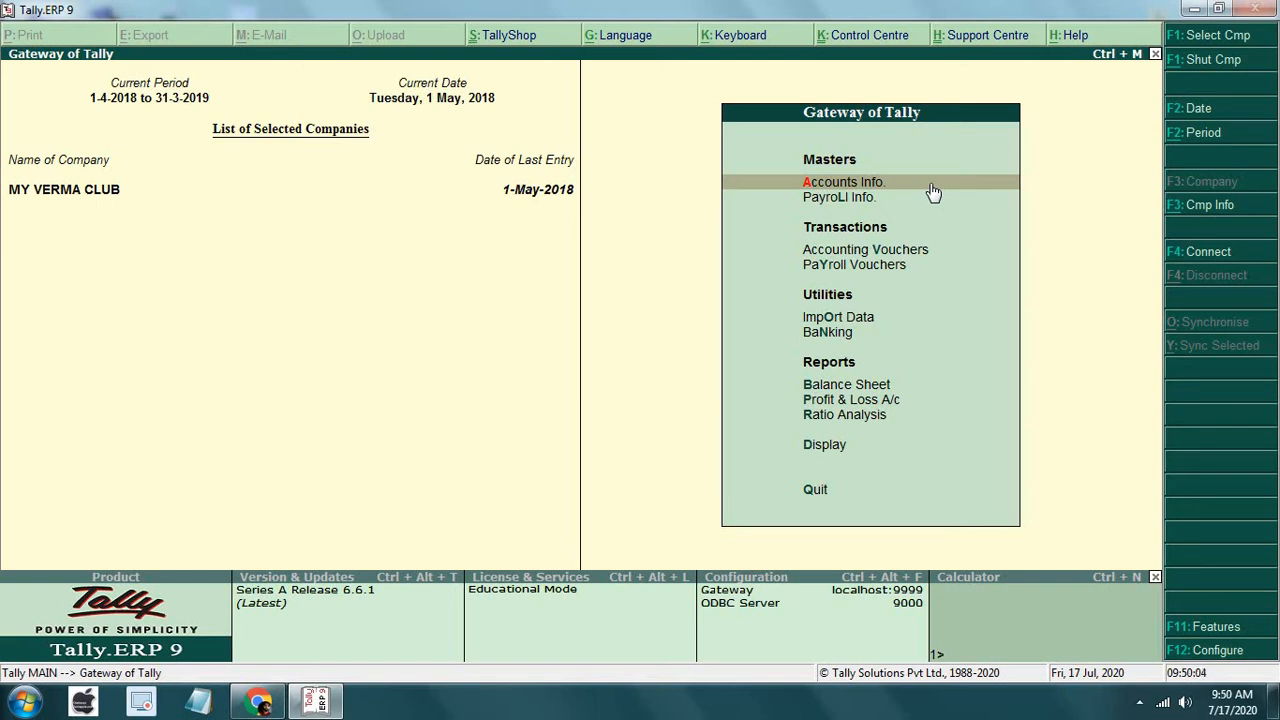
# Load the company Parmod Q 1 from the list of companies
pyautogui.click(929, 183)
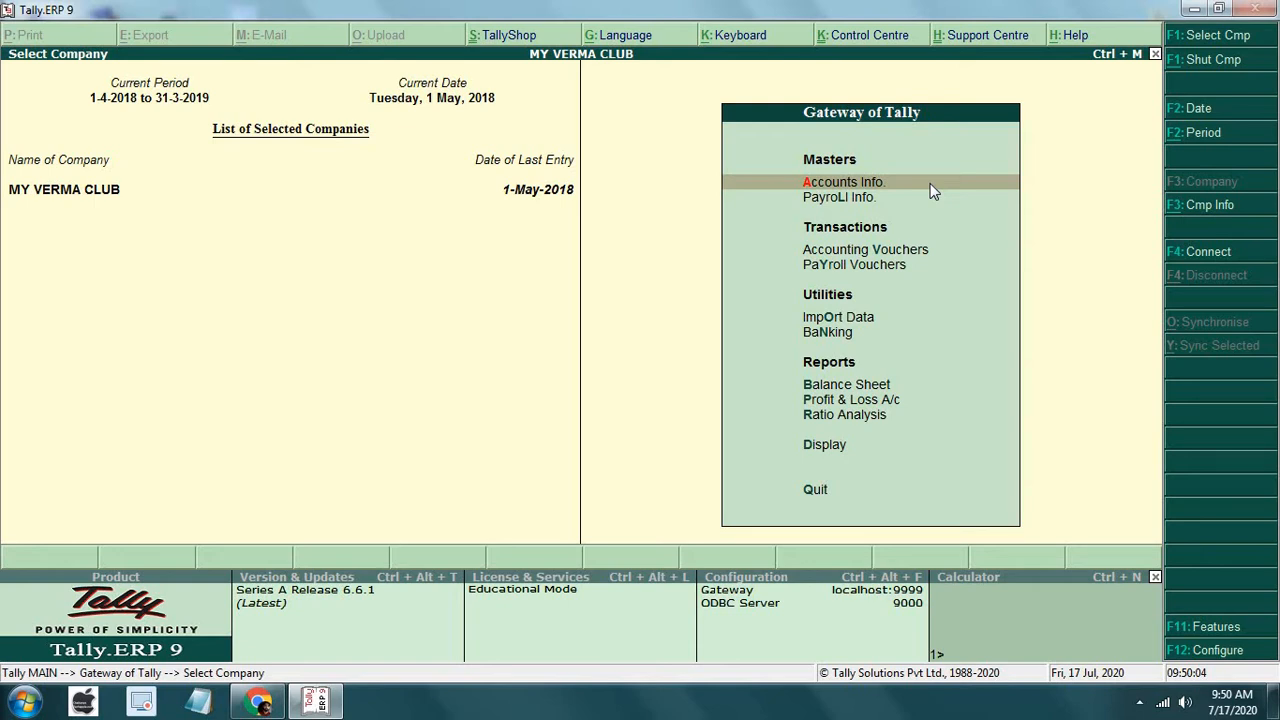
pyautogui.press('F1')
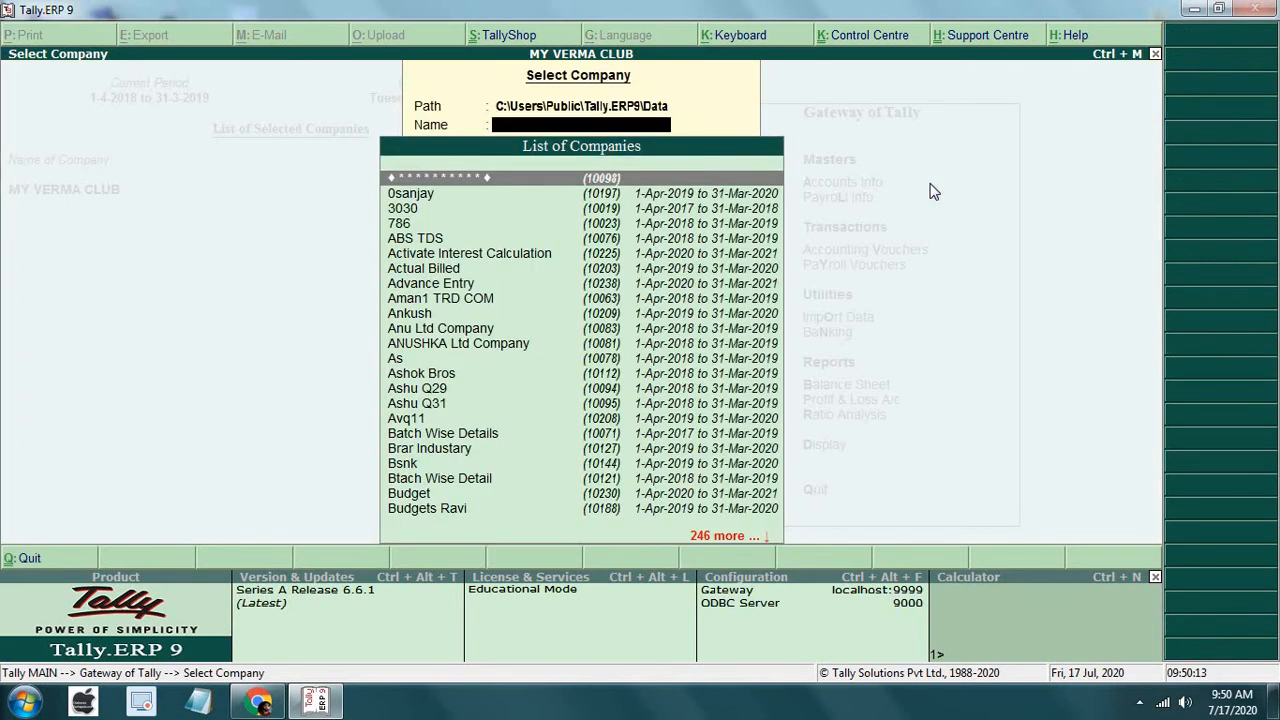
pyautogui.write('Parmod')
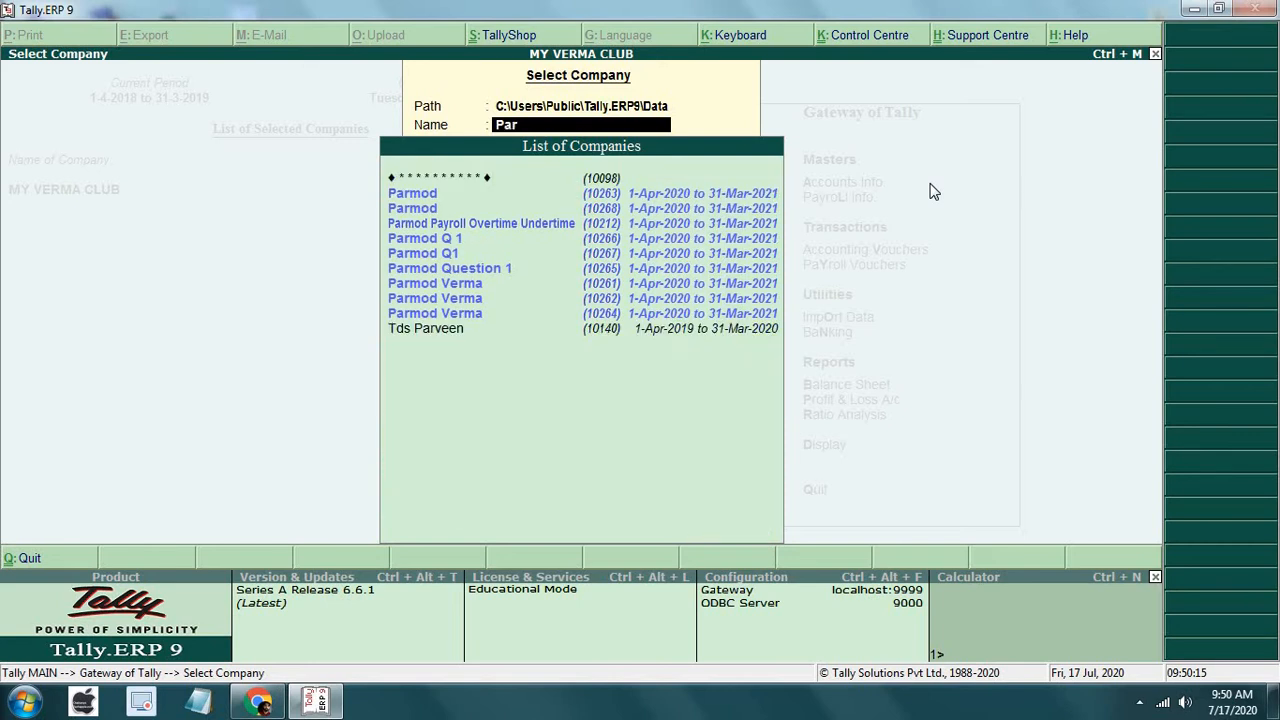
pyautogui.press('Down')
pyautogui.press('Down')
pyautogui.press('Down')
pyautogui.press('Down')
pyautogui.press('Down')
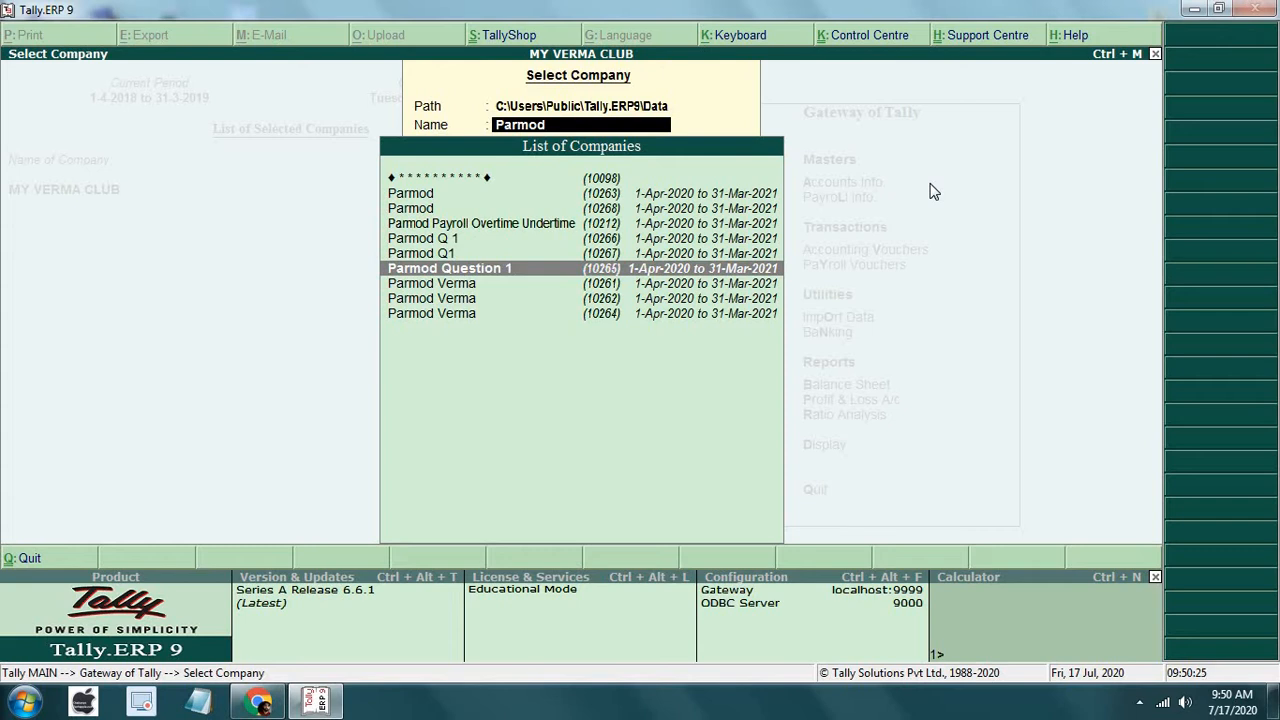
pyautogui.press('Up')
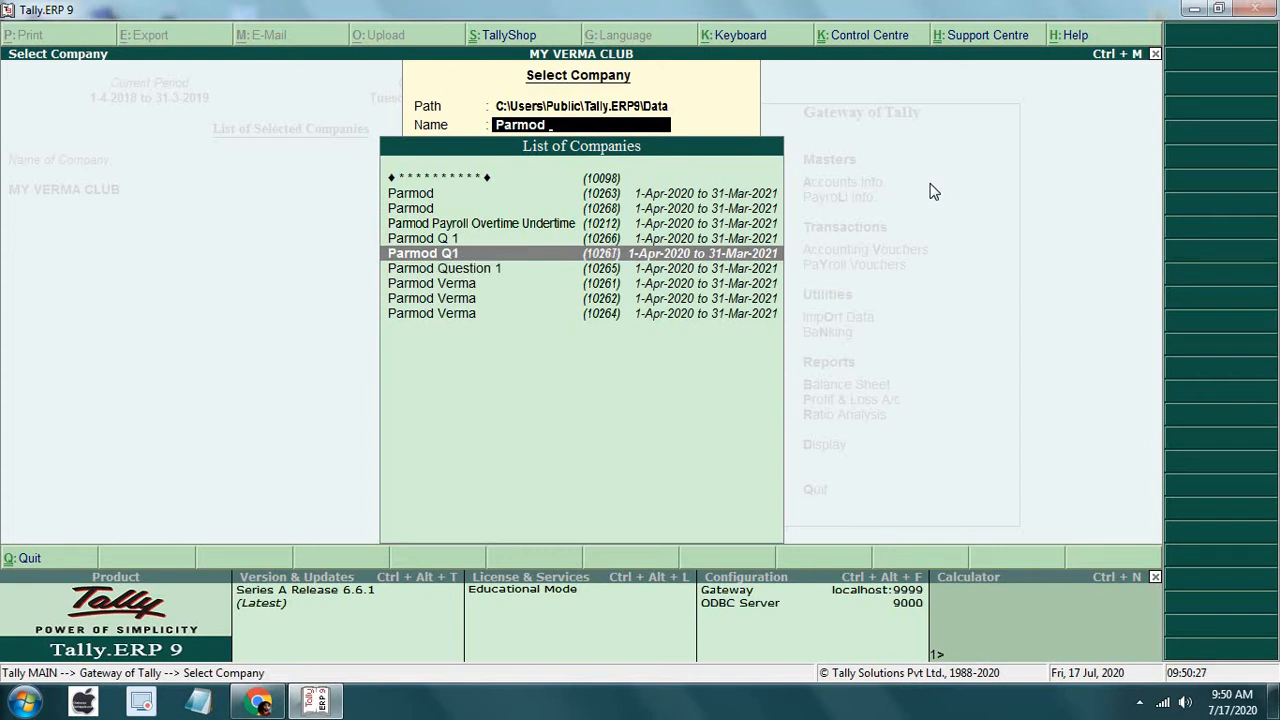
pyautogui.press('Up')
pyautogui.press('Return')
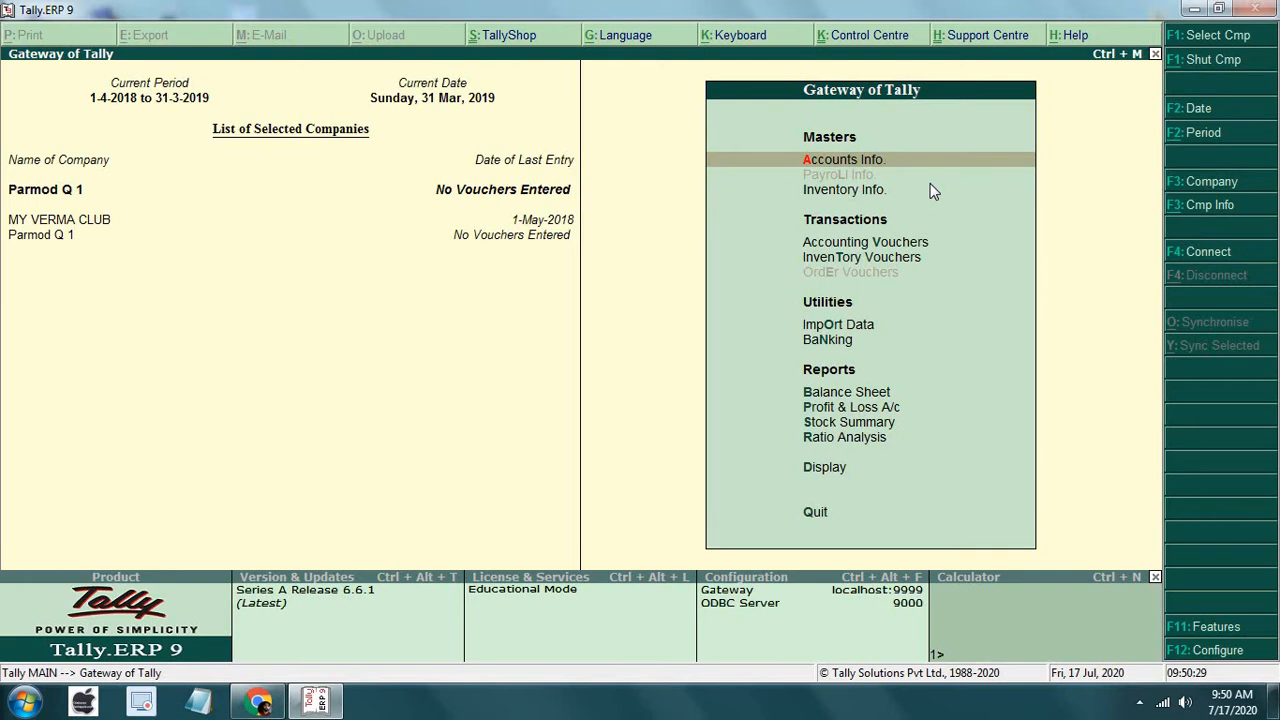
# Check the existing ledgers of Parmod Q 1 through the ledger alteration list
pyautogui.press('a')
pyautogui.press('l')
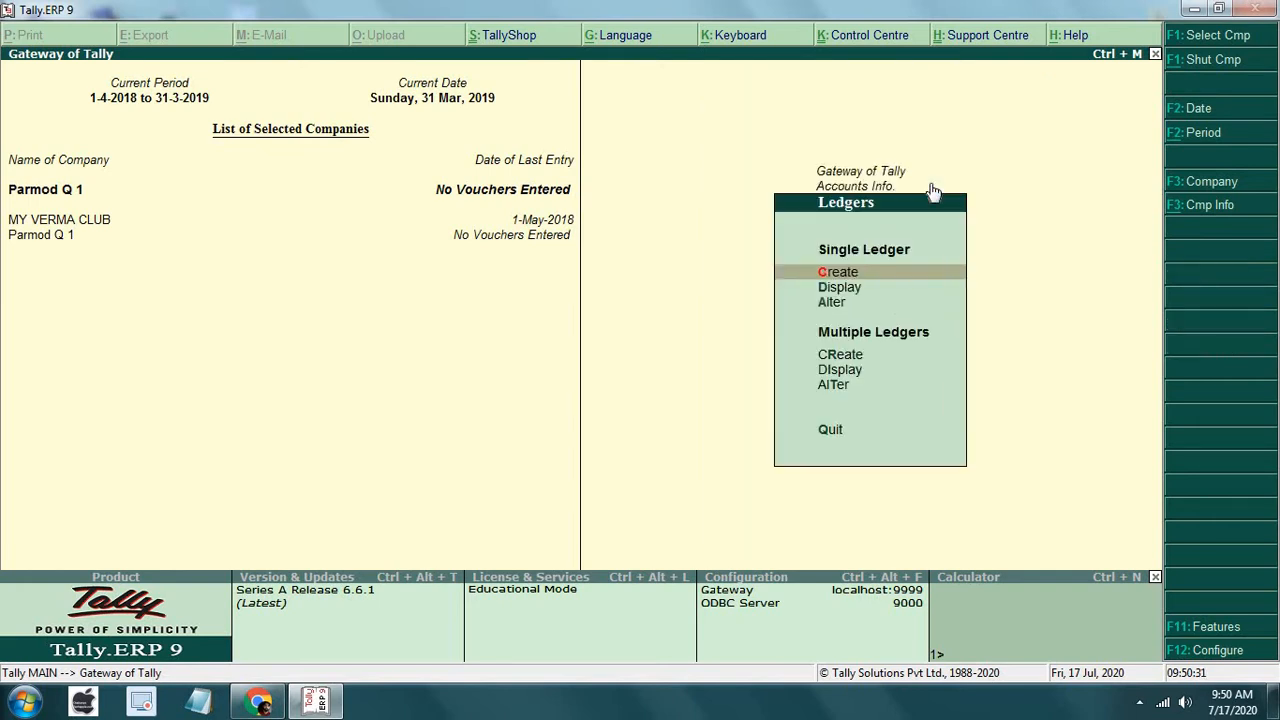
pyautogui.press('a')
pyautogui.press('Escape')
pyautogui.press('Escape')
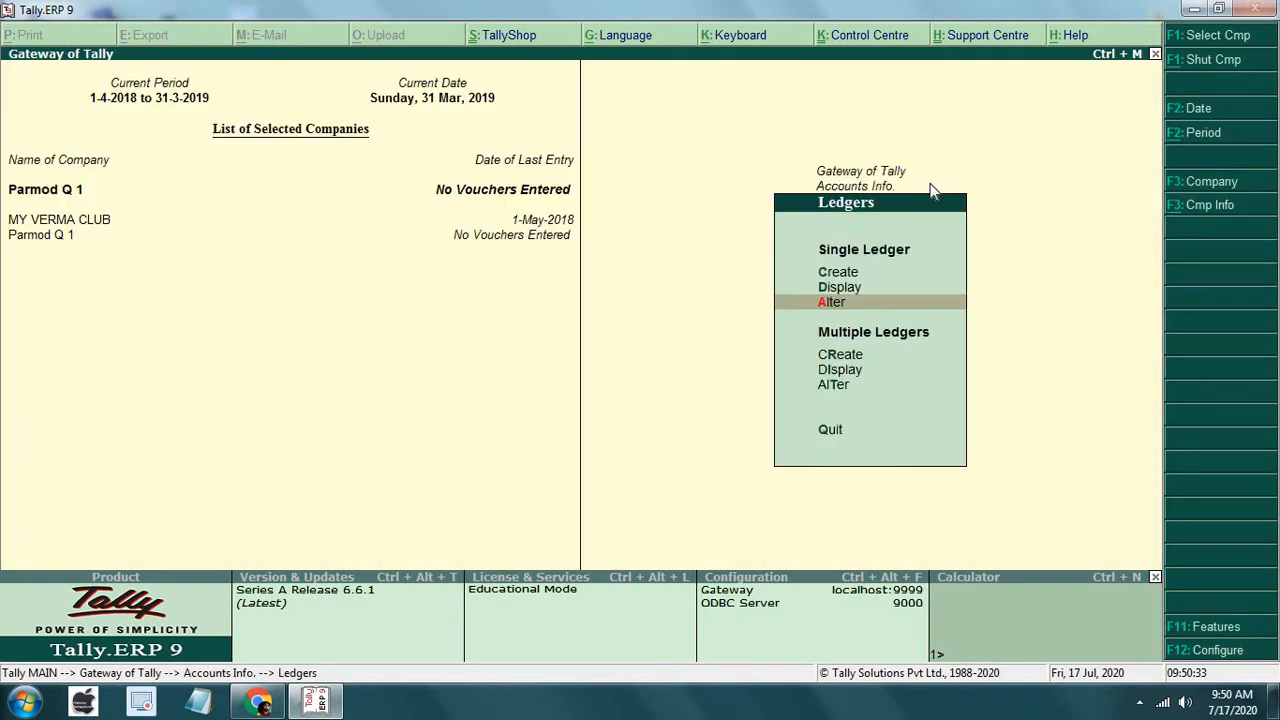
pyautogui.press('Escape')
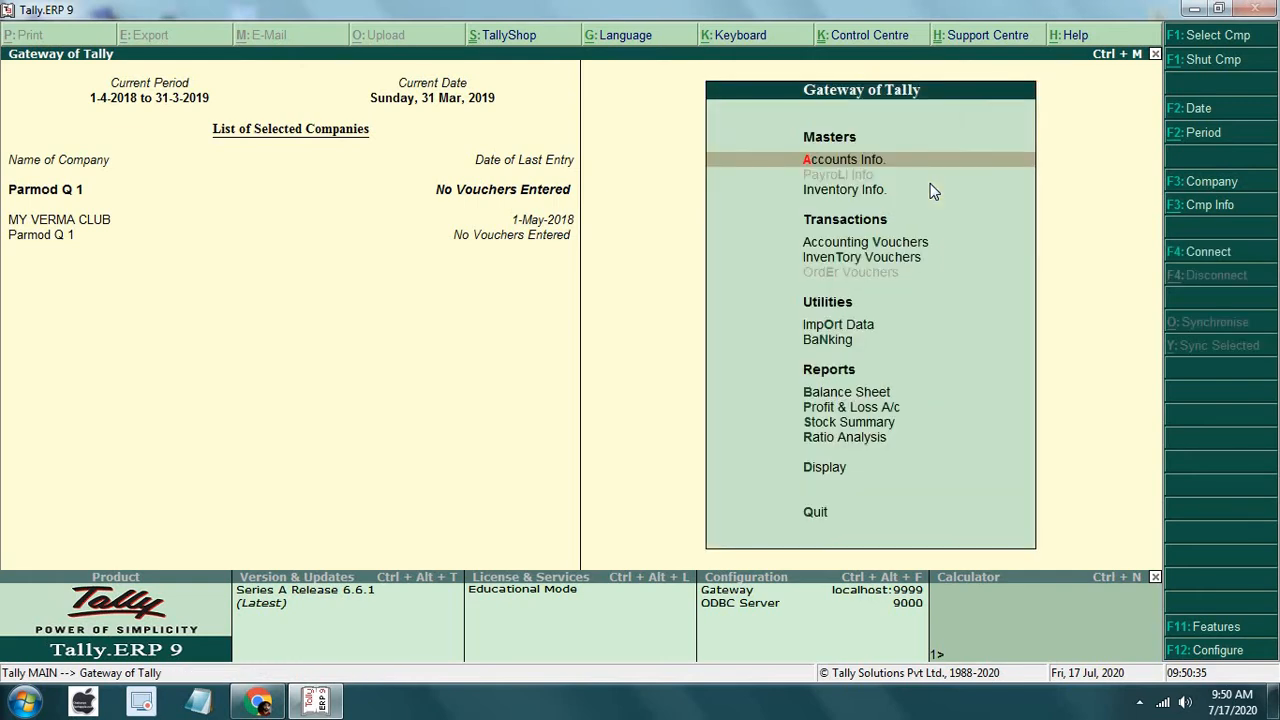
# Try to load a company from the entries starting with Parmod while Parmod Q 1 is open
pyautogui.press('F1')
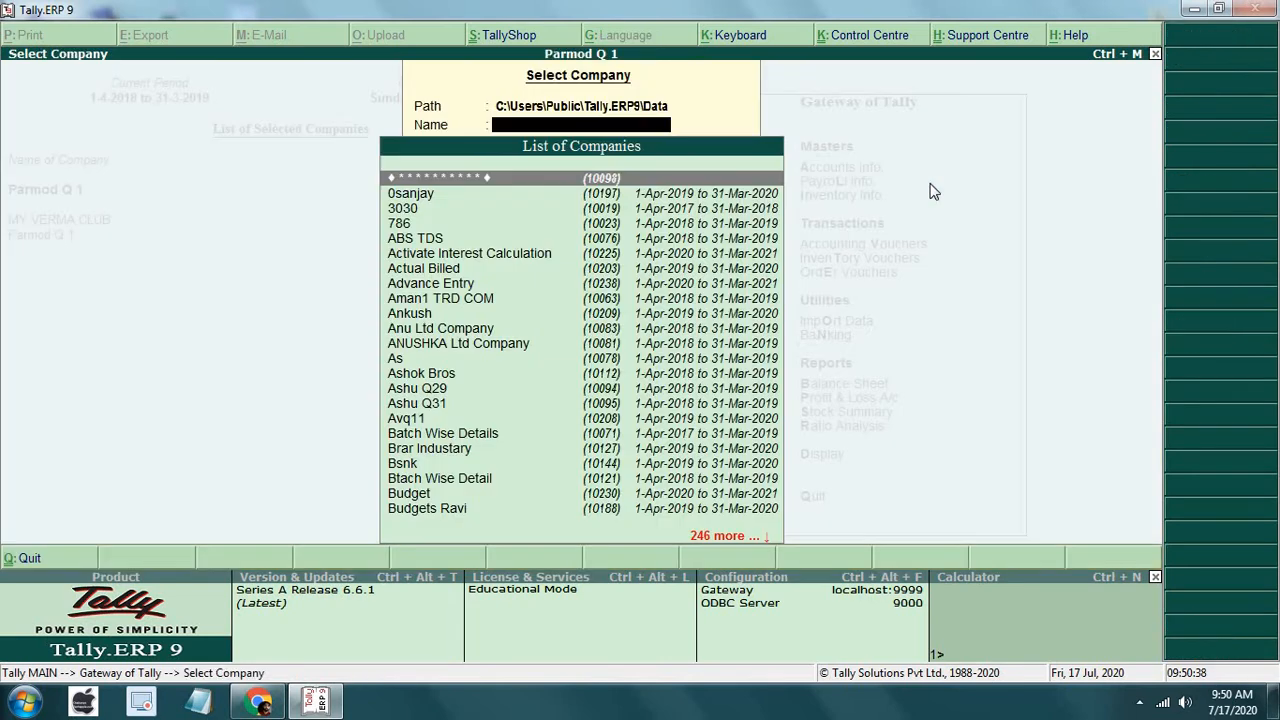
pyautogui.write('Parmod')
pyautogui.press('Down')
pyautogui.press('Down')
pyautogui.press('Down')
pyautogui.press('Down')
pyautogui.press('Down')
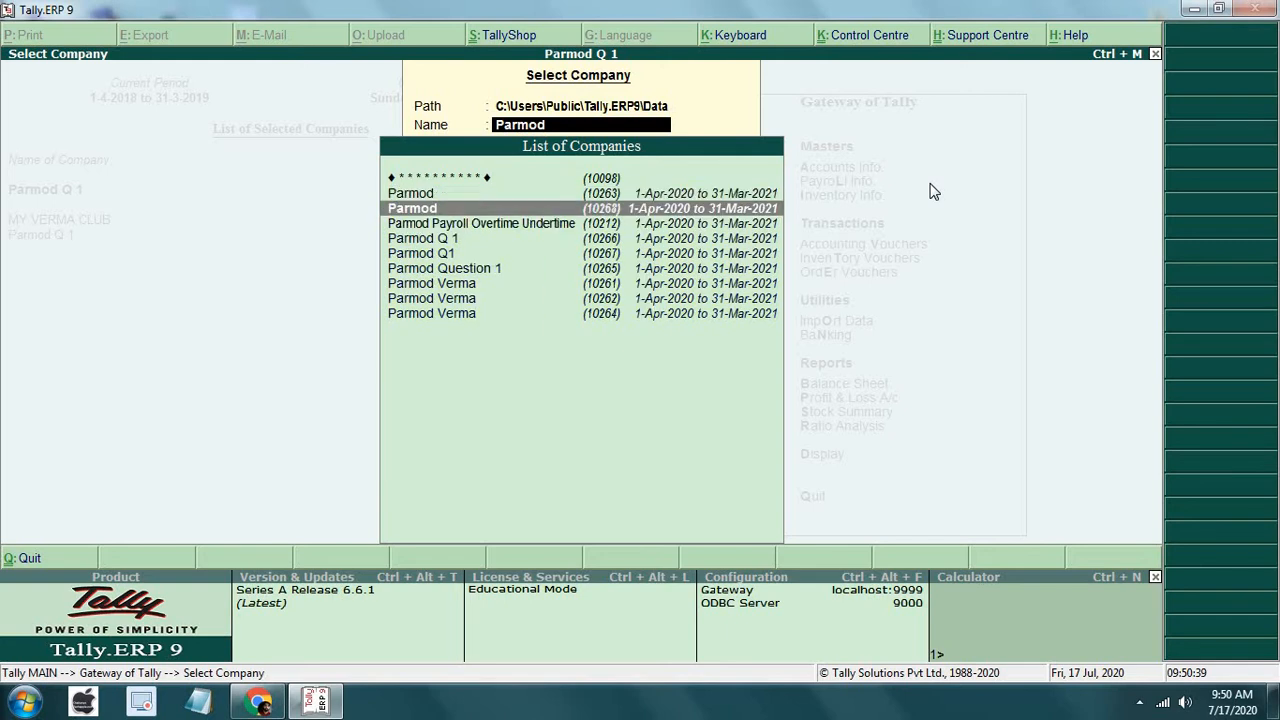
pyautogui.press('Return')
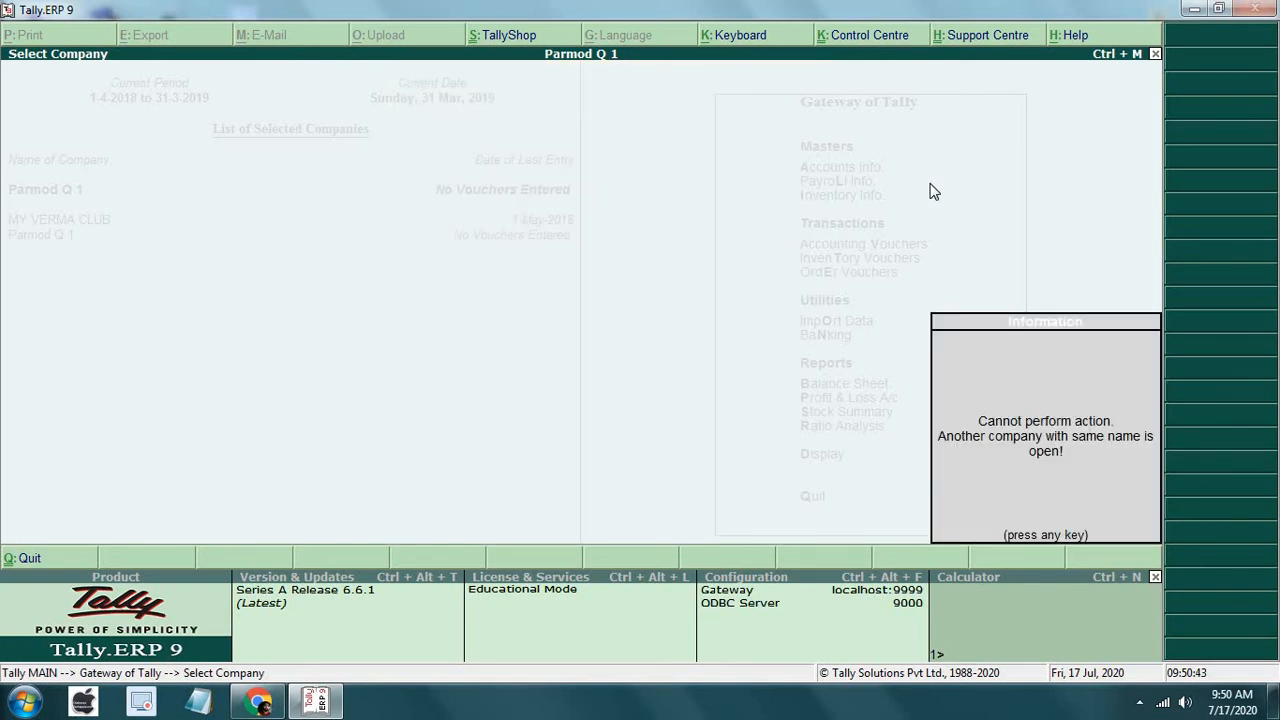
pyautogui.press('Escape')
# Load the company Parmod Question 1 alongside the companies already open
pyautogui.press('F1')
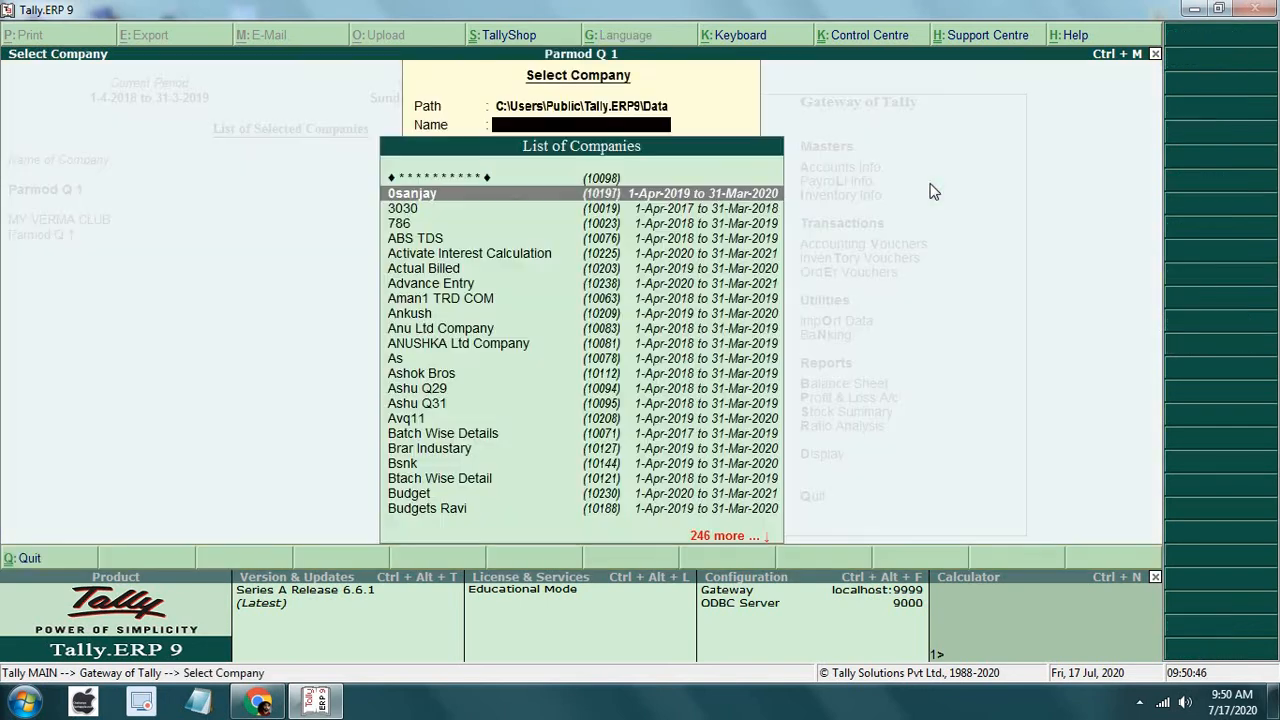
pyautogui.write('Parmod')
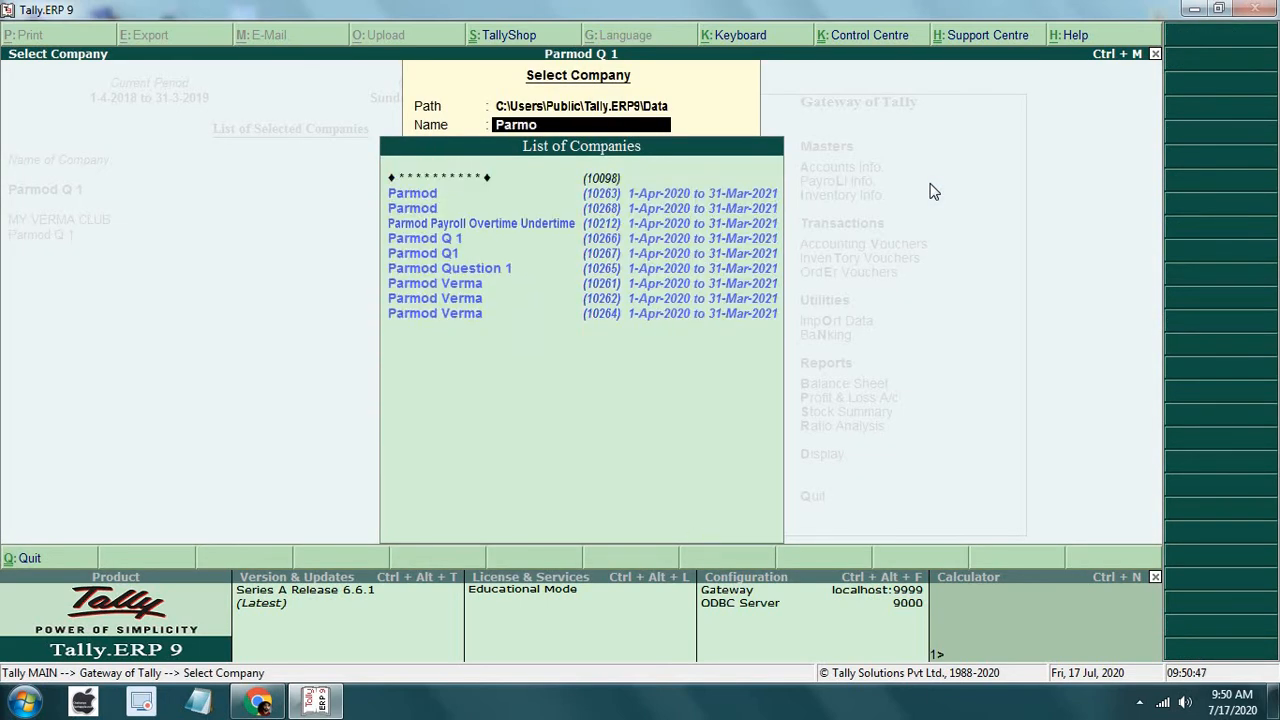
pyautogui.press('Down')
pyautogui.press('Down')
pyautogui.press('Down')
pyautogui.press('Down')
pyautogui.press('Down')
pyautogui.press('Down')
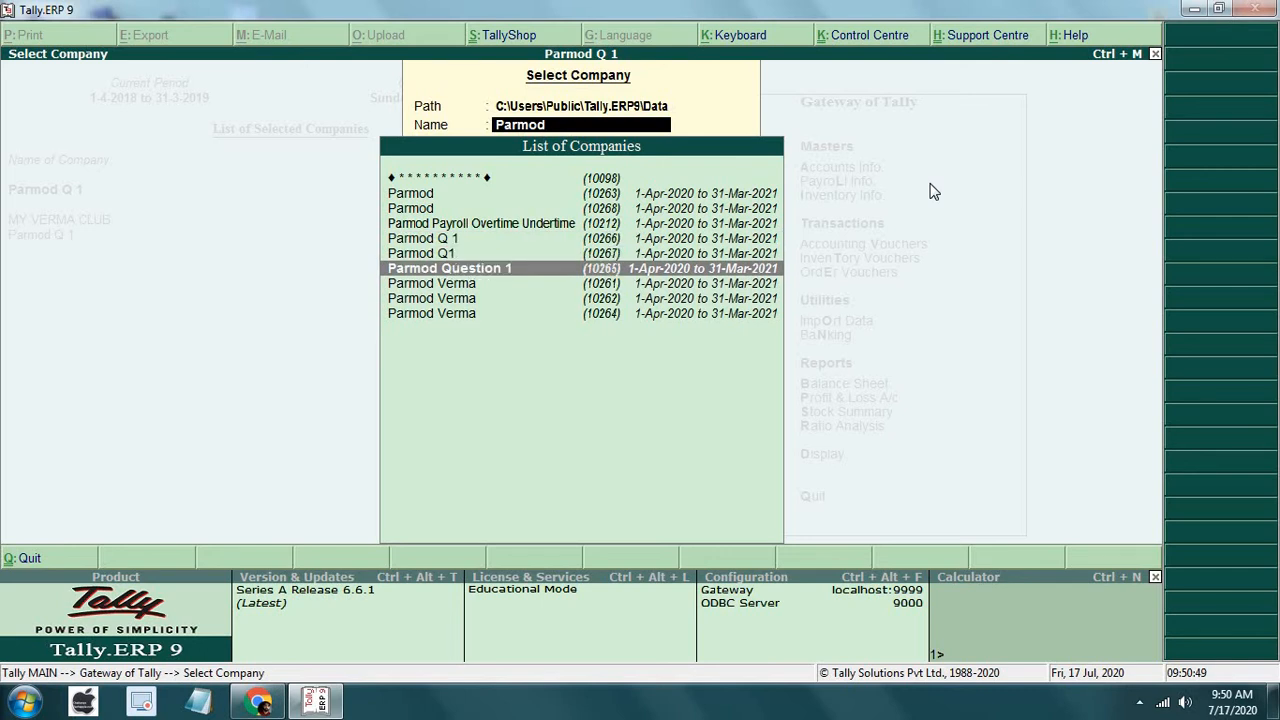
pyautogui.press('Return')
# Check the existing ledgers of Parmod Question 1 in the ledger display list
pyautogui.press('Return')
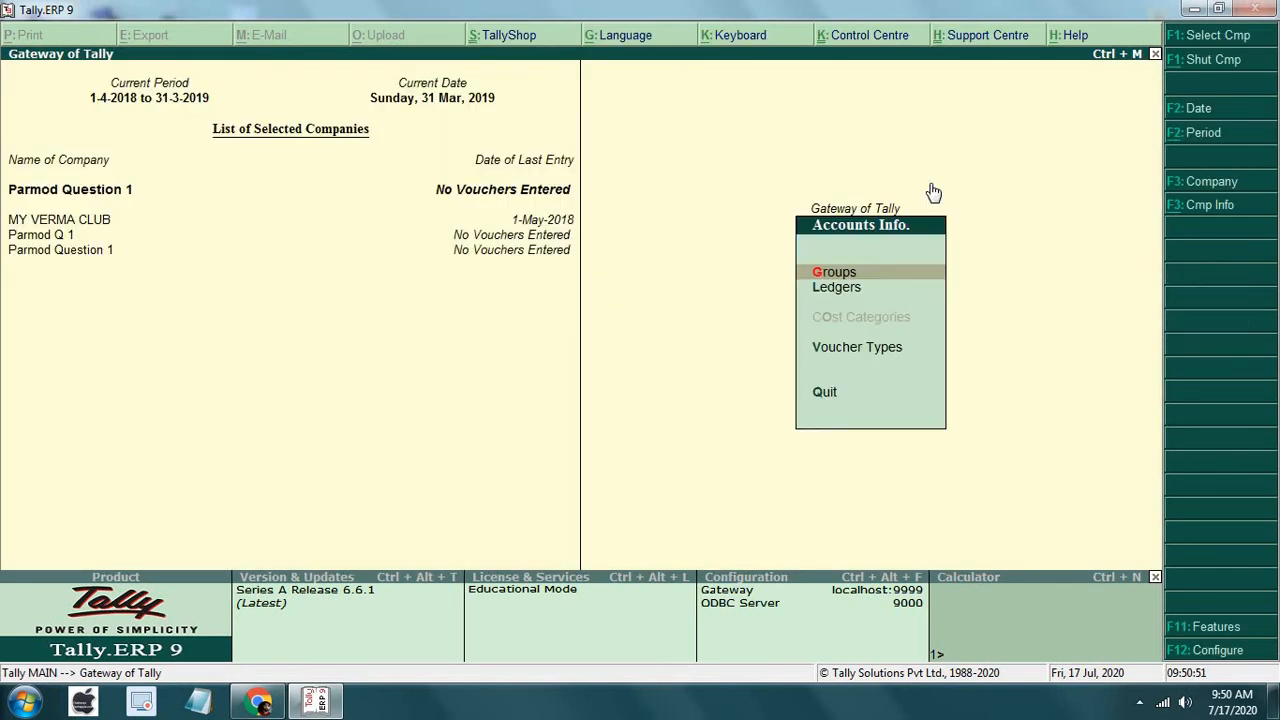
pyautogui.press('l')
pyautogui.press('d')
pyautogui.press('Escape')
pyautogui.press('Escape')
pyautogui.press('Escape')
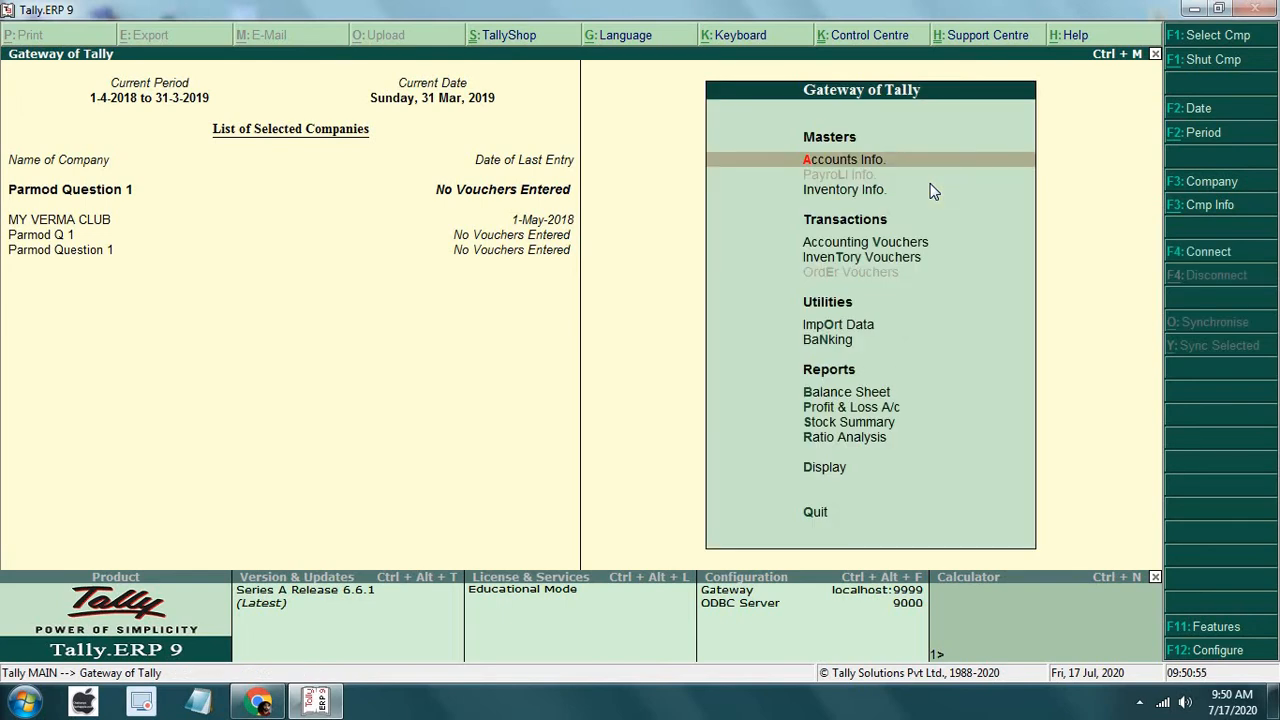
# Shut all open companies: Parmod Question 1, Parmod Q 1 and MY VERMA CLUB
pyautogui.hotkey('alt', 'F1')
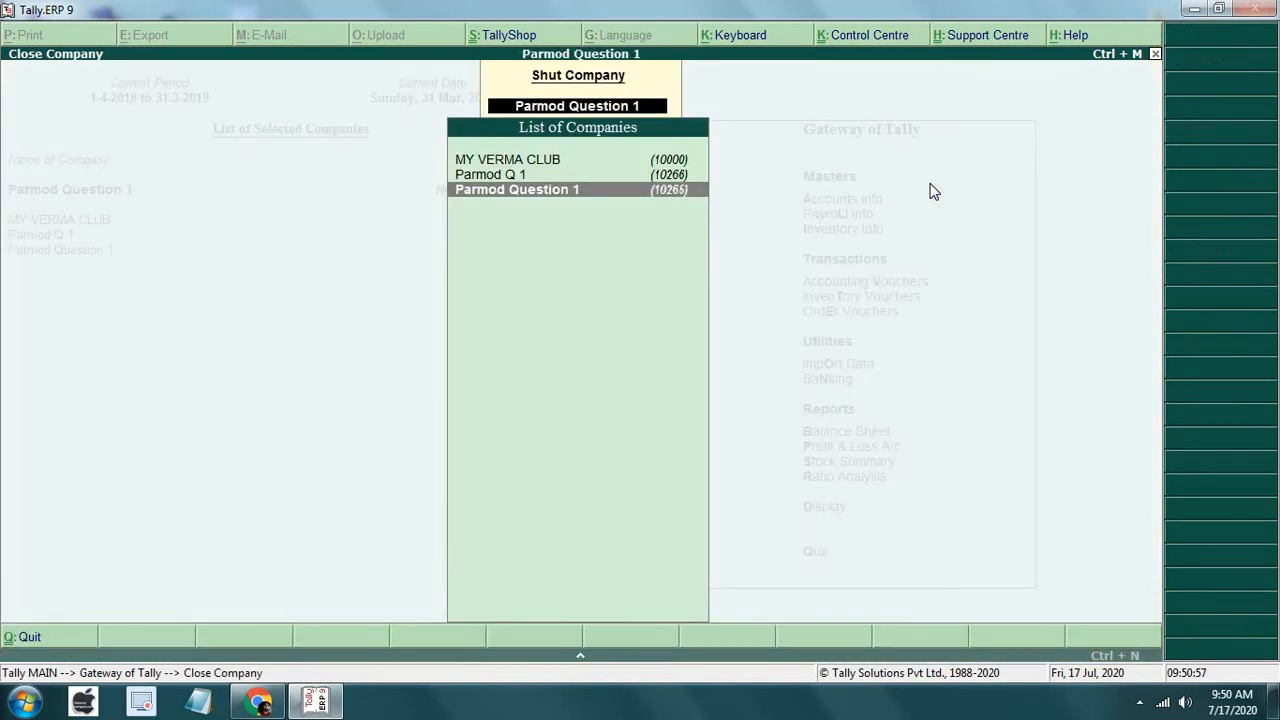
pyautogui.press('Return')
pyautogui.hotkey('alt', 'F1')
pyautogui.press('Return')
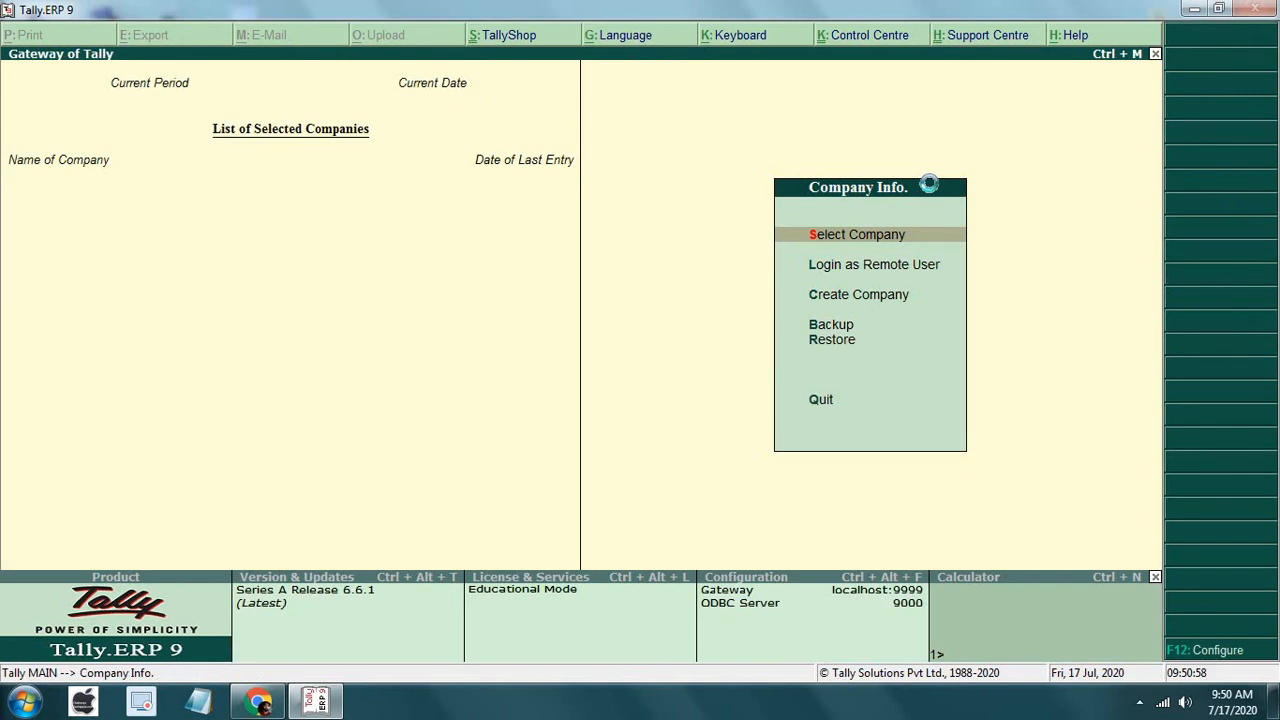
# Try to create a company named Question 1 P with Haryana as its state
pyautogui.press('Return')
pyautogui.press('Escape')
pyautogui.press('Down')
pyautogui.press('Down')
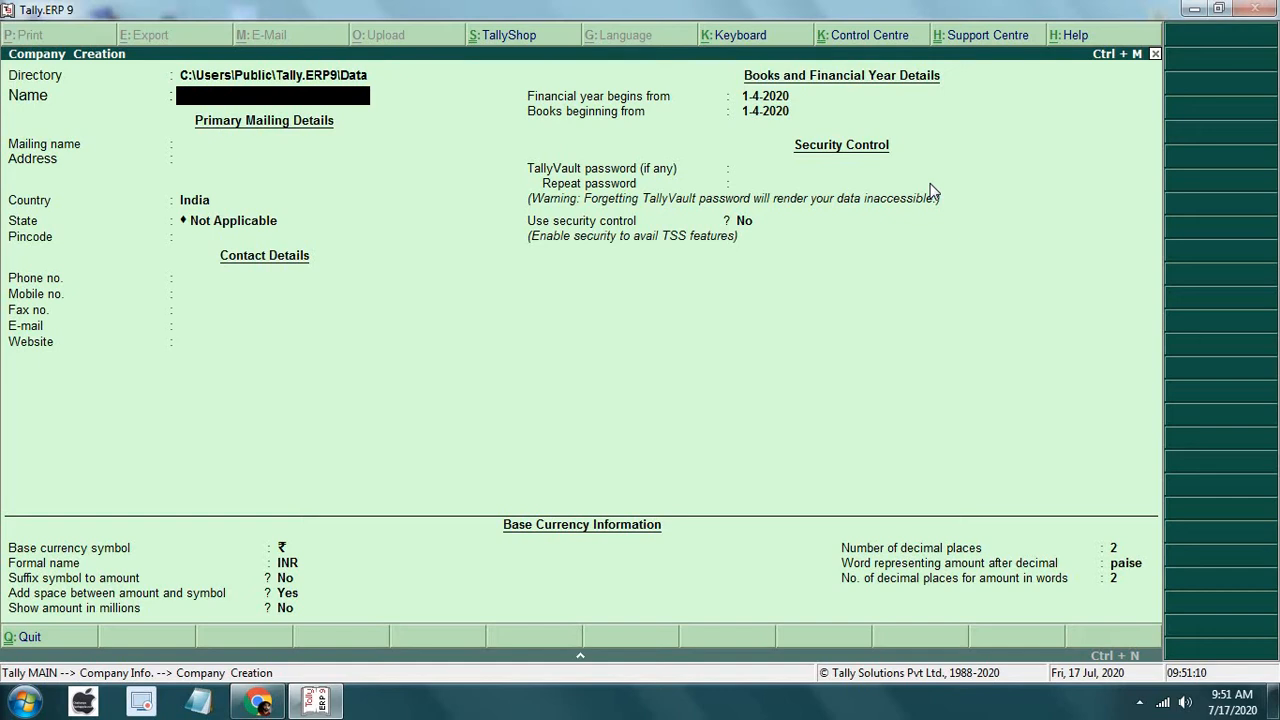
pyautogui.write('Question 1 P')
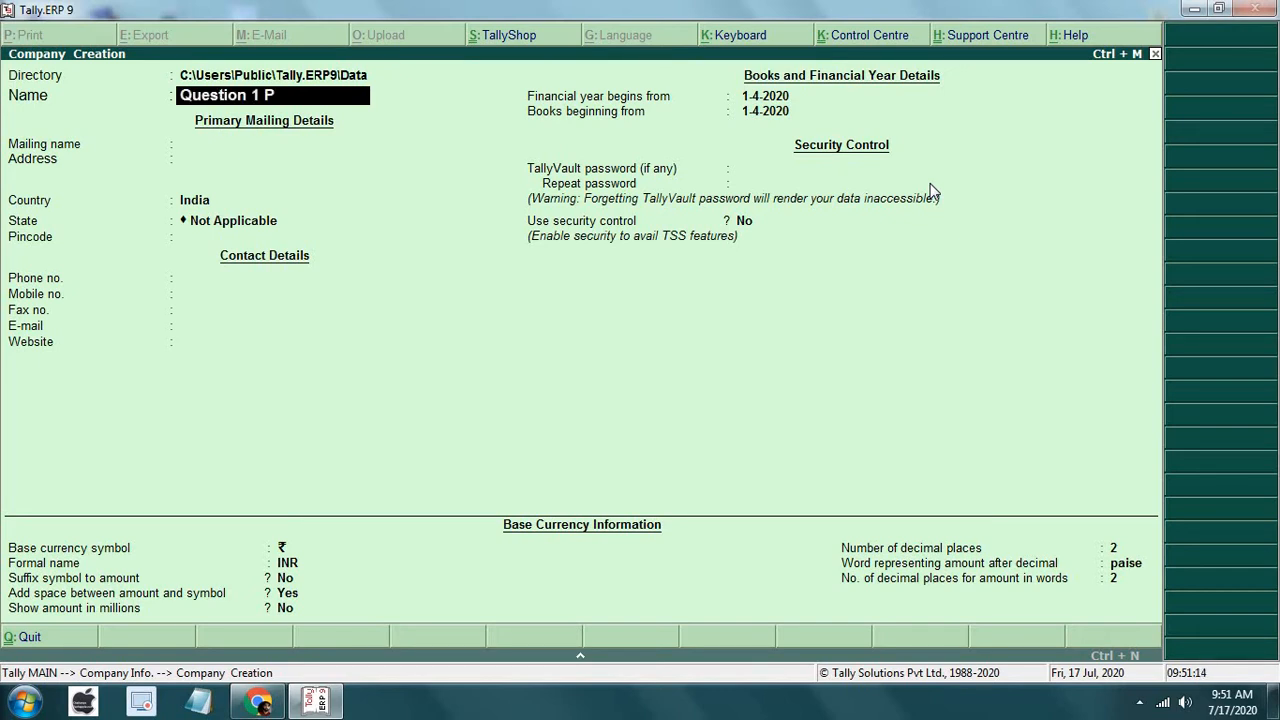
pyautogui.press('Return')
pyautogui.press('Return')
pyautogui.press('Return')
pyautogui.press('Return')
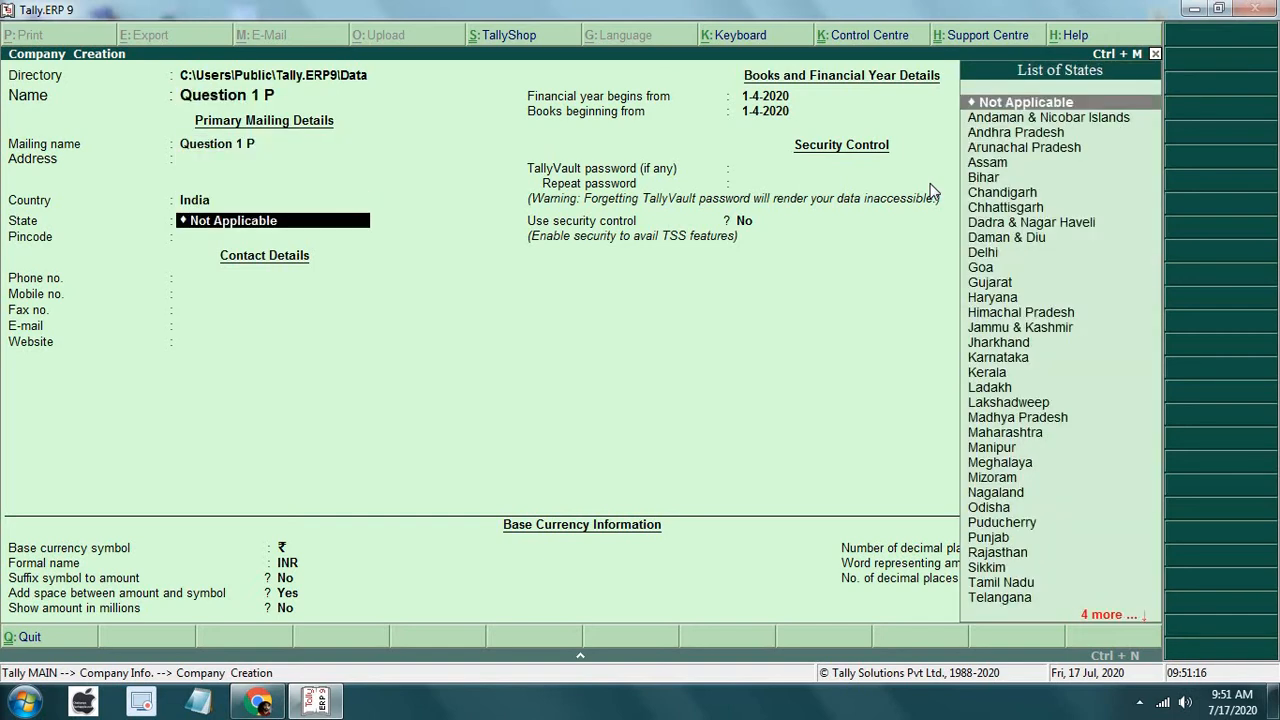
pyautogui.write('h')
pyautogui.press('Return')
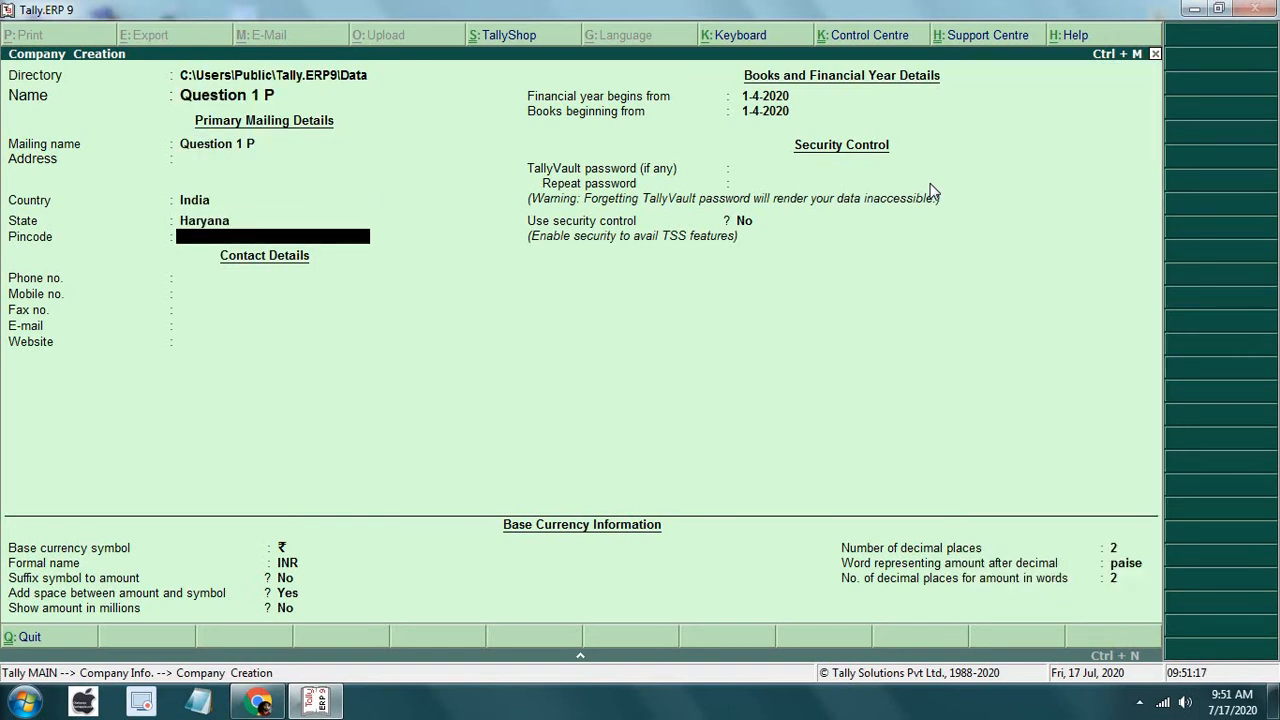
pyautogui.hotkey('ctrl', 'a')
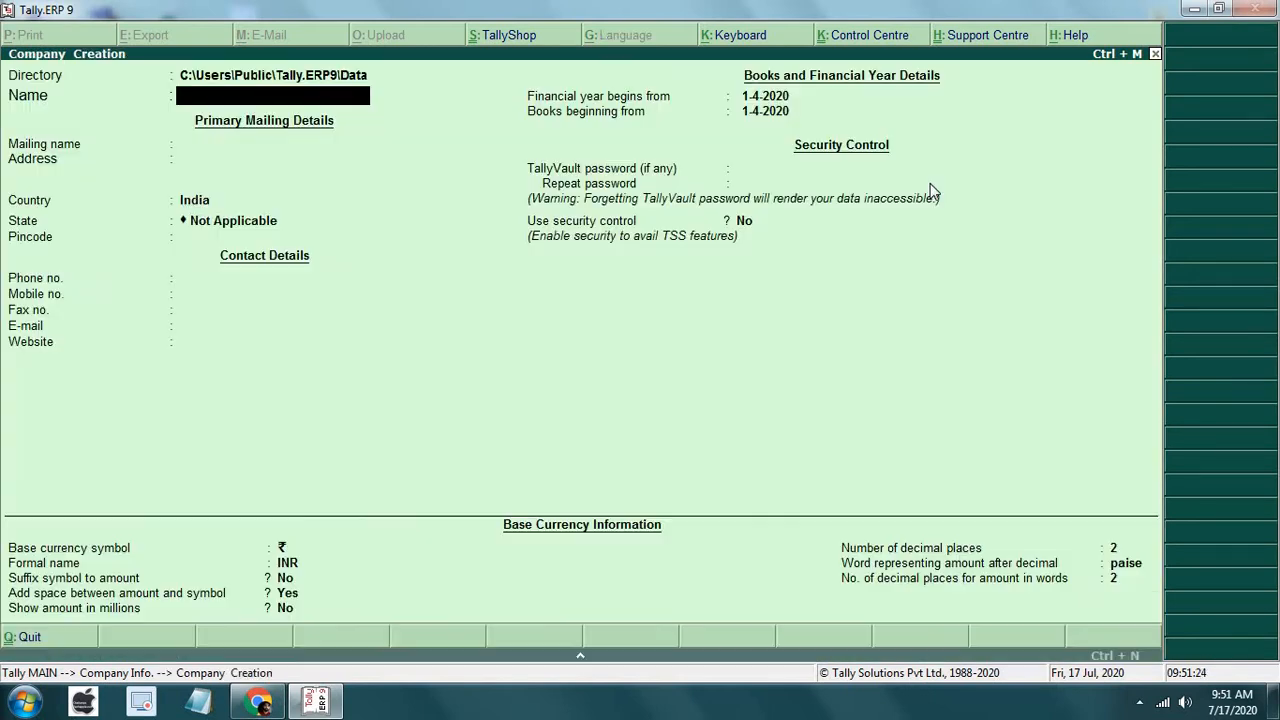
# Create a company named Parmod Q 1 with Haryana as its state
pyautogui.write('Parmod Q 1')
pyautogui.press('Return')
pyautogui.press('Return')
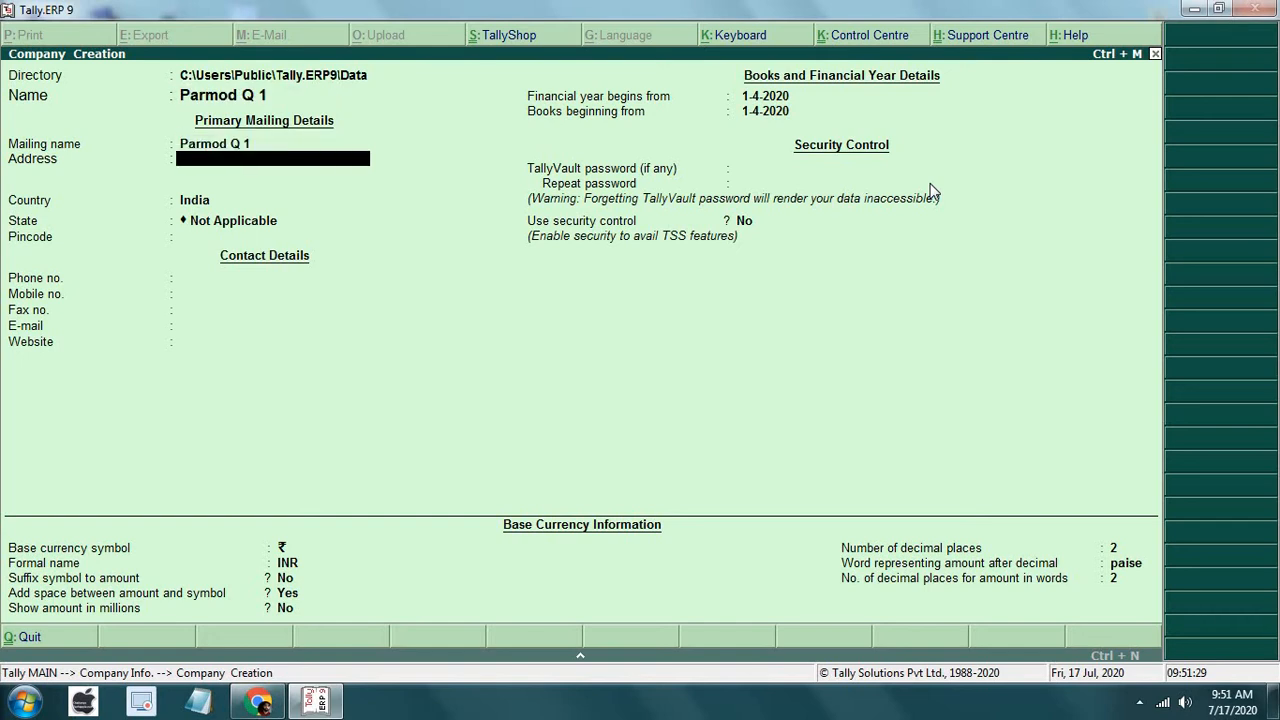
pyautogui.press('Return')
pyautogui.press('Return')
pyautogui.write('h')
pyautogui.press('Return')
pyautogui.hotkey('ctrl', 'a')
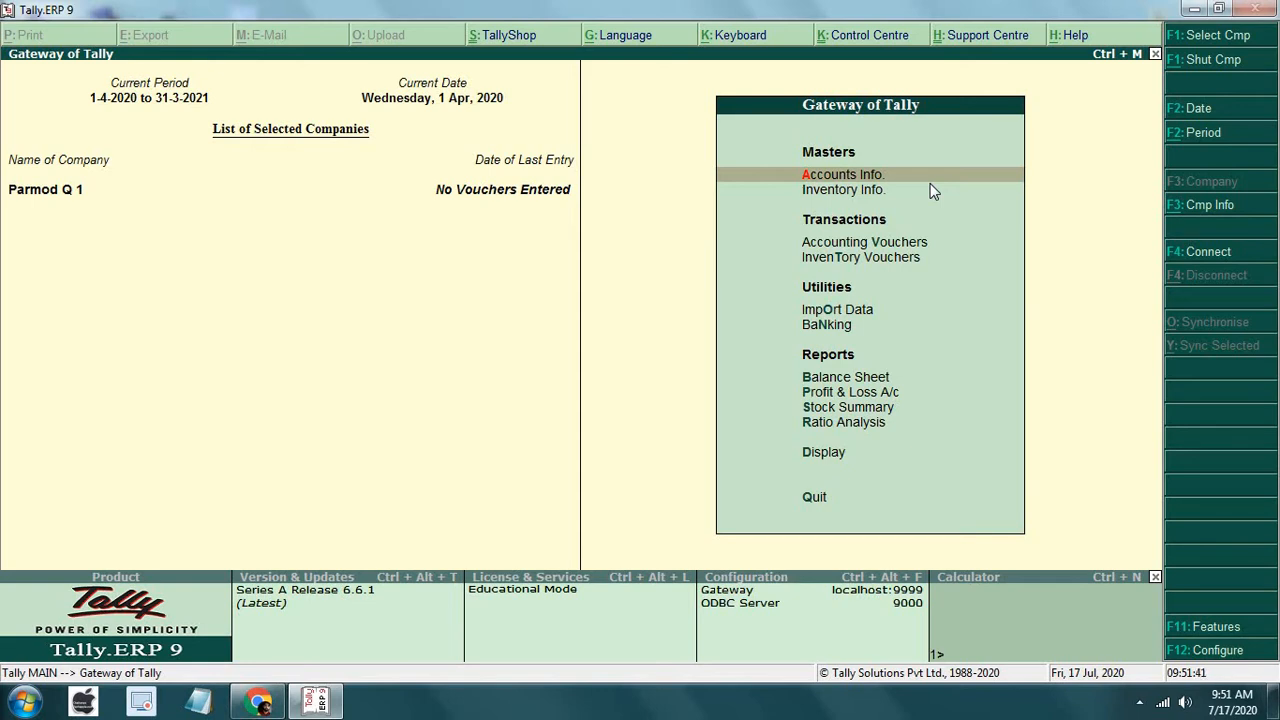
# Create a single ledger named Capital under the Capital Account group
pyautogui.press('Return')
pyautogui.press('Down')
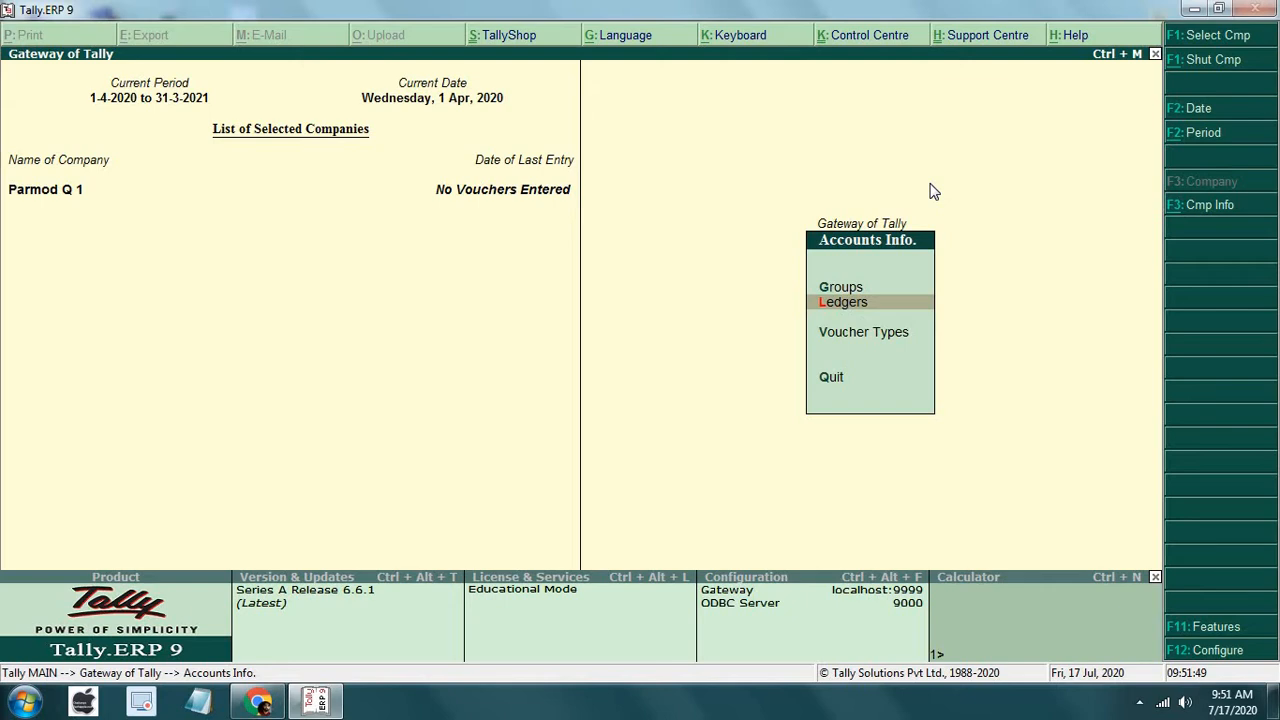
pyautogui.press('Return')
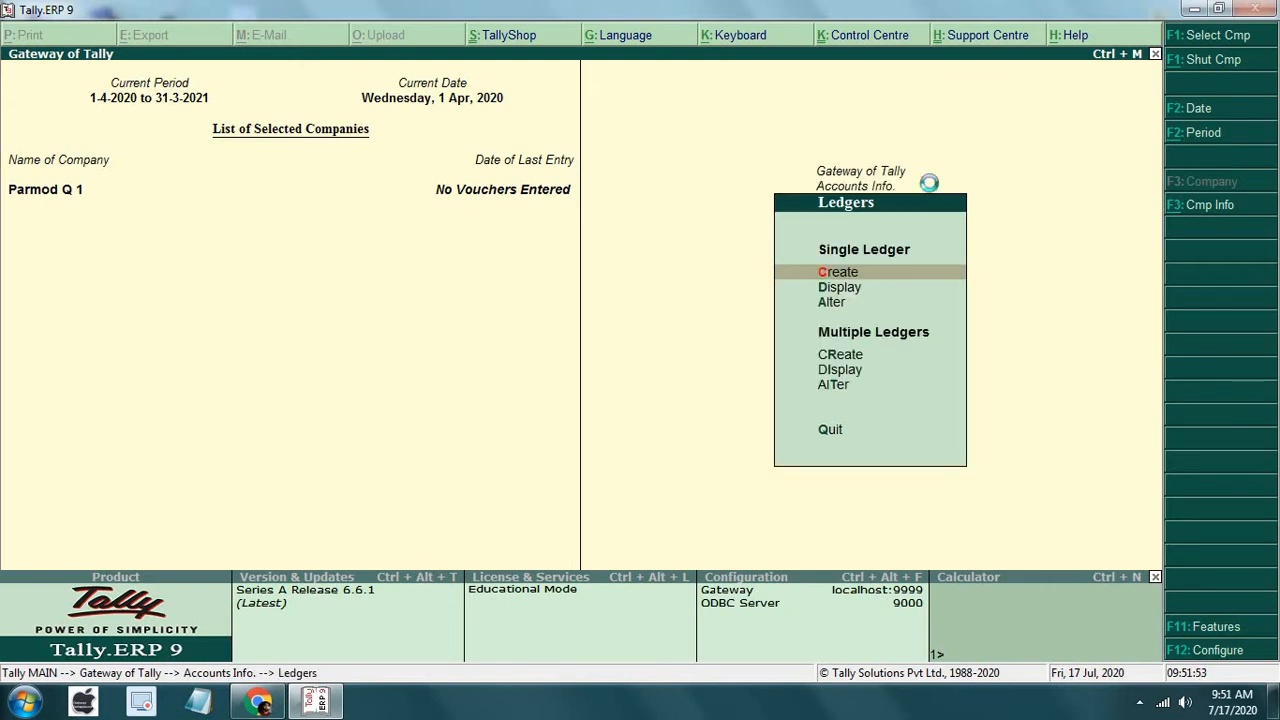
pyautogui.press('Return')
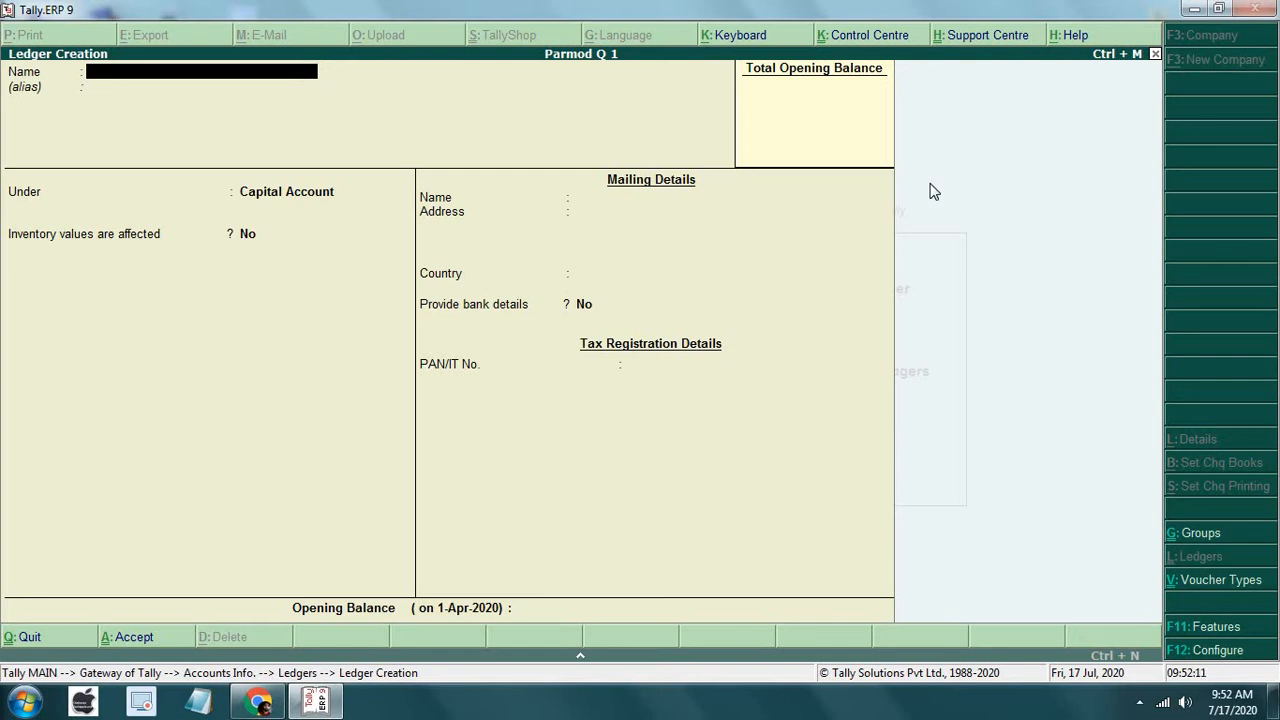
pyautogui.write('Captital')
pyautogui.press('Return')
pyautogui.press('Return')
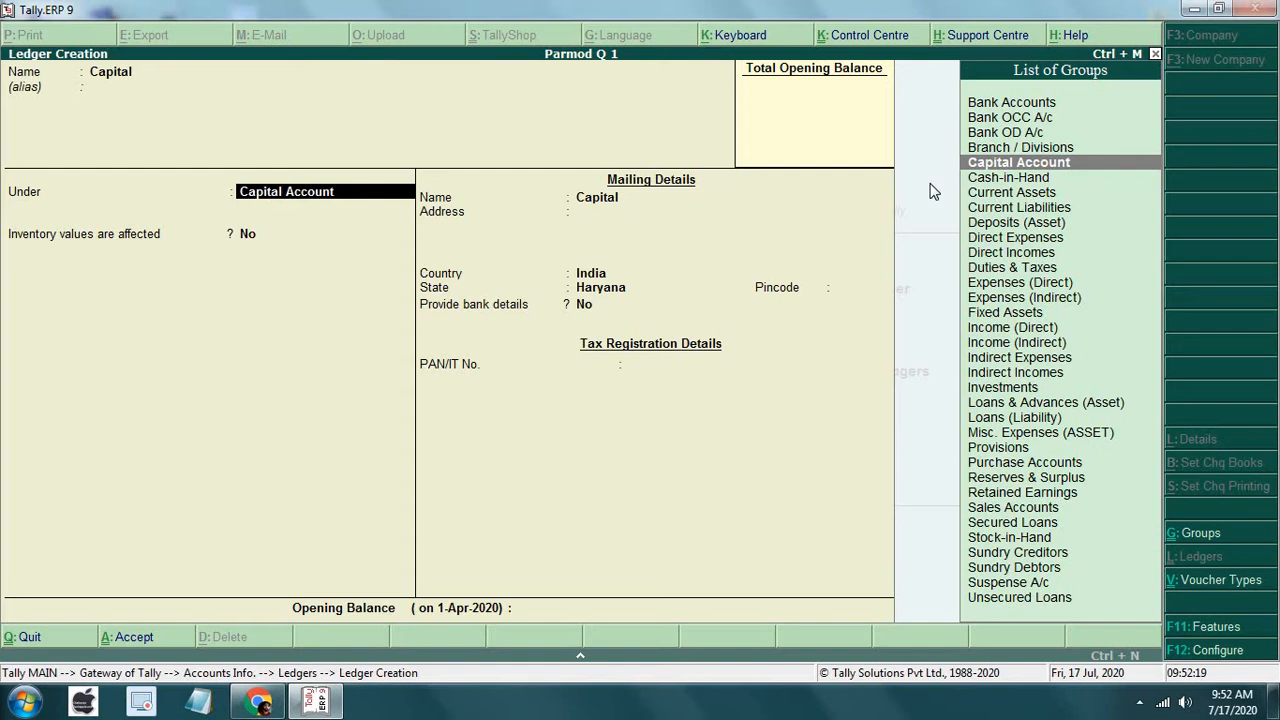
pyautogui.press('Return')
pyautogui.press('Return')
pyautogui.press('Return')
pyautogui.press('Return')
pyautogui.press('Return')
pyautogui.press('Return')
pyautogui.press('Return')
pyautogui.press('Return')
pyautogui.press('Return')
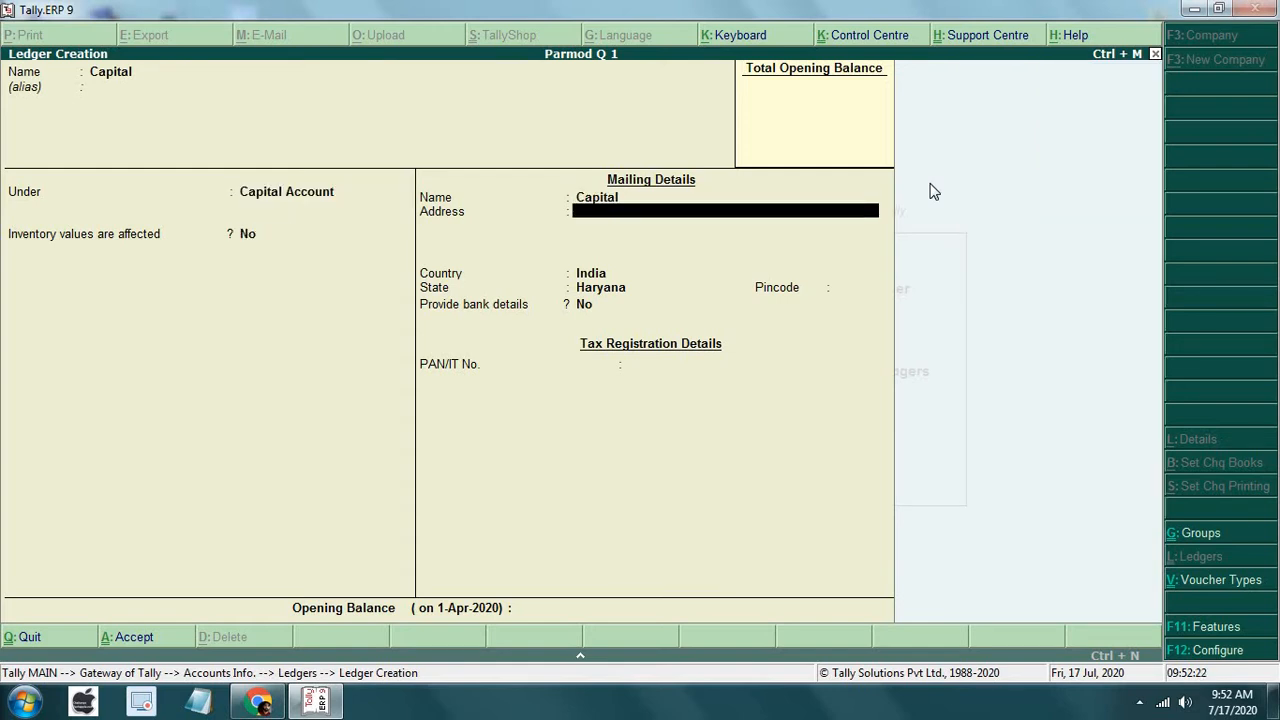
pyautogui.press('Return')
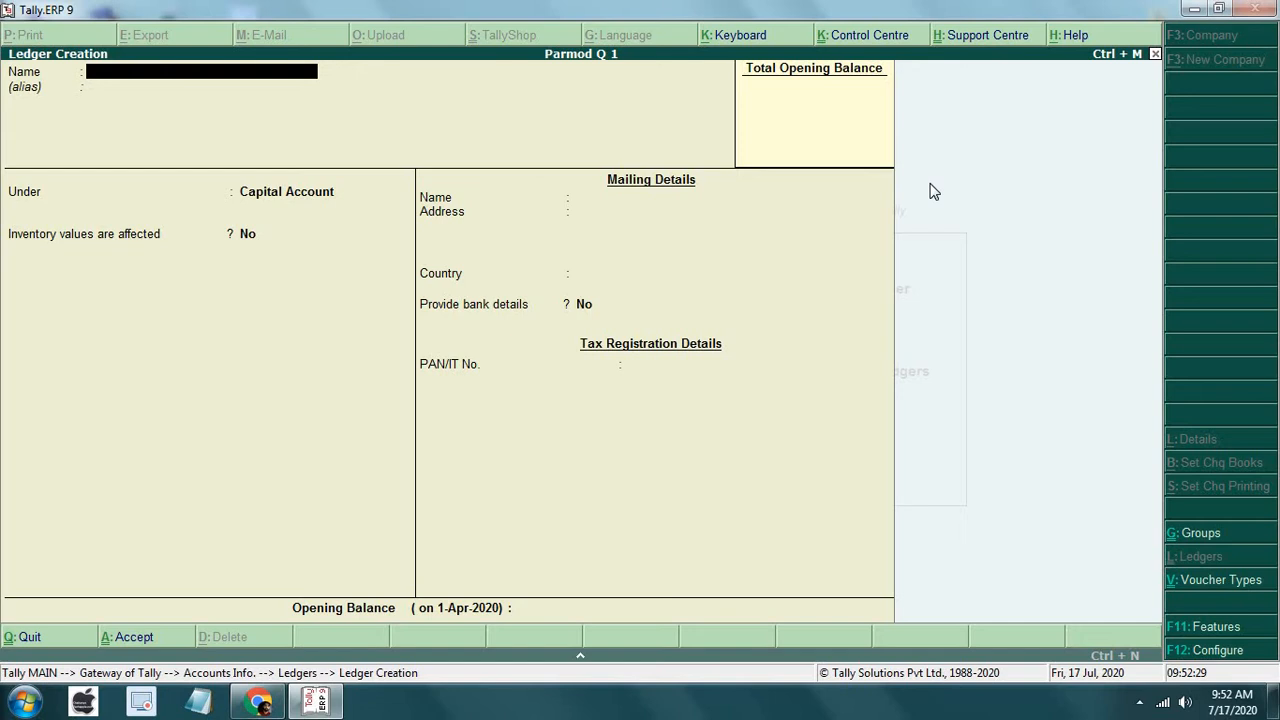
# Create a ledger named Furniture under the Fixed Assets group, leaving its opening balance blank
pyautogui.write('Furniture')
pyautogui.press('Return')
pyautogui.press('Return')
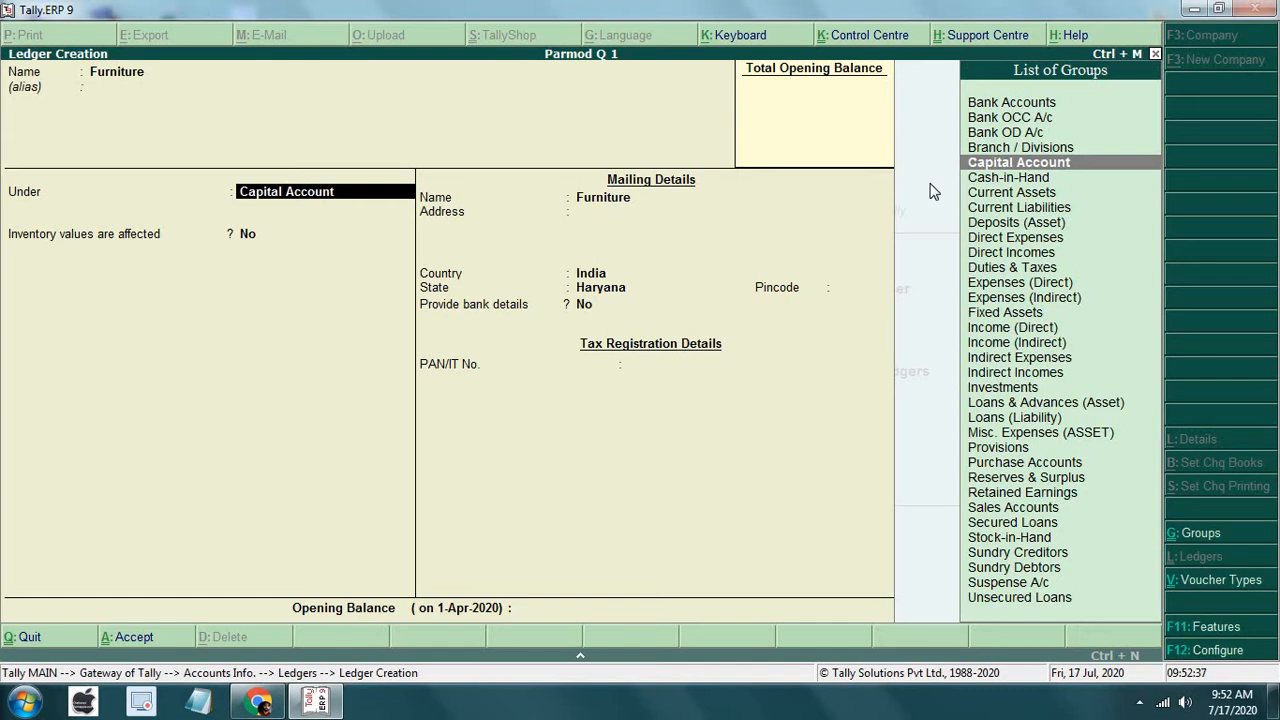
pyautogui.write('F')
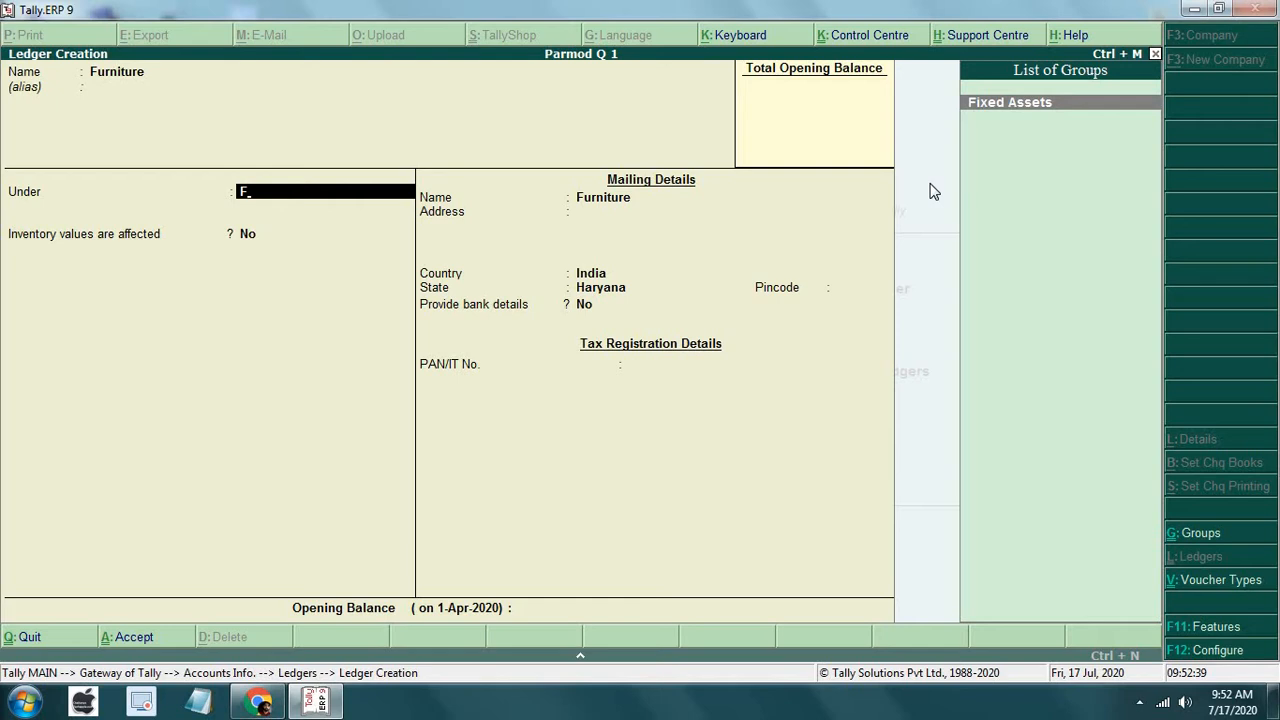
pyautogui.press('Return')
pyautogui.press('Return')
pyautogui.press('Return')
pyautogui.press('Return')
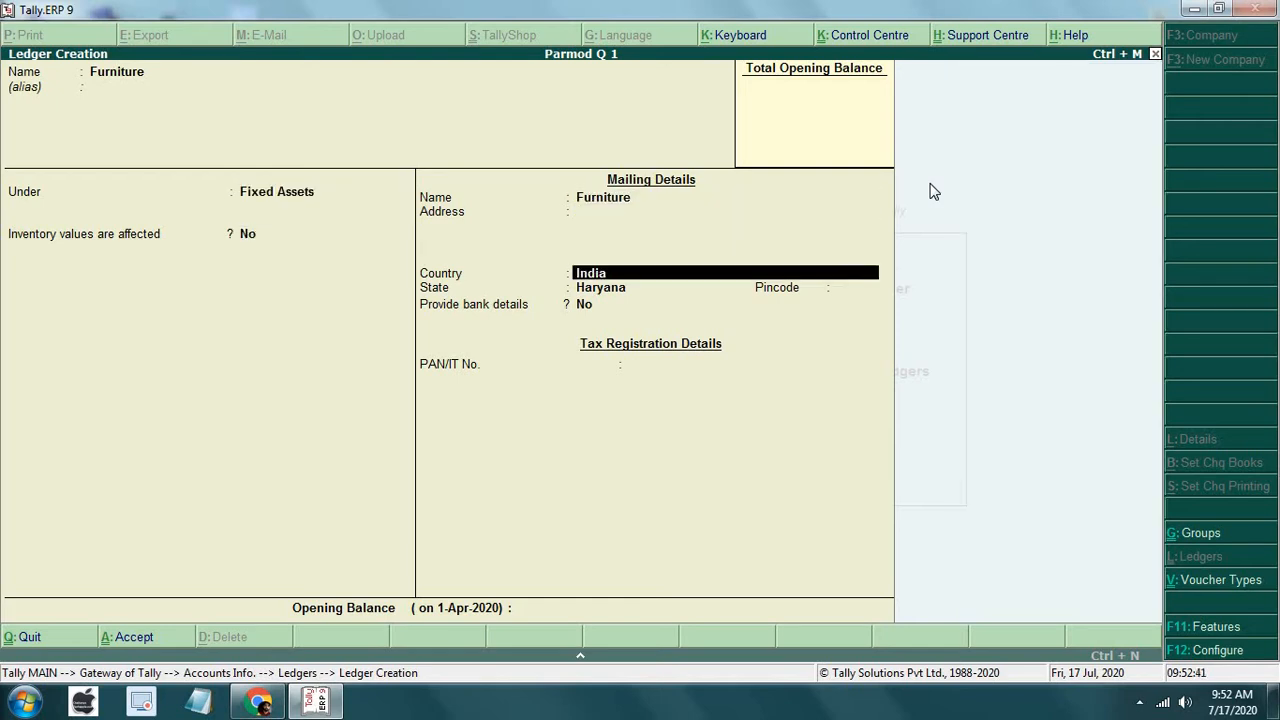
pyautogui.press('Return')
pyautogui.press('Return')
pyautogui.press('Return')
pyautogui.press('Return')
pyautogui.press('Return')
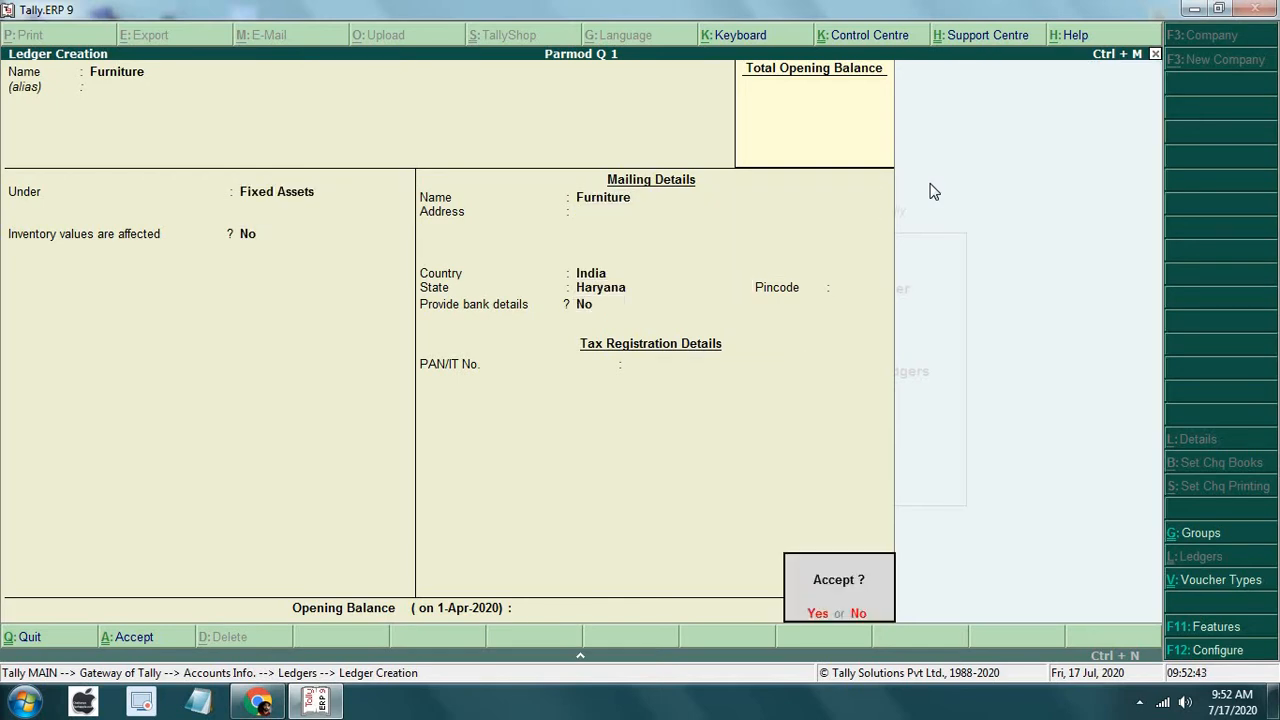
pyautogui.press('Return')
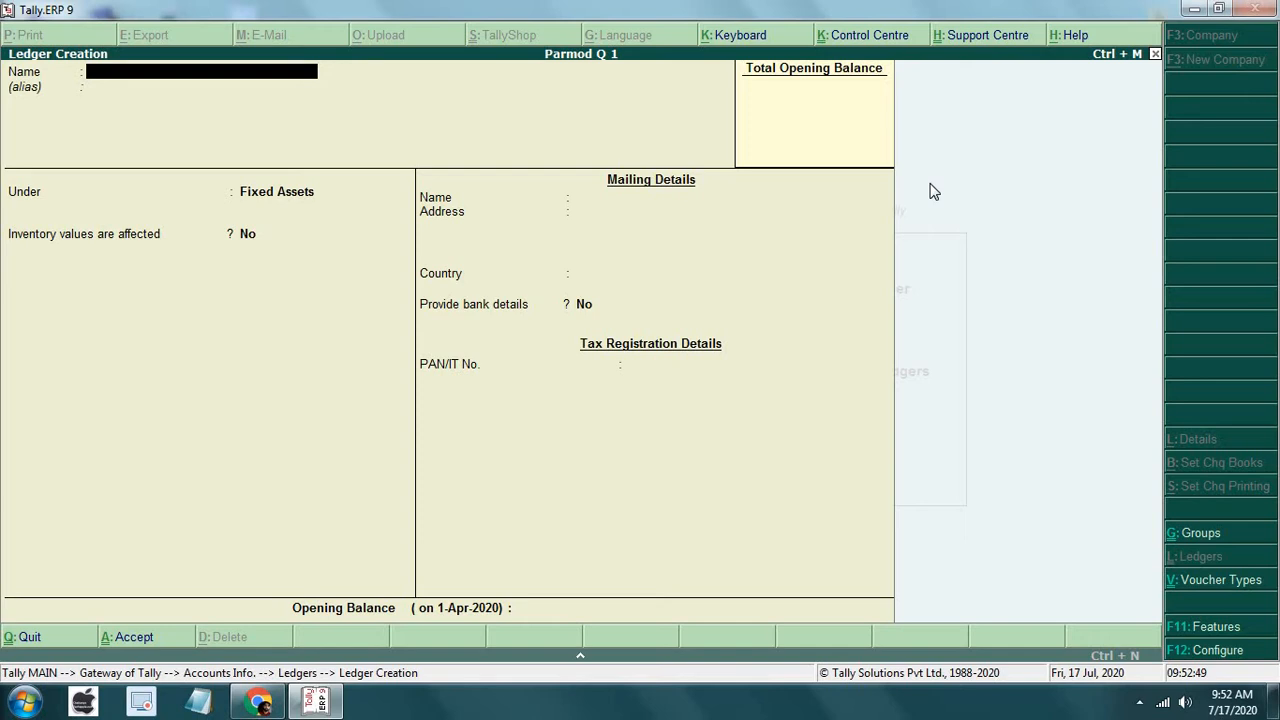
# Create a ledger named Purchase under the Purchase Accounts group, with the ledger type Not Applicable
pyautogui.write('Purchase')
pyautogui.press('Return')
pyautogui.press('Return')
pyautogui.write('P')
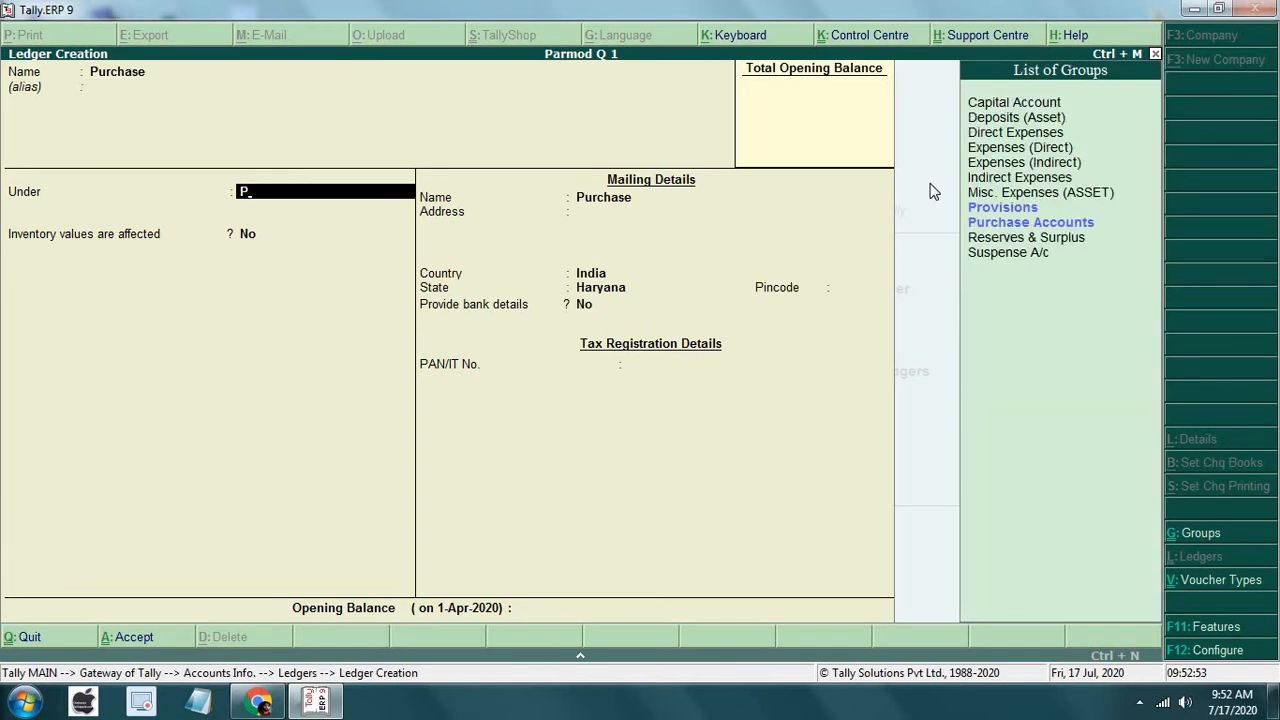
pyautogui.press('Down')
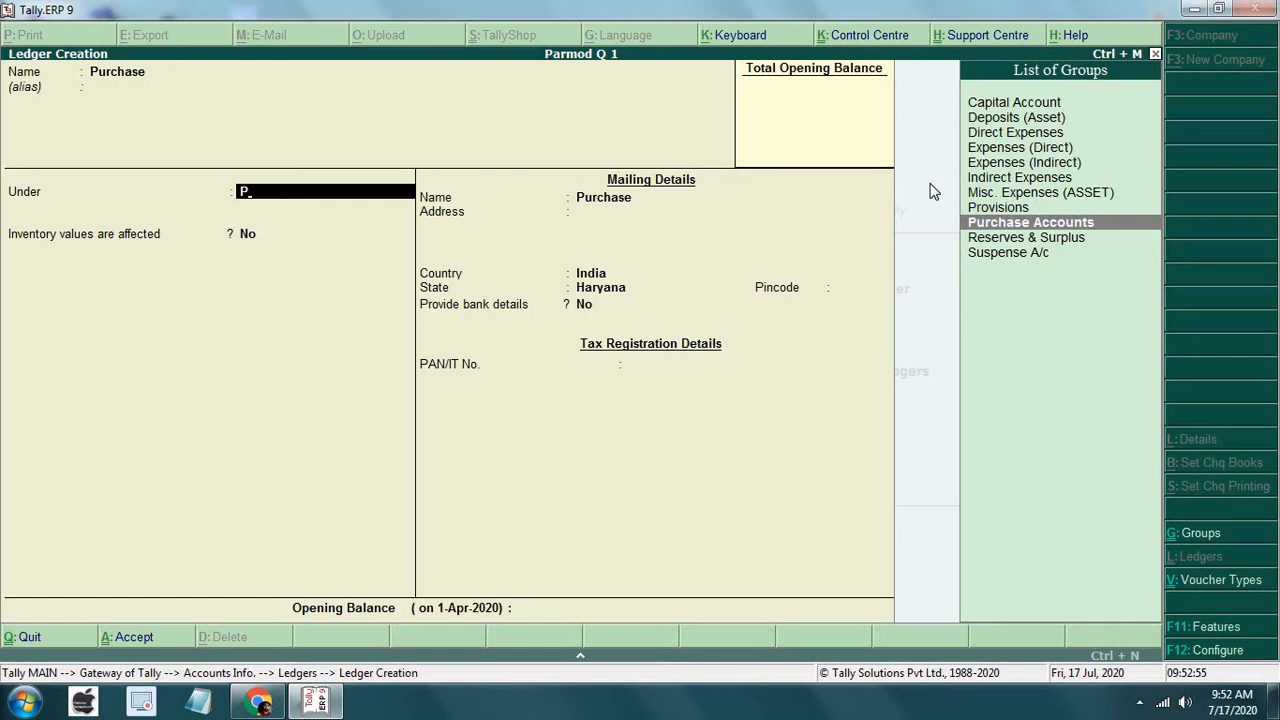
pyautogui.press('Return')
pyautogui.press('Return')
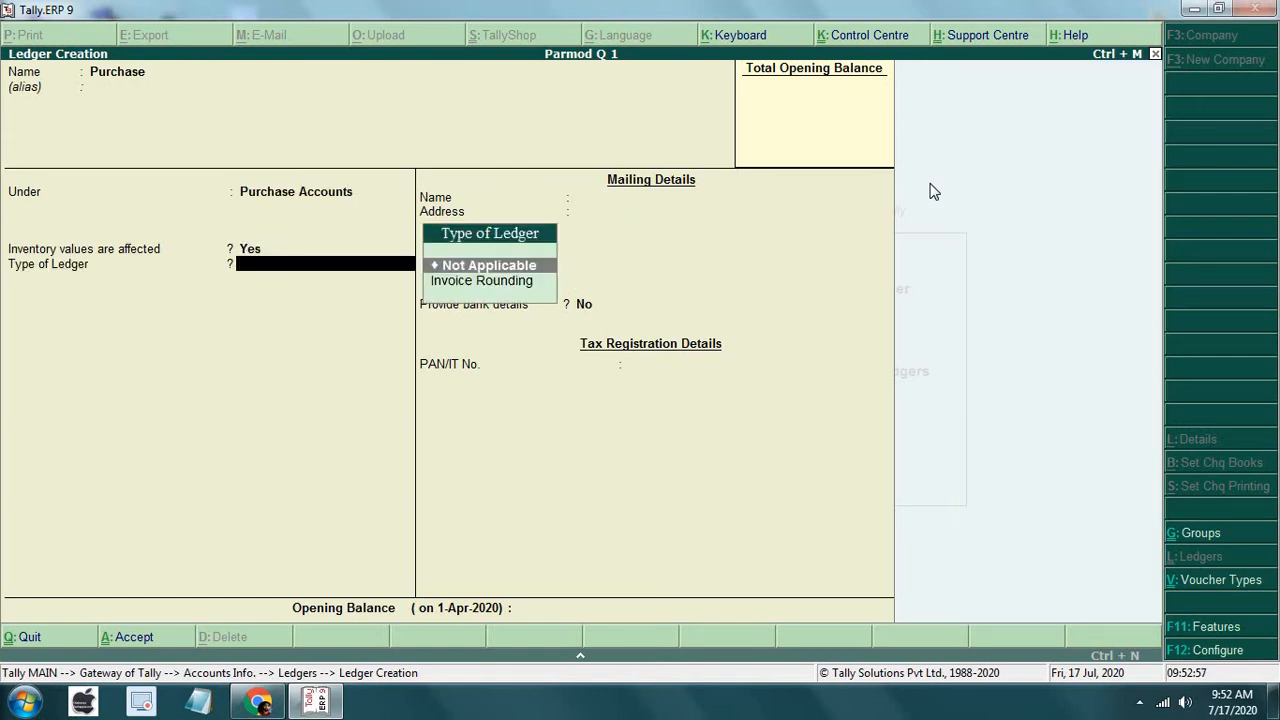
pyautogui.press('Return')
pyautogui.press('Return')
pyautogui.press('Return')
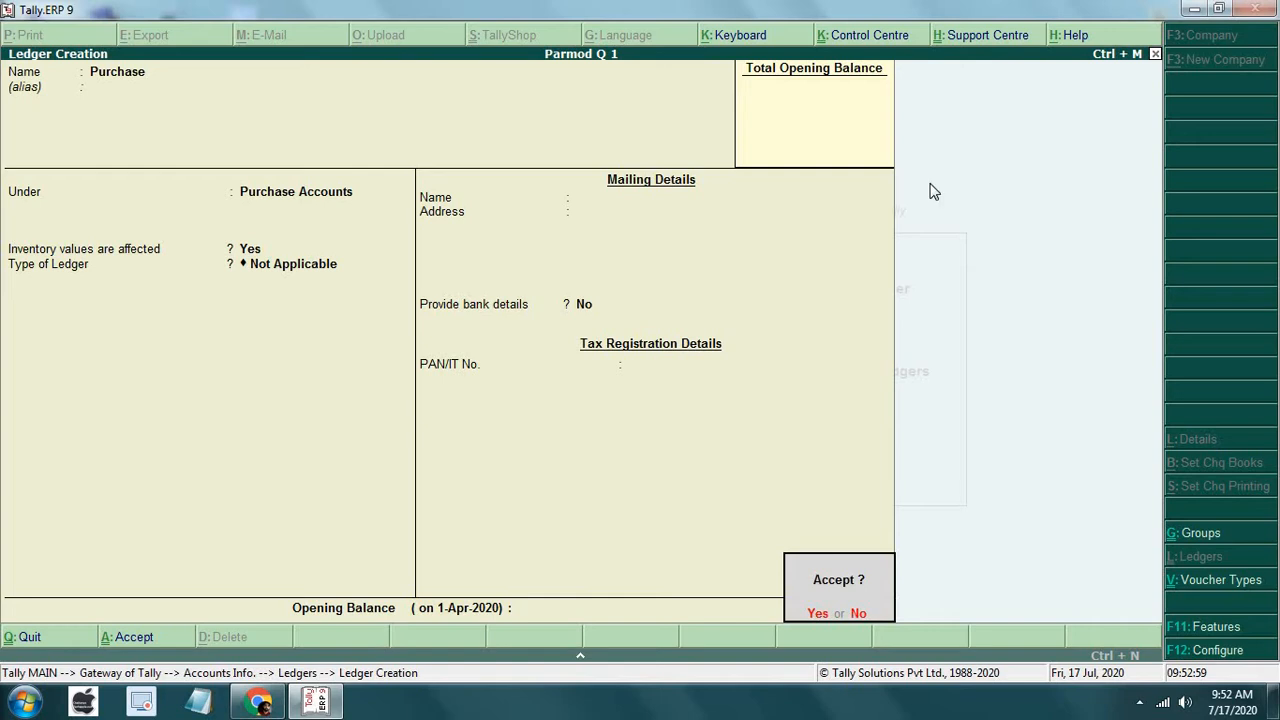
pyautogui.press('Return')
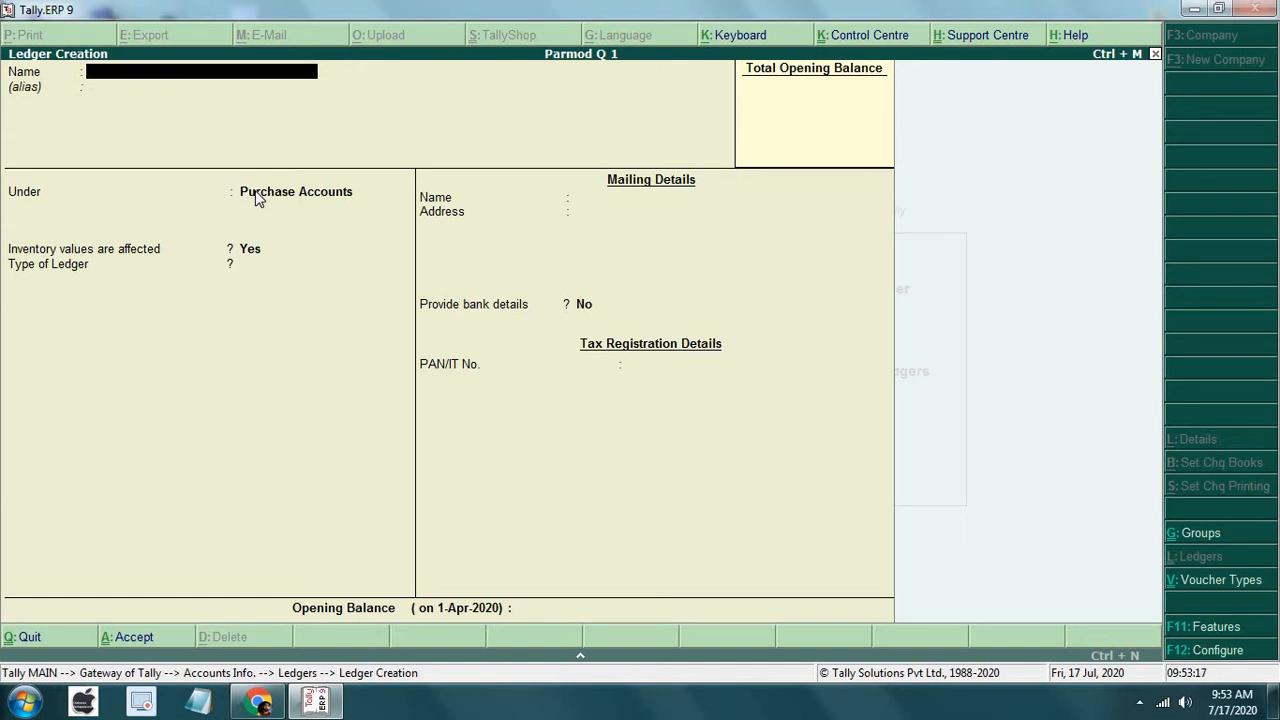
# Create a ledger named Sales under the Sales Accounts group, with the ledger type Not Applicable
pyautogui.write('Sales')
pyautogui.press('Return')
pyautogui.press('Return')
pyautogui.write('Sa')
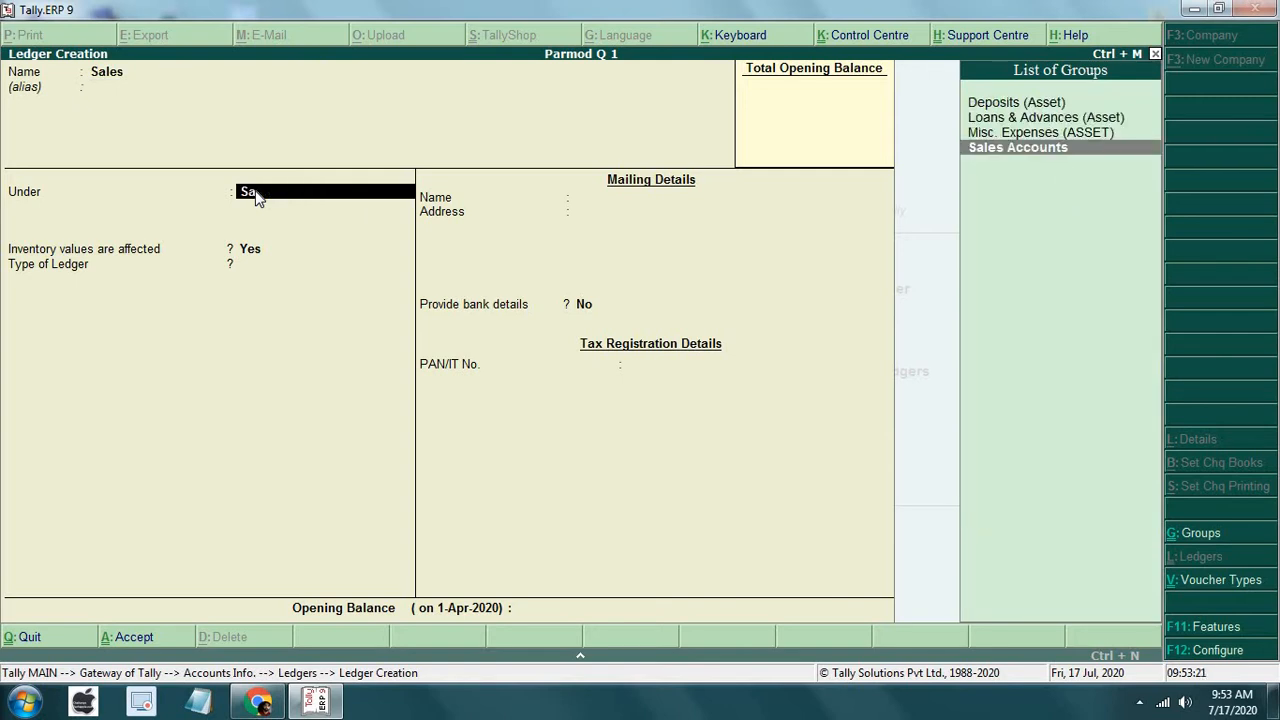
pyautogui.press('BackSpace')
pyautogui.press('BackSpace')
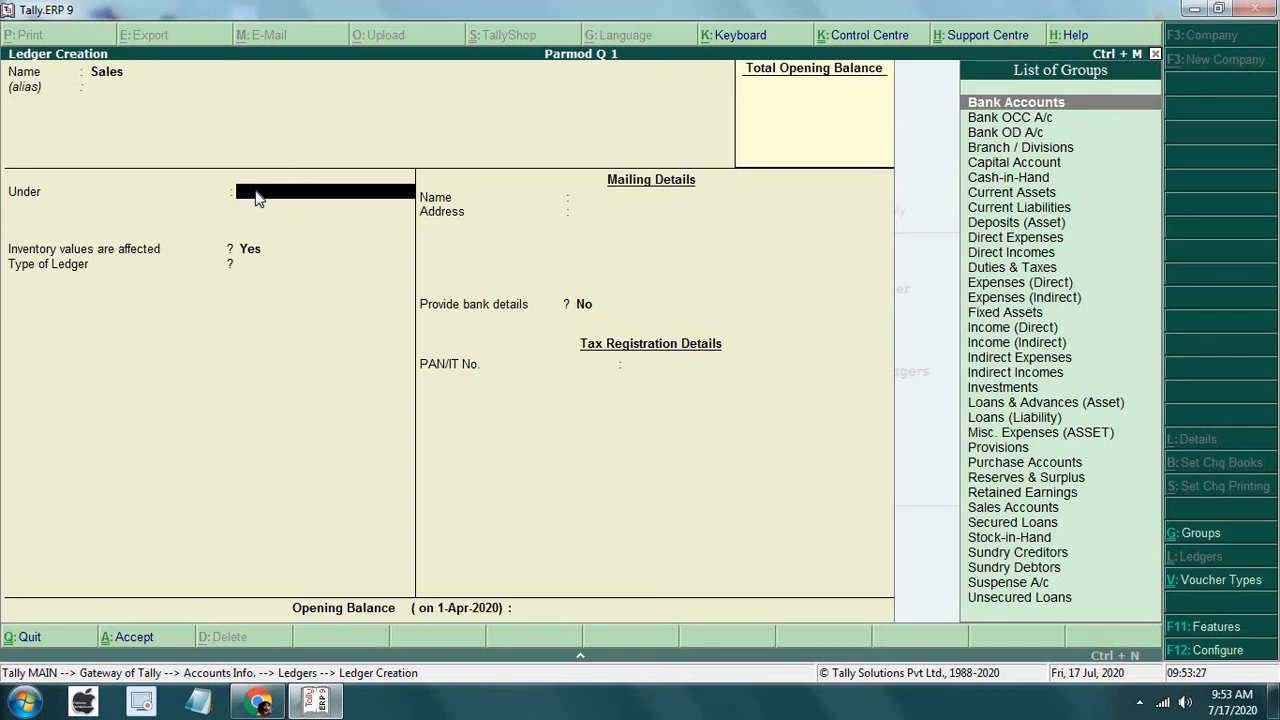
pyautogui.write('S')
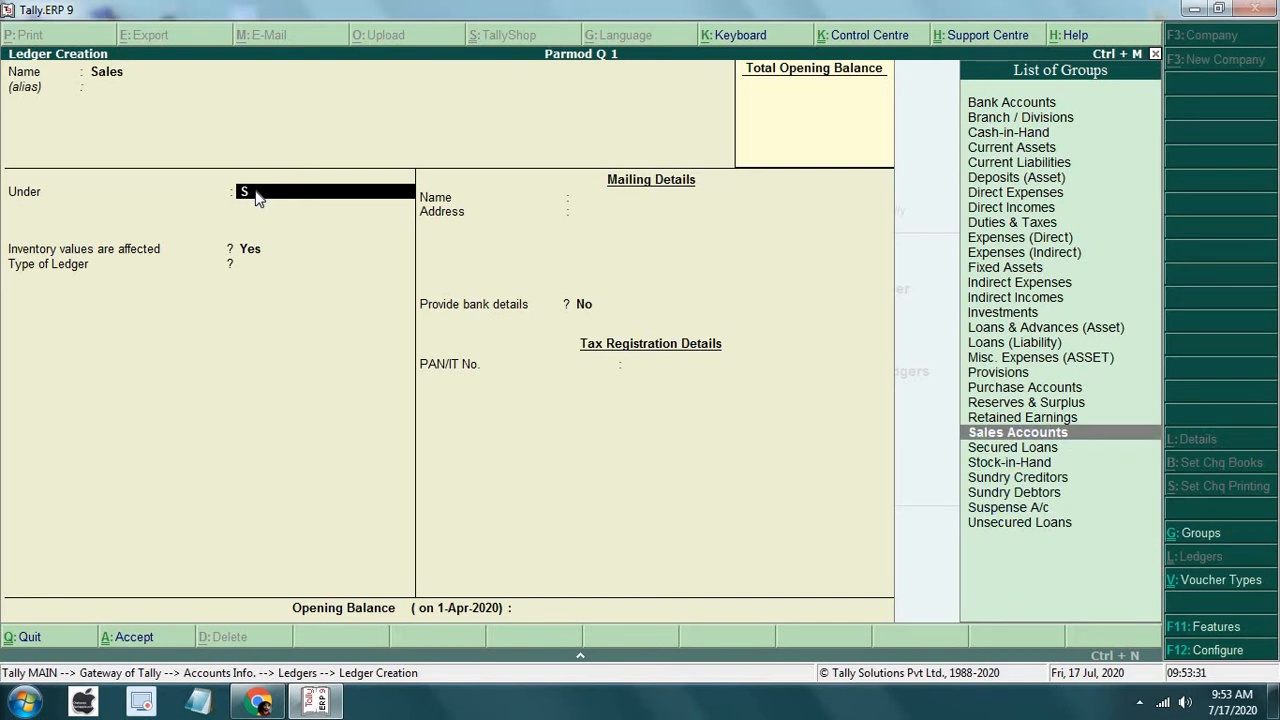
pyautogui.press('Return')
pyautogui.press('Return')
pyautogui.press('Return')
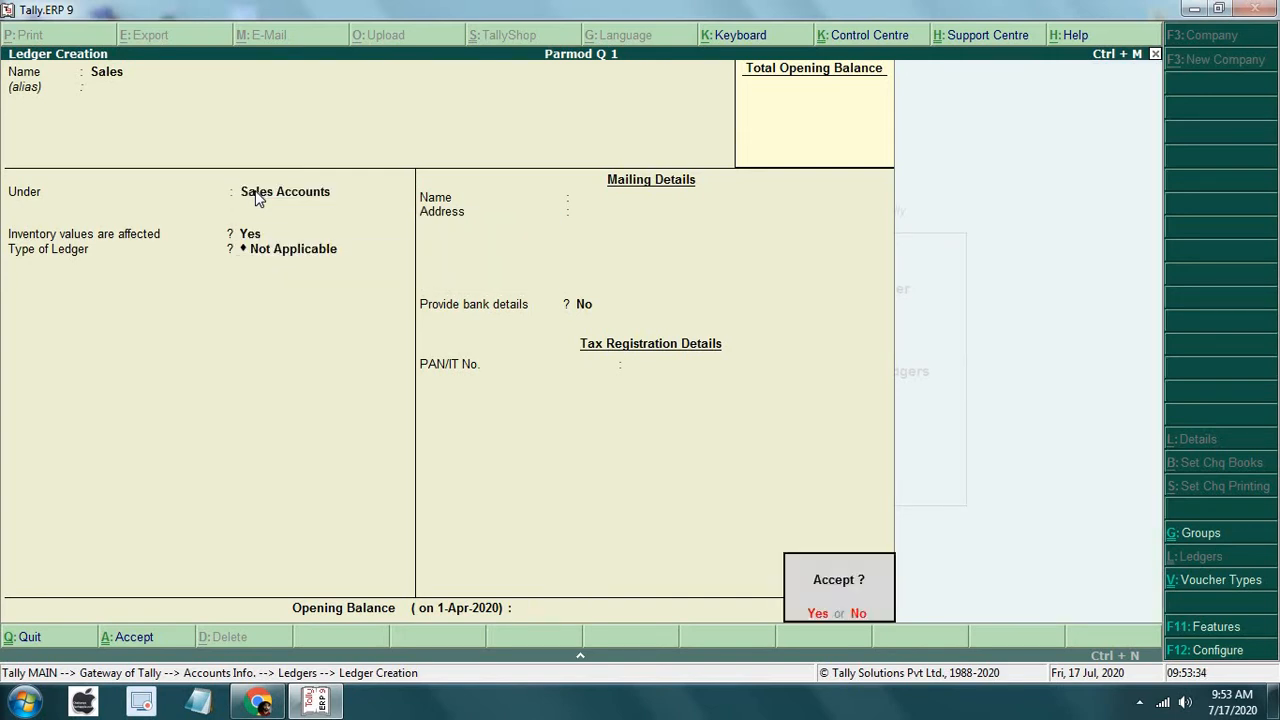
pyautogui.press('Return')
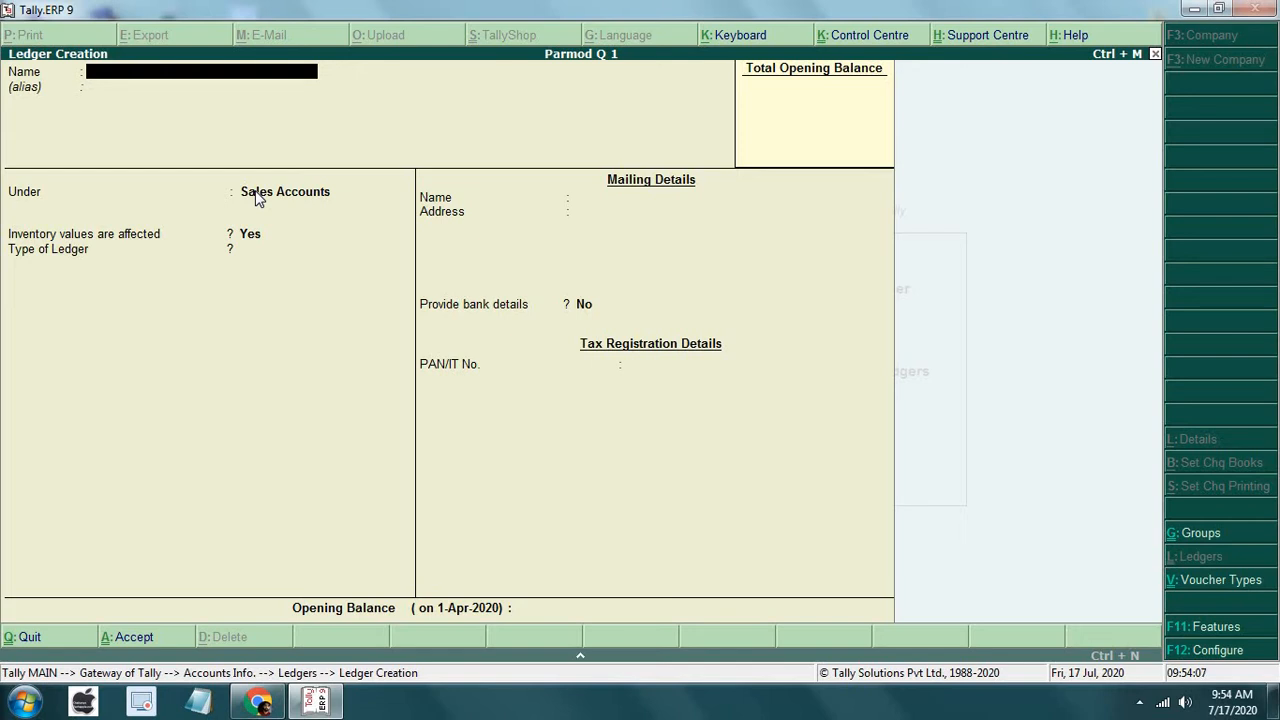
# Create a party ledger with the creditor's name under the Sundry Creditors group, keeping the default mailing details
pyautogui.write('Shyam')
pyautogui.press('Return')
pyautogui.press('Return')
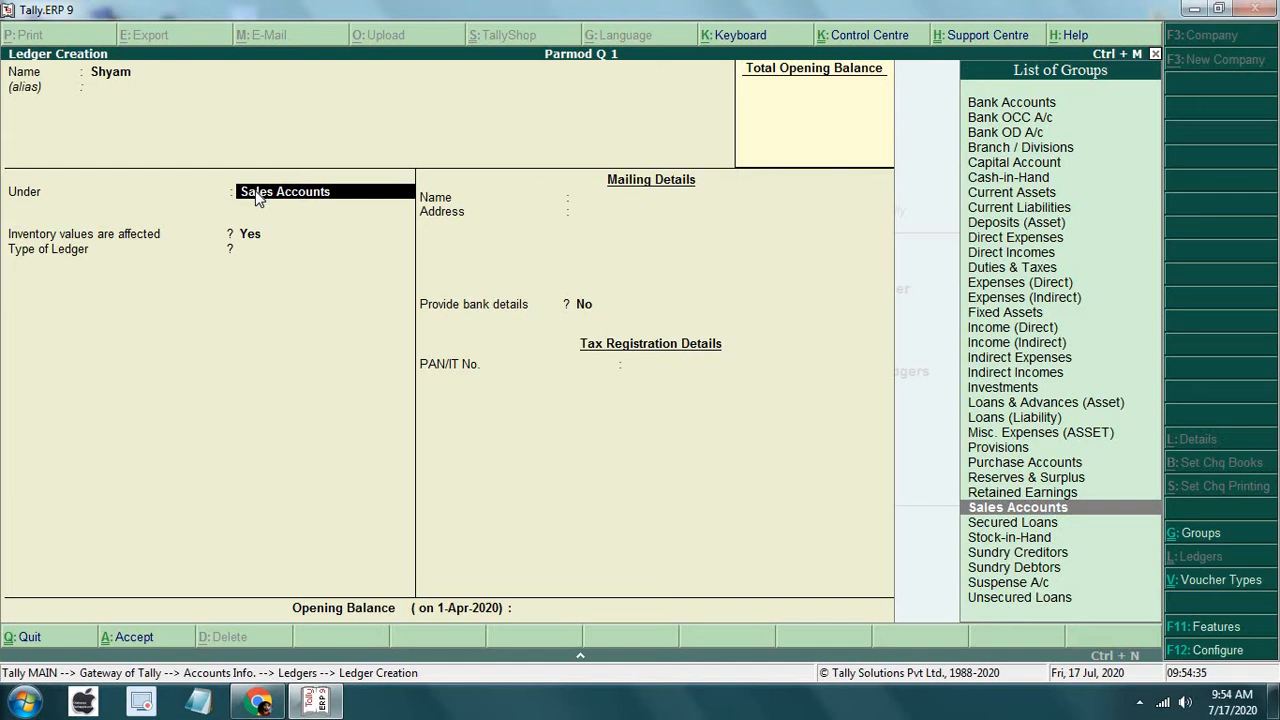
pyautogui.write('S')
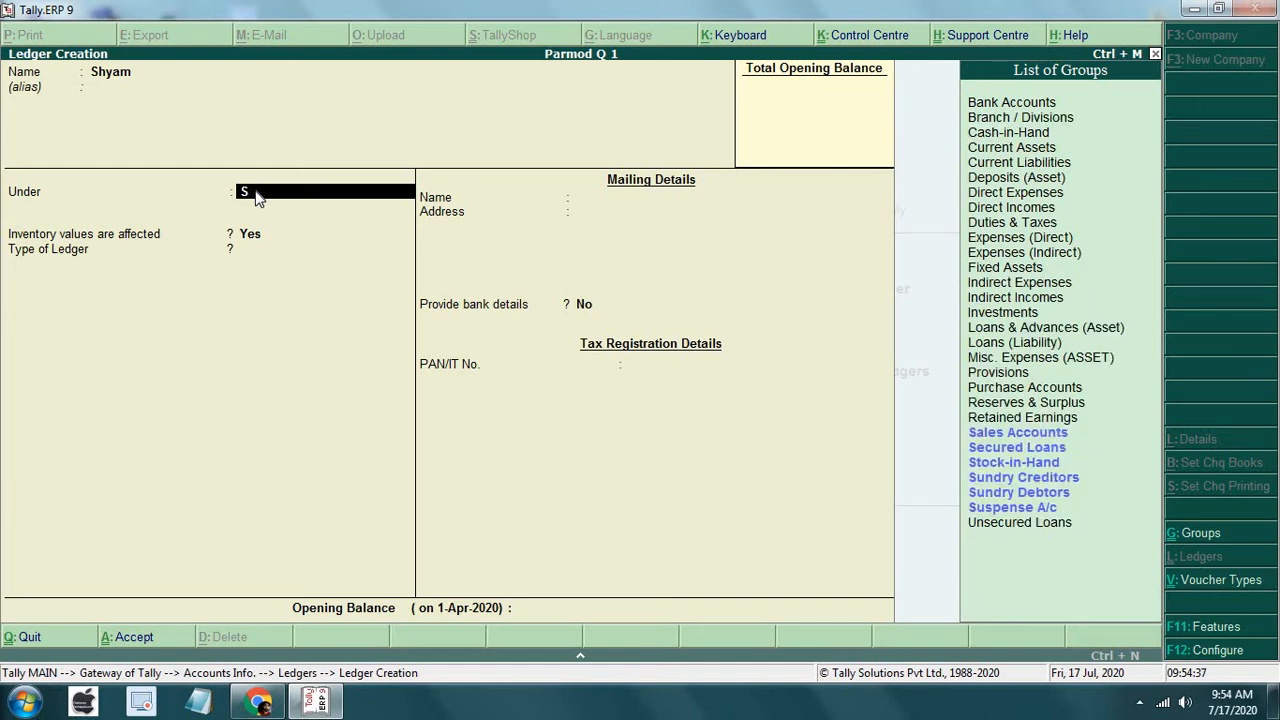
pyautogui.press('Up')
pyautogui.press('Up')
pyautogui.press('Up')
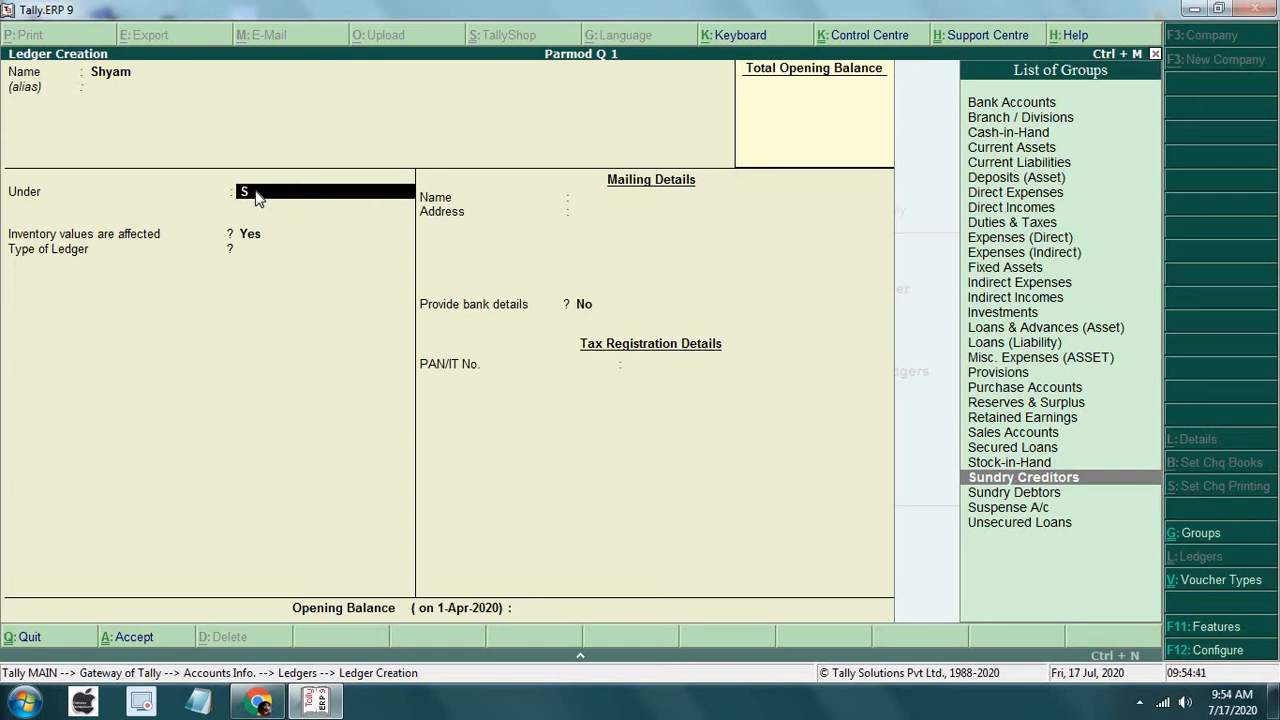
pyautogui.press('Return')
pyautogui.press('Return')
pyautogui.press('Return')
pyautogui.press('Return')
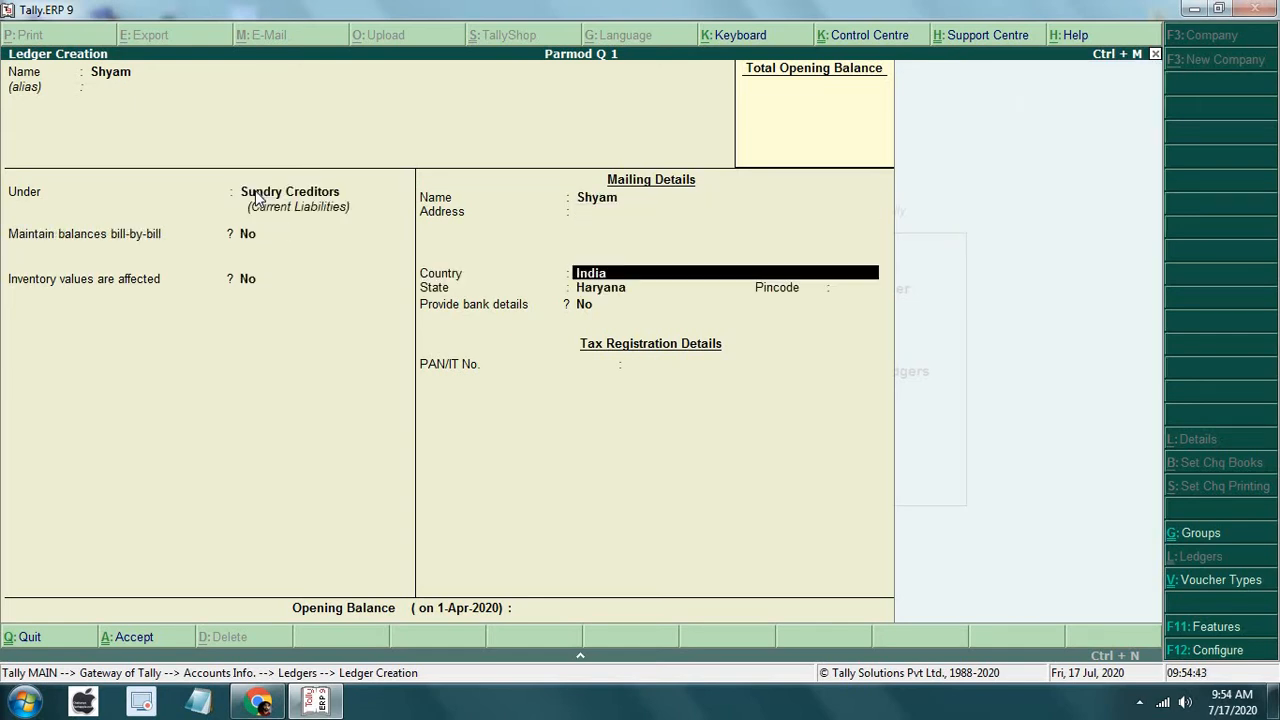
pyautogui.press('Return')
pyautogui.press('Return')
pyautogui.press('Return')
pyautogui.press('Return')
pyautogui.press('Return')
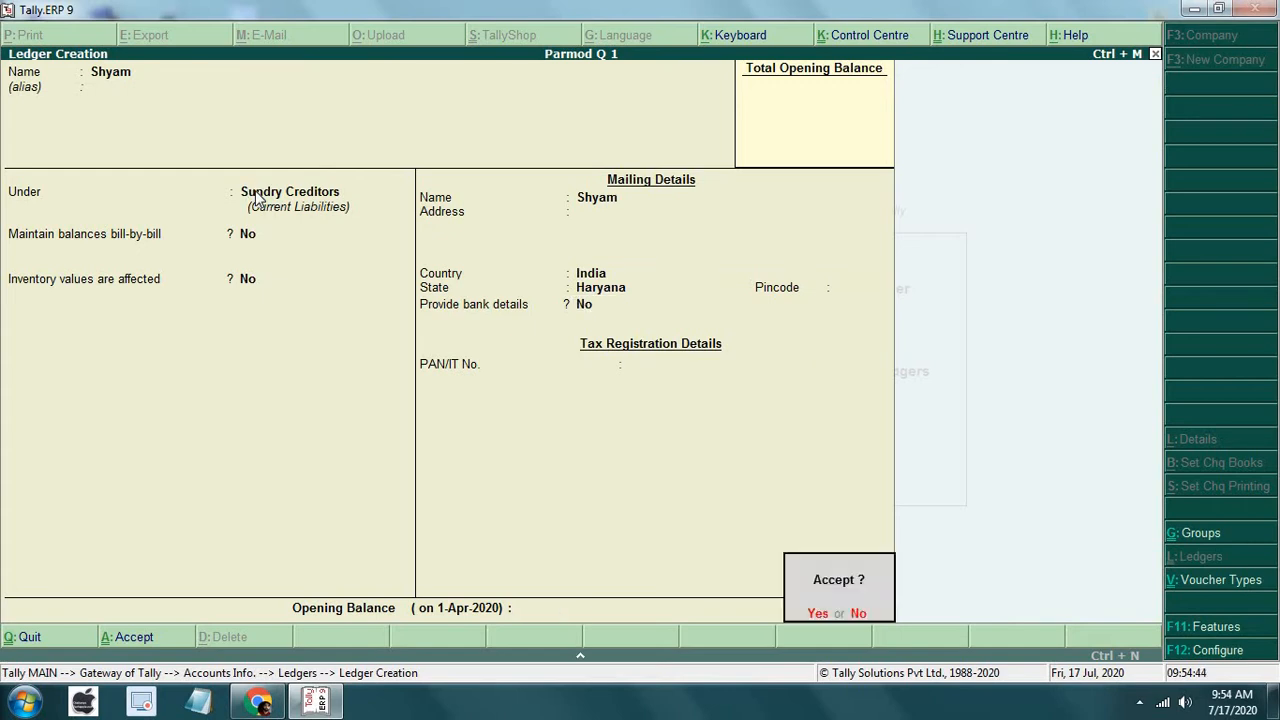
pyautogui.press('Return')
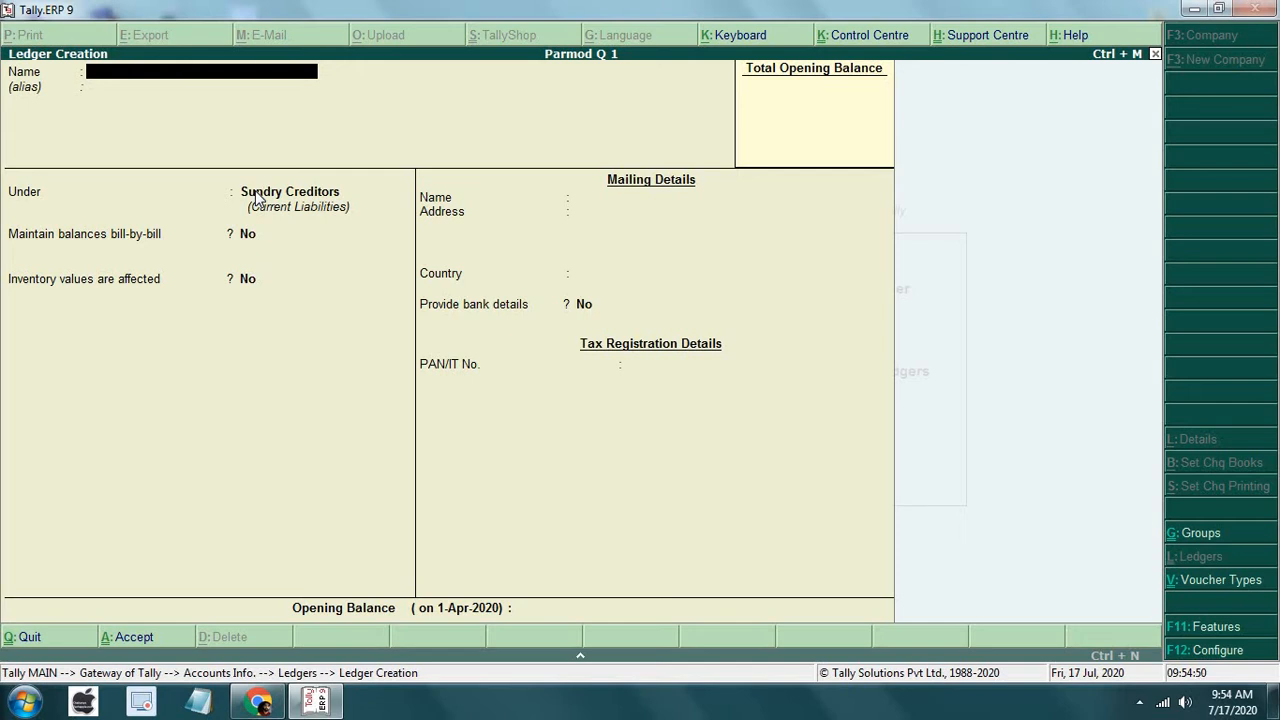
# Create a party ledger with the debtor's name under the Sundry Debtors group, keeping the default mailing details
pyautogui.write('Raju')
pyautogui.press('Return')
pyautogui.press('Return')
pyautogui.press('Down')
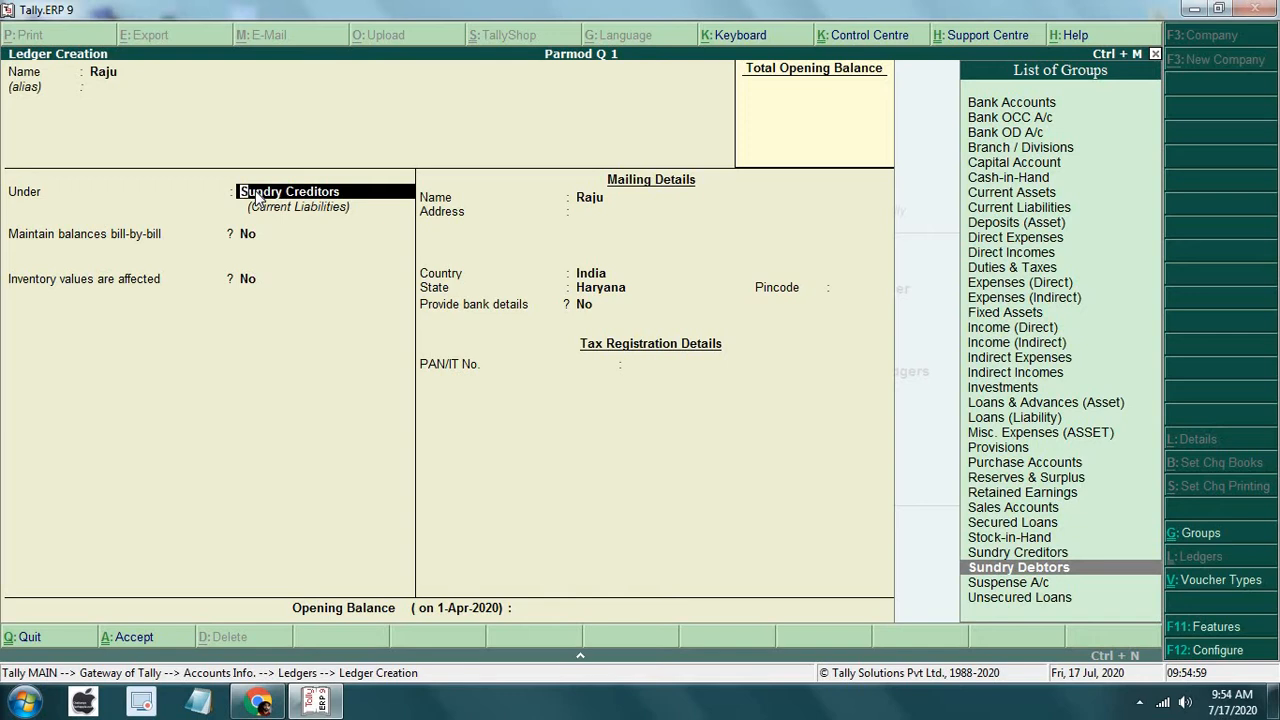
pyautogui.press('Return')
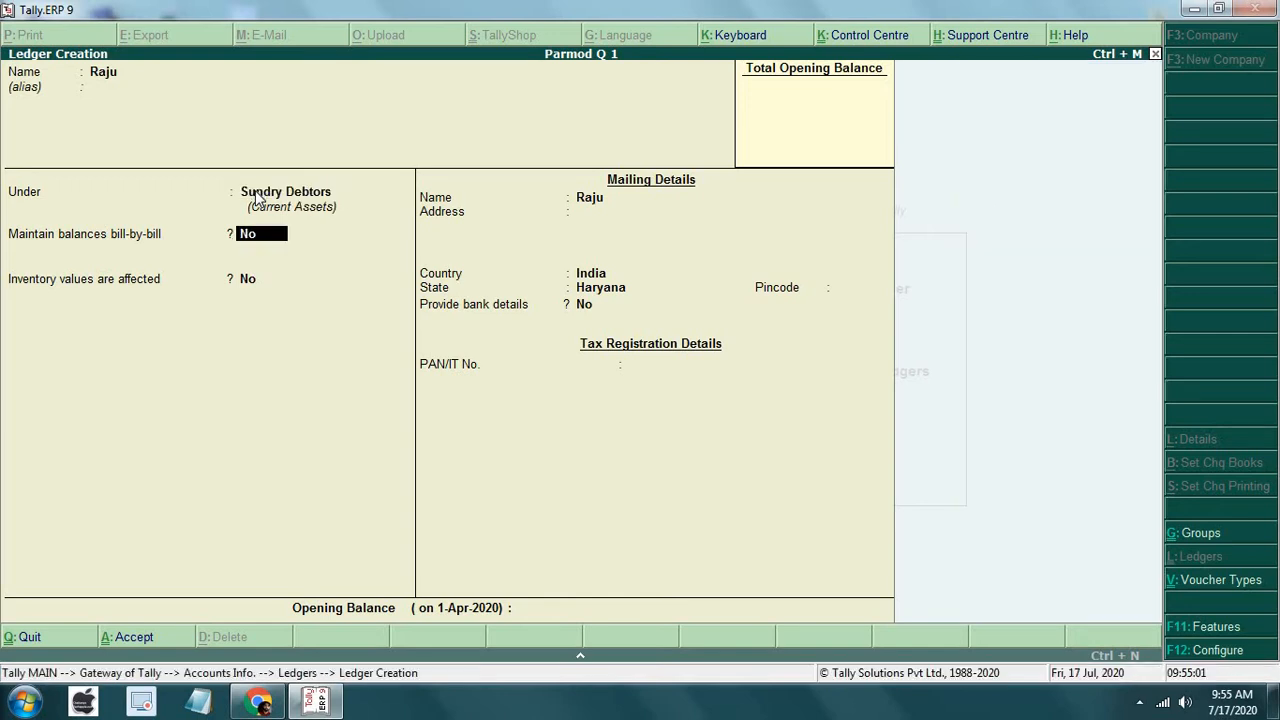
pyautogui.press('Return')
pyautogui.press('Return')
pyautogui.press('Return')
pyautogui.press('Return')
pyautogui.press('Return')
pyautogui.press('Return')
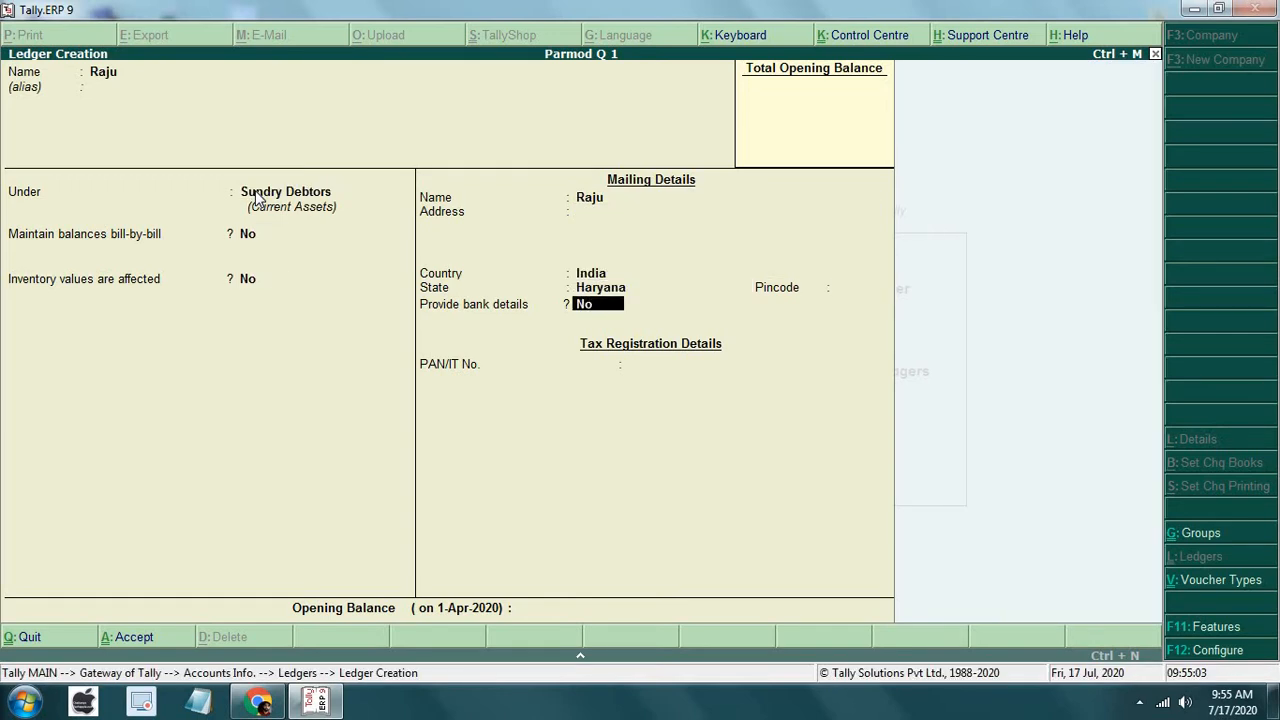
pyautogui.press('Return')
pyautogui.press('Return')
pyautogui.press('Return')
pyautogui.press('Return')
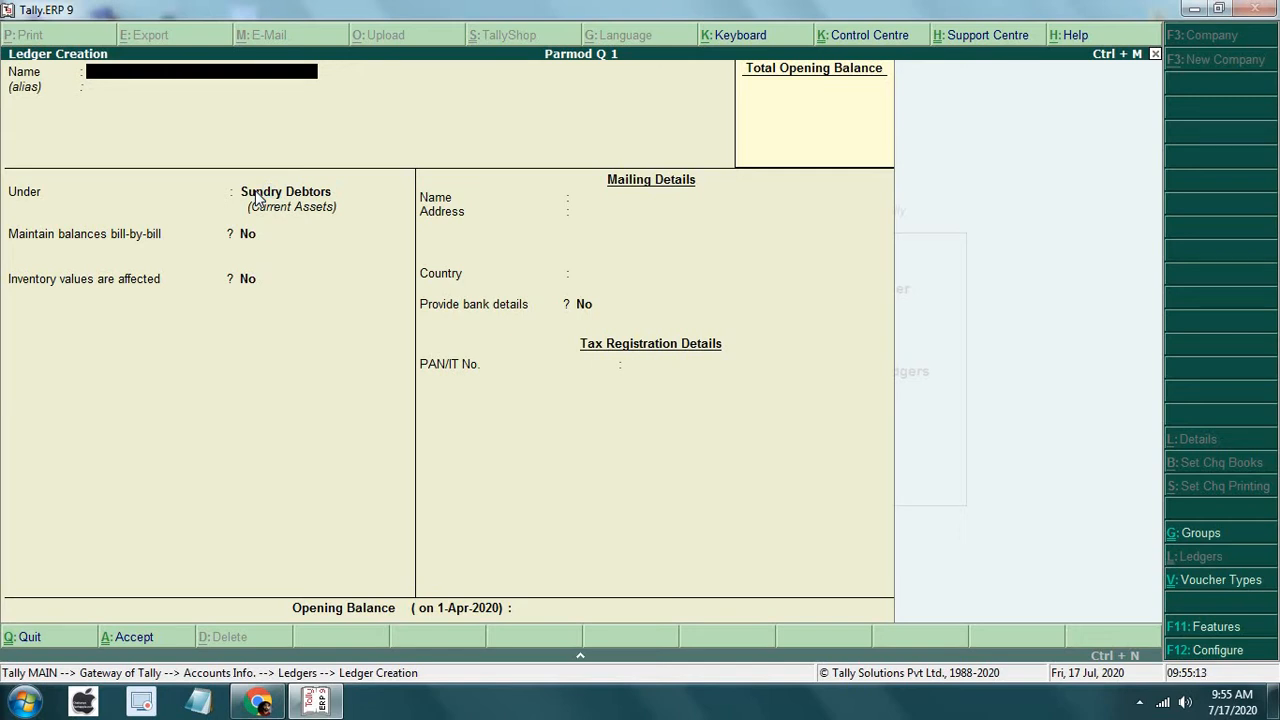
# Create a ledger named Rent under the Indirect Expenses group, leaving its opening balance blank
pyautogui.write('Rent')
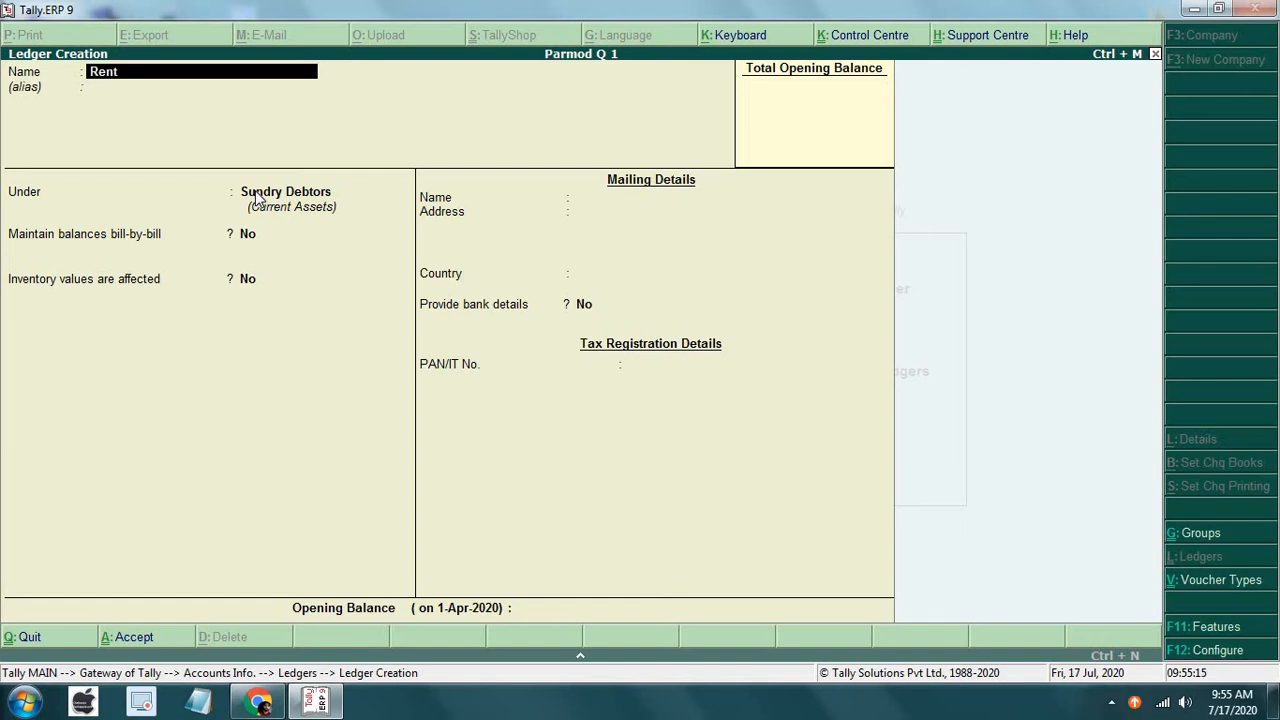
pyautogui.press('Return')
pyautogui.write('In')
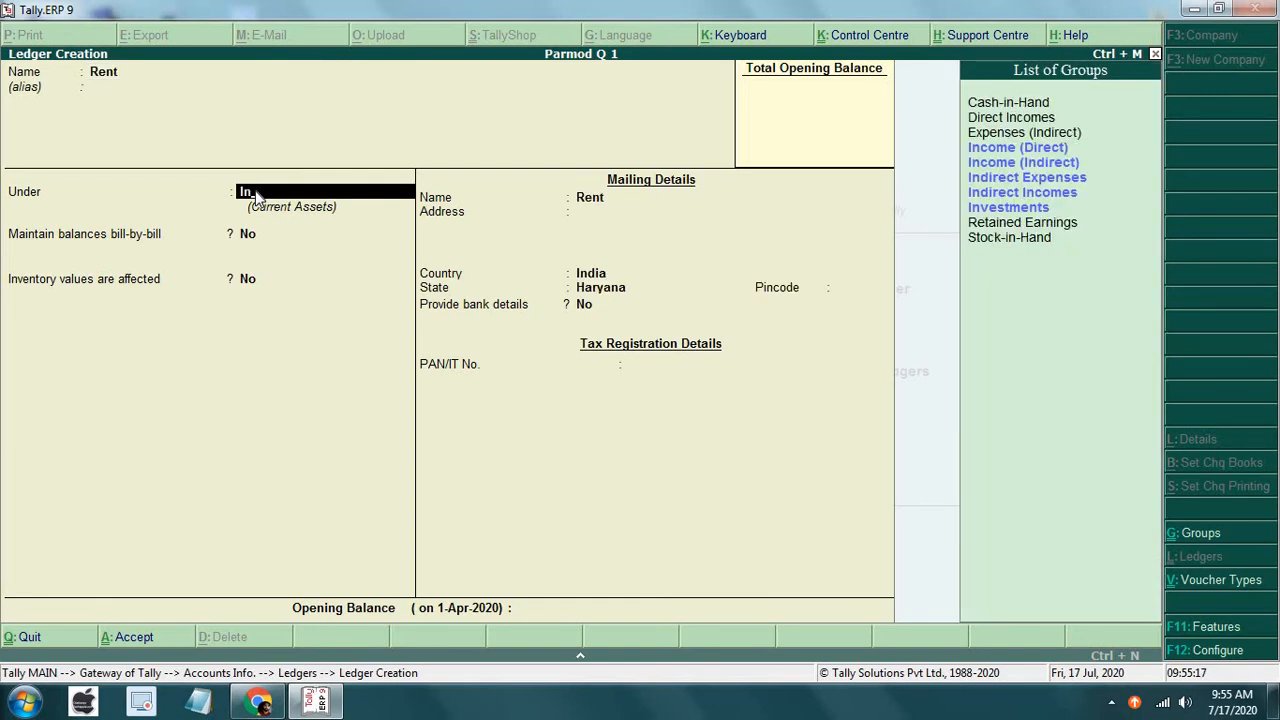
pyautogui.press('Down')
pyautogui.press('Down')
pyautogui.press('Return')
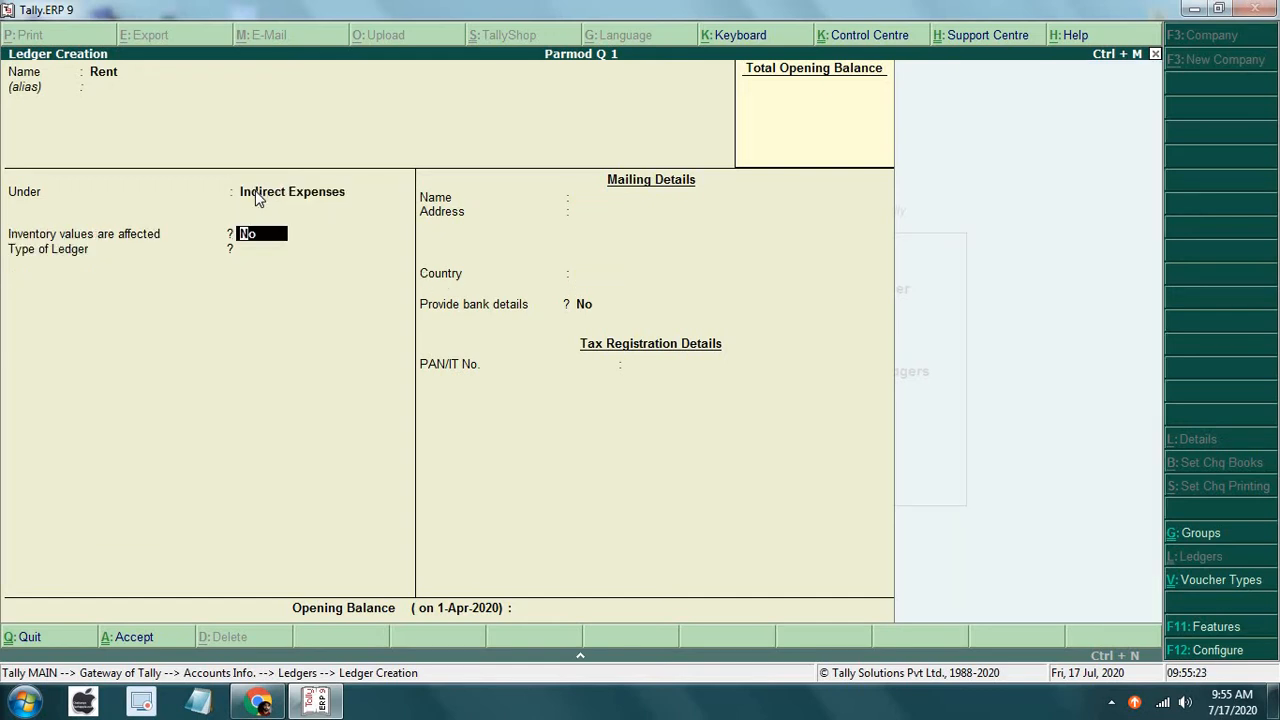
pyautogui.press('Return')
pyautogui.press('Return')
pyautogui.press('Return')
pyautogui.press('Return')
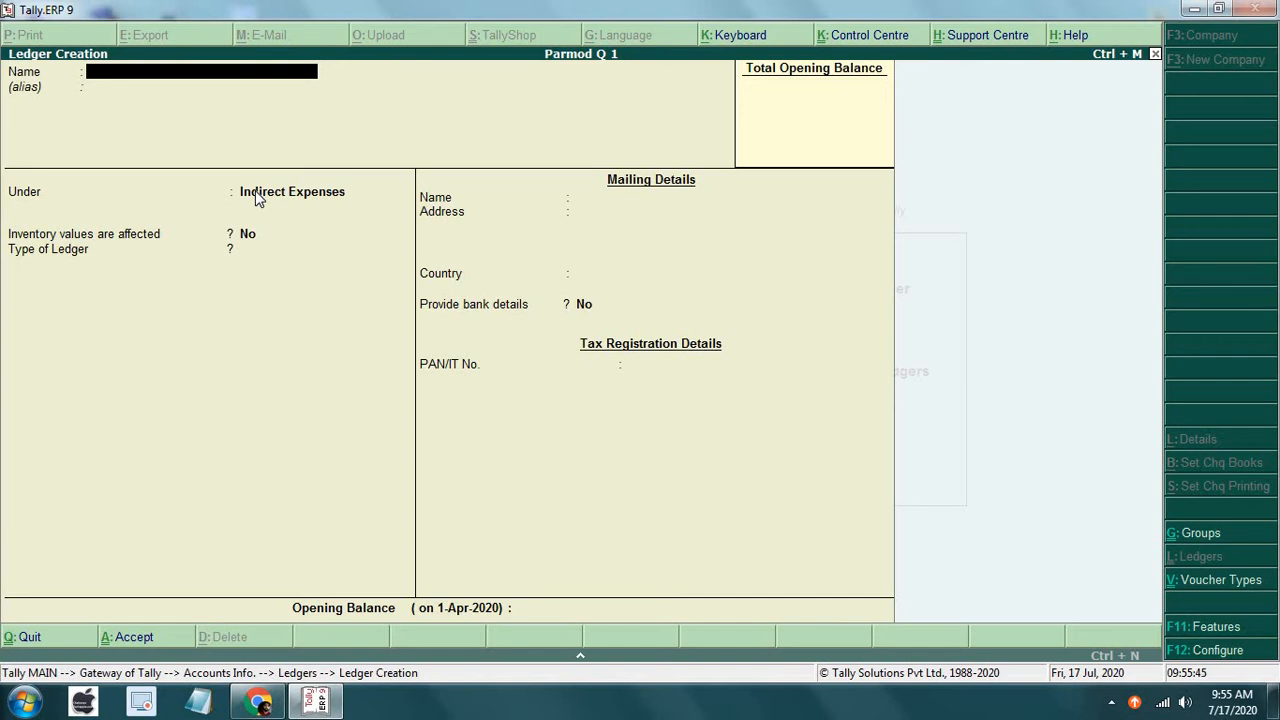
# Create a ledger named Bank under the Bank Accounts group, leaving the account number, IFS code and opening balance blank
pyautogui.write('Bank')
pyautogui.press('Return')
pyautogui.press('Return')
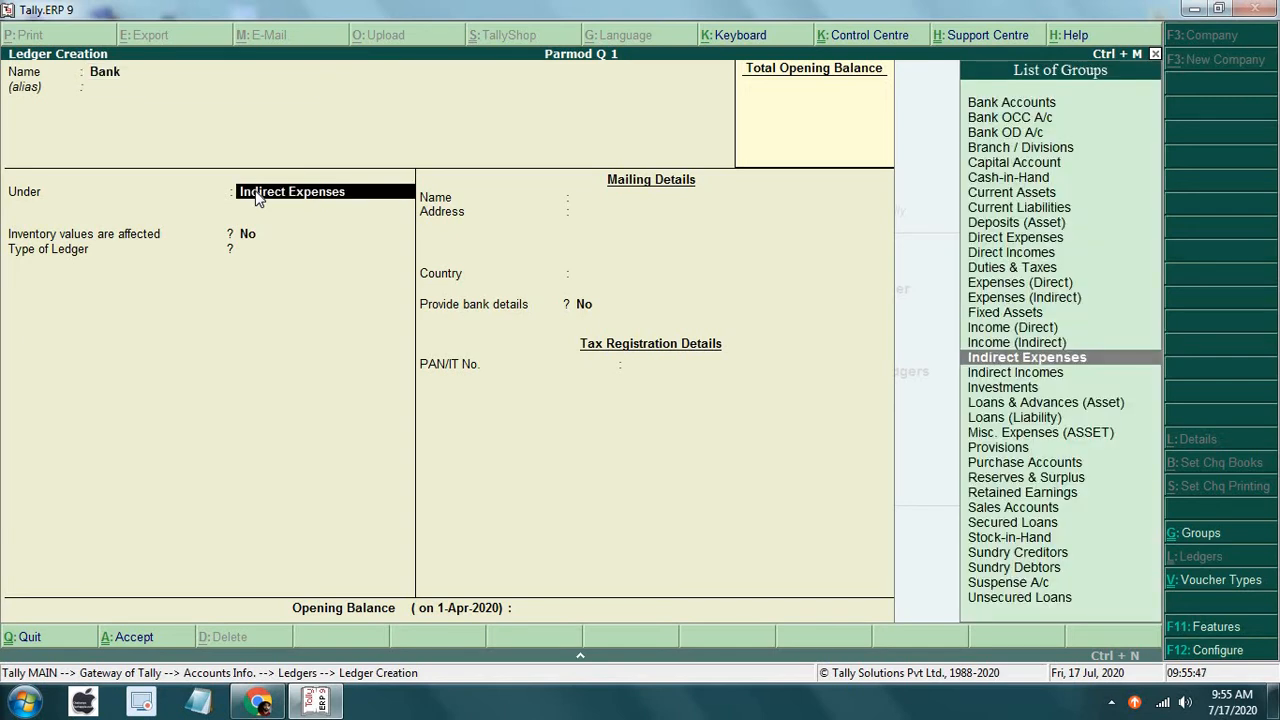
pyautogui.write('Ban')
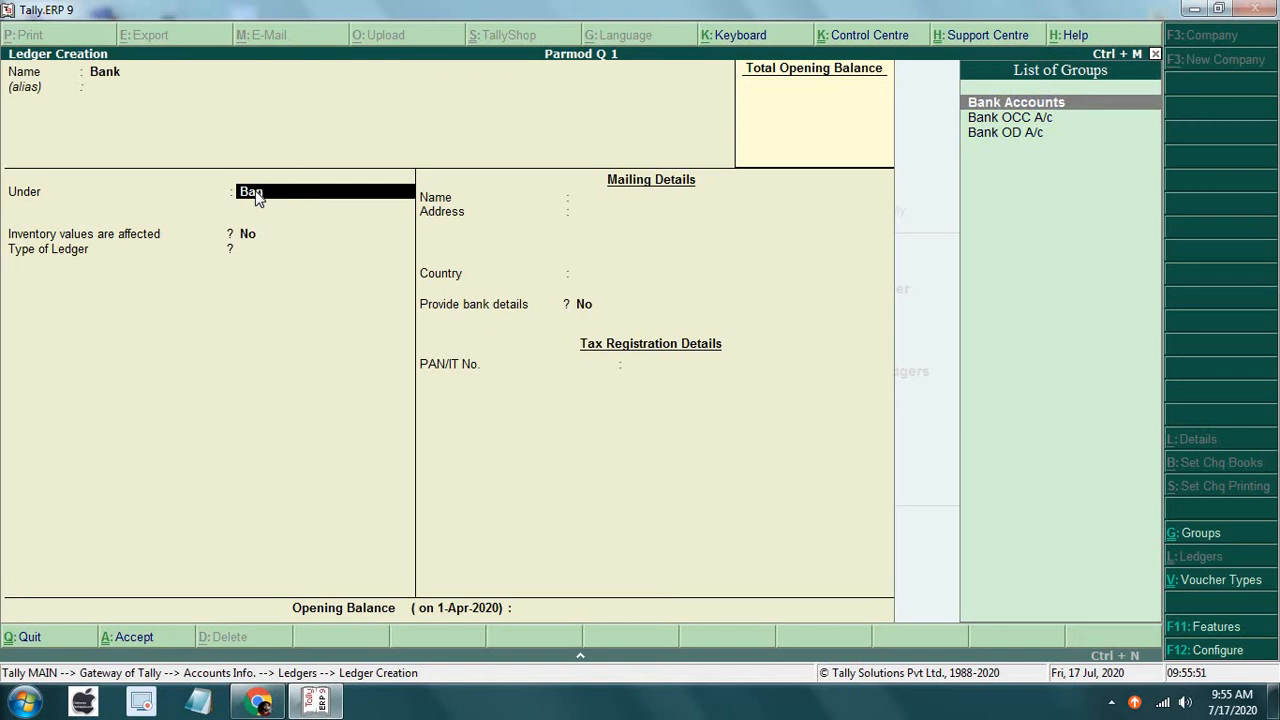
pyautogui.press('Return')
pyautogui.press('Return')
pyautogui.press('Return')
pyautogui.press('Return')
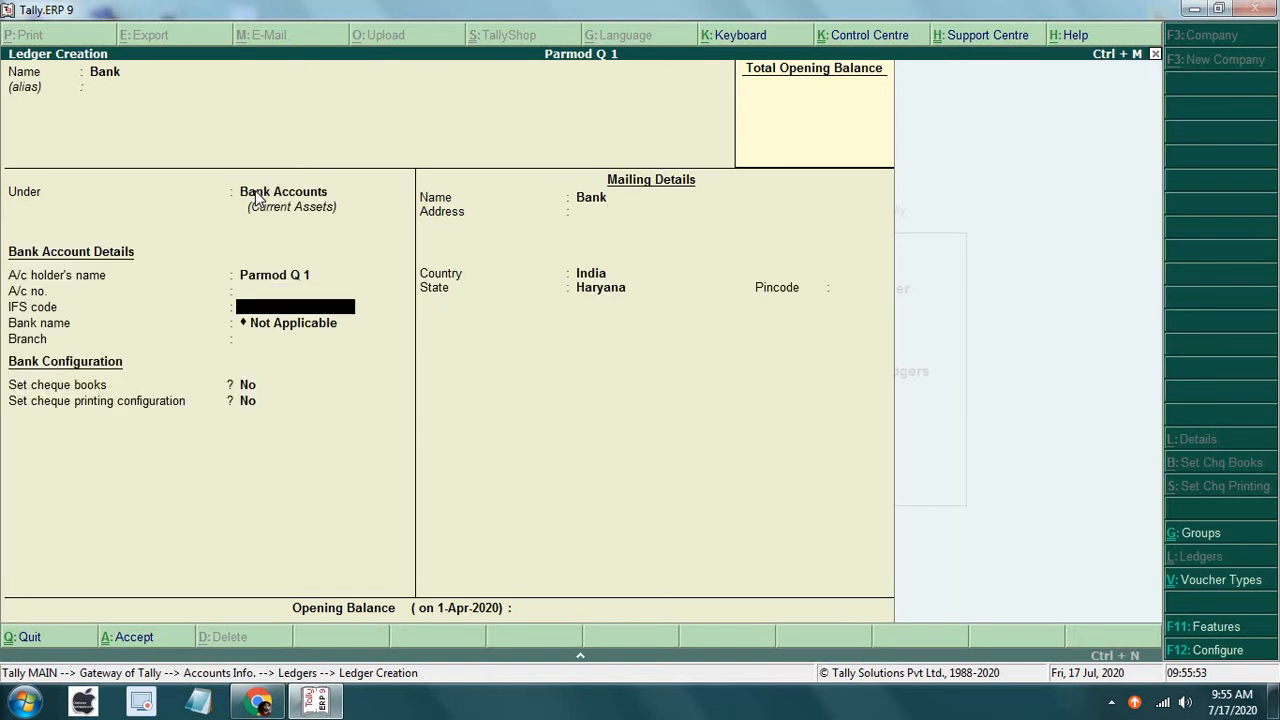
pyautogui.press('Return')
pyautogui.press('Return')
pyautogui.press('Return')
pyautogui.press('Return')
pyautogui.press('Return')
pyautogui.press('Return')
pyautogui.press('Return')
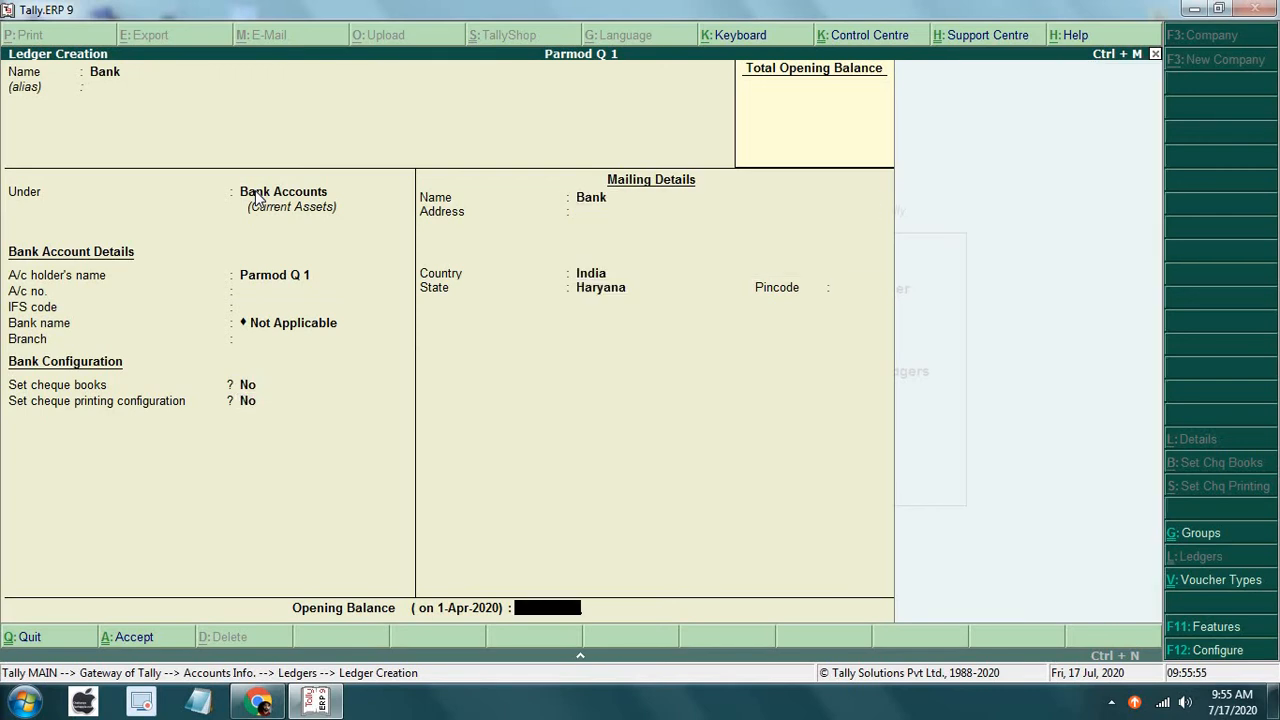
pyautogui.press('Return')
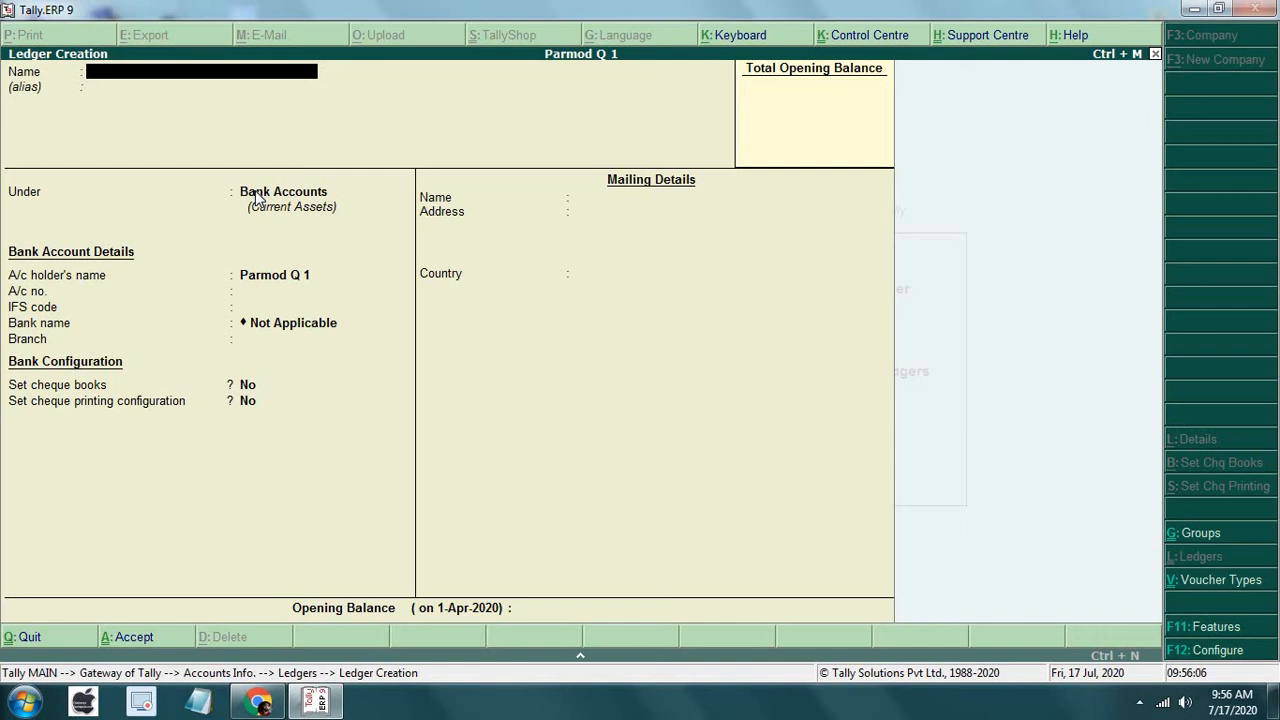
# Create a ledger named Commission Rec under the Indirect Incomes group, with inventory values unaffected and ledger type Not Applicable
pyautogui.write('Commission Rec')
pyautogui.press('Return')
pyautogui.press('Return')
pyautogui.write('In')
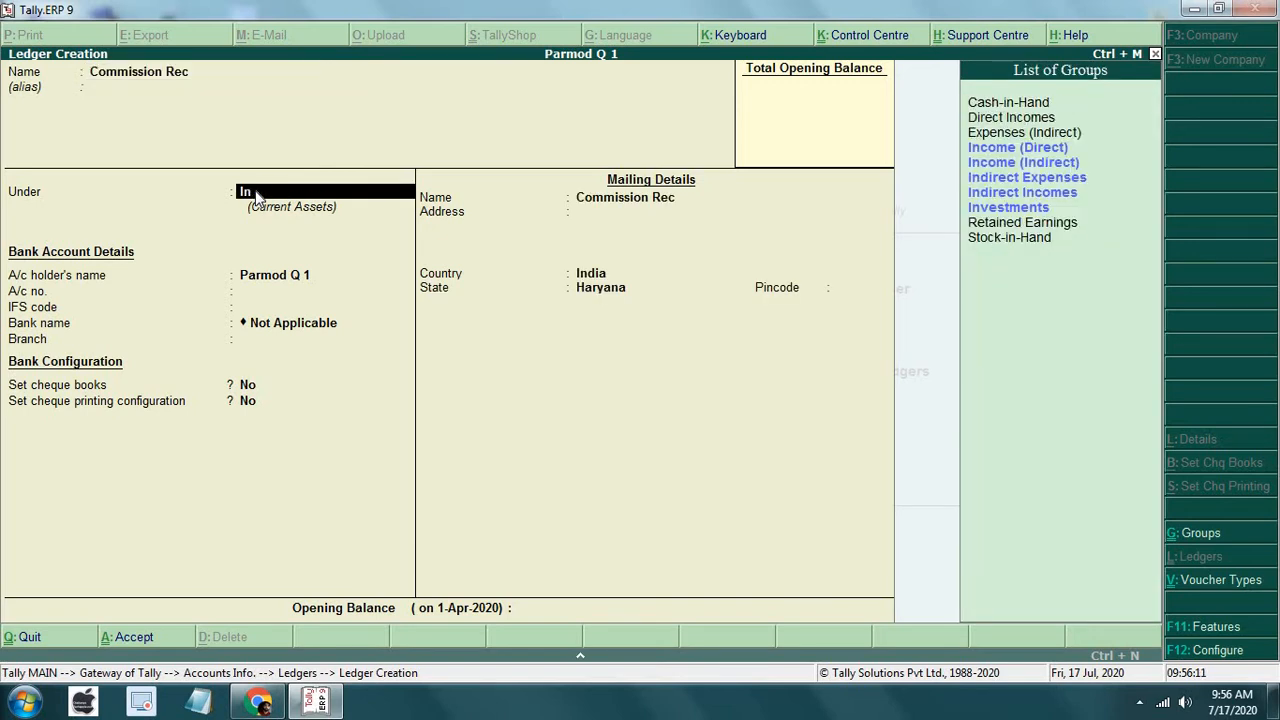
pyautogui.press('Down')
pyautogui.press('Down')
pyautogui.press('Down')
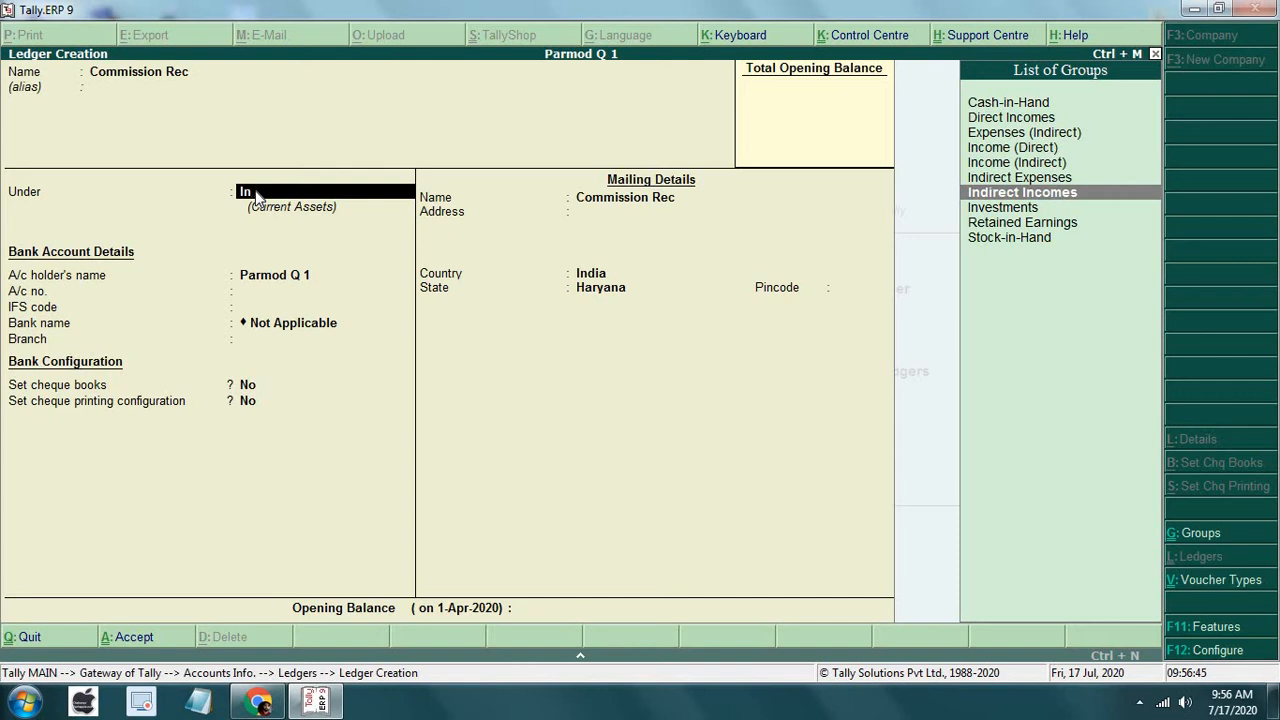
pyautogui.press('Return')
pyautogui.press('Return')
pyautogui.press('Return')
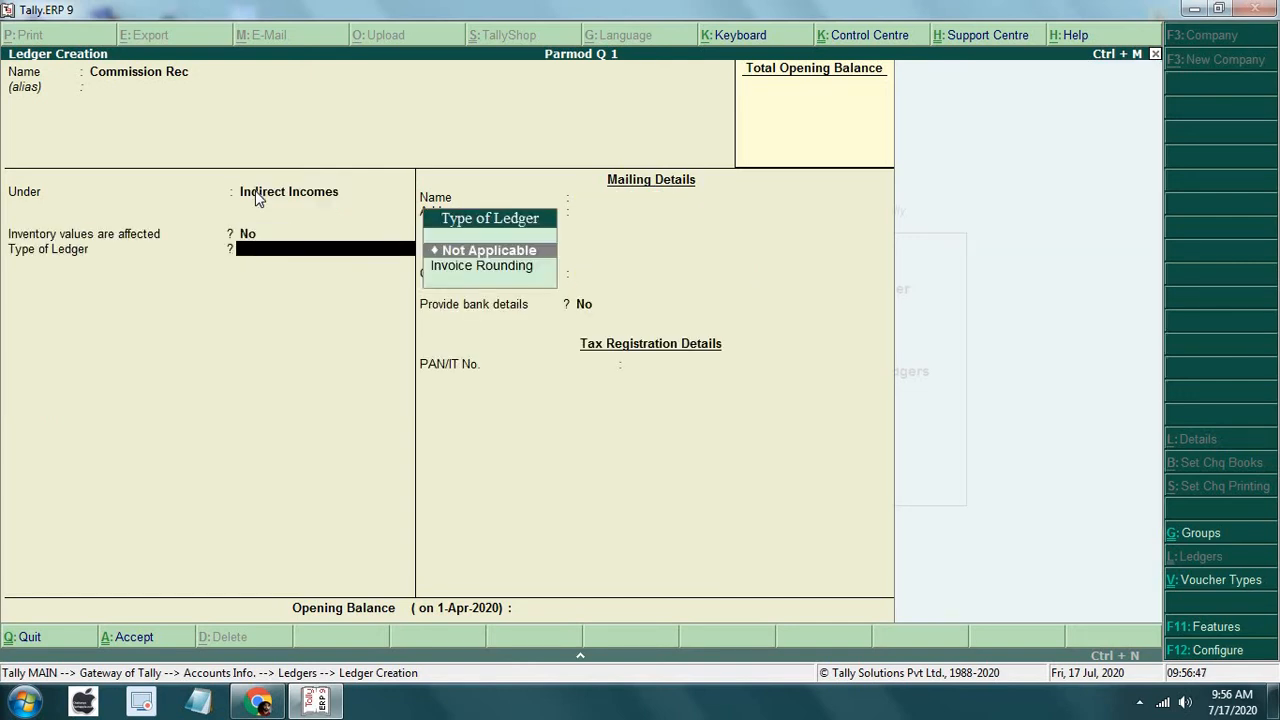
pyautogui.press('Return')
pyautogui.press('Return')
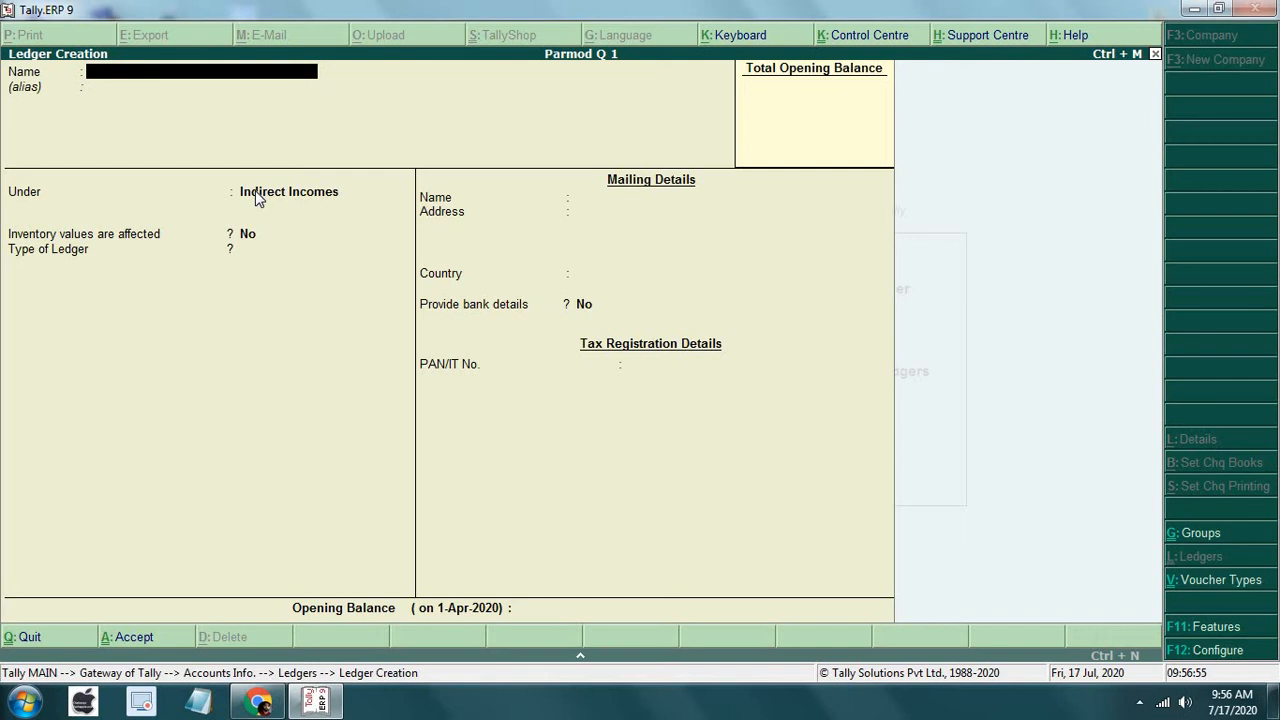
# Create a ledger named Salary under the Indirect Expenses group, keeping ledger type Not Applicable and the opening balance blank
pyautogui.write('Salary')
pyautogui.press('Return')
pyautogui.press('Return')
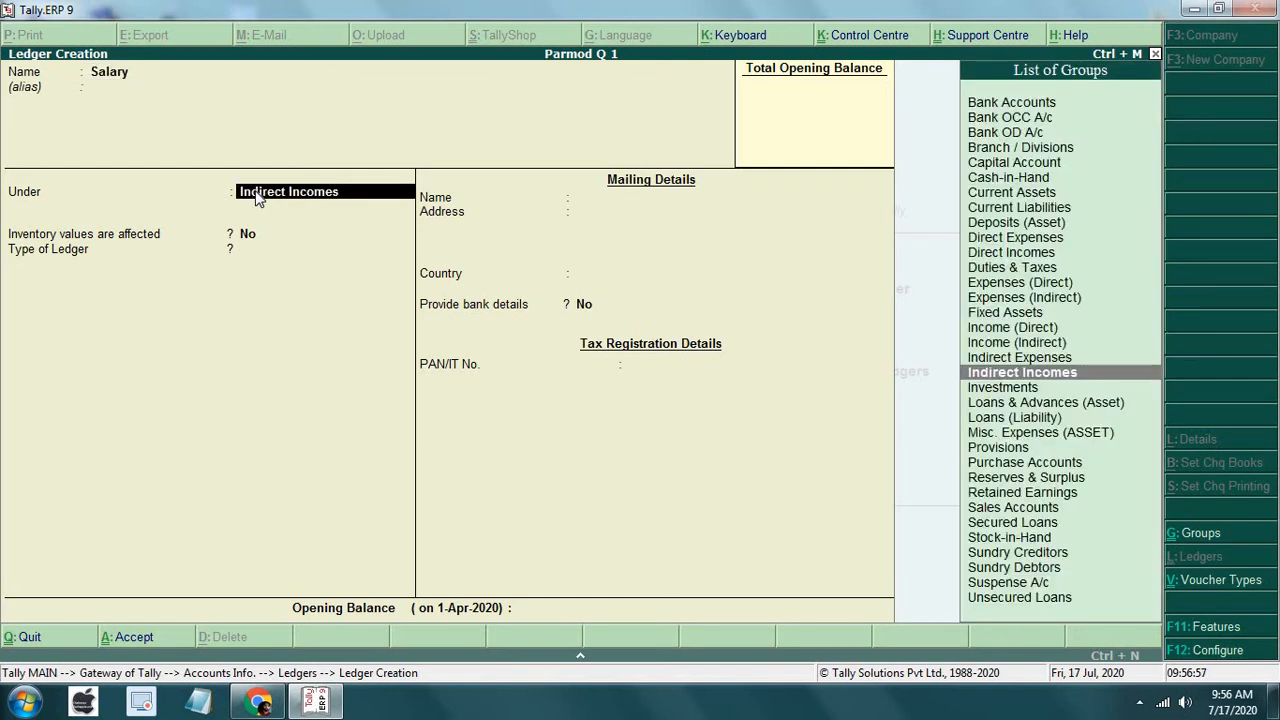
pyautogui.press('Up')
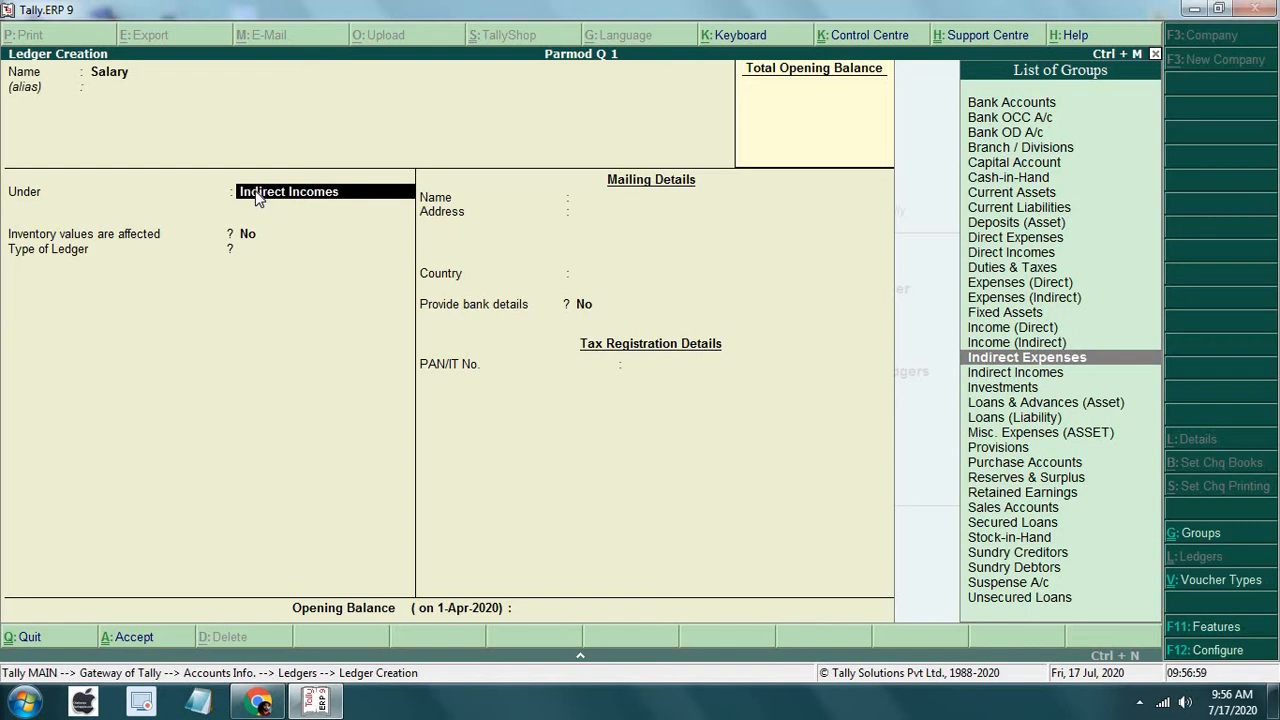
pyautogui.press('Return')
pyautogui.press('Return')
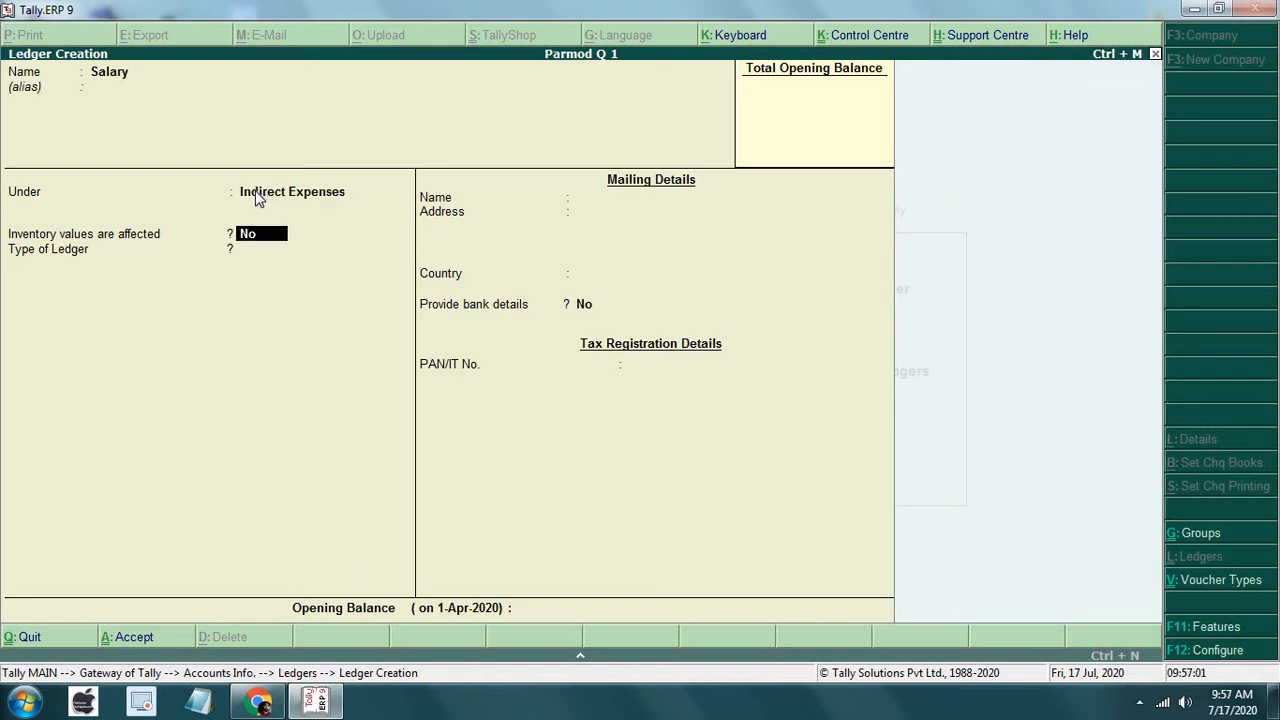
pyautogui.press('Return')
pyautogui.press('Return')
pyautogui.press('Return')
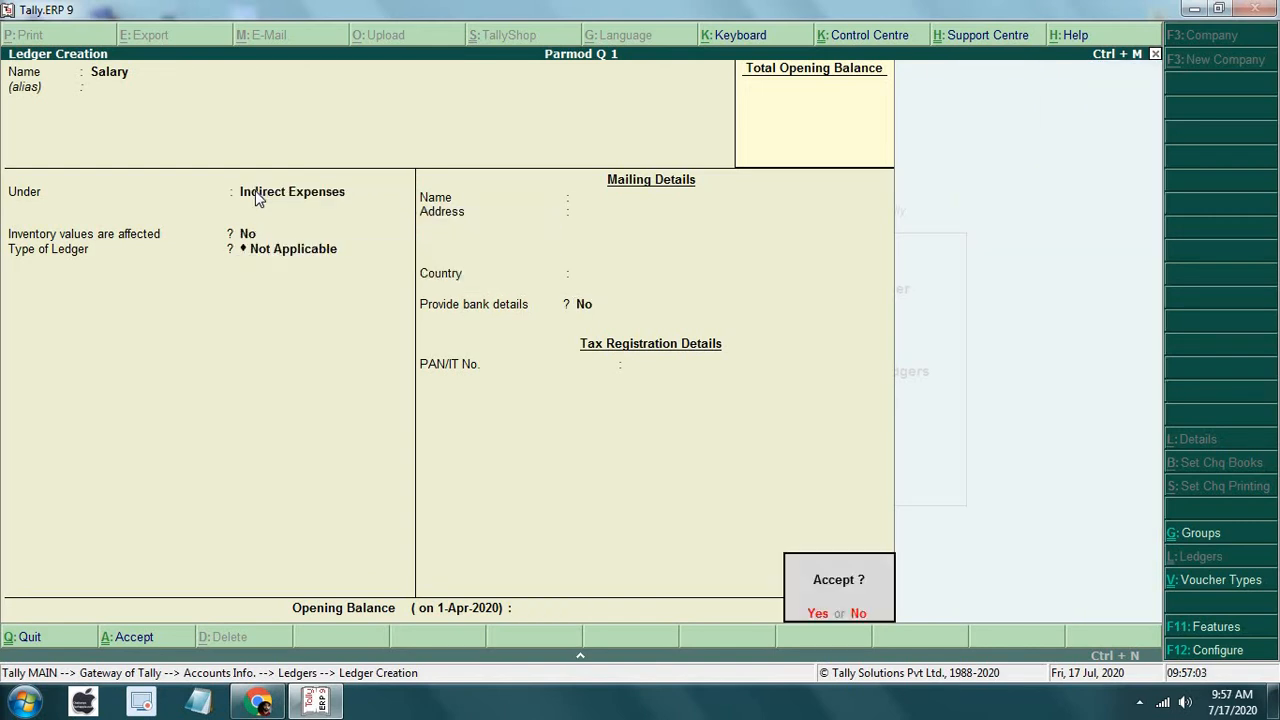
pyautogui.press('Return')
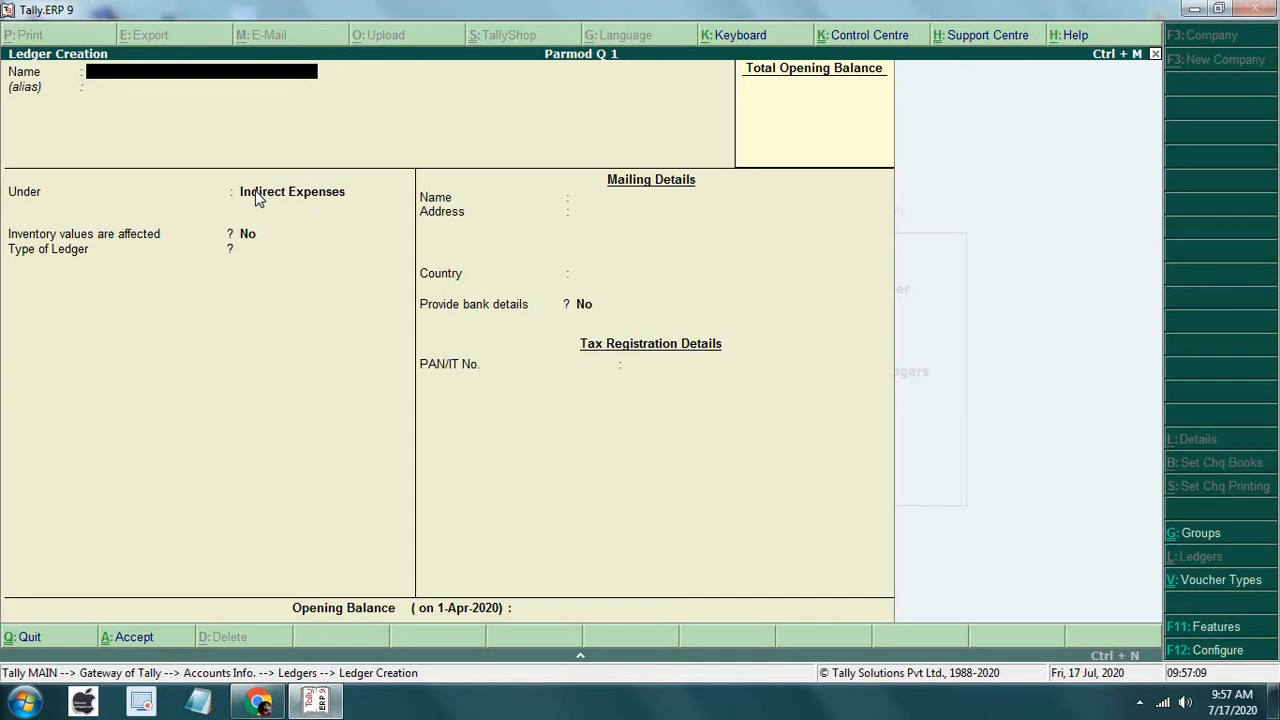
# Create a ledger named Interest Rec under the Indirect Incomes group, keeping the remaining defaults
pyautogui.write('nterest Rec')
pyautogui.press('Return')
pyautogui.press('Return')
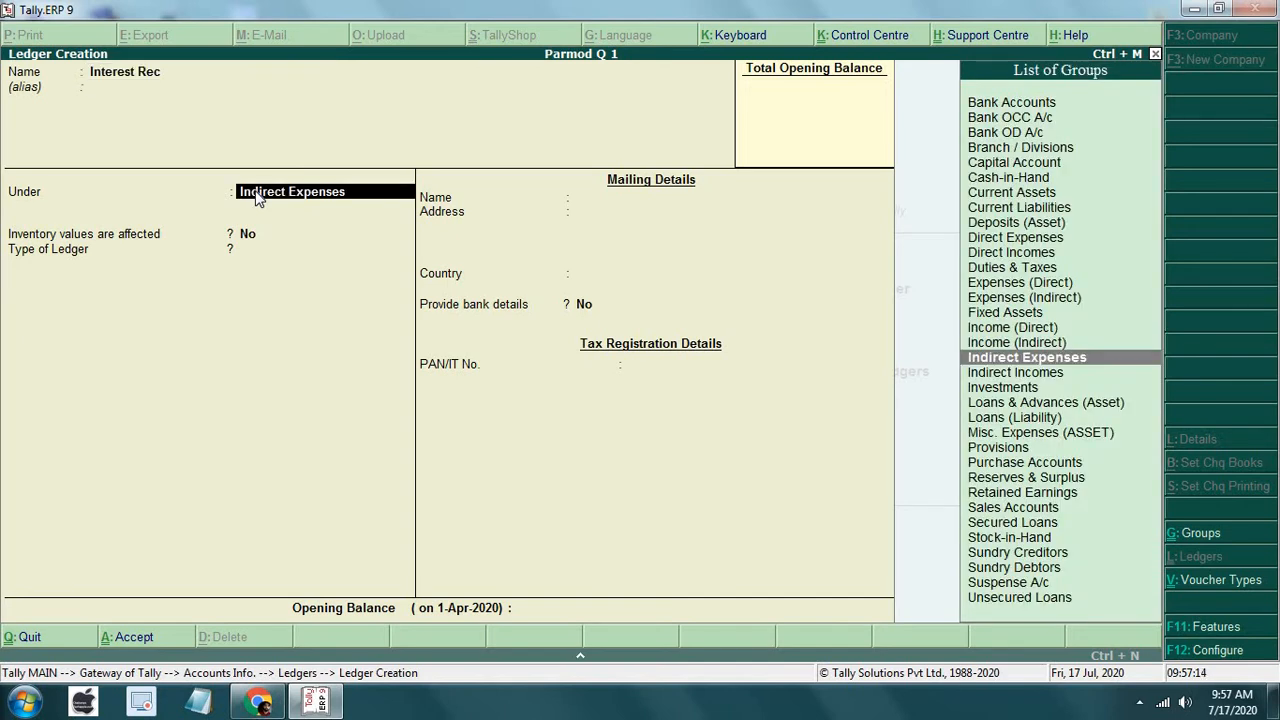
pyautogui.write('I')
pyautogui.press('Down')
pyautogui.press('Down')
pyautogui.press('Down')
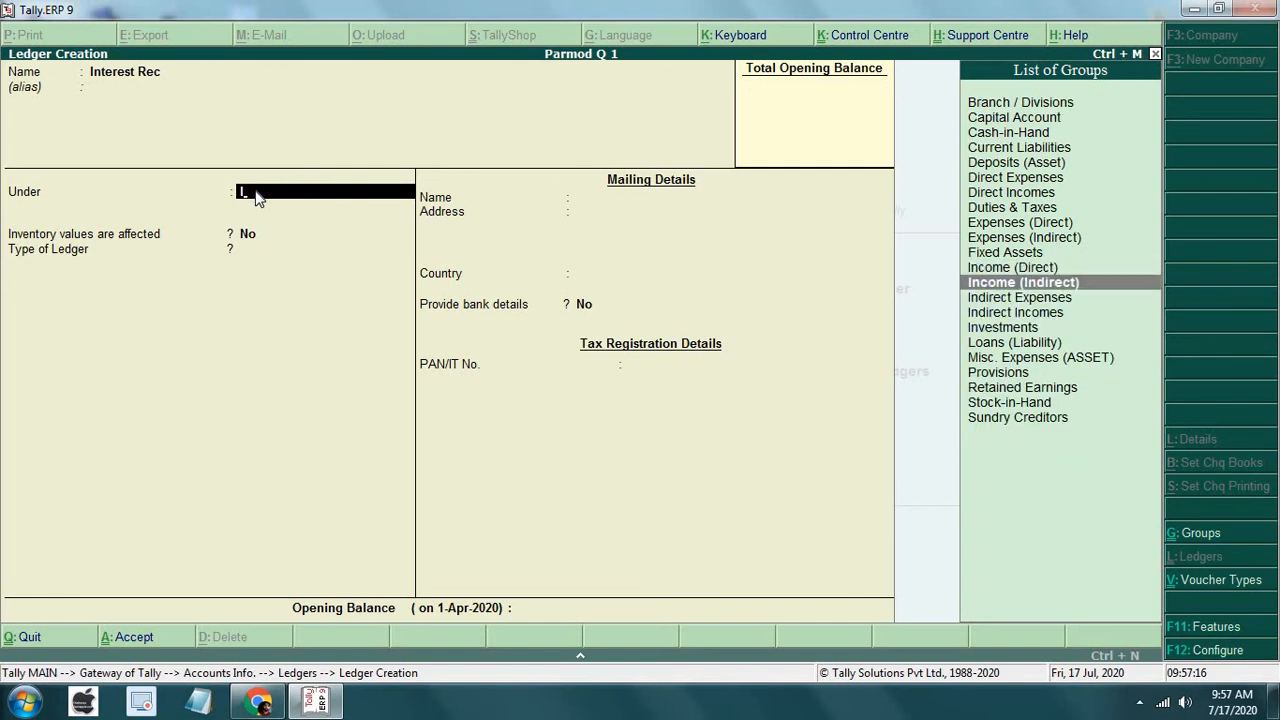
pyautogui.press('Return')
pyautogui.press('Return')
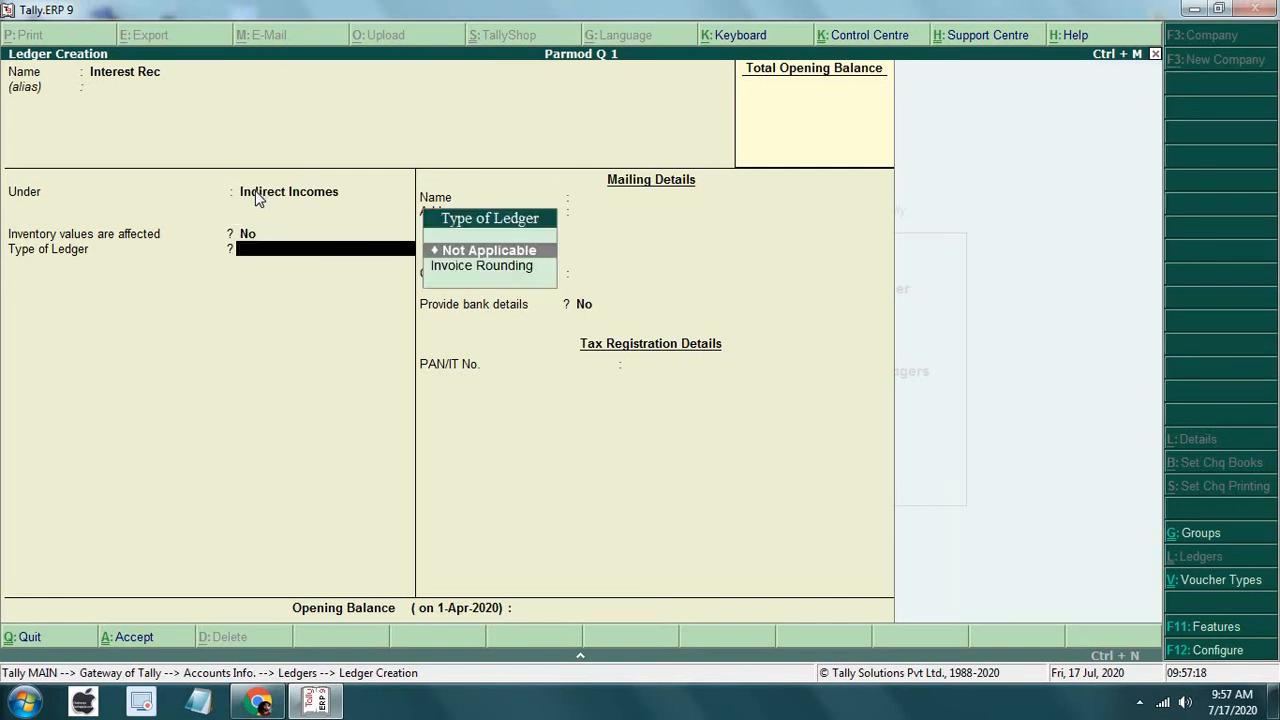
pyautogui.press('Return')
pyautogui.press('Return')
pyautogui.press('Return')
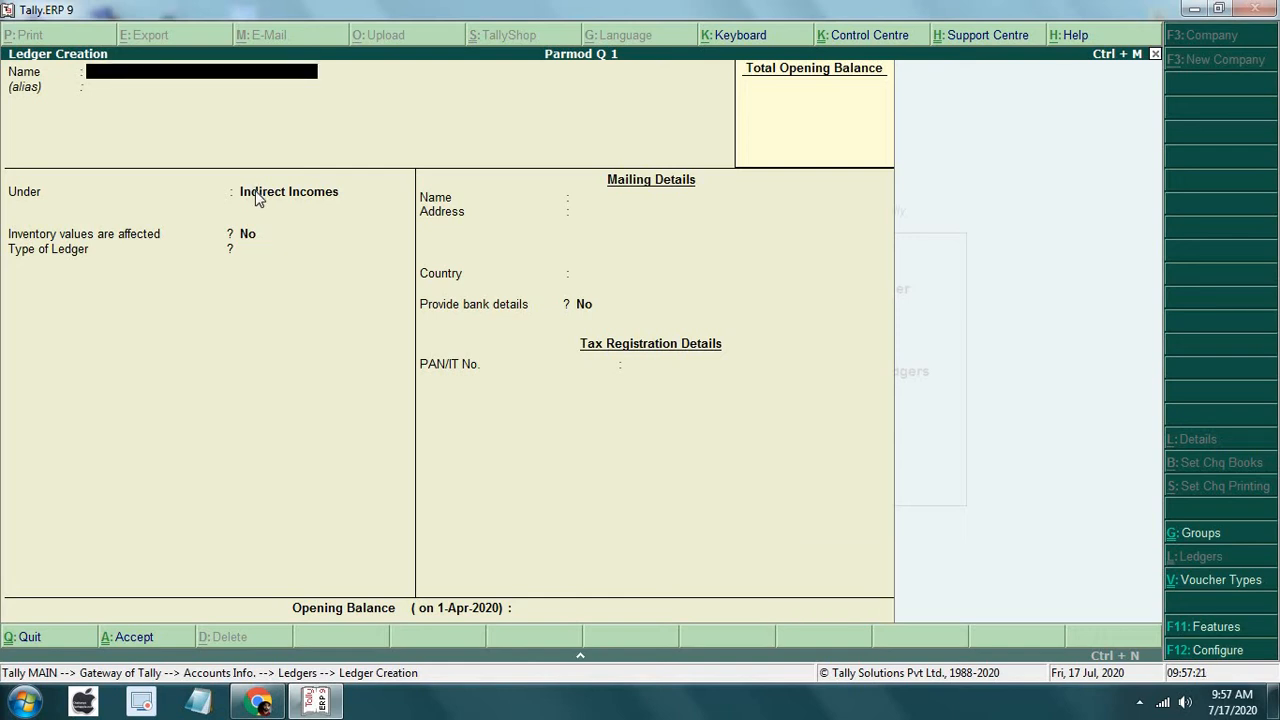
# Create a ledger named Wages under the Direct Expenses group, with inventory values unaffected and ledger type Not Applicable
pyautogui.write('Wages')
pyautogui.press('Return')
pyautogui.press('Return')
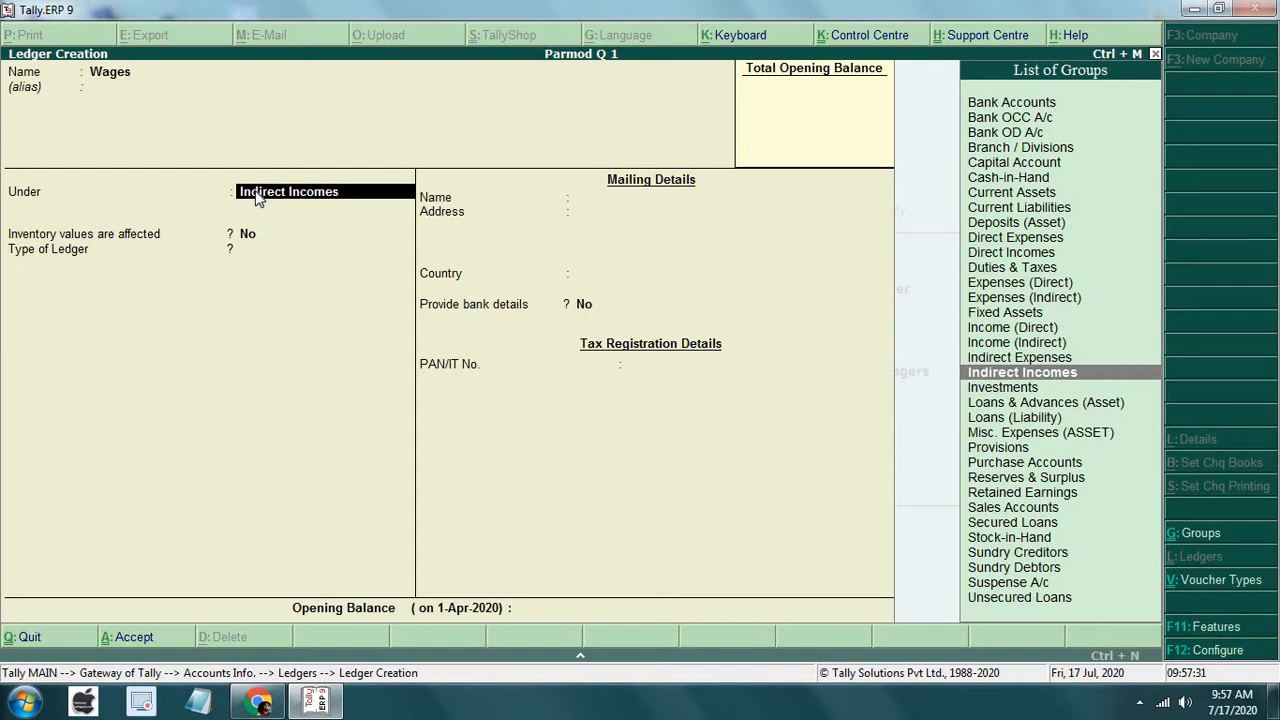
pyautogui.write('D')
pyautogui.press('Down')
pyautogui.press('Down')
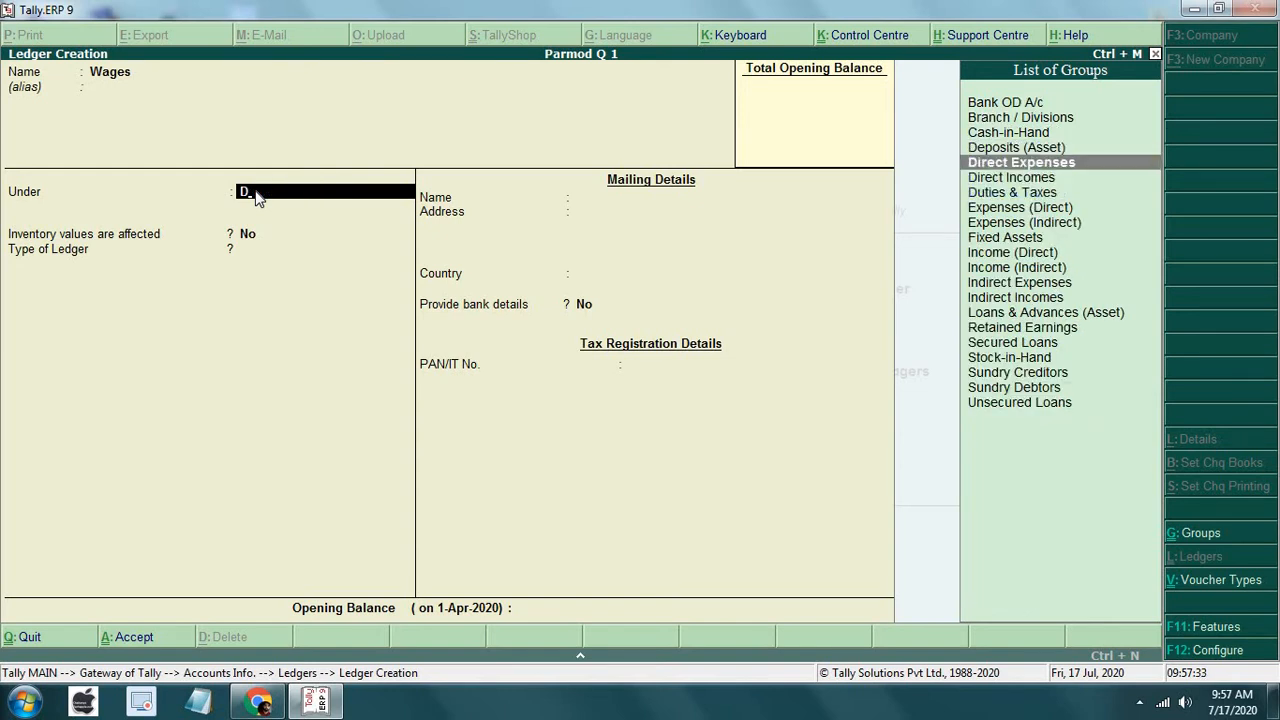
pyautogui.press('Return')
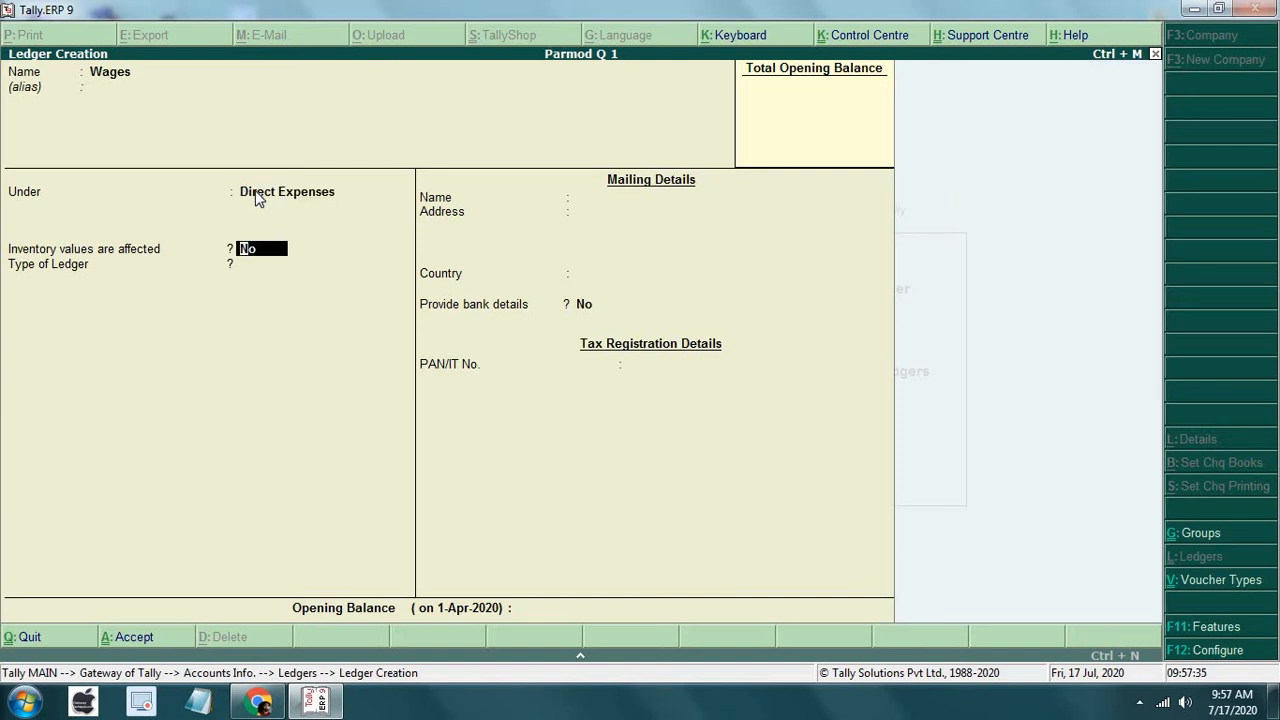
pyautogui.press('Return')
pyautogui.press('Return')
pyautogui.press('Return')
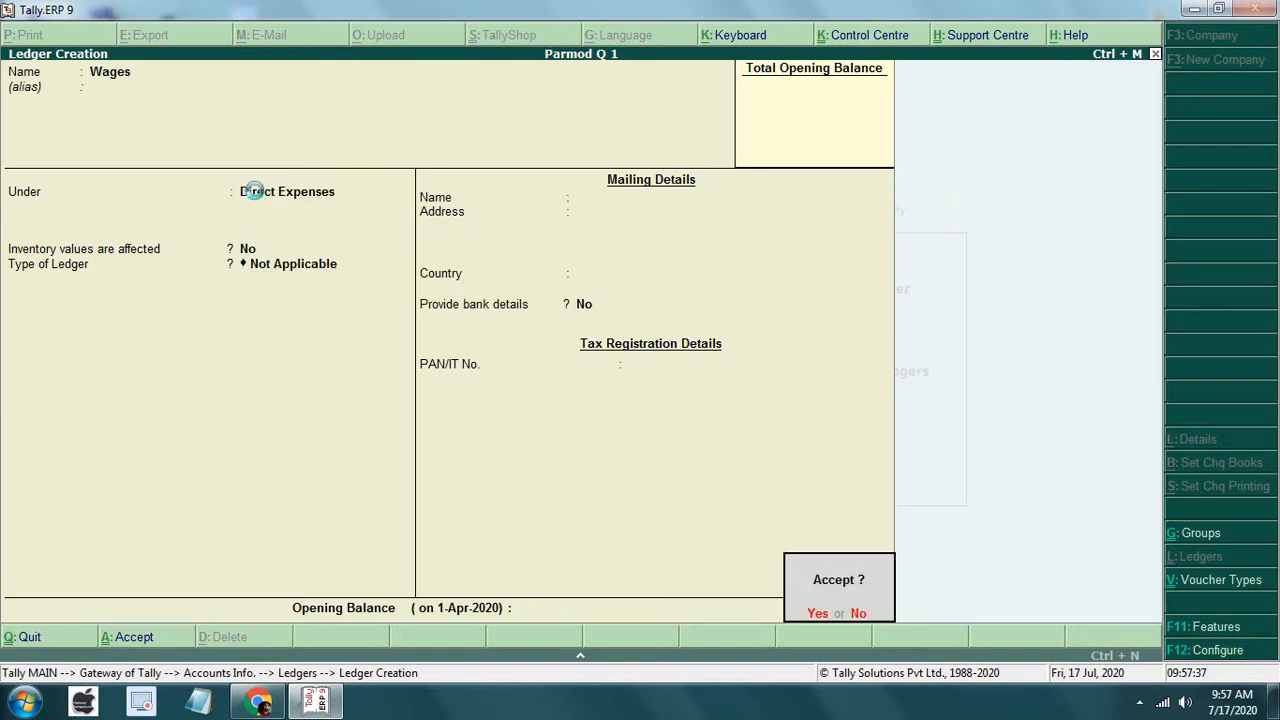
pyautogui.press('Return')
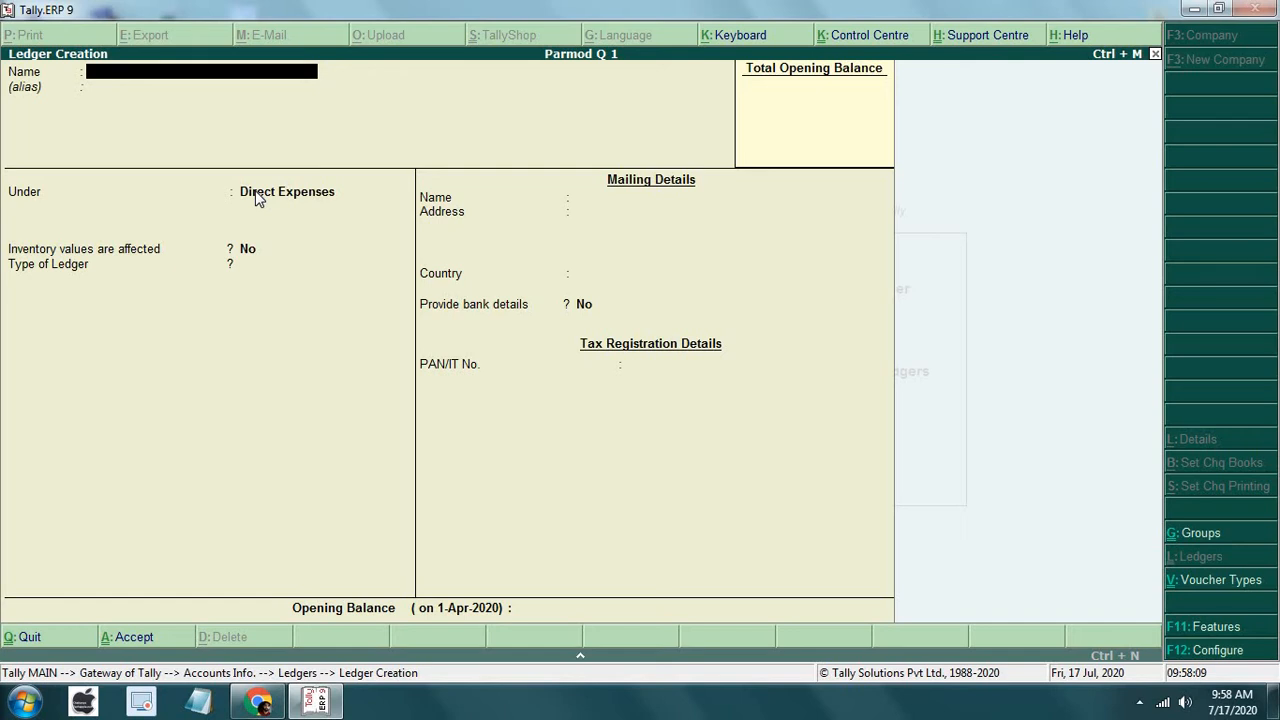
# Create a ledger named Rent Rec under the Indirect Incomes group, keeping ledger type Not Applicable and the opening balance blank
pyautogui.write('Rent Rec')
pyautogui.press('Return')
pyautogui.write('Ind')
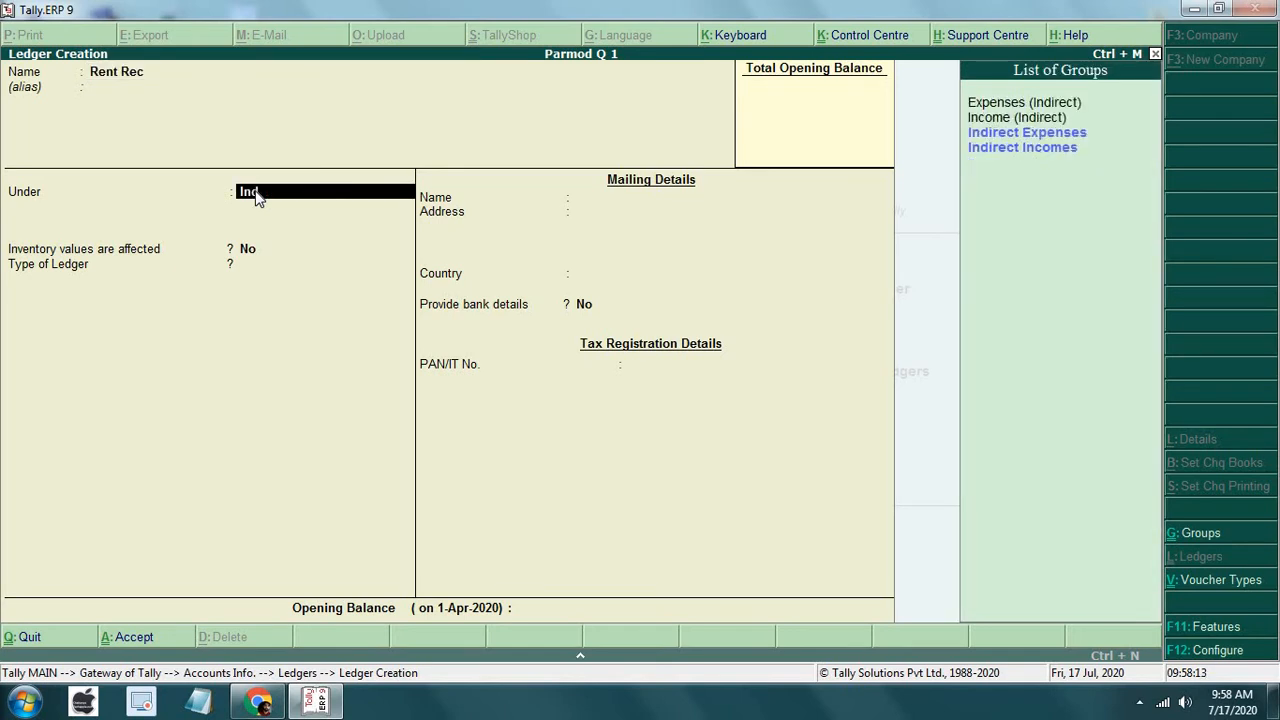
pyautogui.press('Down')
pyautogui.press('Return')
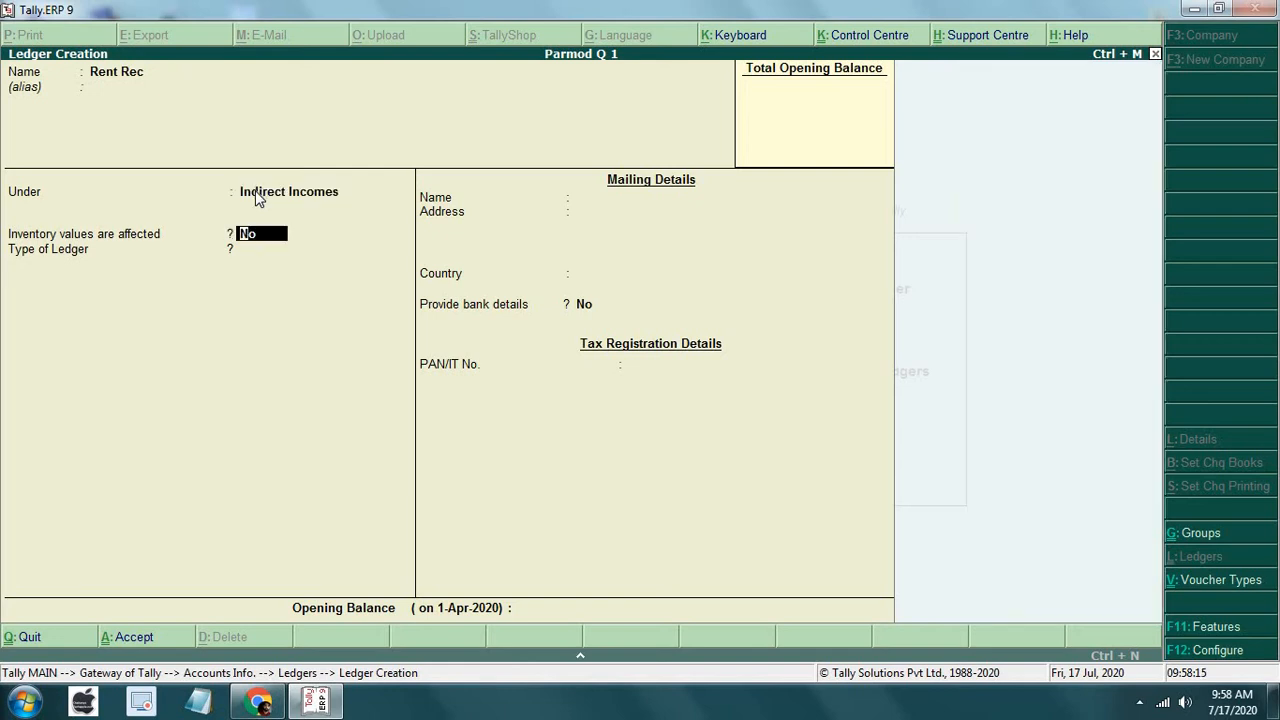
pyautogui.press('Return')
pyautogui.press('Return')
pyautogui.press('Return')
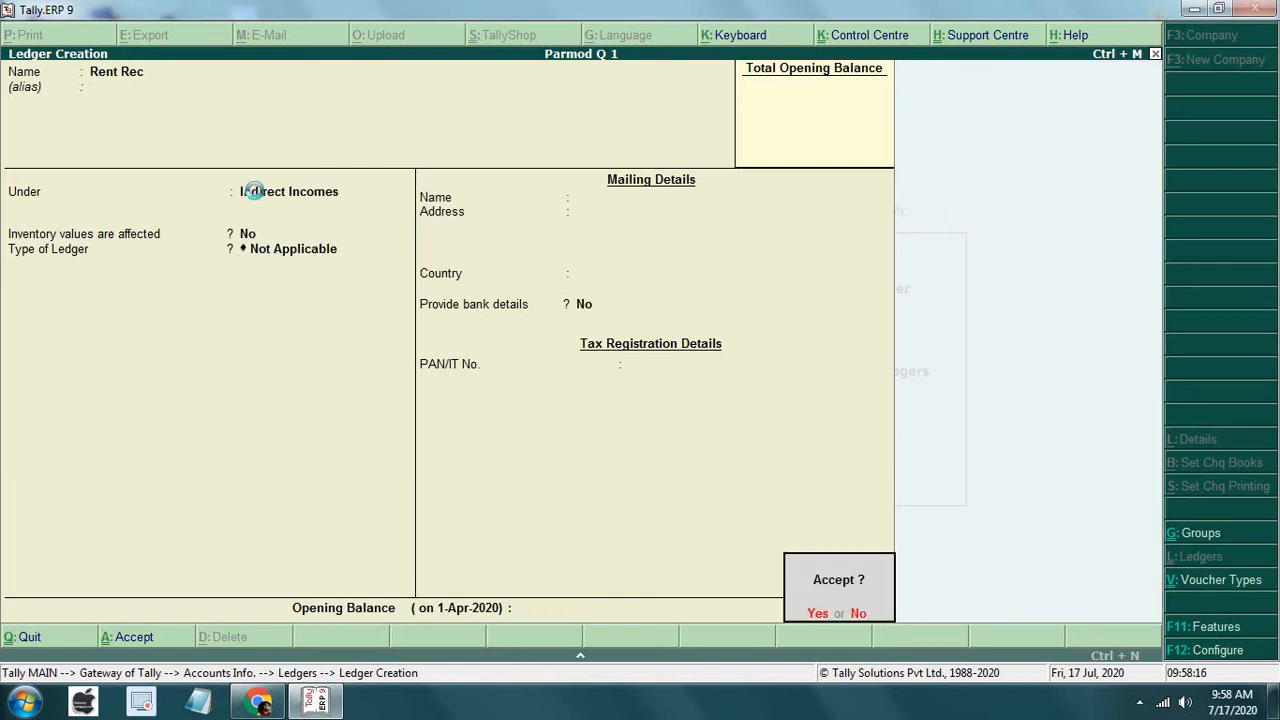
pyautogui.press('Return')
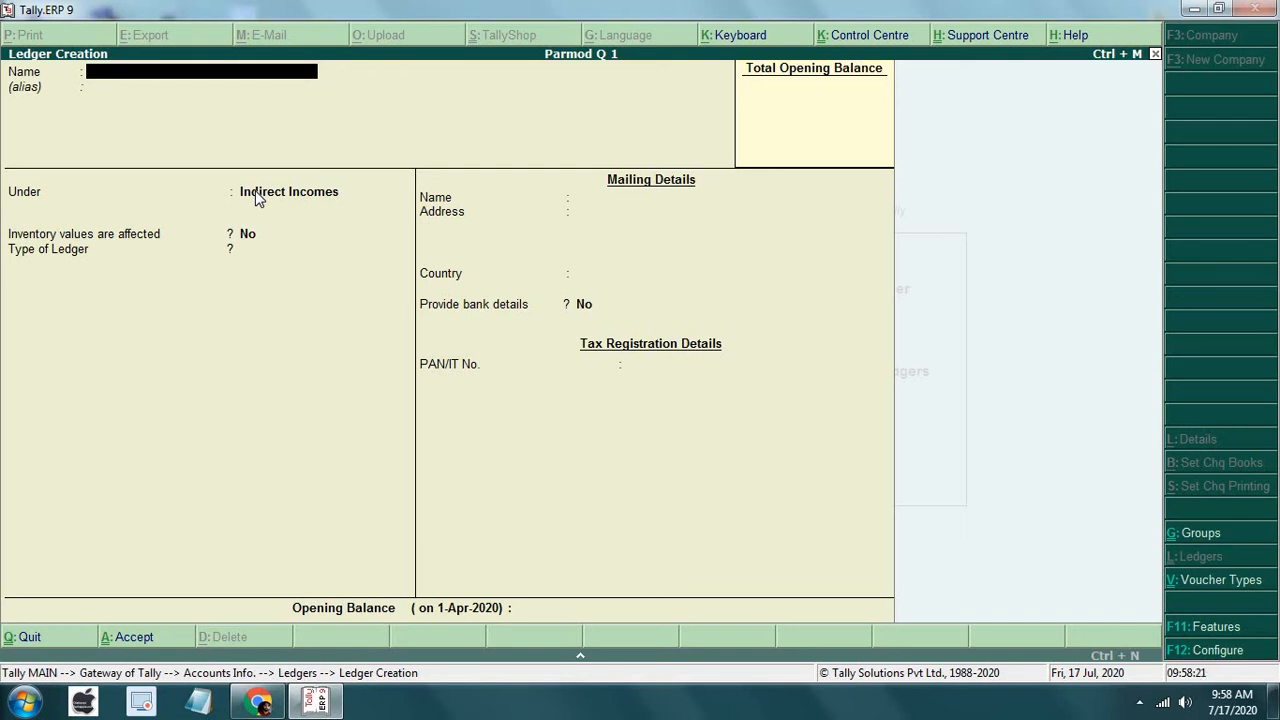
# Quit ledger creation, return to the Gateway of Tally and open accounting voucher entry
pyautogui.press('Escape')
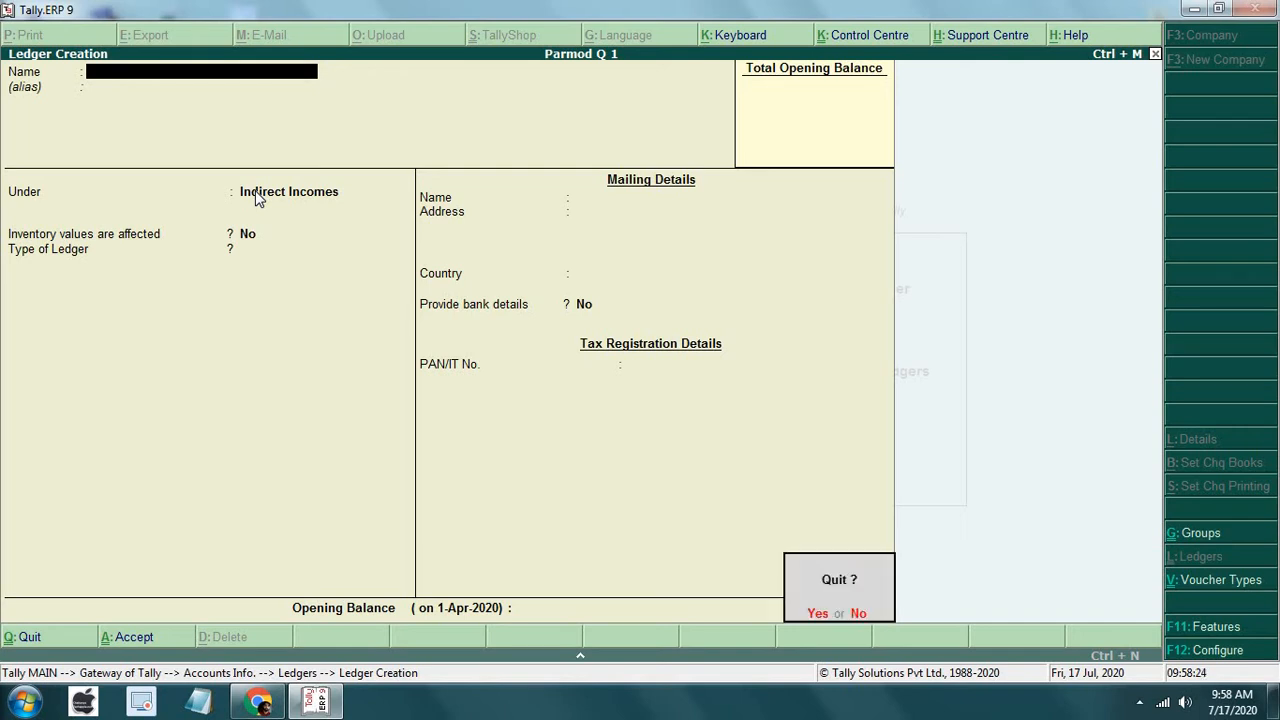
pyautogui.press('y')
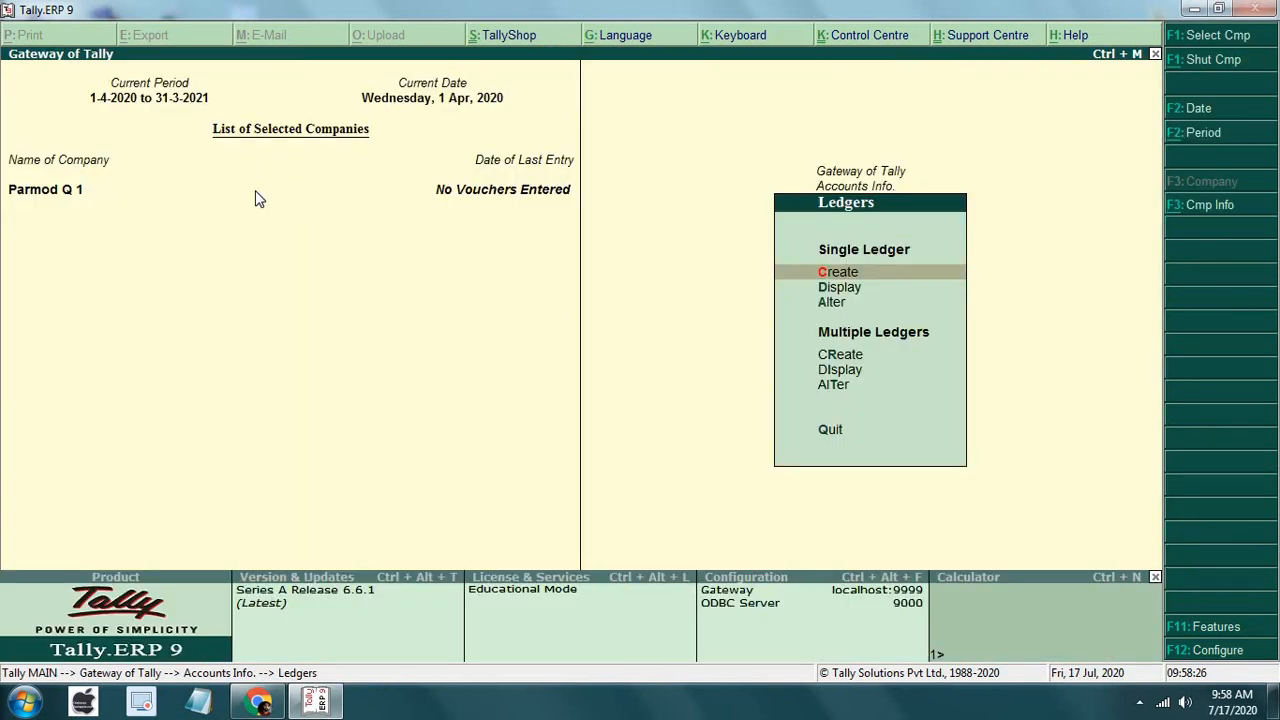
pyautogui.press('Escape')
pyautogui.press('Escape')
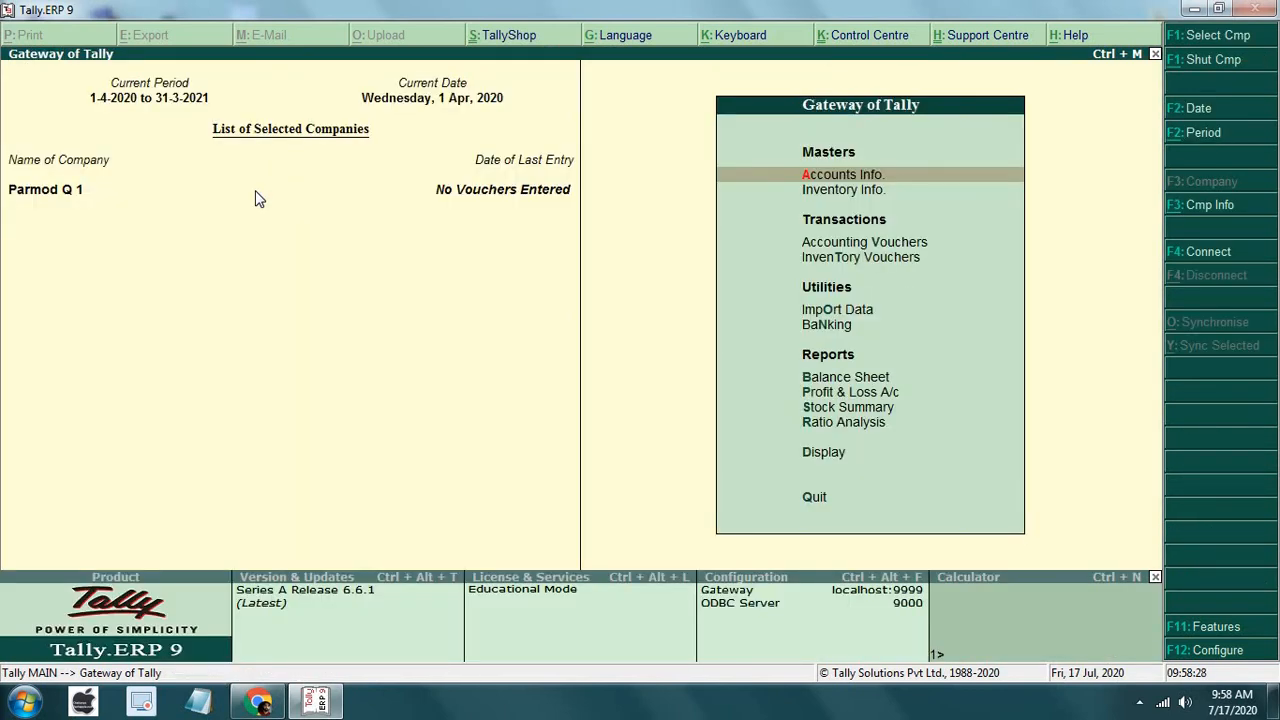
pyautogui.press('Down')
pyautogui.press('Down')
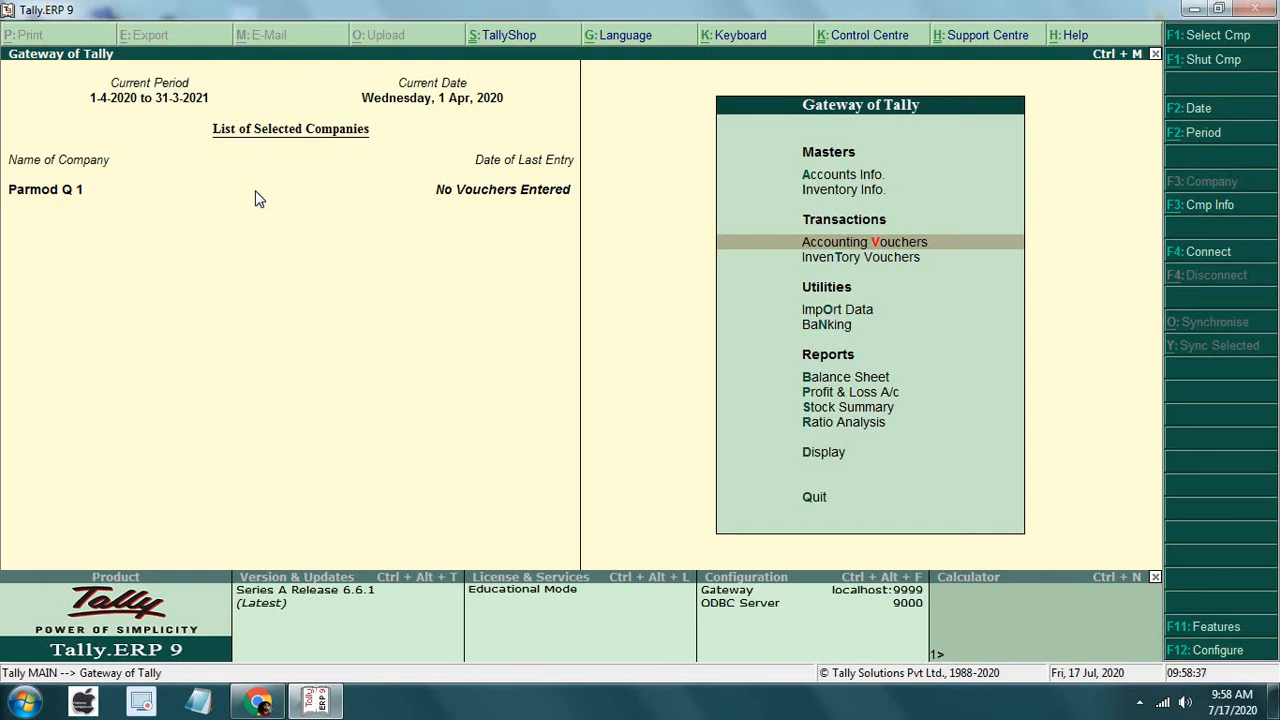
pyautogui.press('Return')
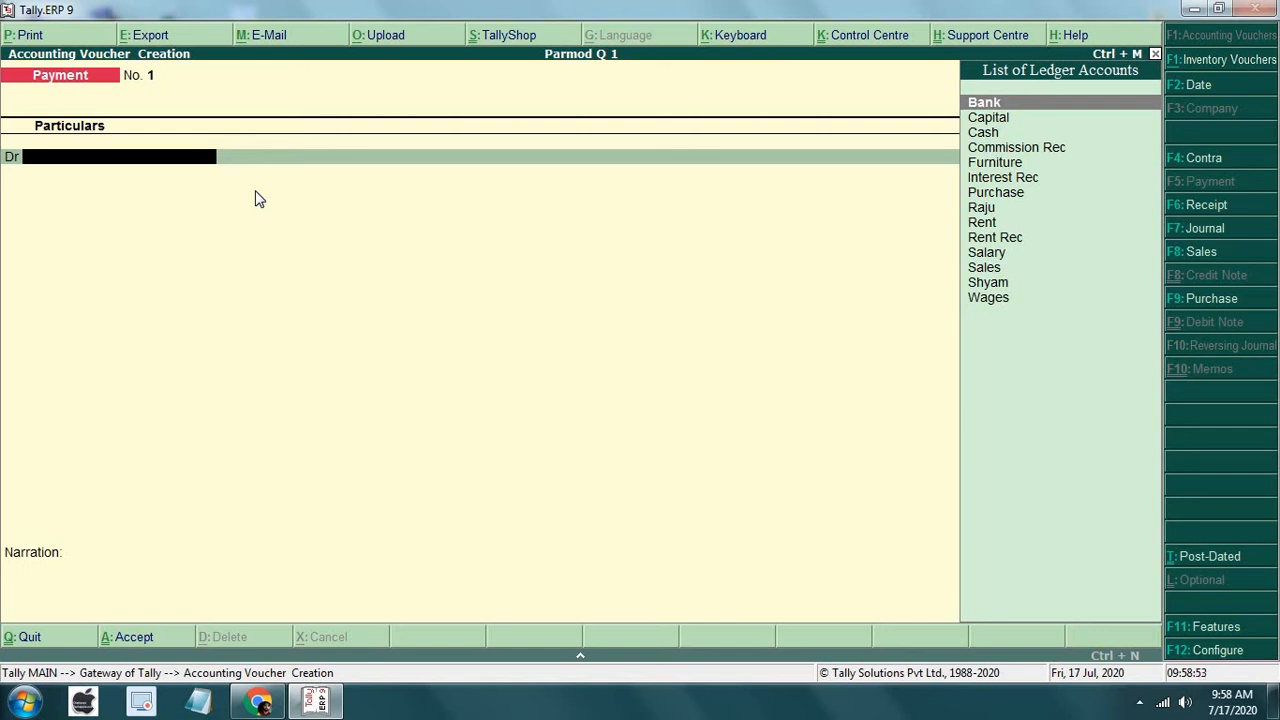
# Switch to Notepad and write the voucher rule "cash/bank dr = f6" on the first line
pyautogui.click(212, 703)
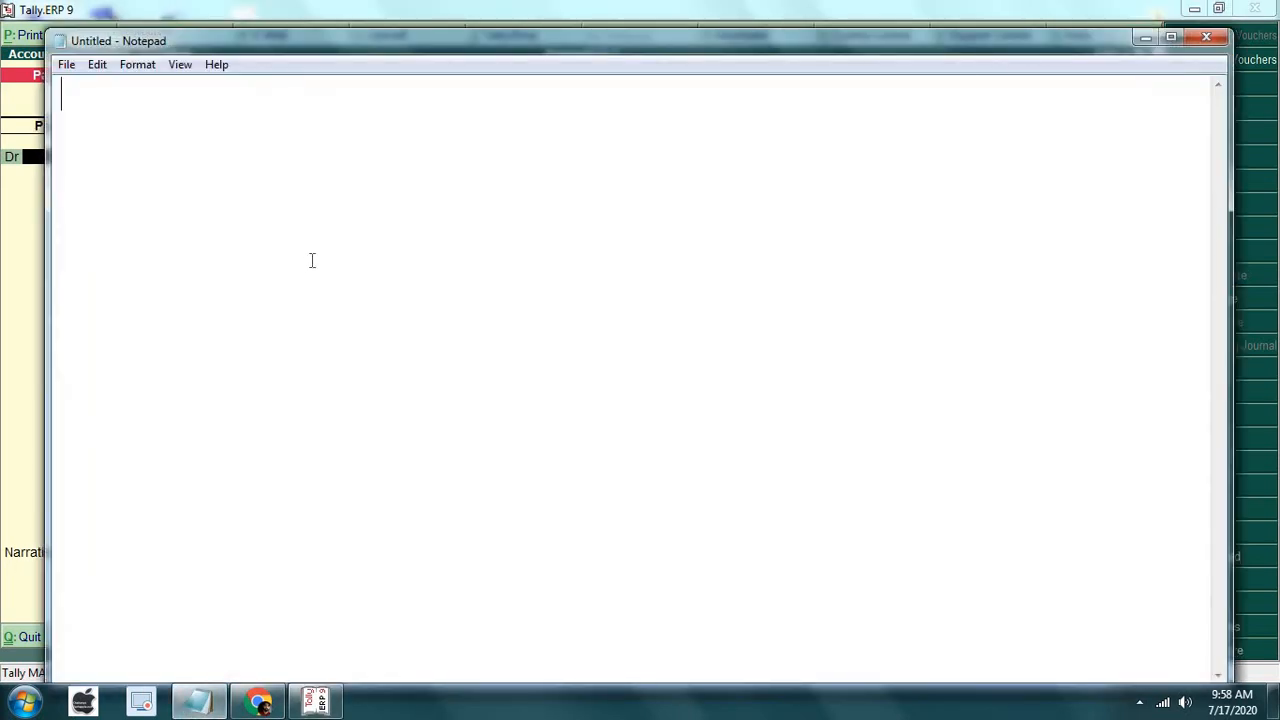
pyautogui.write('cash/bank d')
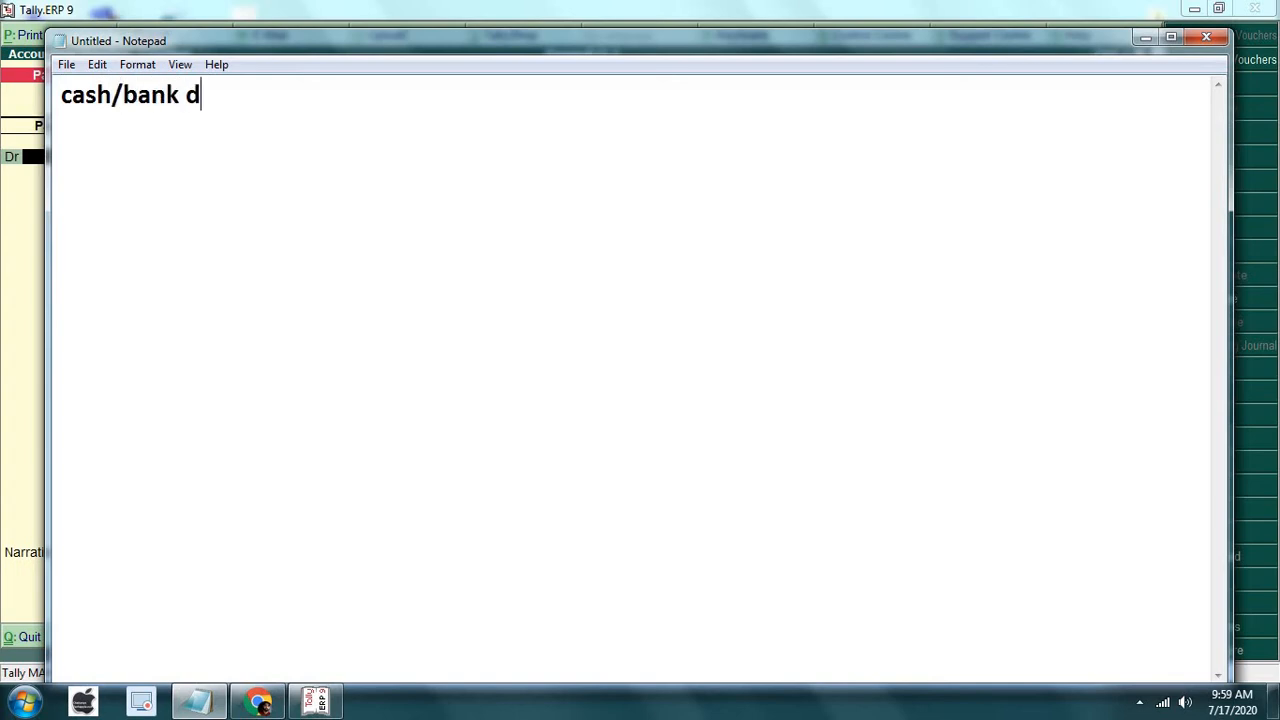
pyautogui.write('r = fe')
pyautogui.press('BackSpace')
pyautogui.write('6')
pyautogui.press('Return')
# Write the second voucher rule, "cash/bank cr = f5", correcting the spelling of "bank"
pyautogui.write('cash')
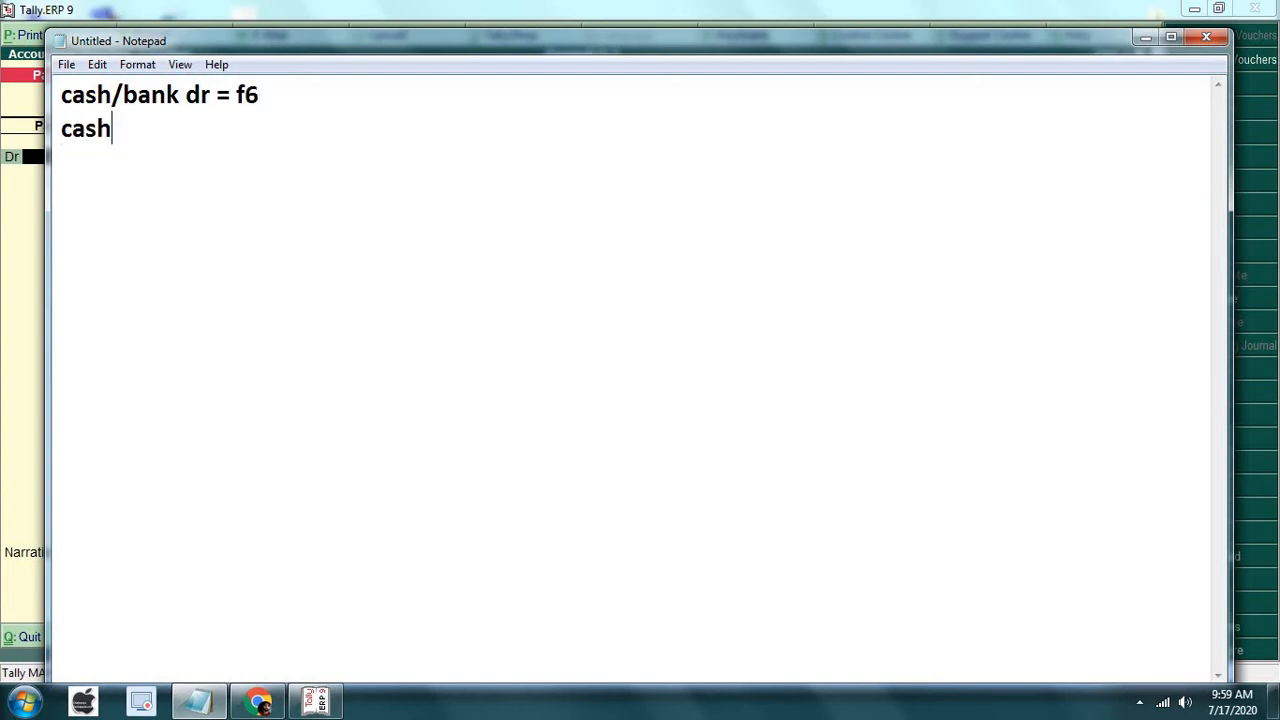
pyautogui.press('BackSpace')
pyautogui.write('/bnk cr =')
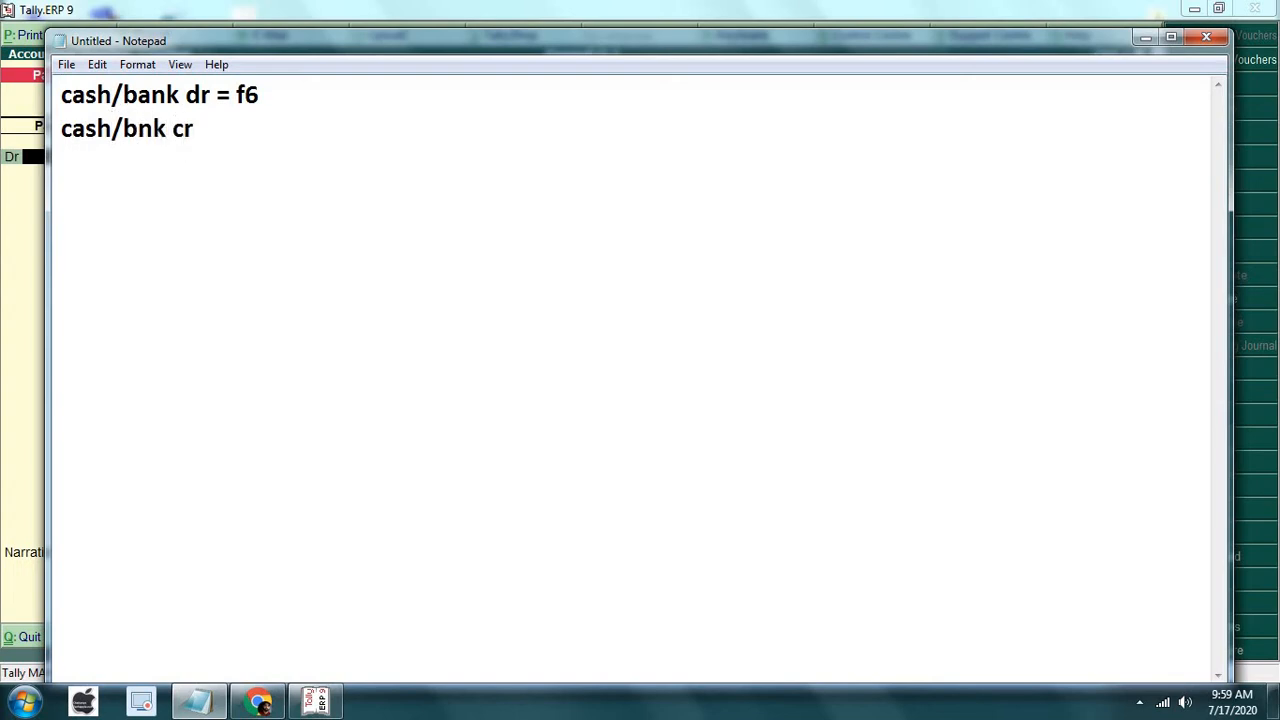
pyautogui.write(' f5')
pyautogui.press('Left')
pyautogui.press('Left')
pyautogui.press('Left')
pyautogui.press('Left')
pyautogui.press('Left')
pyautogui.press('Left')
pyautogui.press('Left')
pyautogui.press('Left')
pyautogui.press('Left')
pyautogui.press('Left')
pyautogui.write('a')
pyautogui.press('Right')
pyautogui.press('Right')
pyautogui.press('Right')
pyautogui.press('Right')
pyautogui.press('Right')
pyautogui.press('Right')
pyautogui.press('Right')
pyautogui.press('Right')
pyautogui.press('Right')
pyautogui.press('Right')
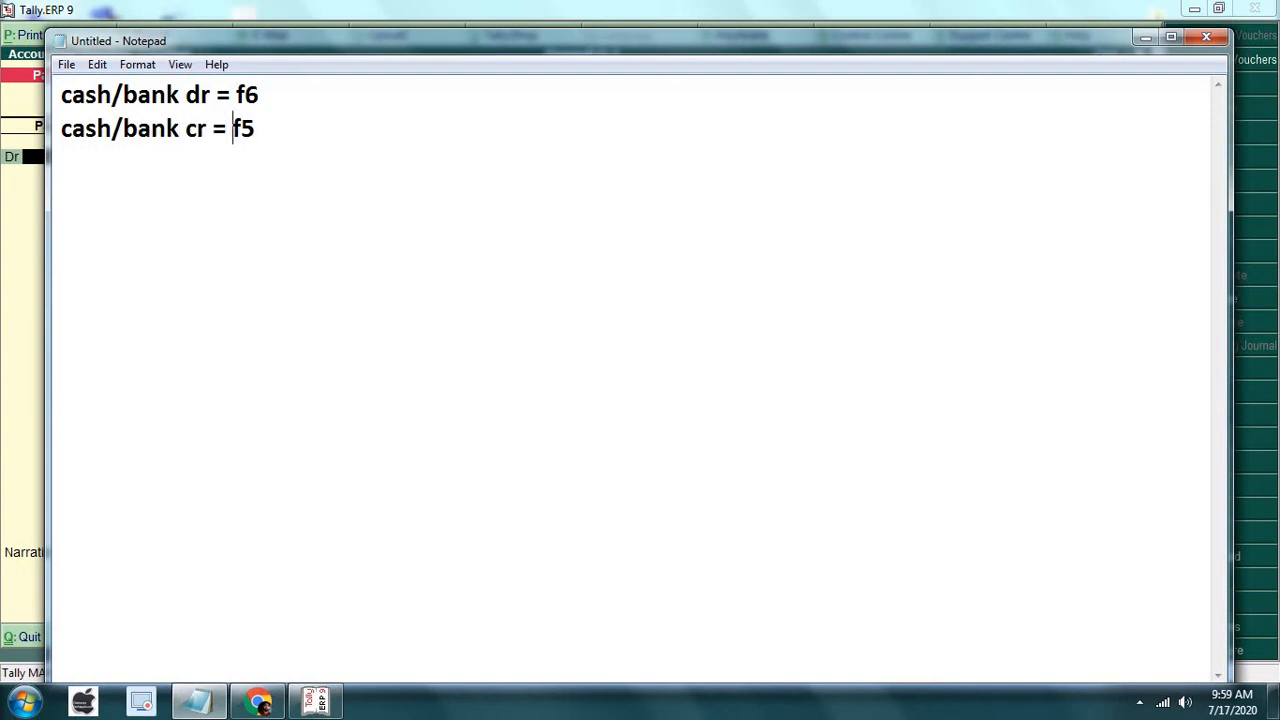
# Add a third voucher rule, "cash/bank dr,cr = f4", on a new line below the first two
pyautogui.press('Return')
pyautogui.write('cash/b')
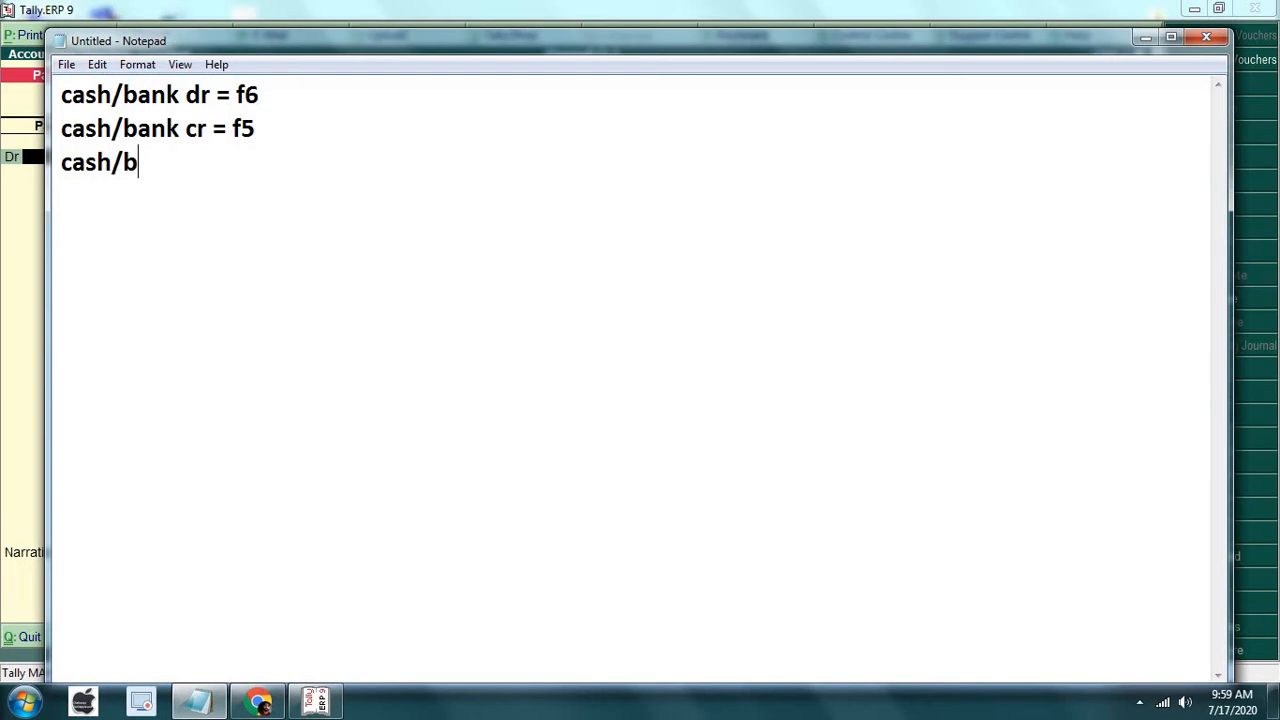
pyautogui.write('ank dr,')
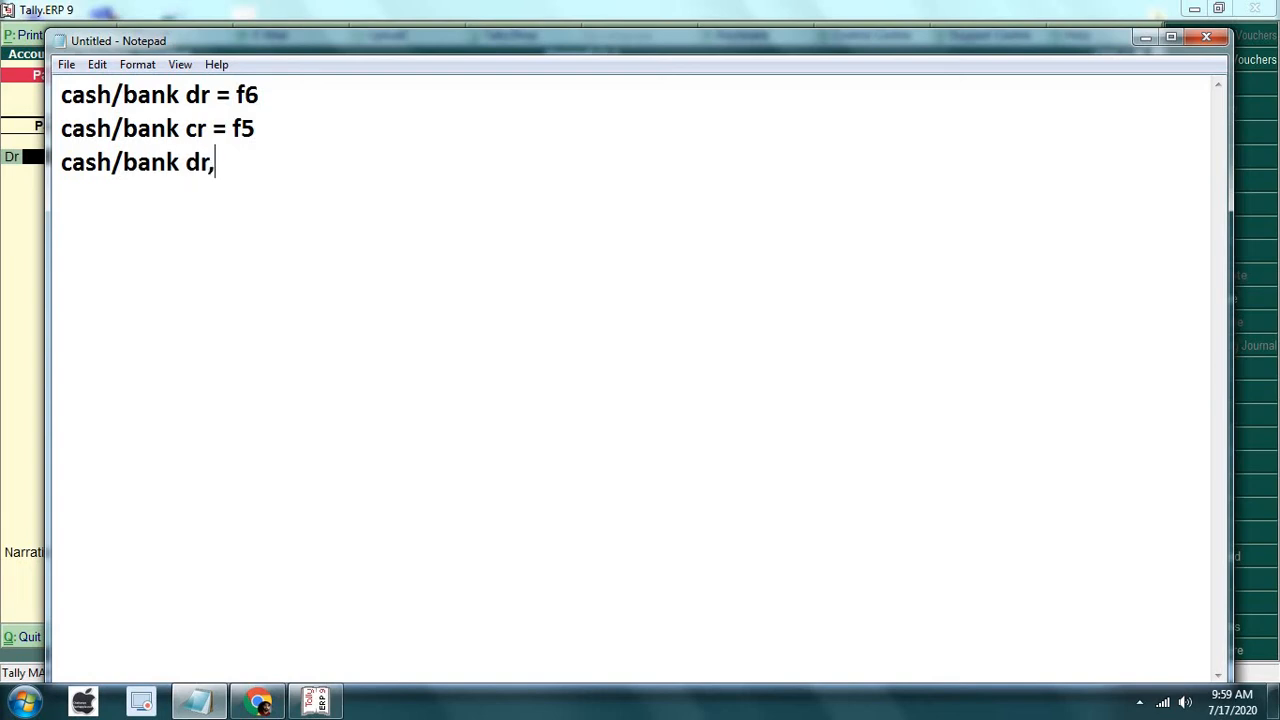
pyautogui.write('cr = f4')
# Write the fourth voucher rule, "cash/bank (Not) = f7", correcting the bracket after "Not"
pyautogui.press('Return')
pyautogui.write('cash/')
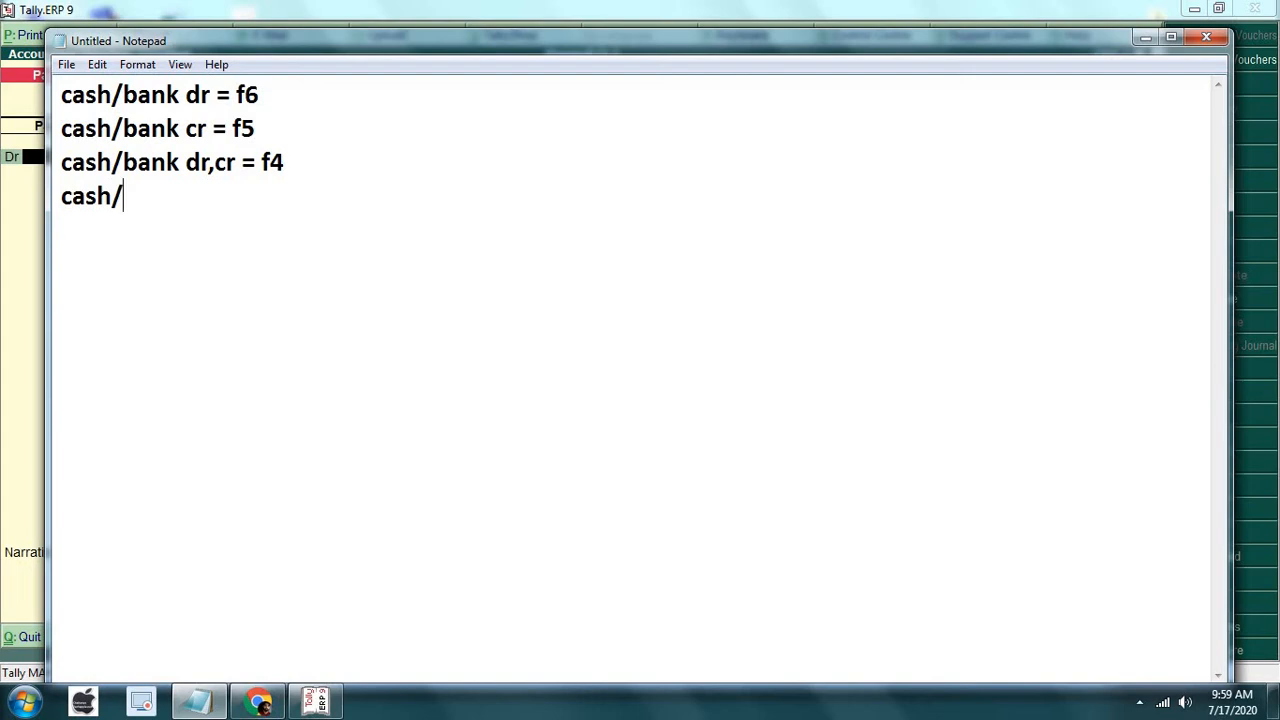
pyautogui.write('bank ')
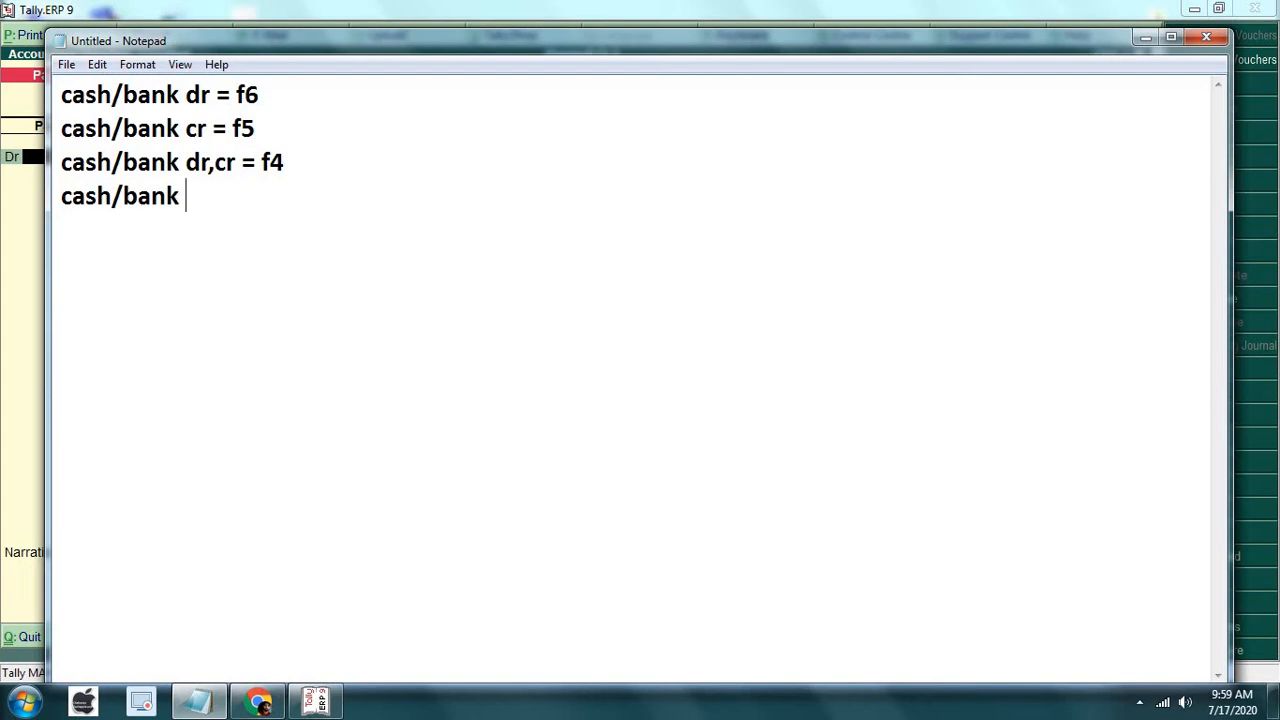
pyautogui.write('(Not(')
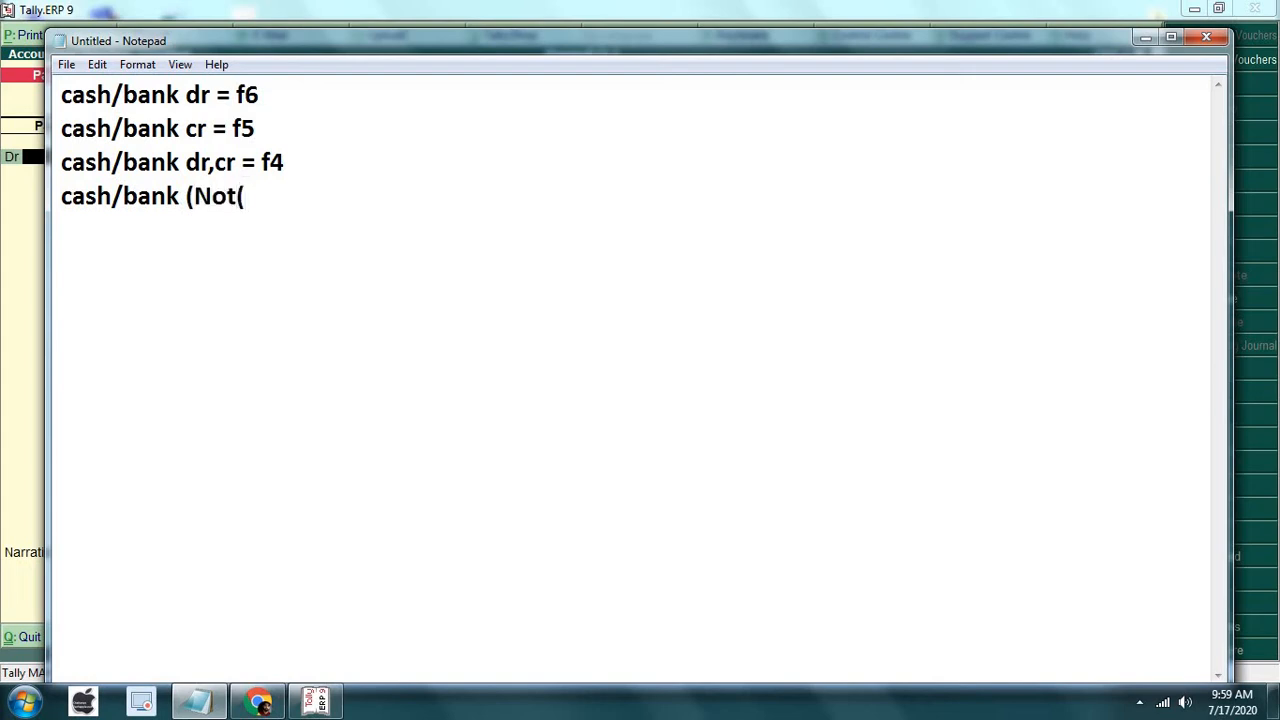
pyautogui.press('BackSpace')
pyautogui.write(') =')
pyautogui.write('f7')
# Add the sales voucher rule "sales (Credit) = f8" on the next line of the notes
pyautogui.press('Return')
pyautogui.write('sales (Cr')
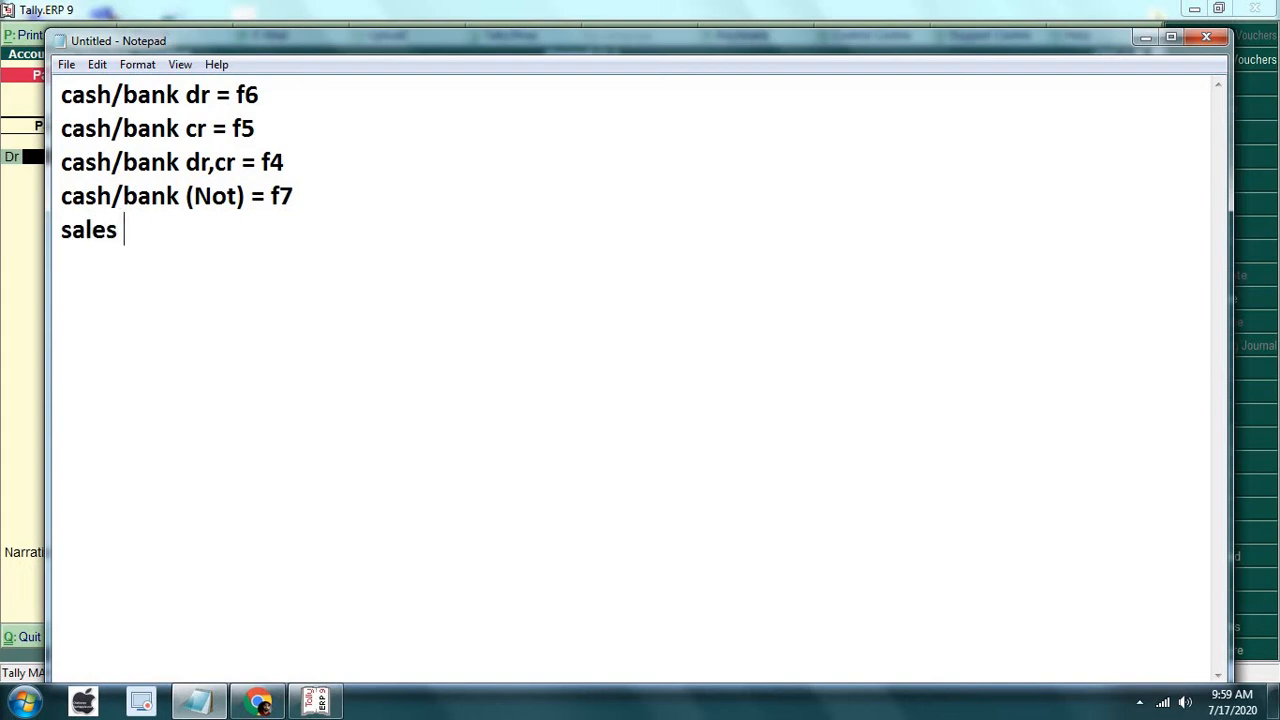
pyautogui.write('edit')
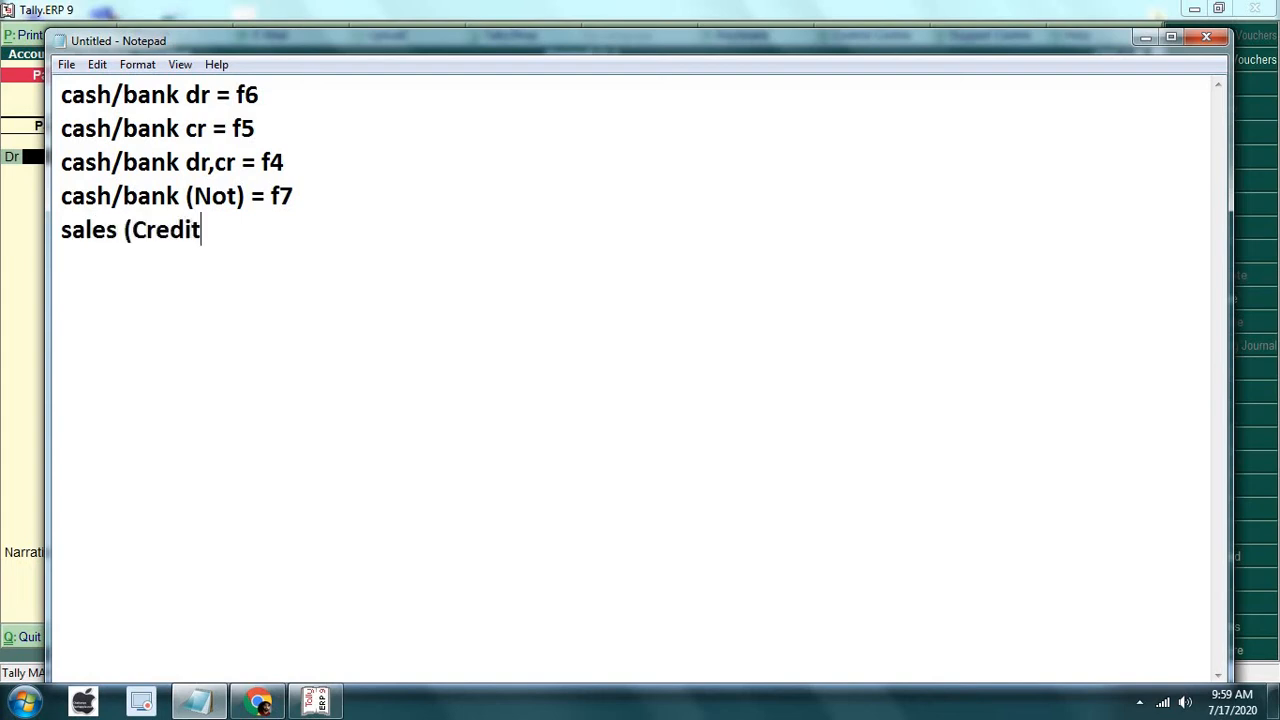
pyautogui.write(') = f8')
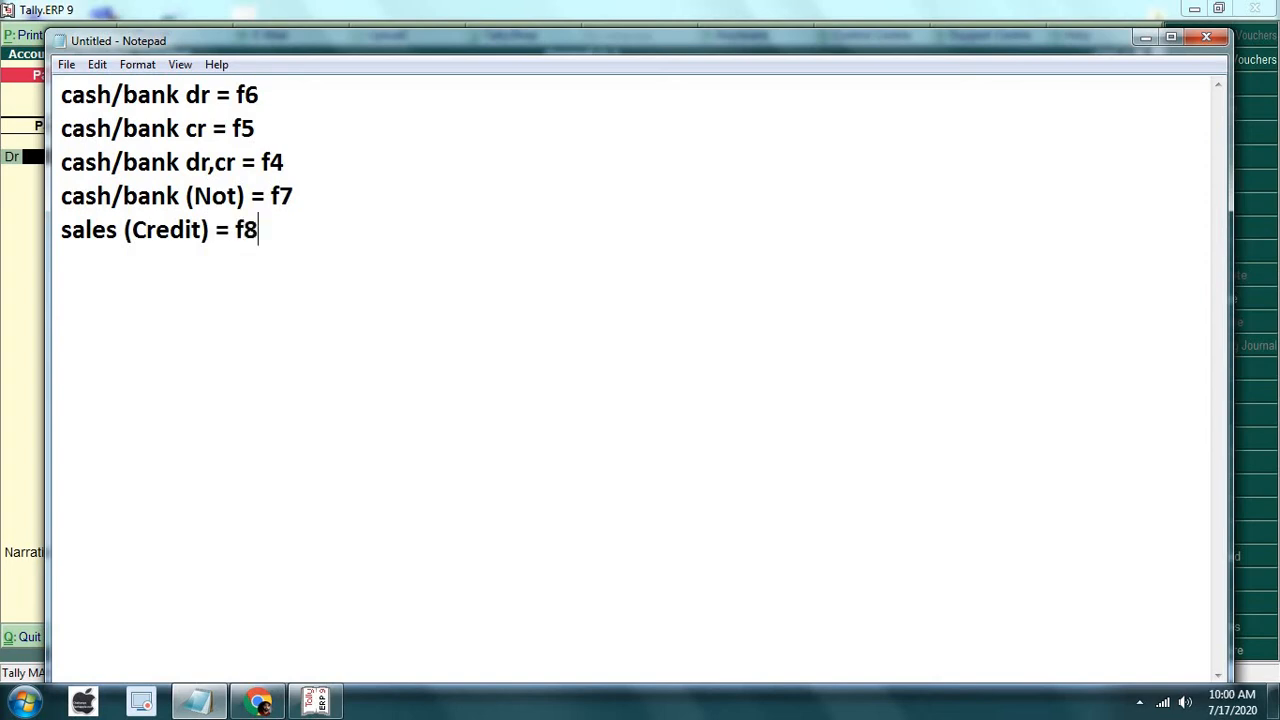
# Add the purchase voucher rule "purchase (credit) = f9" as the last line, fixing the spelling of "credit"
pyautogui.press('Return')
pyautogui.write('purchase (c')
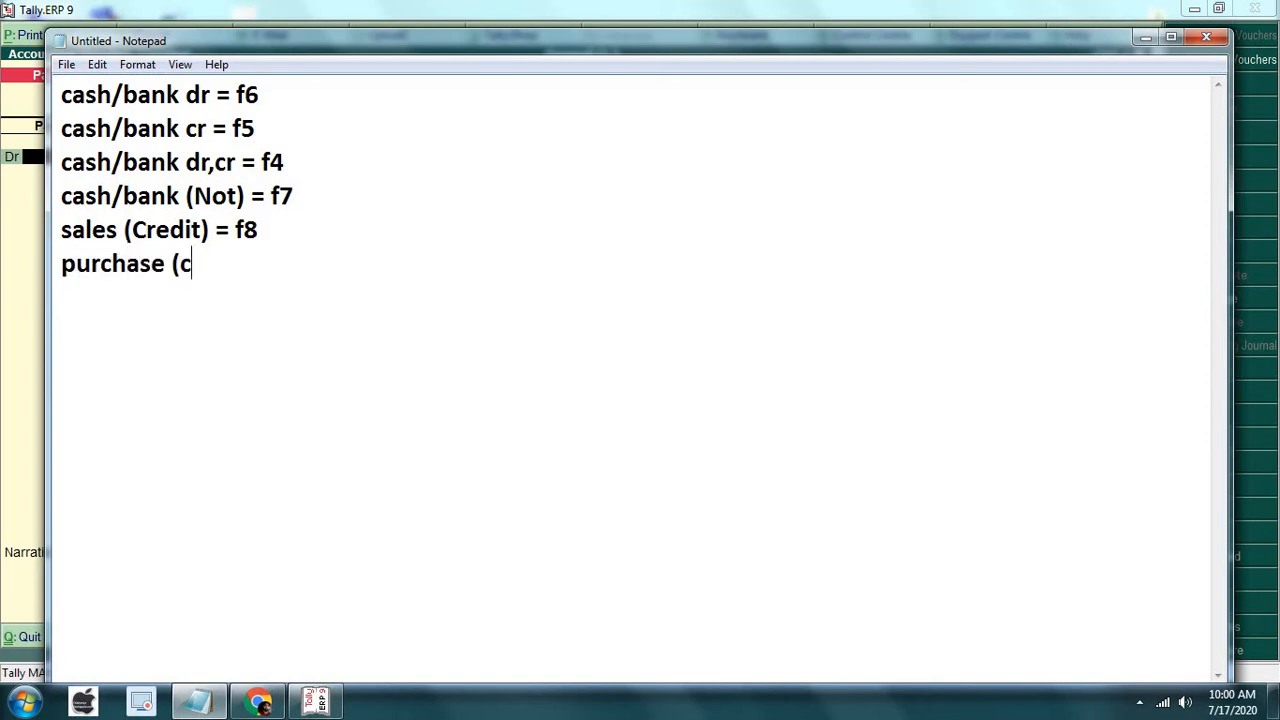
pyautogui.write('redt')
pyautogui.press('BackSpace')
pyautogui.write('9')
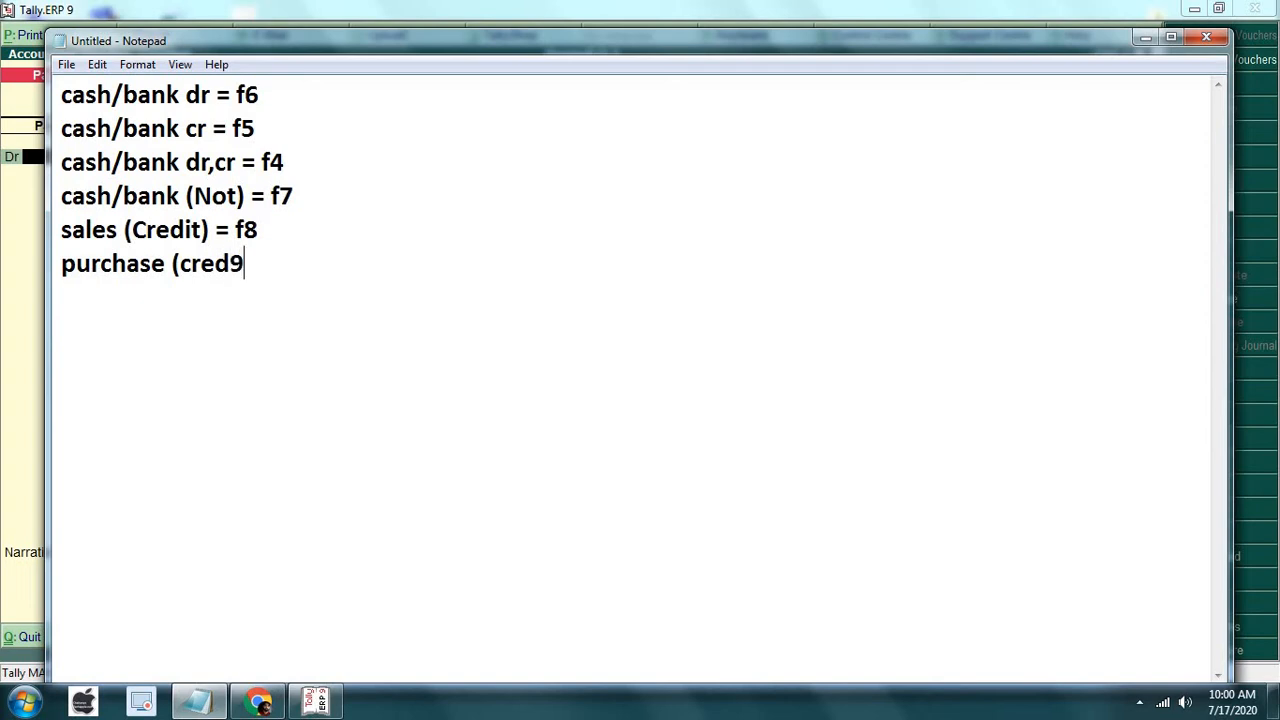
pyautogui.press('BackSpace')
pyautogui.write('it) = f9')
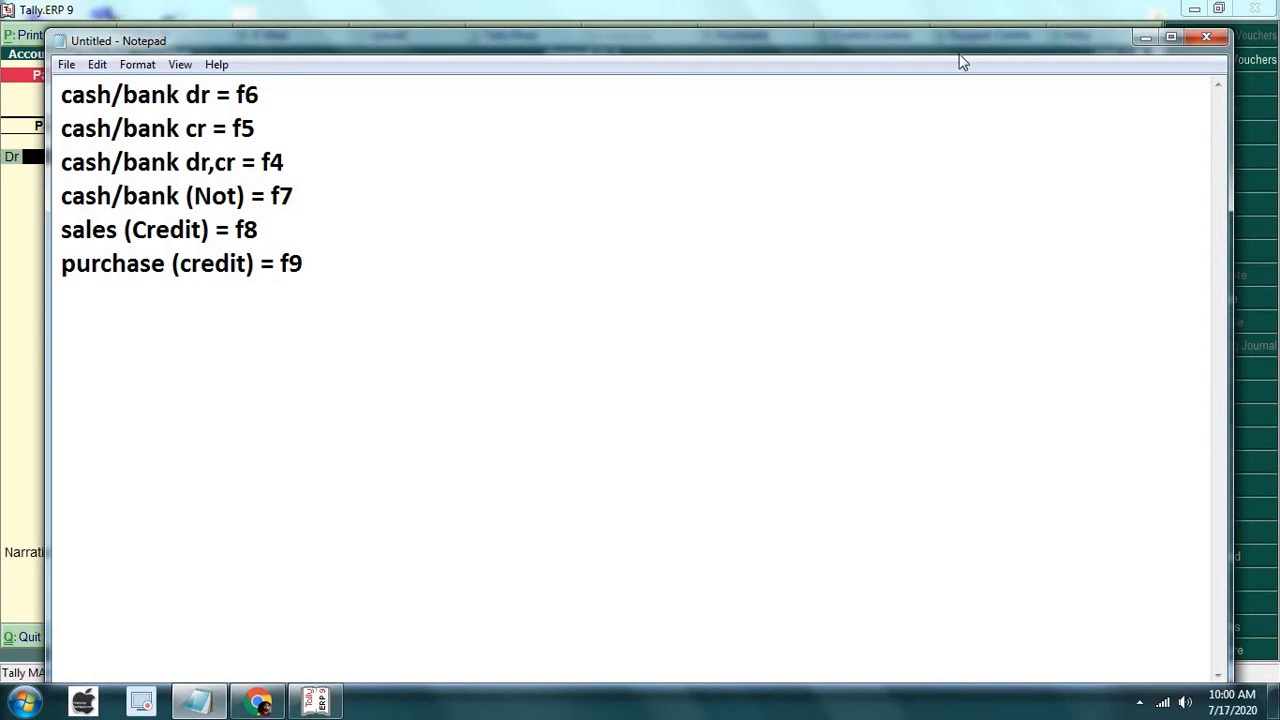
# Return to Tally and compare the first Dr/Cr entry line across the Receipt, Payment, Journal, Sales and Contra voucher types
pyautogui.click(1145, 40)
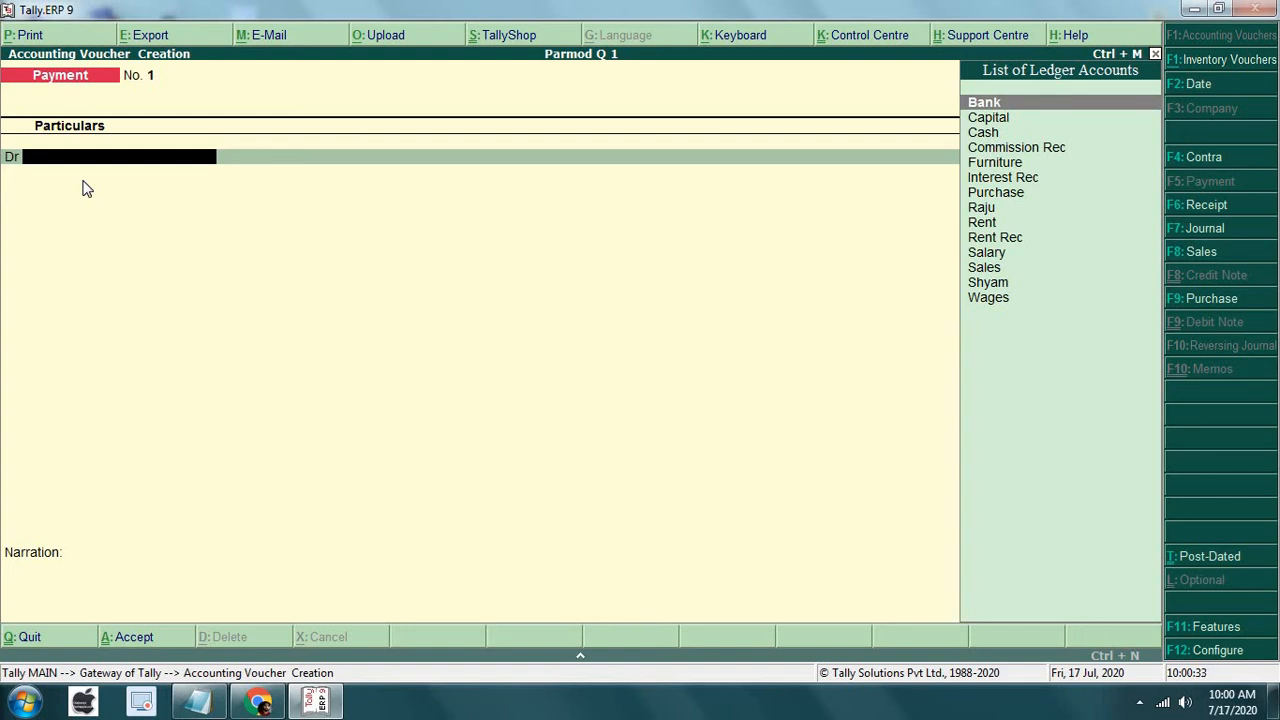
pyautogui.press('F6')
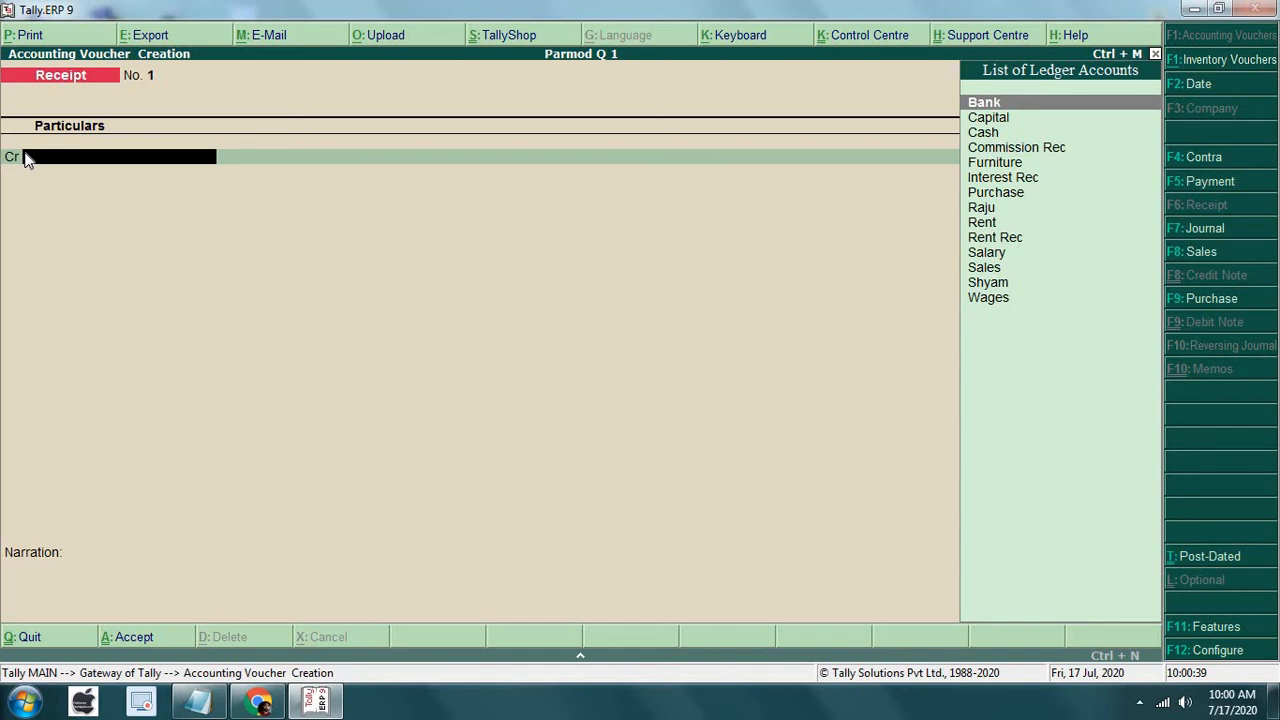
pyautogui.press('F5')
pyautogui.press('F7')
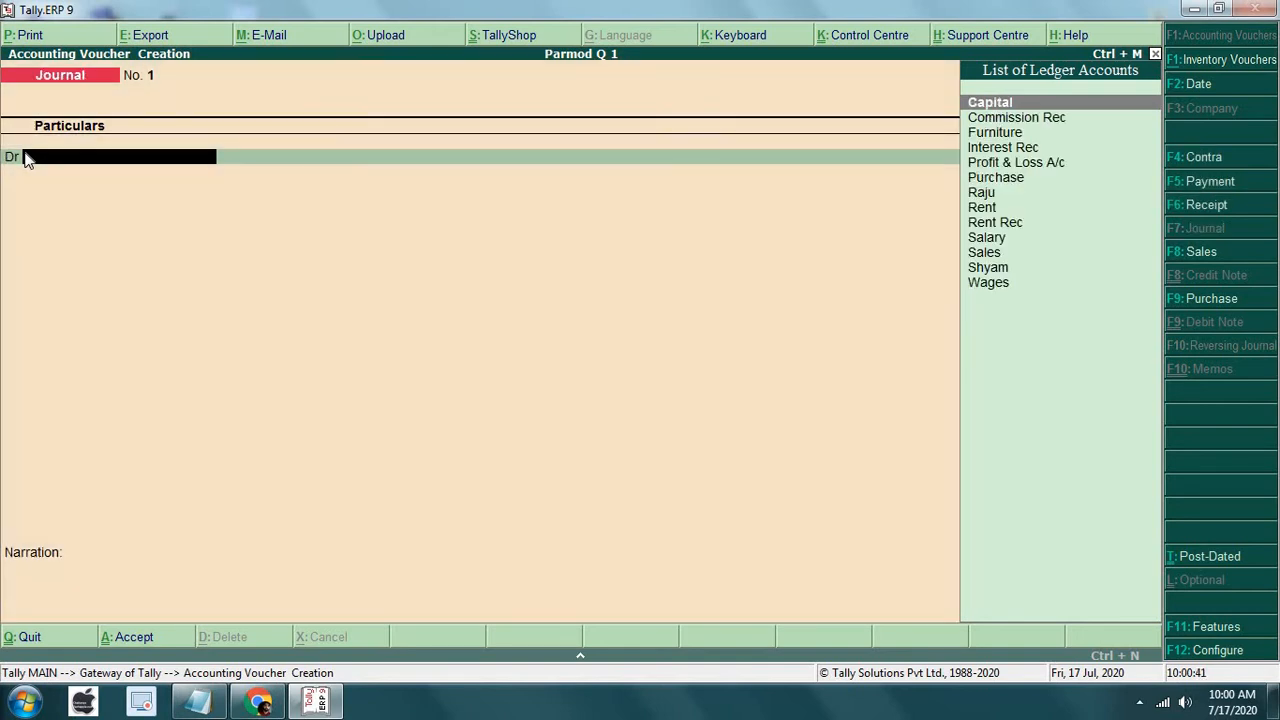
pyautogui.press('F8')
pyautogui.press('F5')
pyautogui.press('F6')
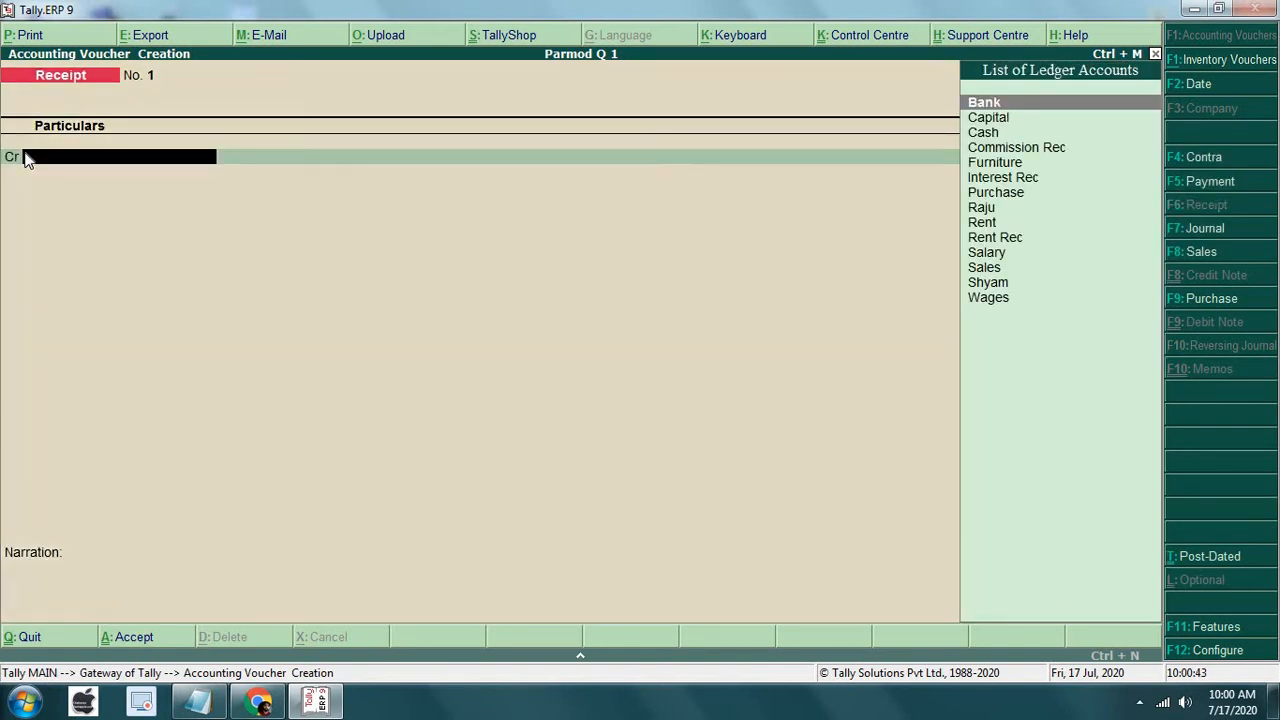
pyautogui.press('F7')
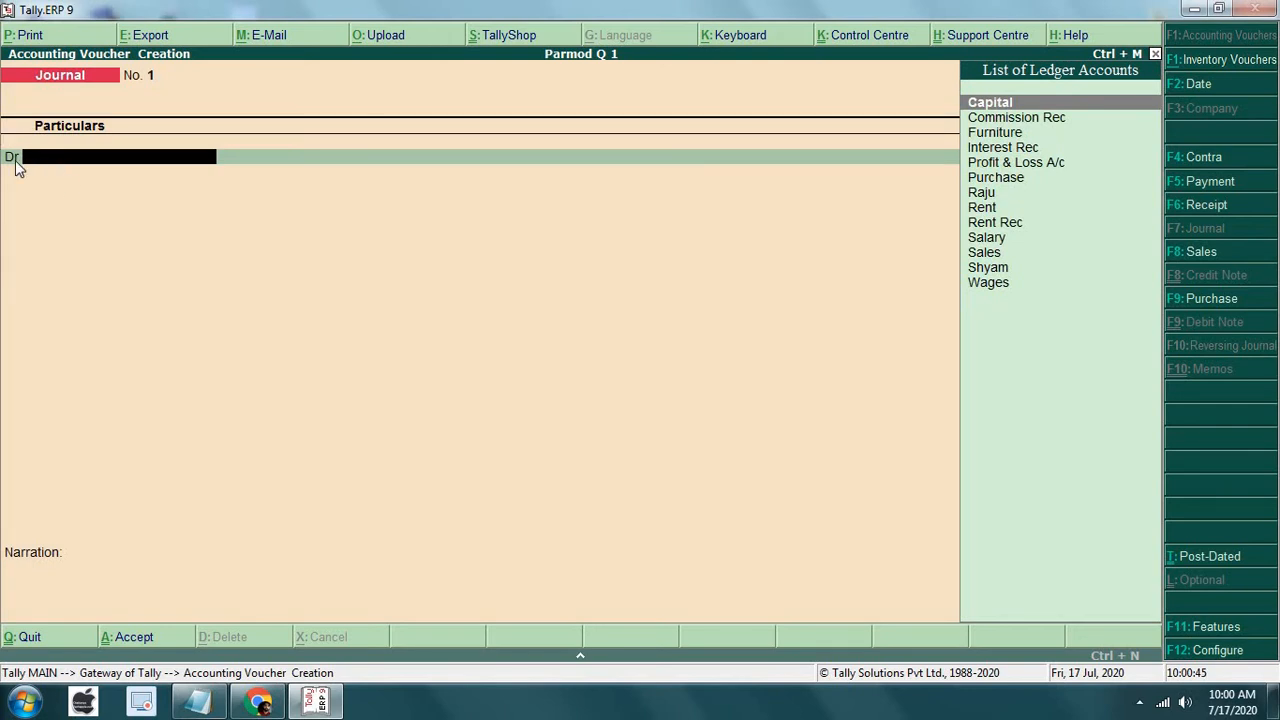
pyautogui.press('F4')
pyautogui.press('F5')
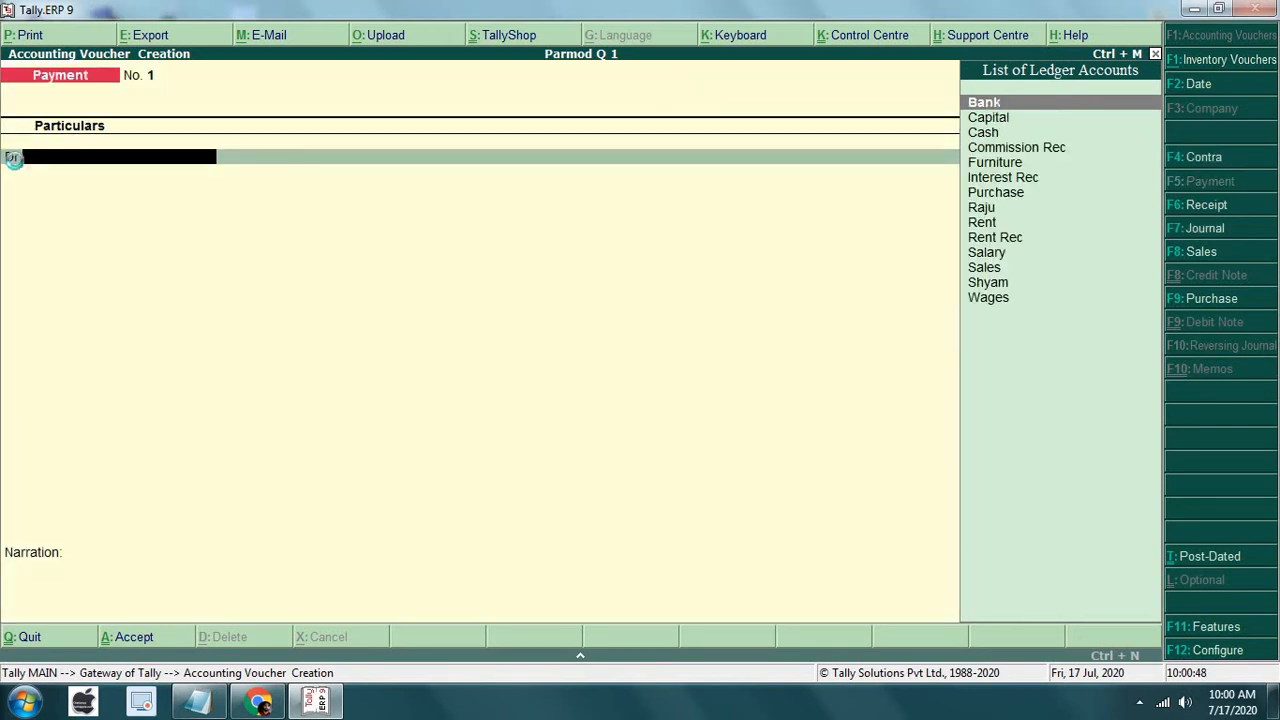
pyautogui.press('F6')
pyautogui.press('F7')
# Start a Receipt voucher and credit the Capital ledger with 500000
pyautogui.press('F6')
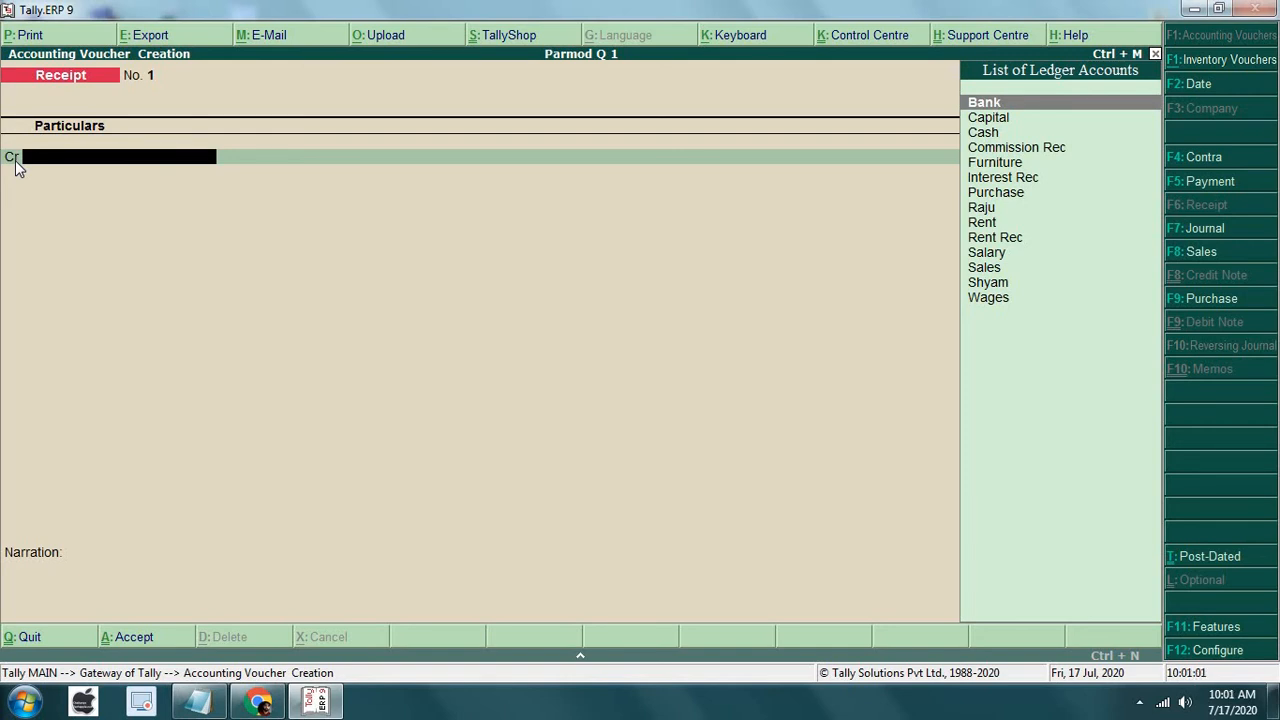
pyautogui.press('Down')
pyautogui.press('Down')
pyautogui.press('Up')
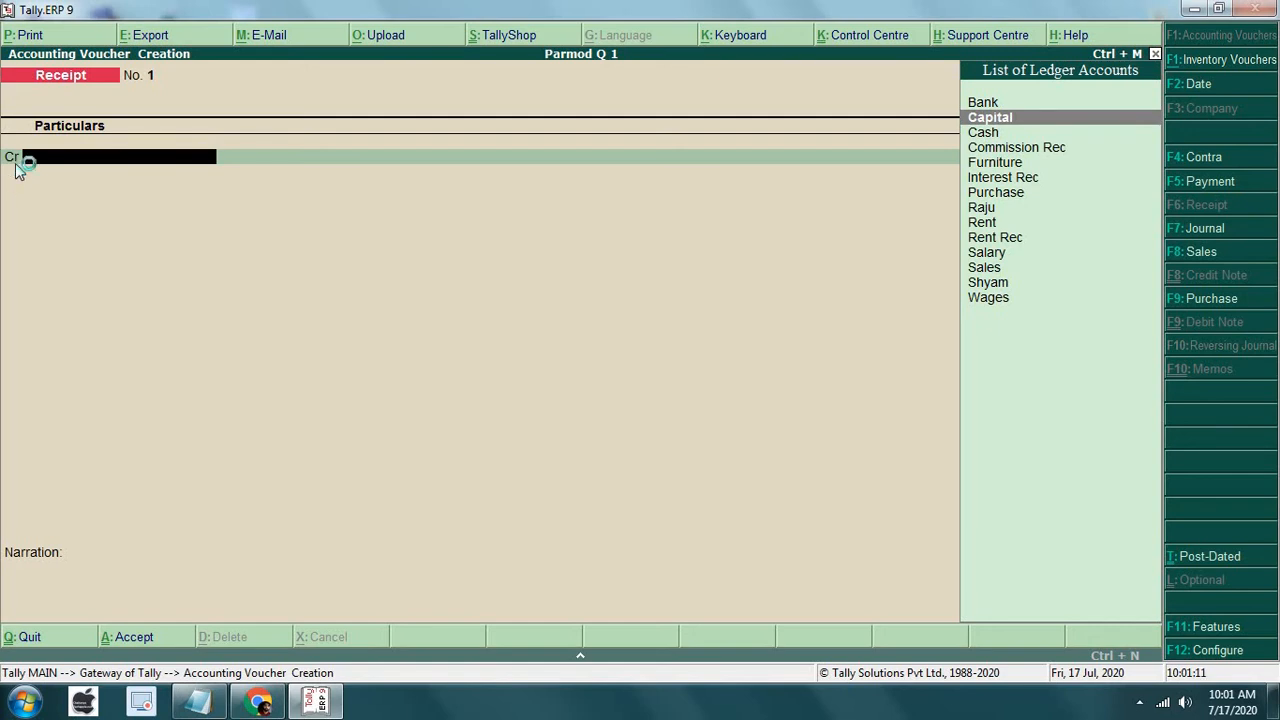
pyautogui.press('Return')
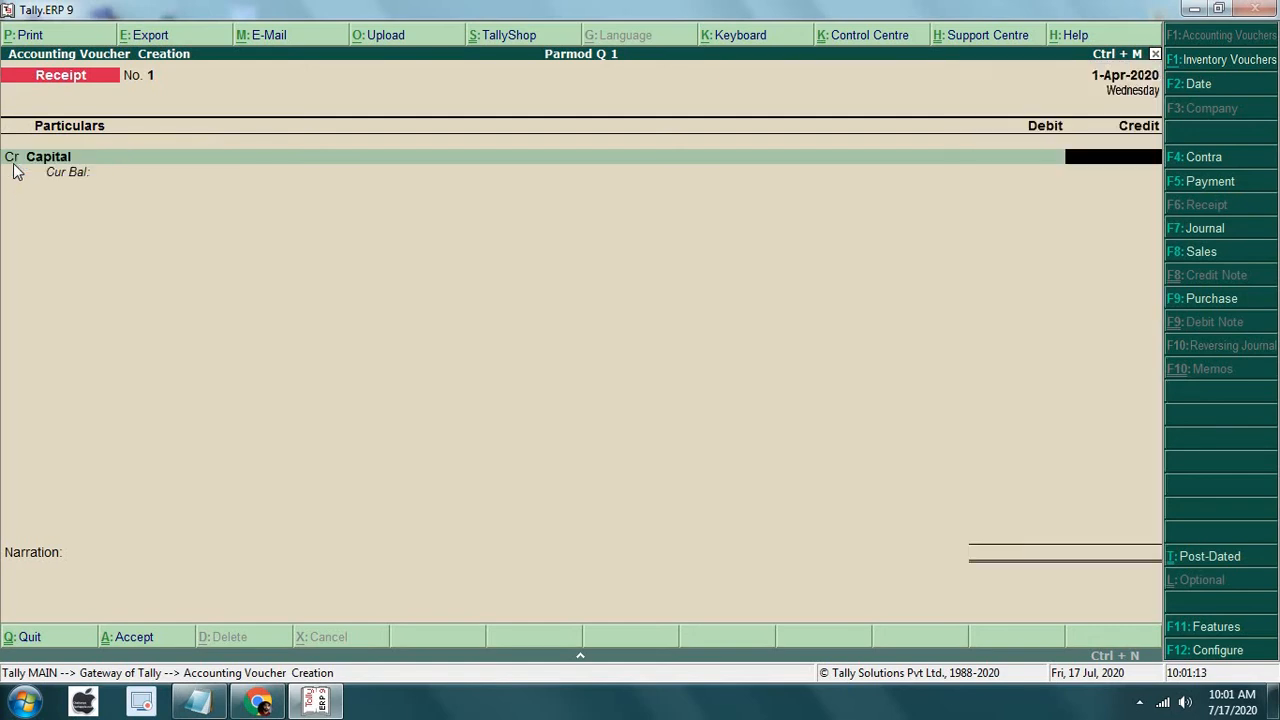
pyautogui.write('500000')
pyautogui.press('Return')
pyautogui.press('Return')
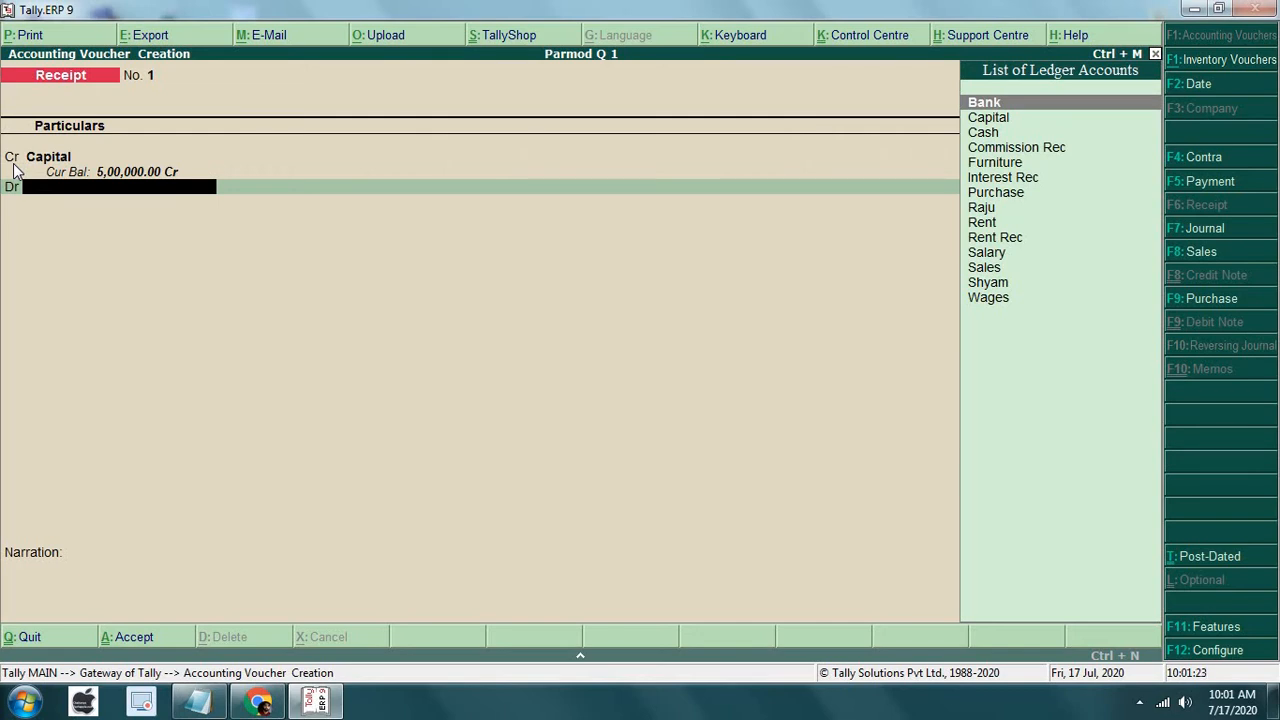
# Debit the Cash ledger with the full 5,00,000 and save the Receipt voucher with a blank narration
pyautogui.press('Down')
pyautogui.press('Down')
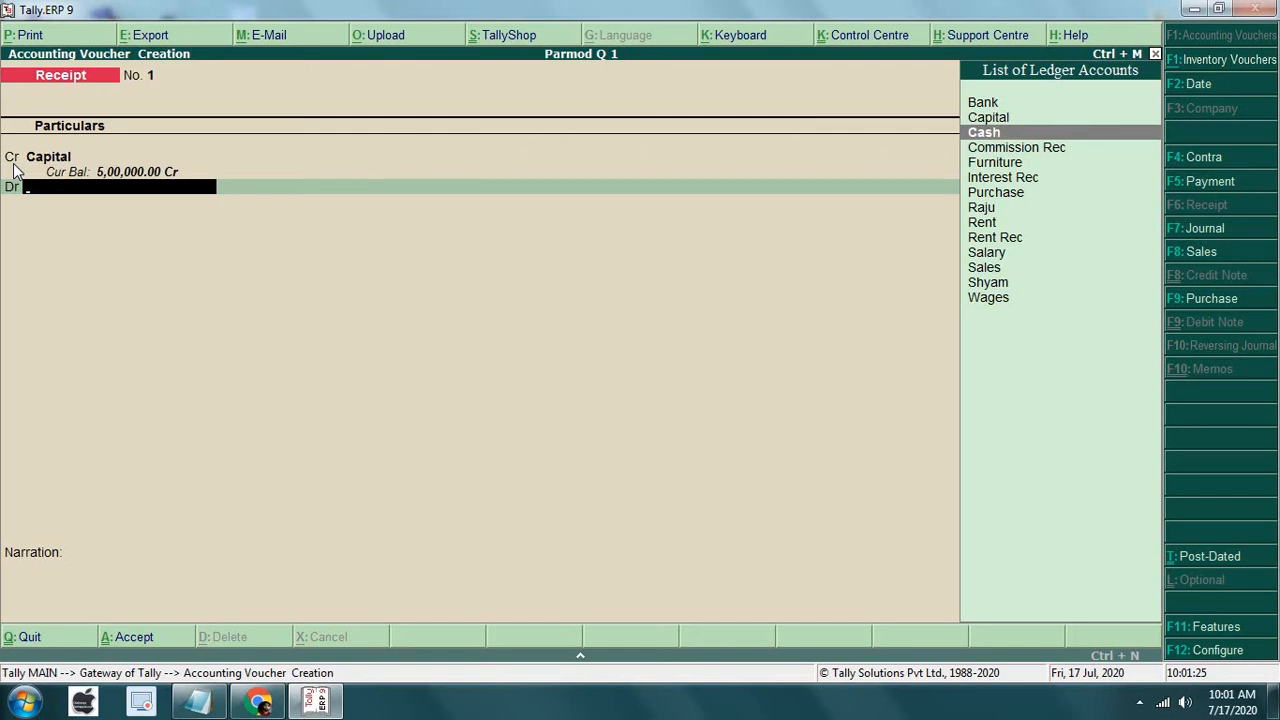
pyautogui.press('BackSpace')
pyautogui.press('BackSpace')
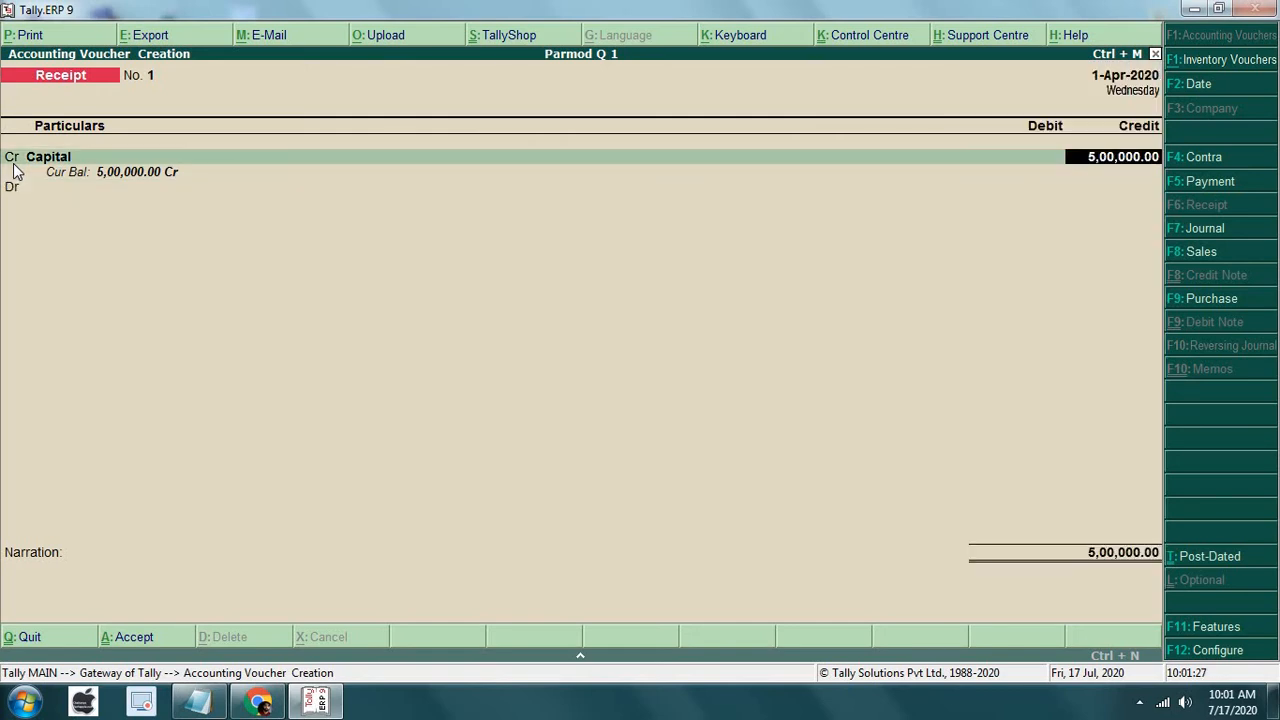
pyautogui.press('Return')
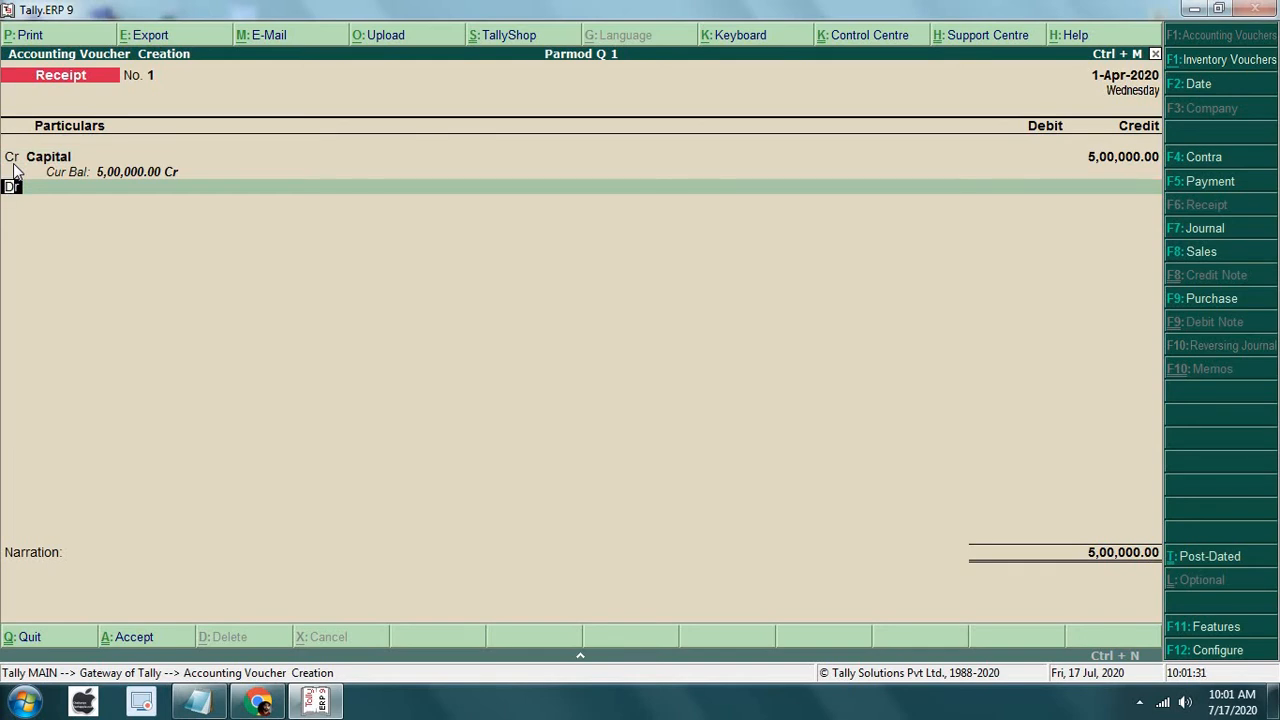
pyautogui.press('Return')
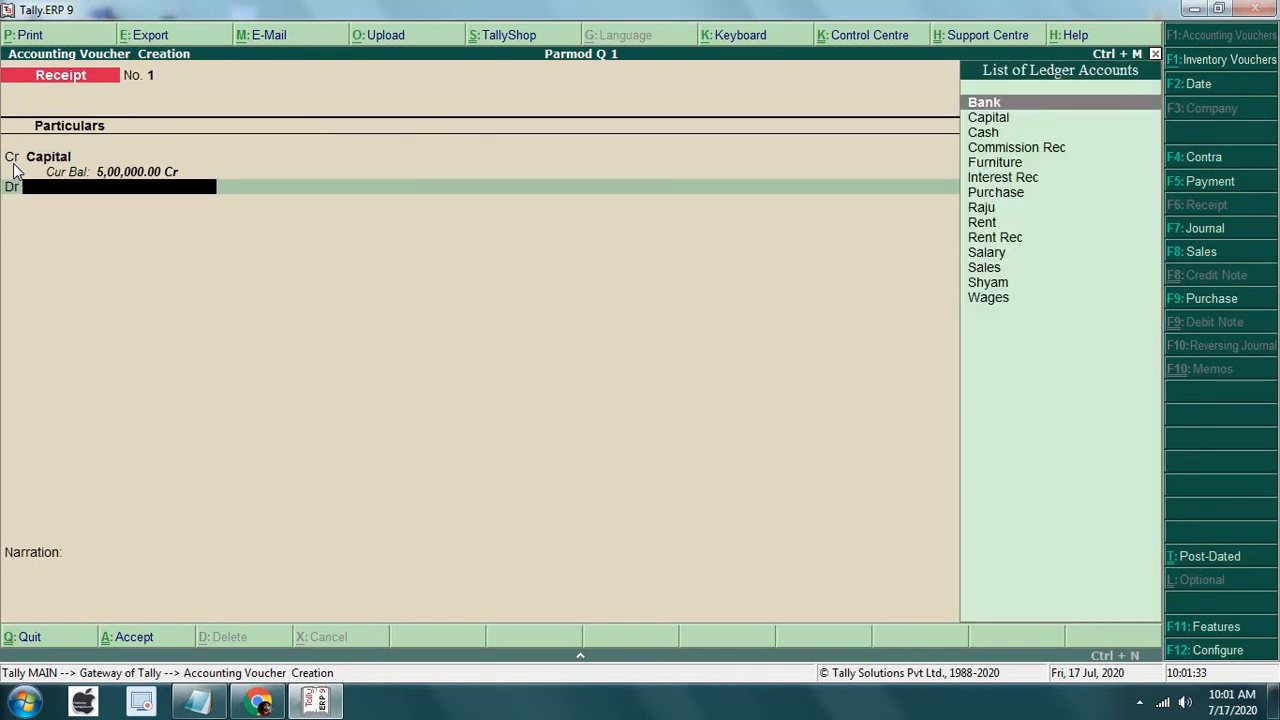
pyautogui.press('Down')
pyautogui.press('Down')
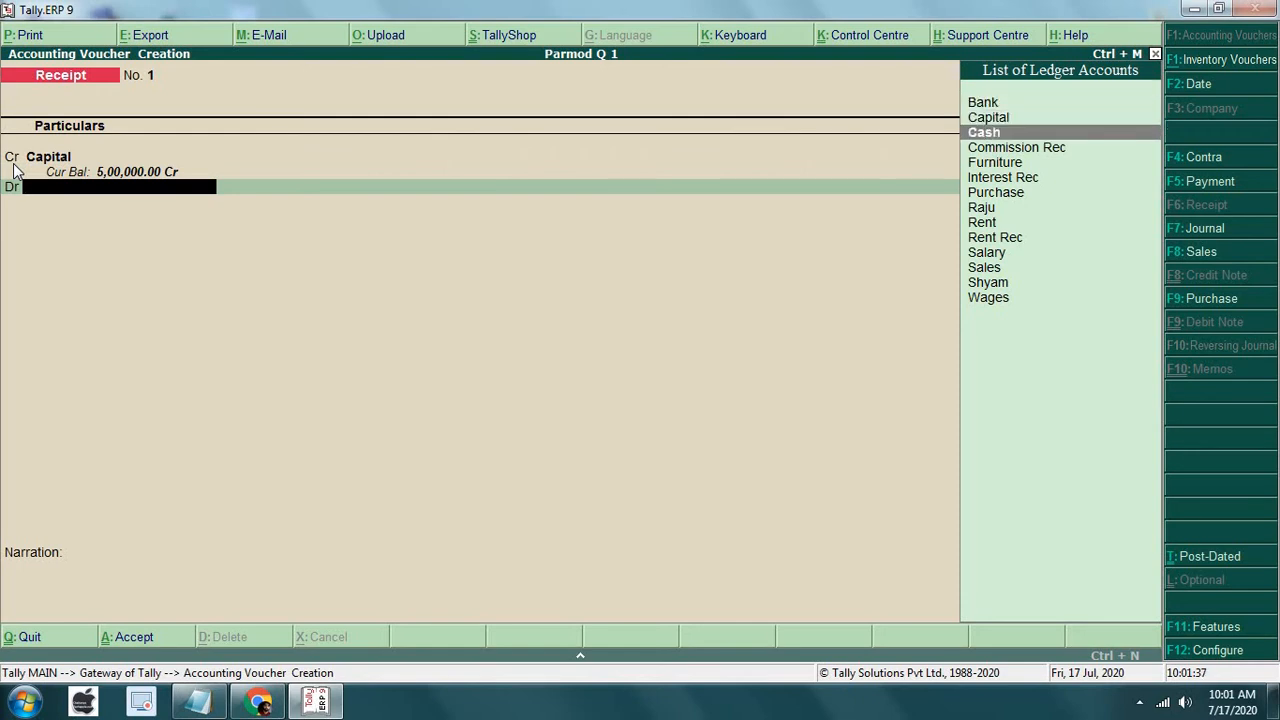
pyautogui.press('Return')
pyautogui.press('Return')
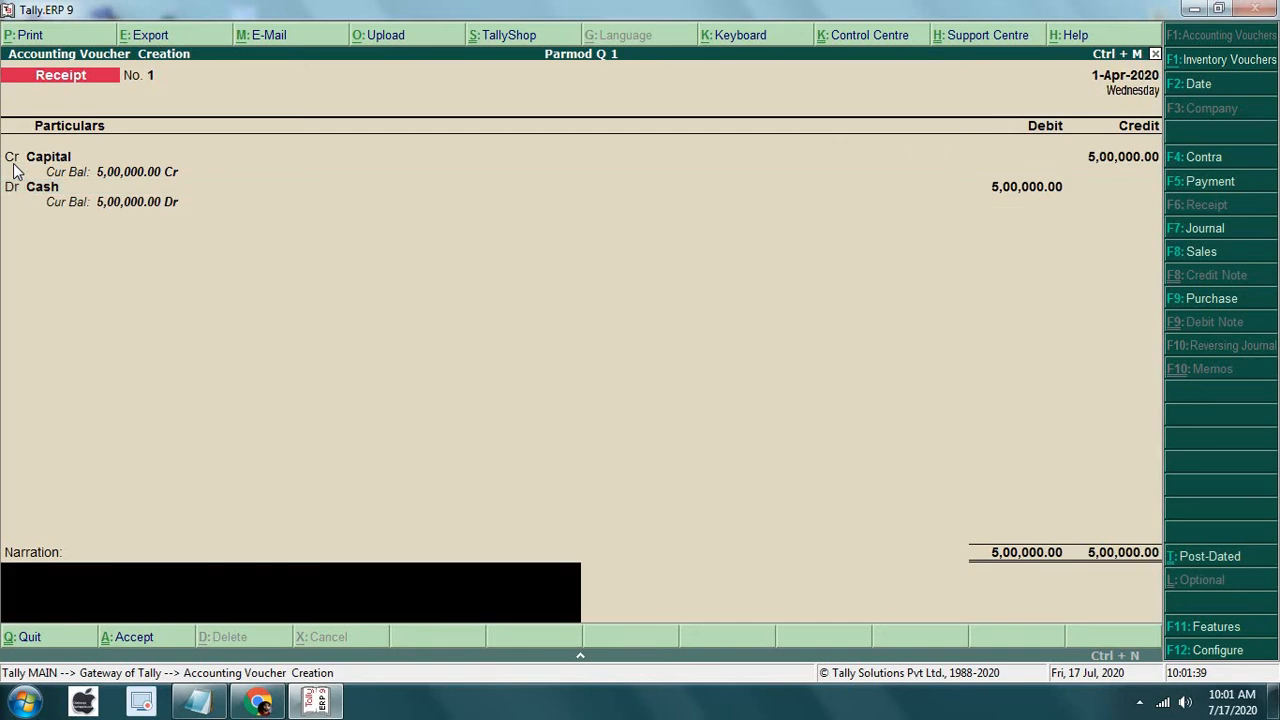
pyautogui.press('Return')
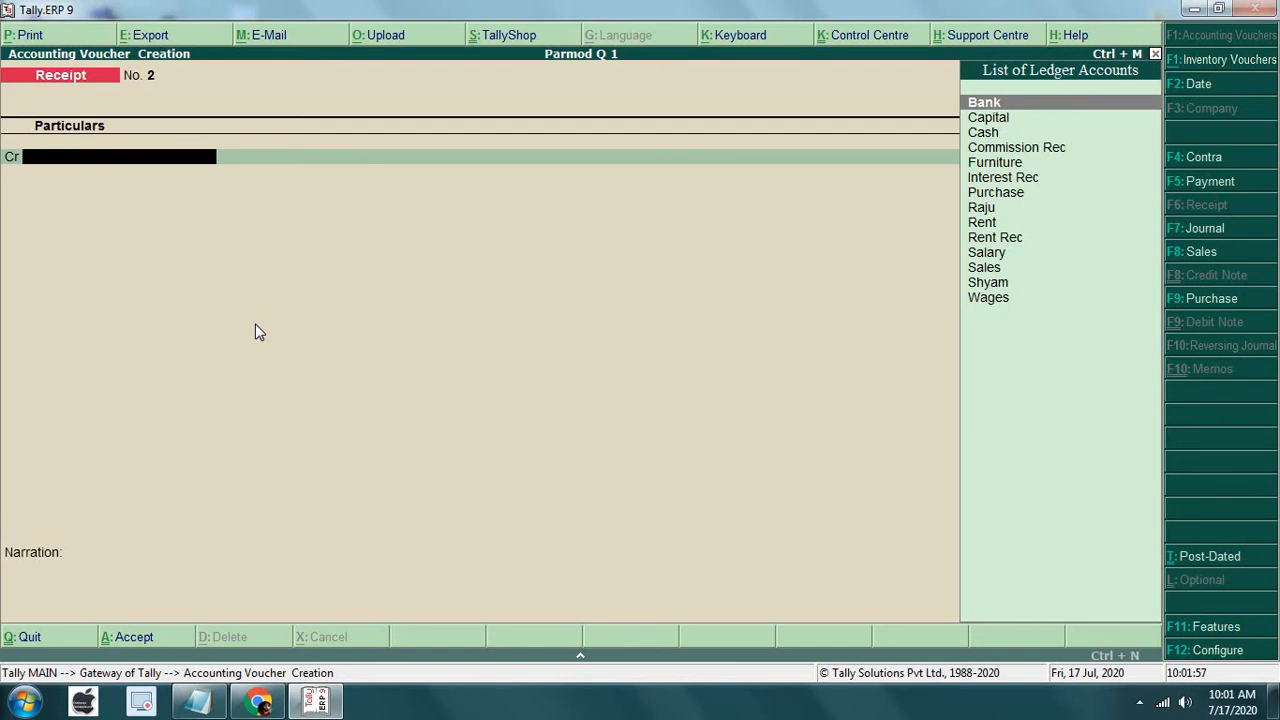
# Consult the voucher rule for cash/bank credit in Notepad, return to Tally and open a Payment voucher
pyautogui.click(198, 700)
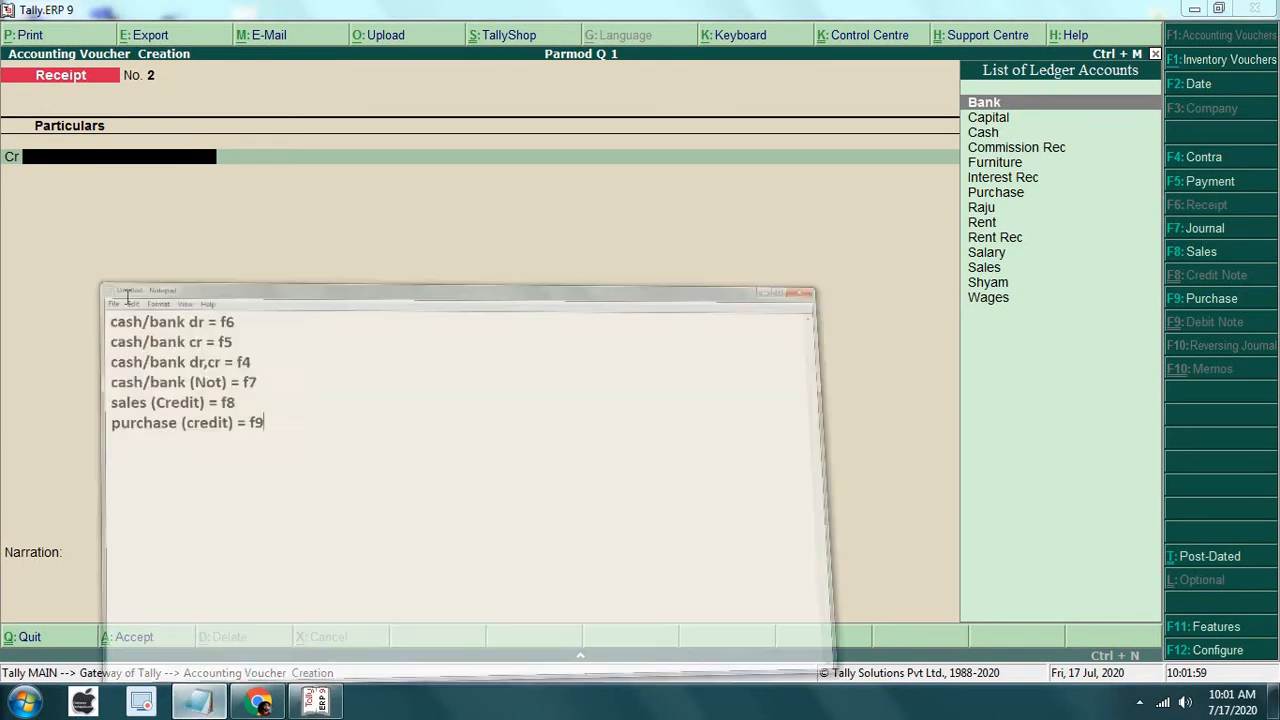
pyautogui.click(271, 130)
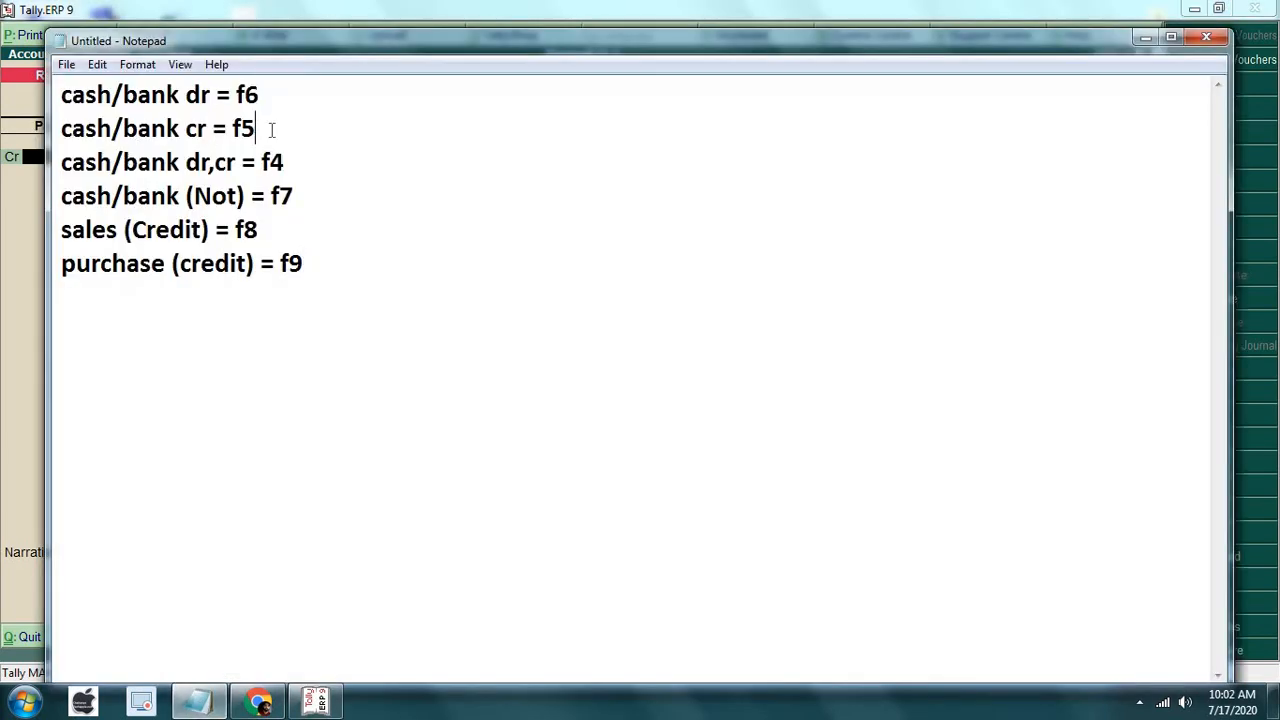
pyautogui.click(316, 700)
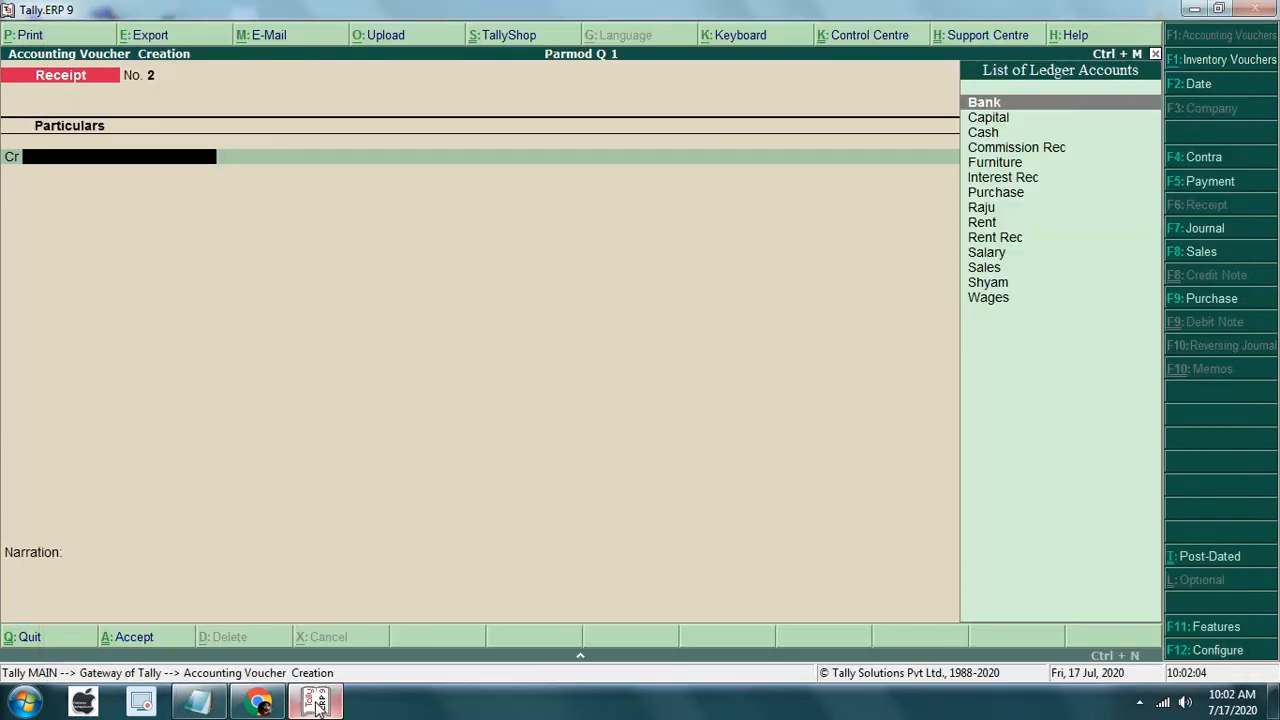
pyautogui.press('F5')
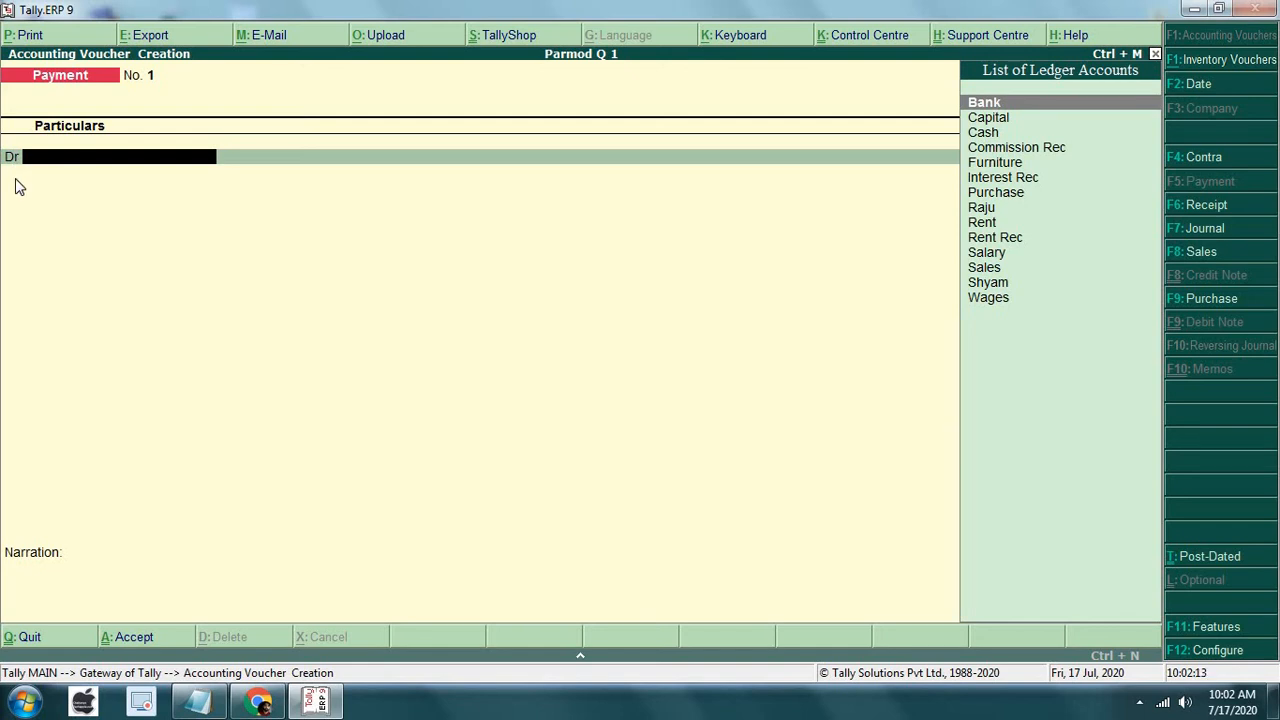
# Debit the Furniture ledger with 25000 in the Payment voucher
pyautogui.press('Down')
pyautogui.press('Down')
pyautogui.press('Down')
pyautogui.press('Down')
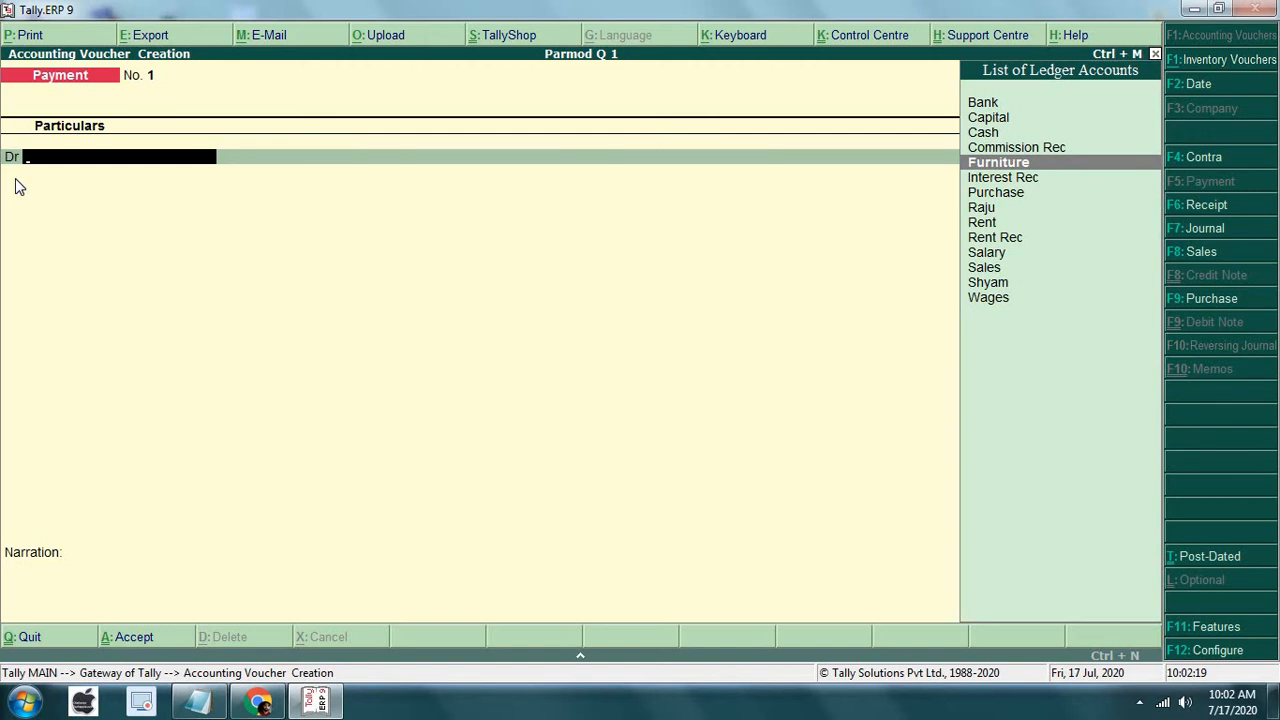
pyautogui.press('Return')
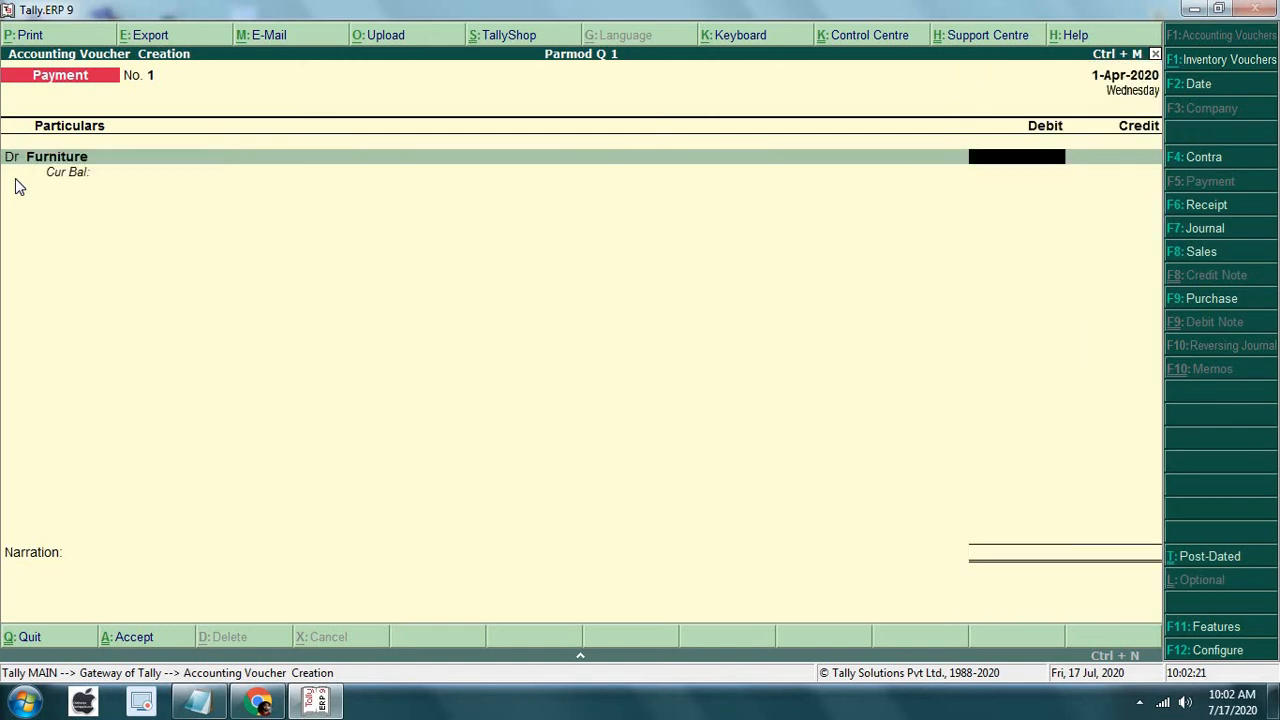
pyautogui.write('5')
pyautogui.press('BackSpace')
pyautogui.write('25000')
pyautogui.press('Return')
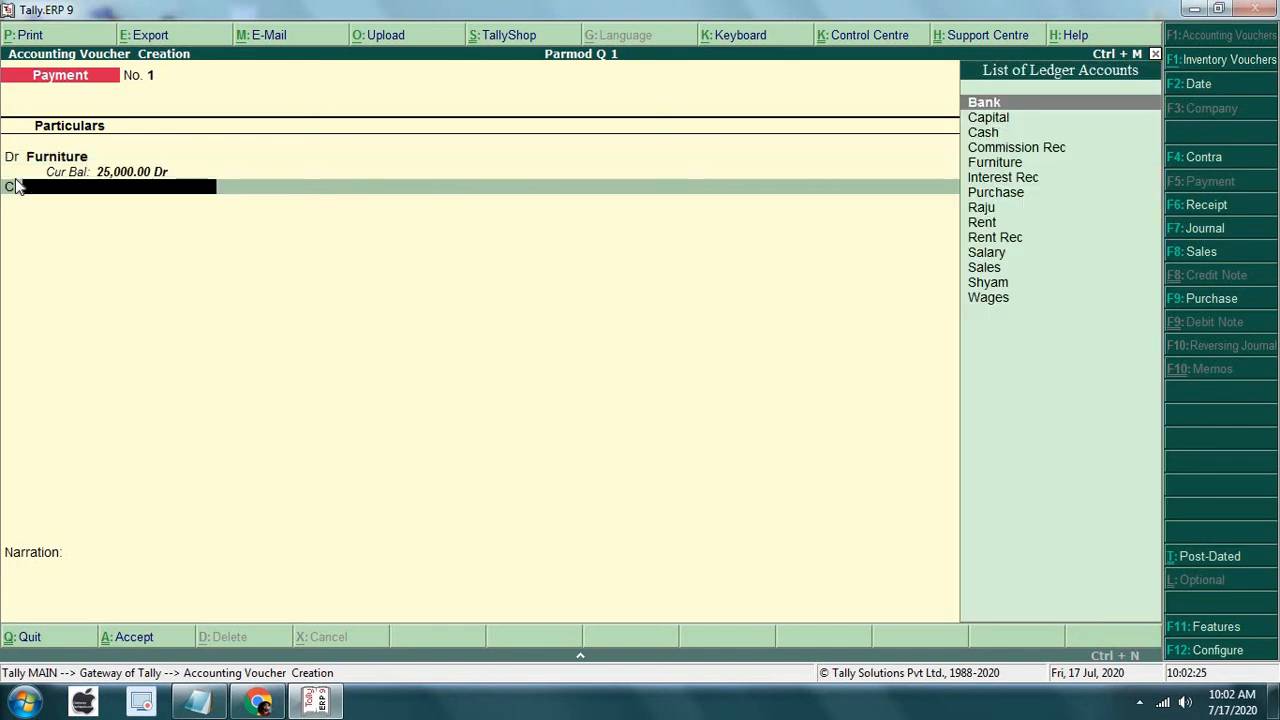
# Credit the Cash ledger with the full 25,000 and save the furniture Payment voucher with a blank narration
pyautogui.press('Down')
pyautogui.press('Down')
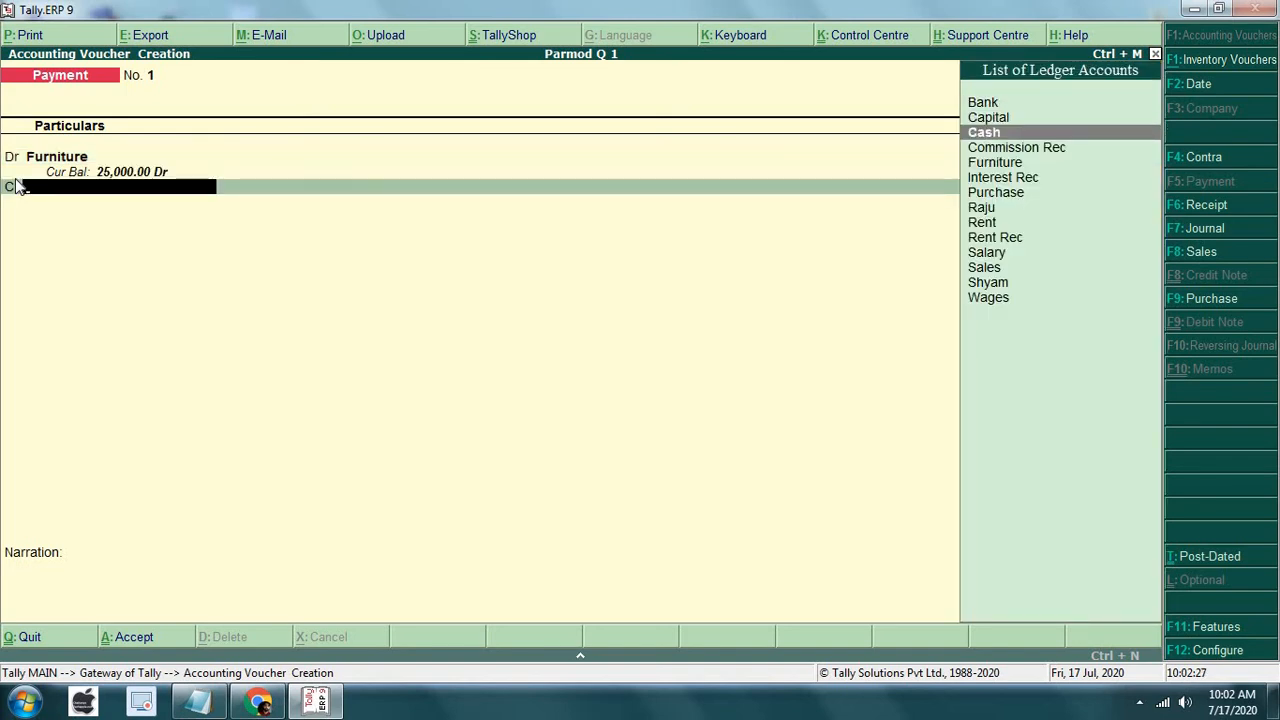
pyautogui.press('Return')
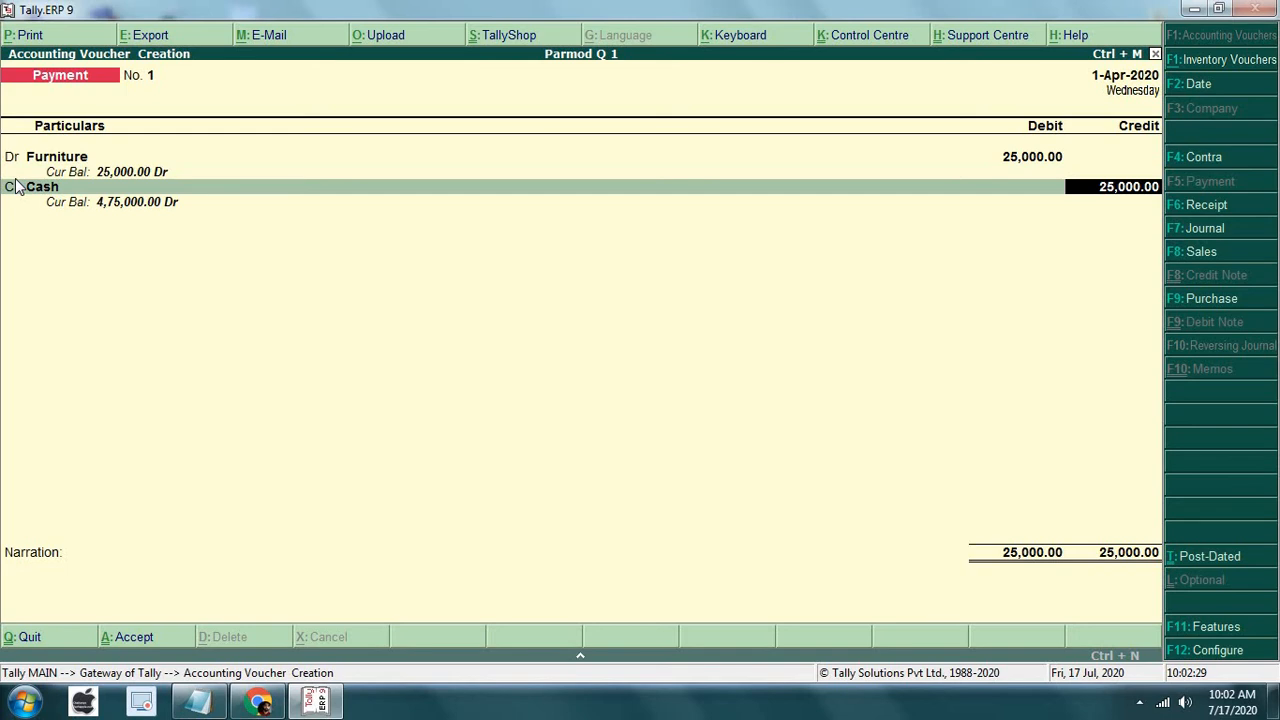
pyautogui.press('Return')
pyautogui.press('Return')
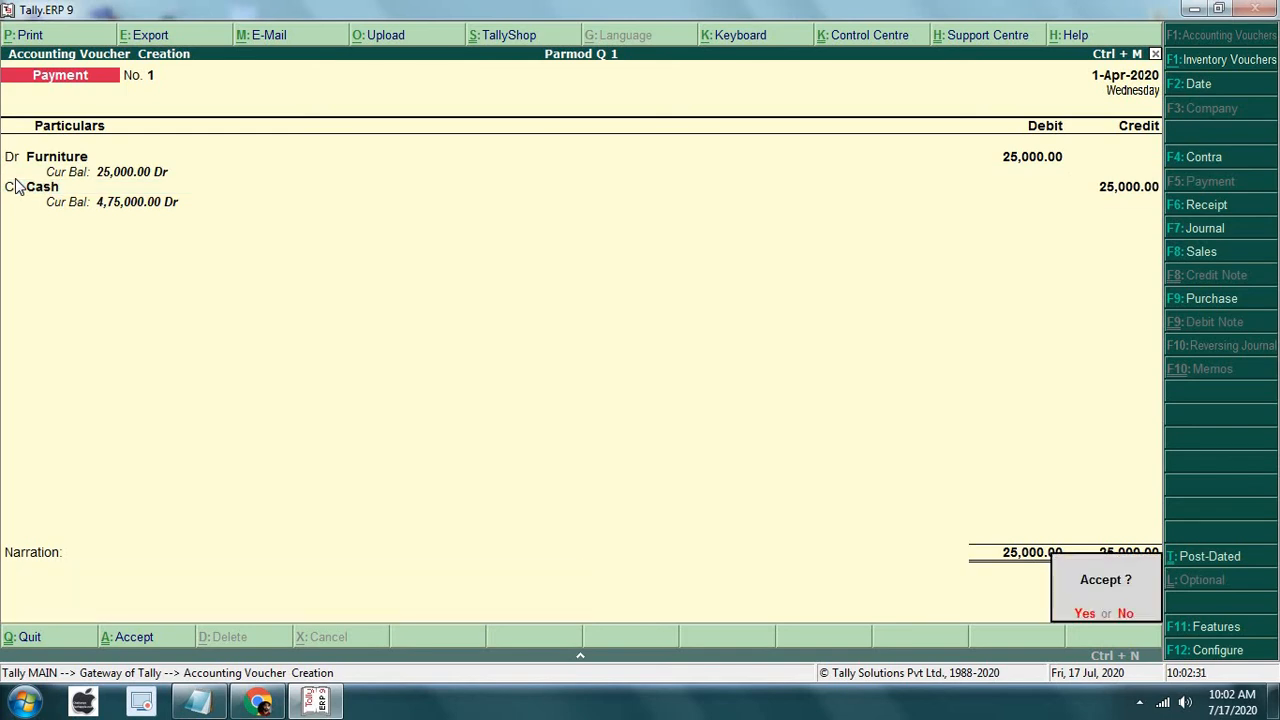
pyautogui.press('Return')
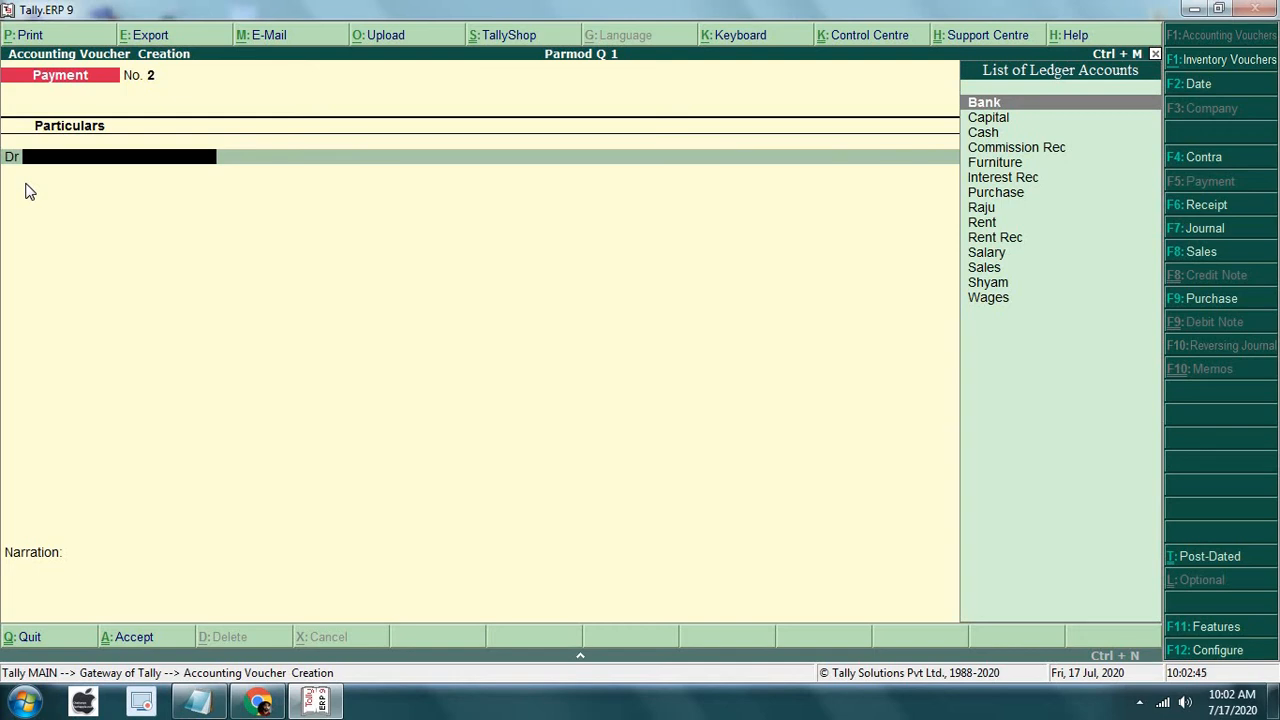
# Debit the Purchase ledger with 40000 in the new Payment voucher, leaving its inventory allocation empty
pyautogui.press('Down')
pyautogui.press('Down')
pyautogui.press('Down')
pyautogui.press('Down')
pyautogui.press('Down')
pyautogui.press('Down')
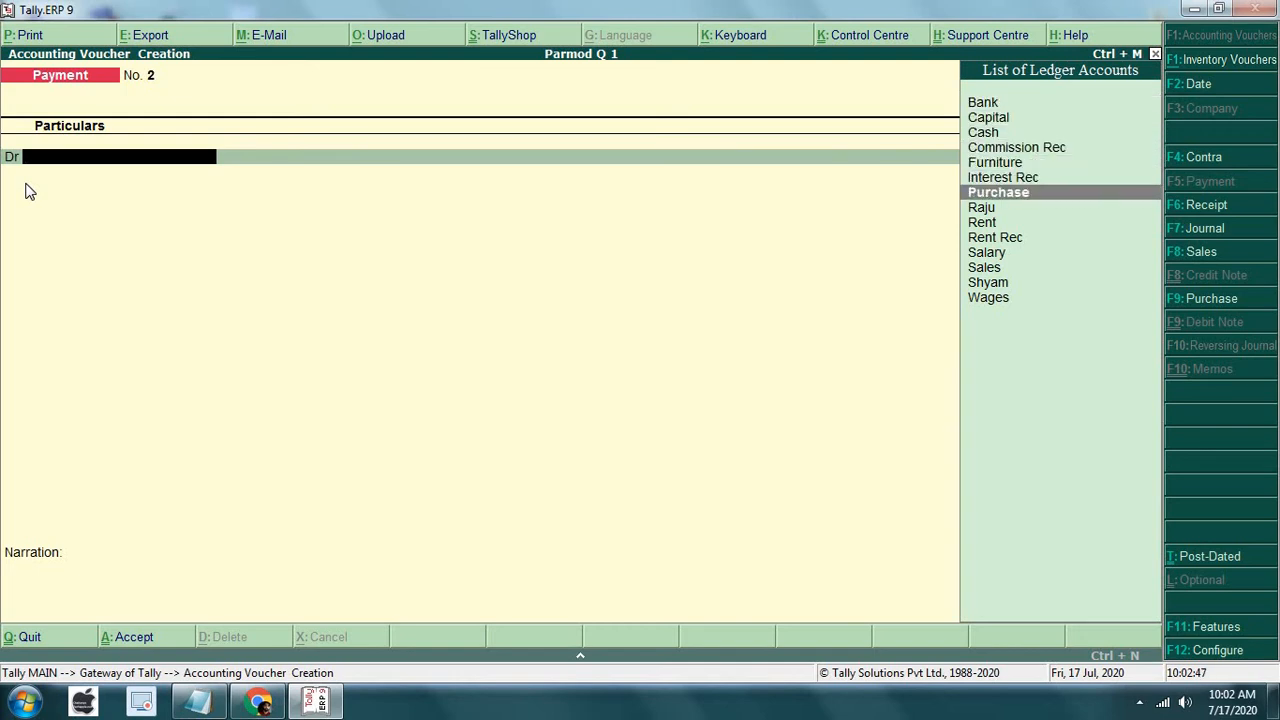
pyautogui.press('Return')
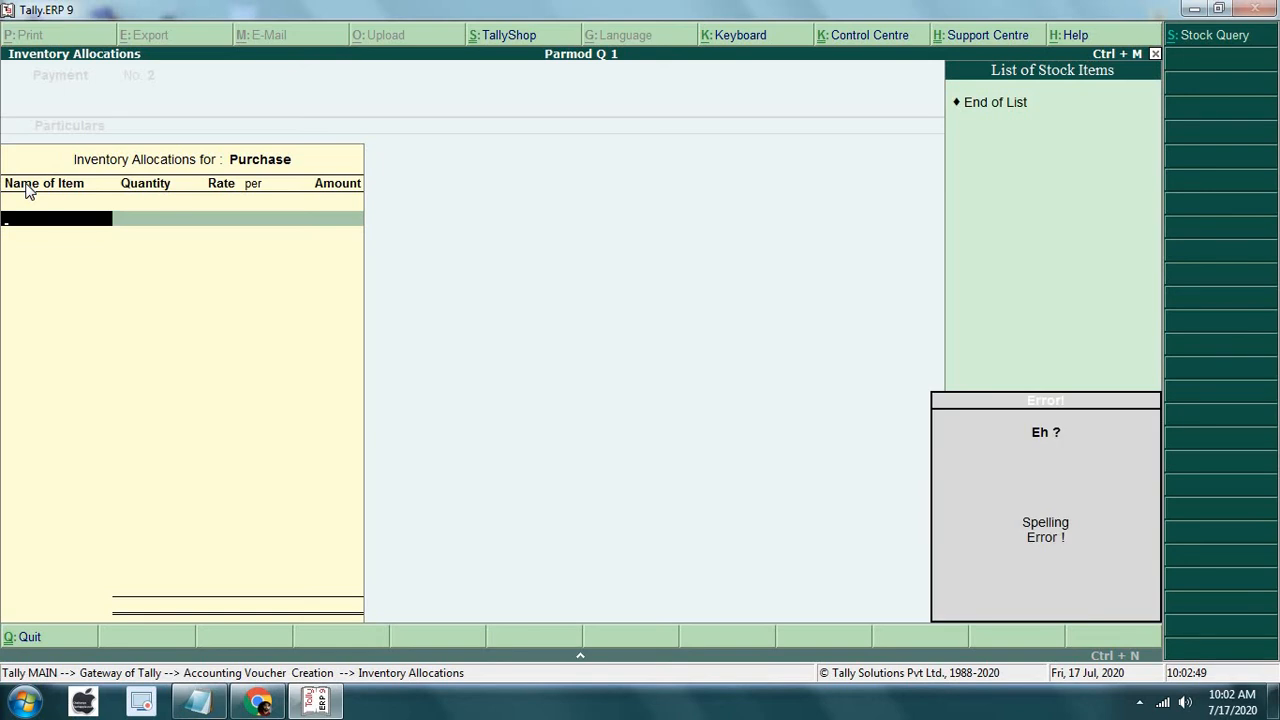
pyautogui.press('Return')
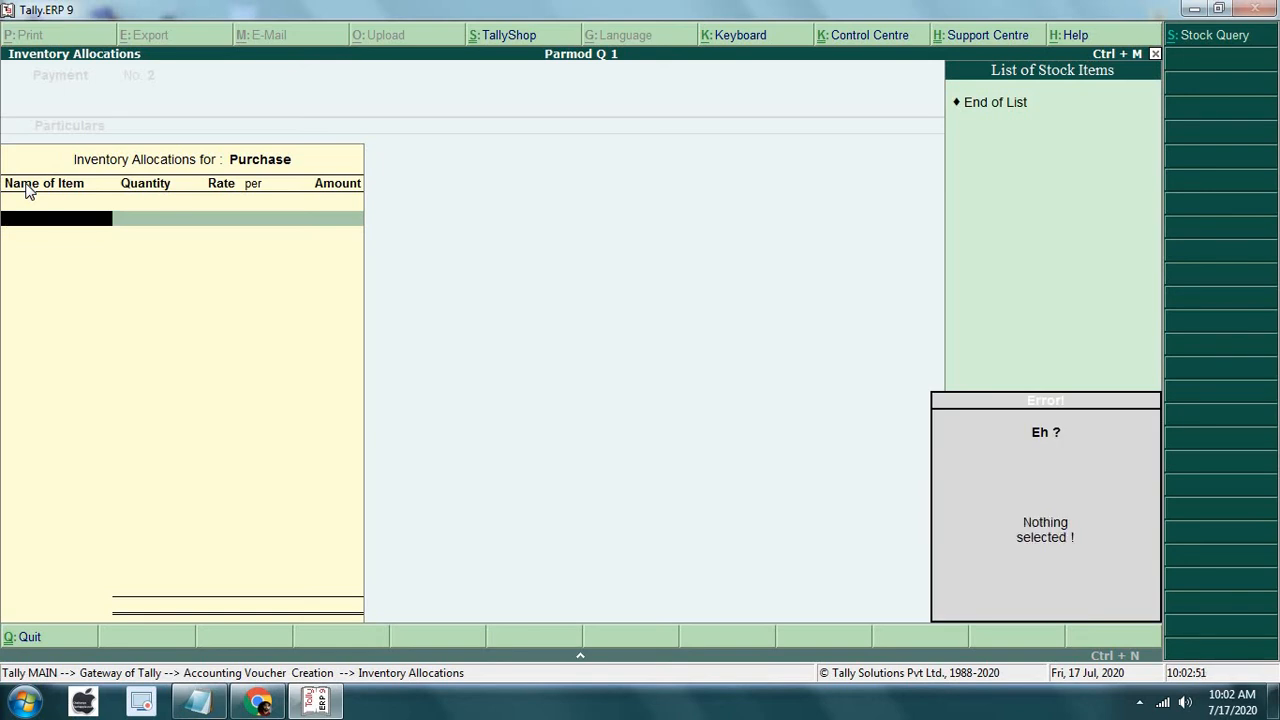
pyautogui.press('Escape')
pyautogui.press('Return')
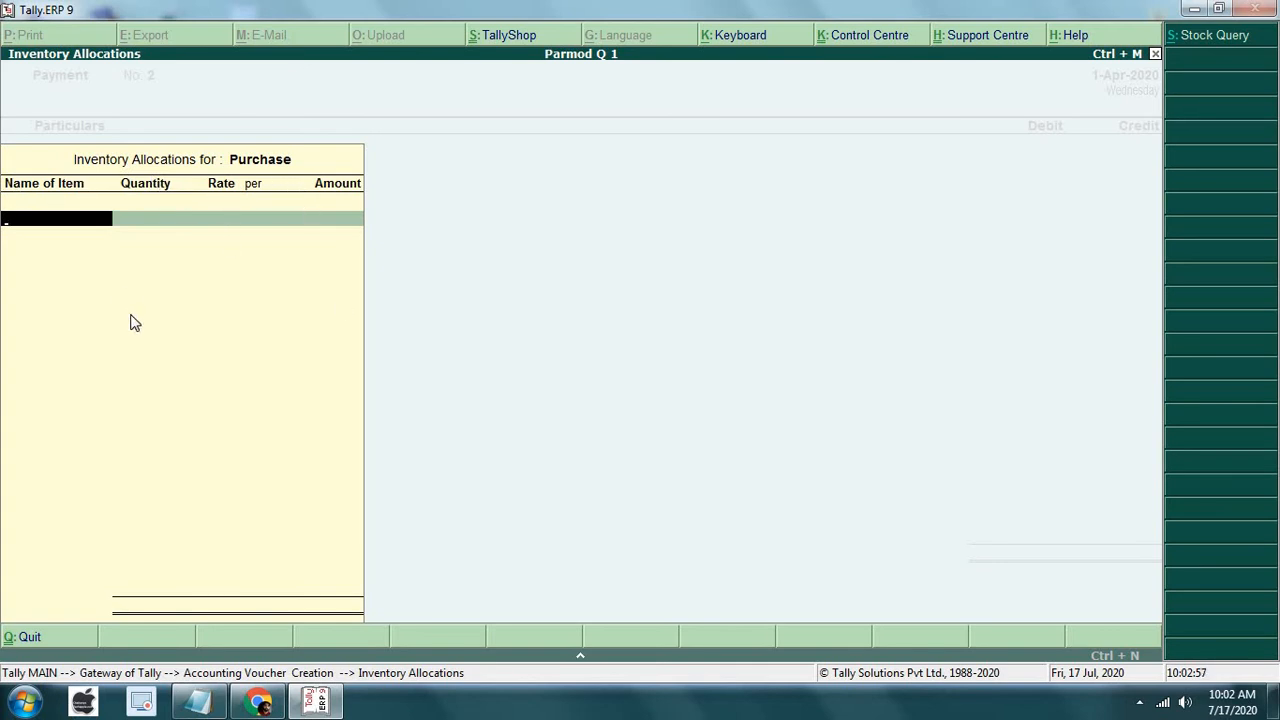
pyautogui.press('Escape')
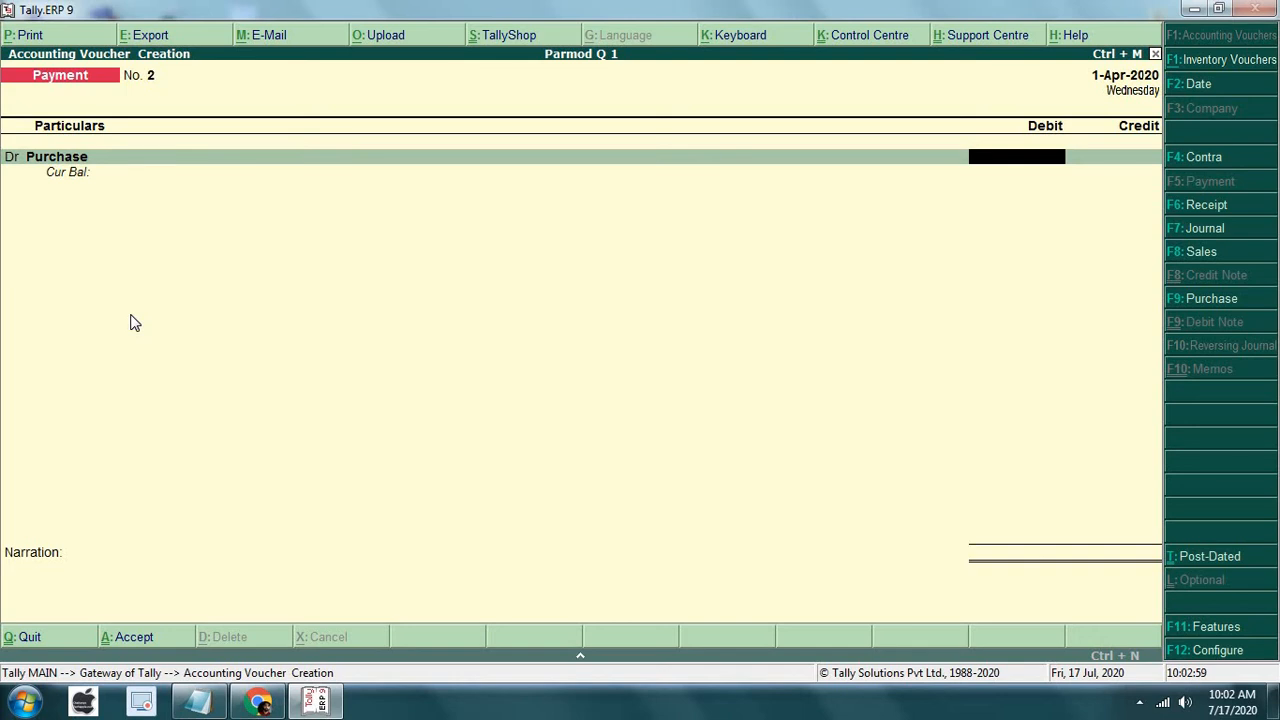
pyautogui.write('40000')
pyautogui.press('Return')
pyautogui.press('Return')
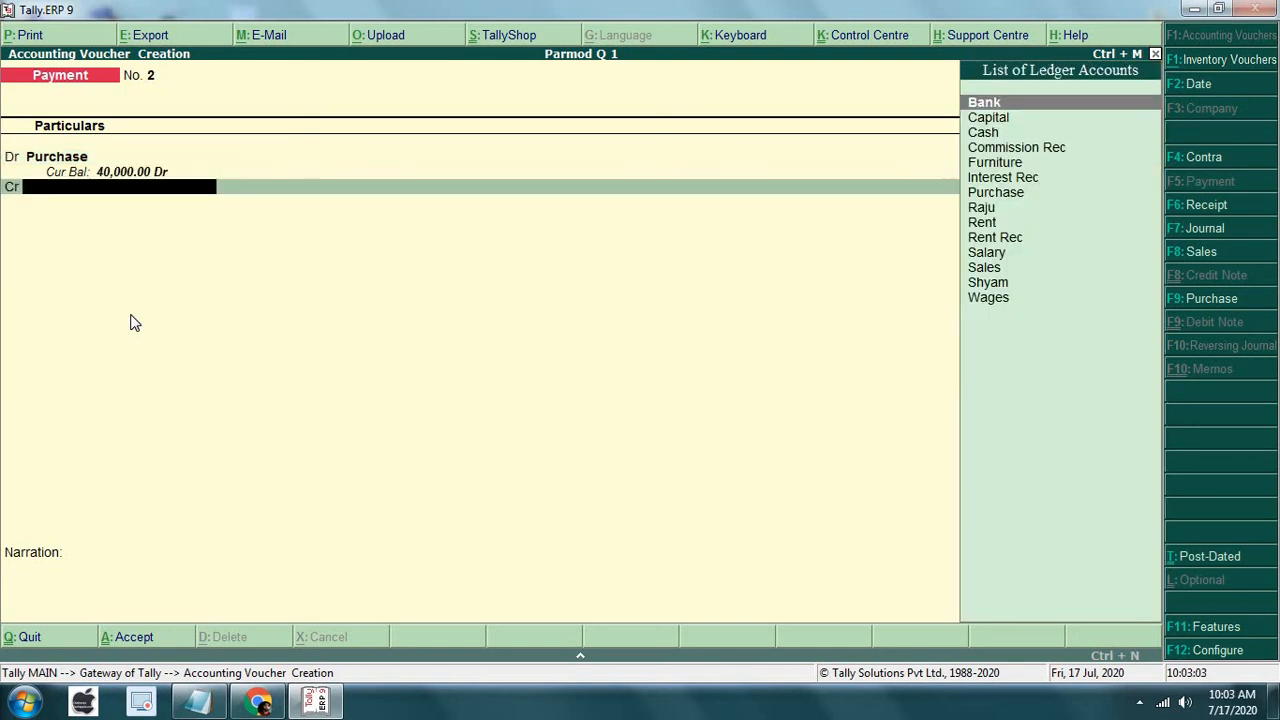
# Credit the Cash ledger with the full 40,000 and save the purchase Payment voucher without a narration
pyautogui.press('Down')
pyautogui.press('Down')
pyautogui.press('Down')
pyautogui.press('Up')
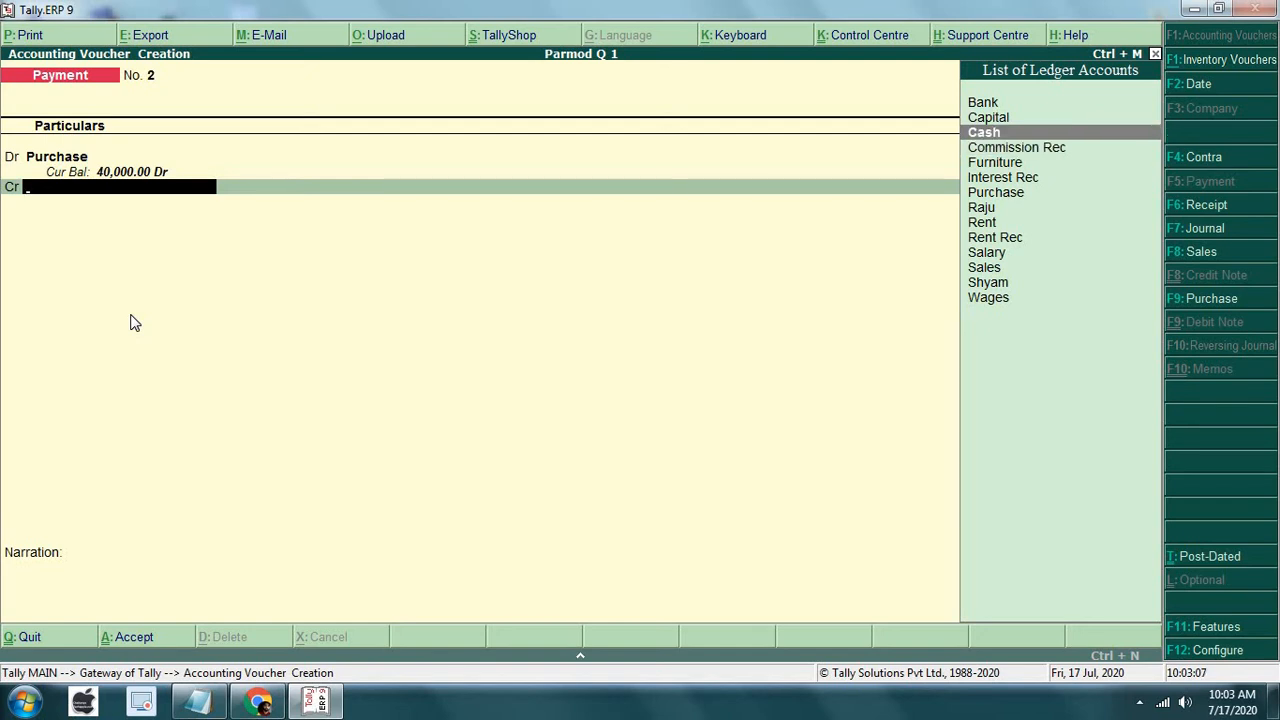
pyautogui.press('Return')
pyautogui.press('Return')
pyautogui.press('Return')
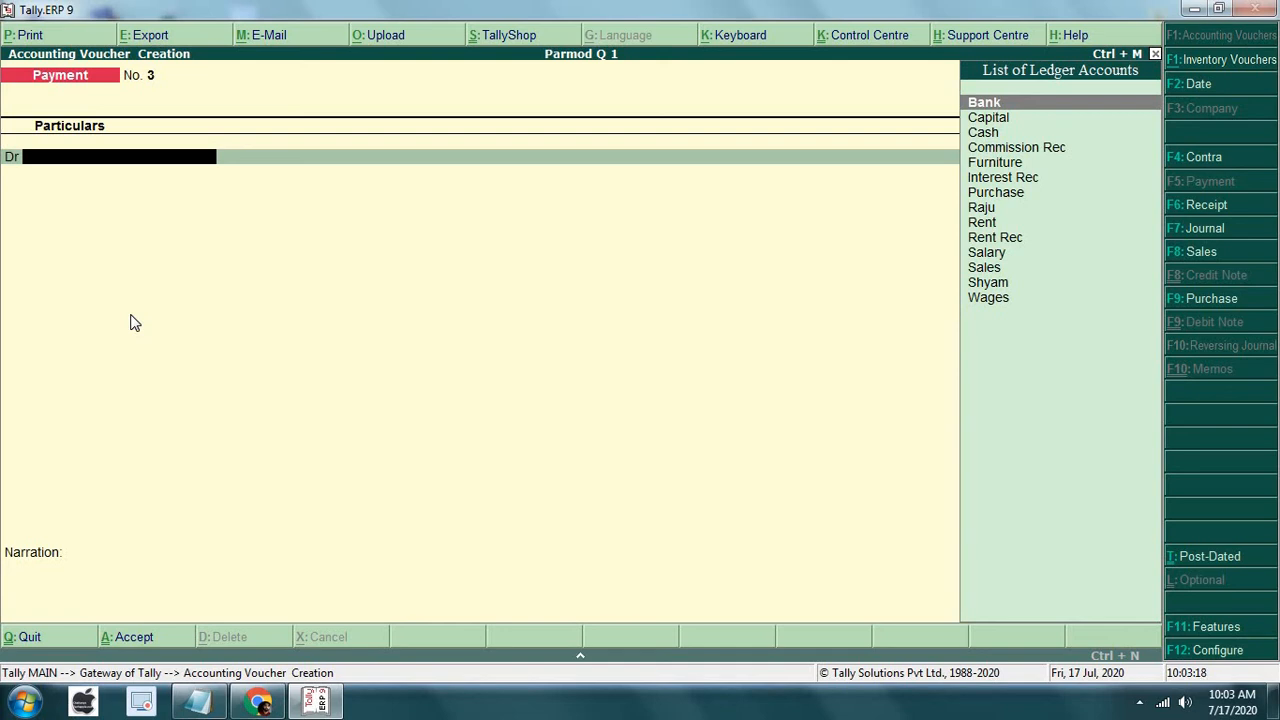
# Start a Receipt voucher and credit the Sales ledger with 45000, leaving its inventory allocation empty
pyautogui.press('F6')
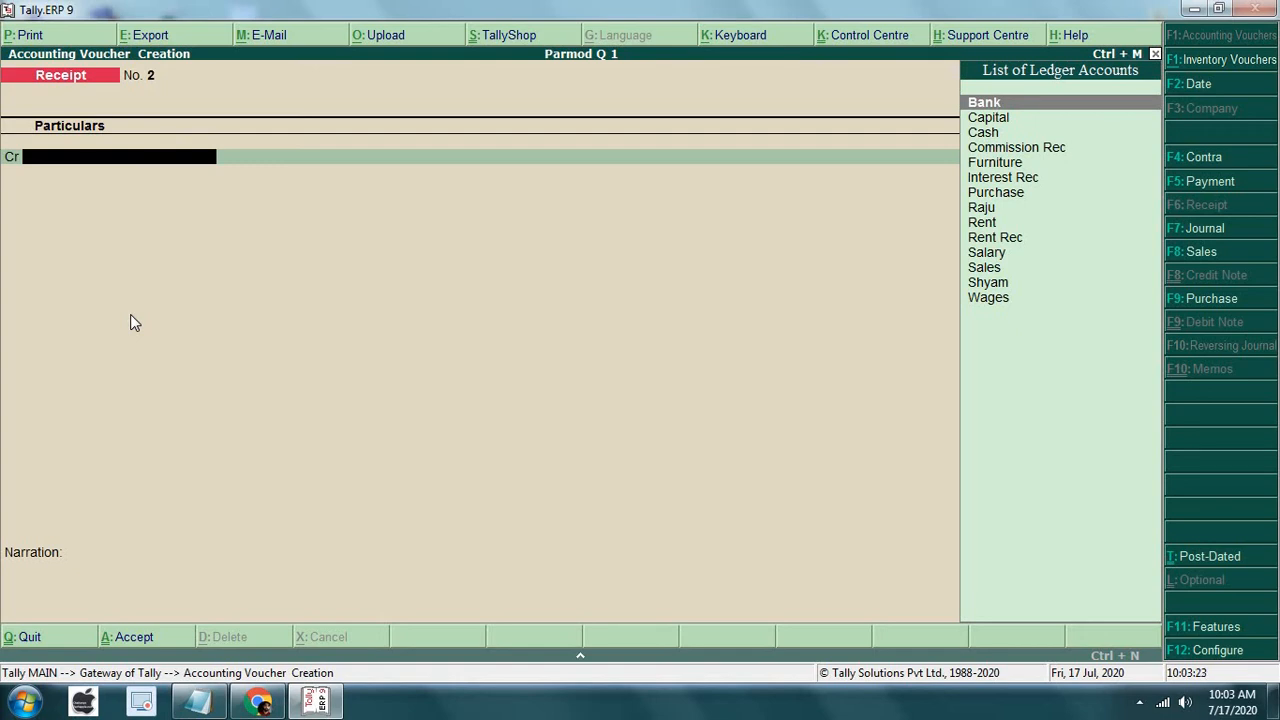
pyautogui.press('Down')
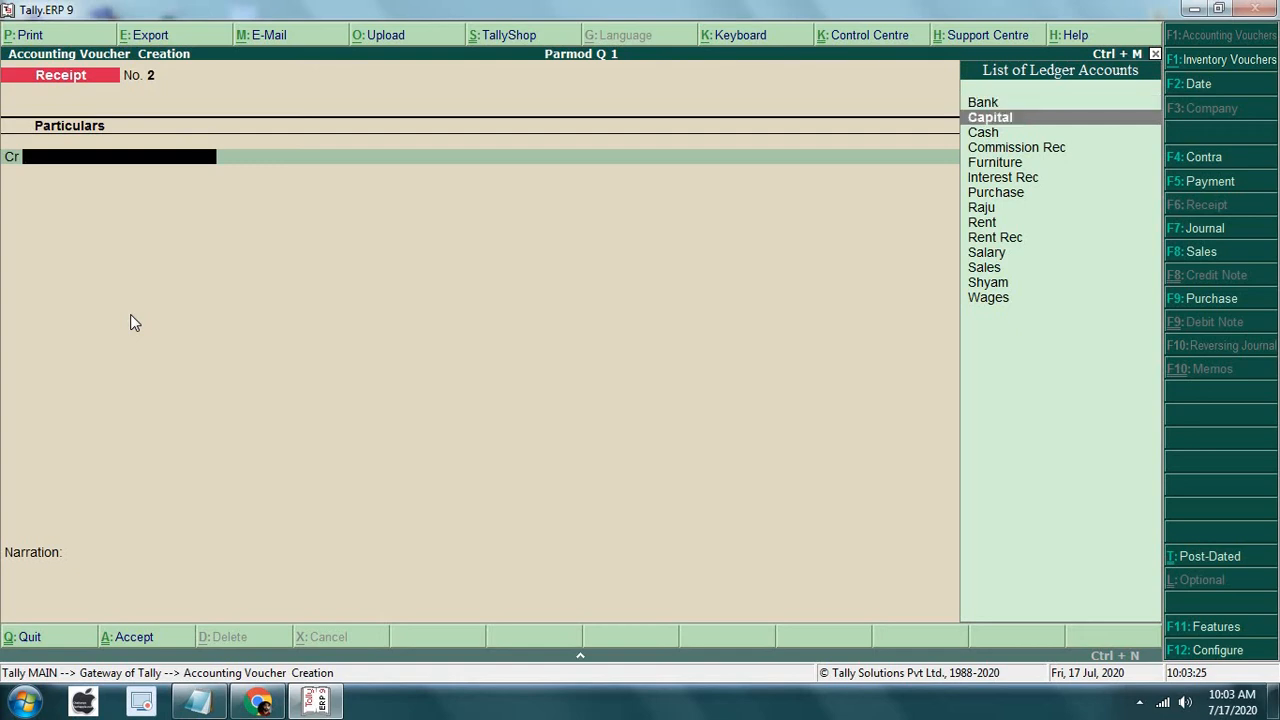
pyautogui.press('Down')
pyautogui.press('Down')
pyautogui.press('Down')
pyautogui.press('Down')
pyautogui.press('Down')
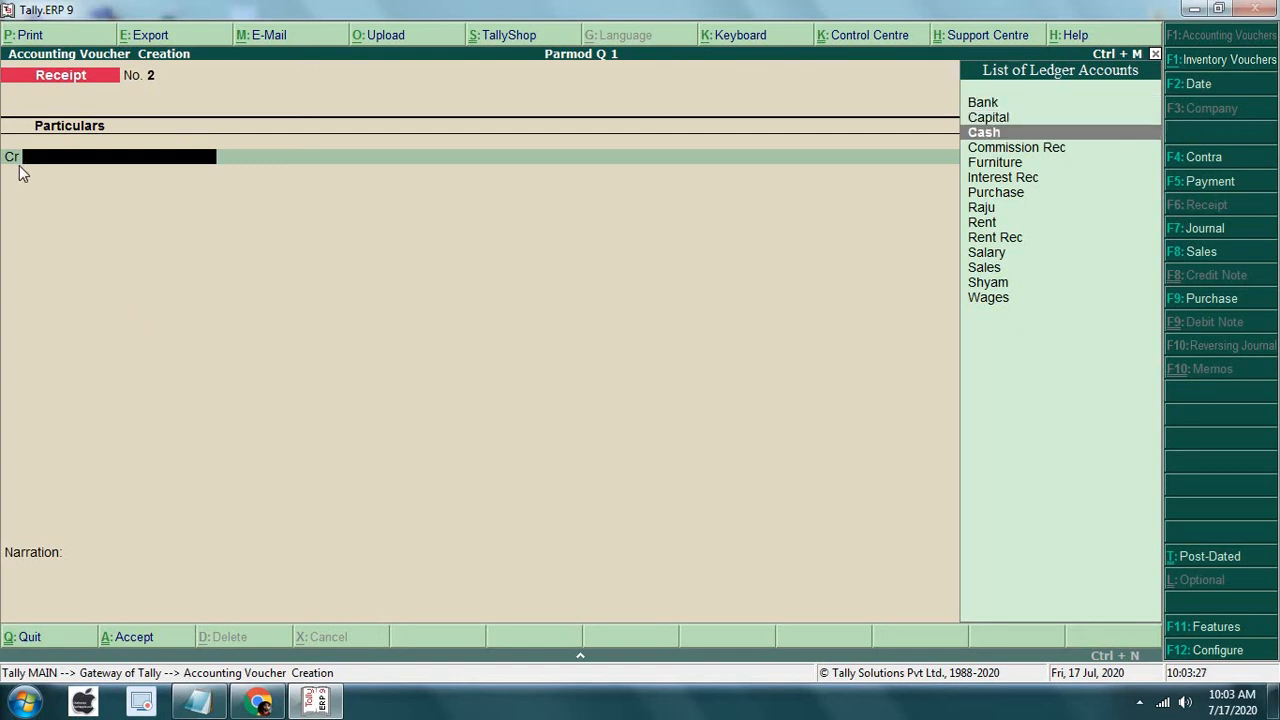
pyautogui.press('Down')
pyautogui.press('Down')
pyautogui.press('Down')
pyautogui.press('Down')
pyautogui.press('Down')
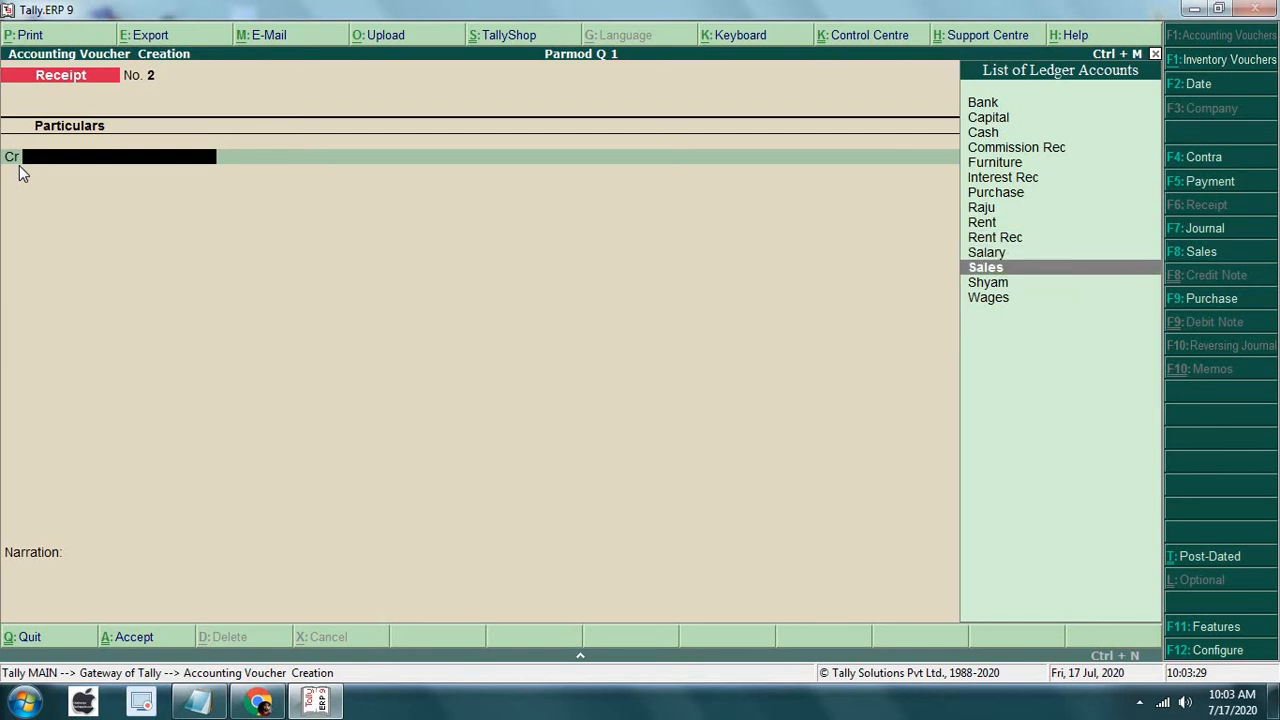
pyautogui.press('Return')
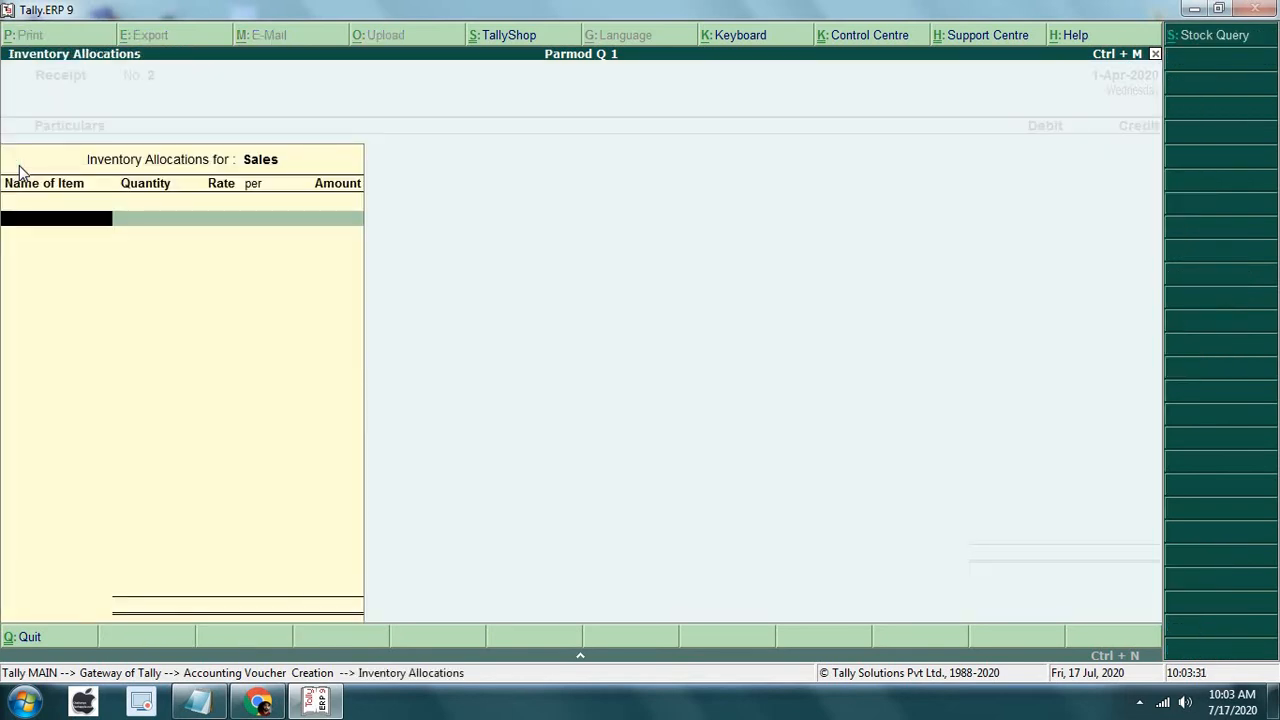
pyautogui.press('Escape')
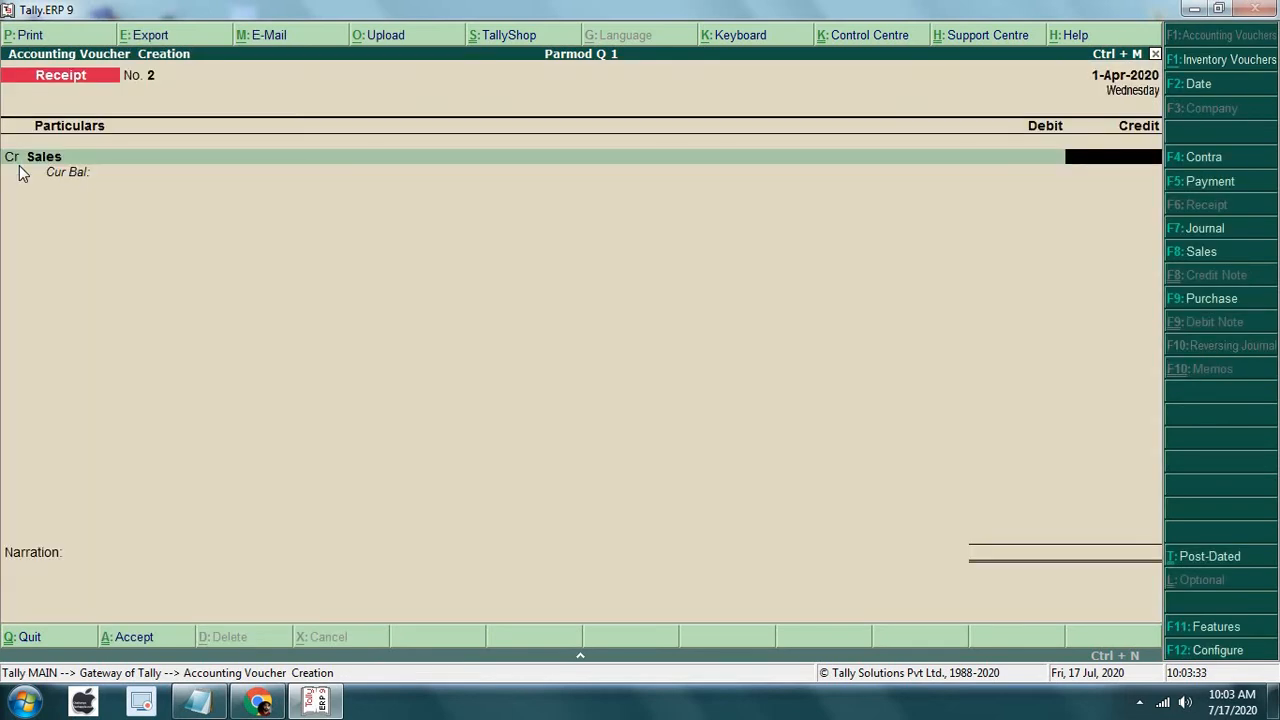
pyautogui.write('45000')
pyautogui.press('Return')
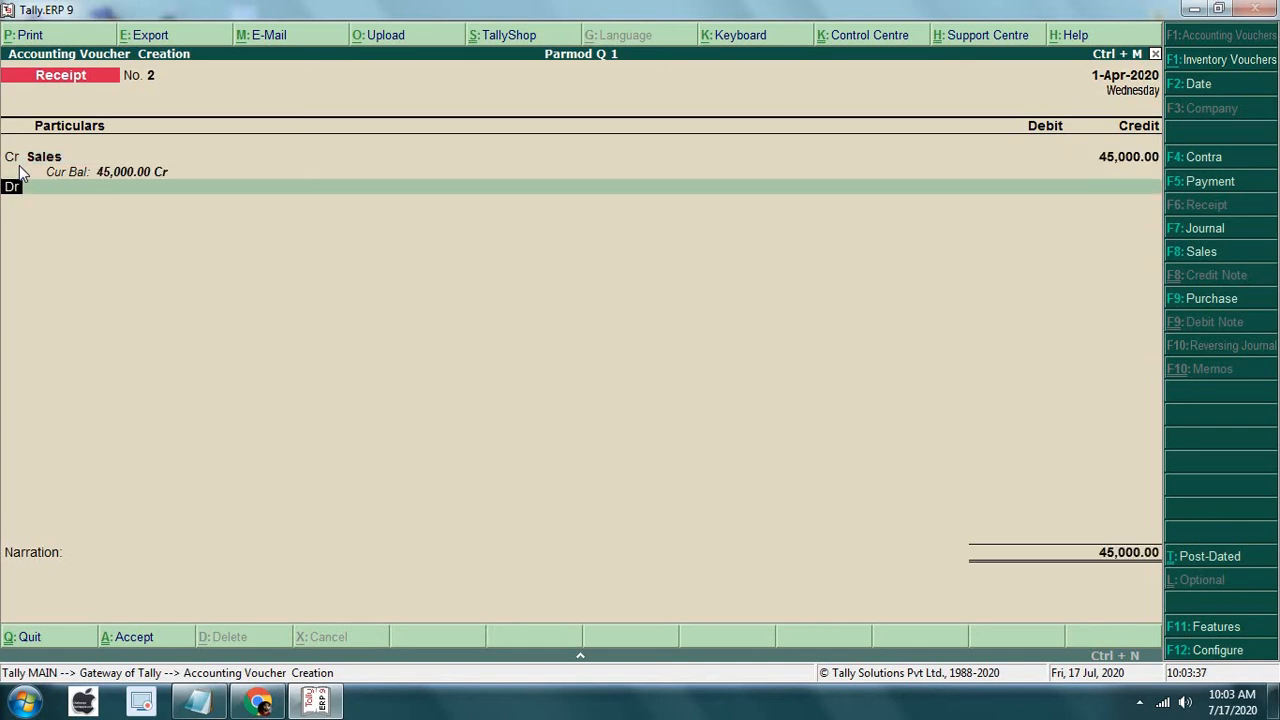
# Debit the Cash ledger with the full 45,000 and save the sales Receipt voucher without a narration
pyautogui.press('Down')
pyautogui.press('Down')
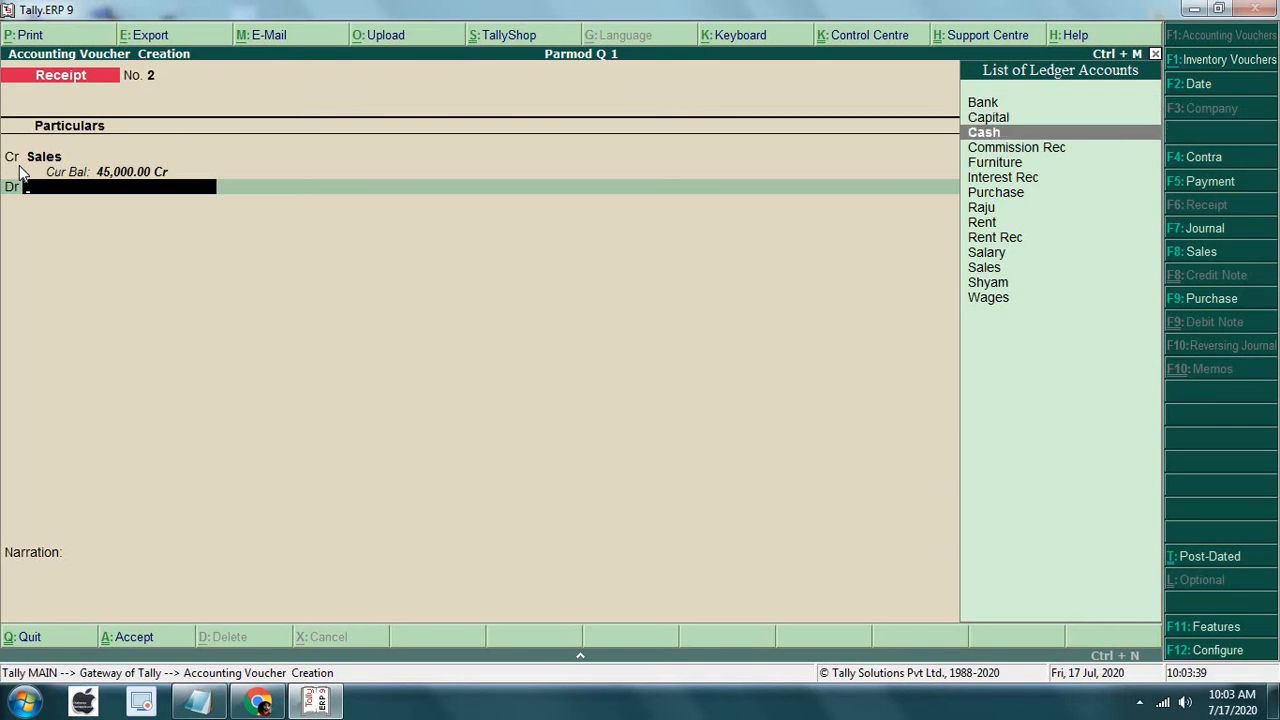
pyautogui.press('Return')
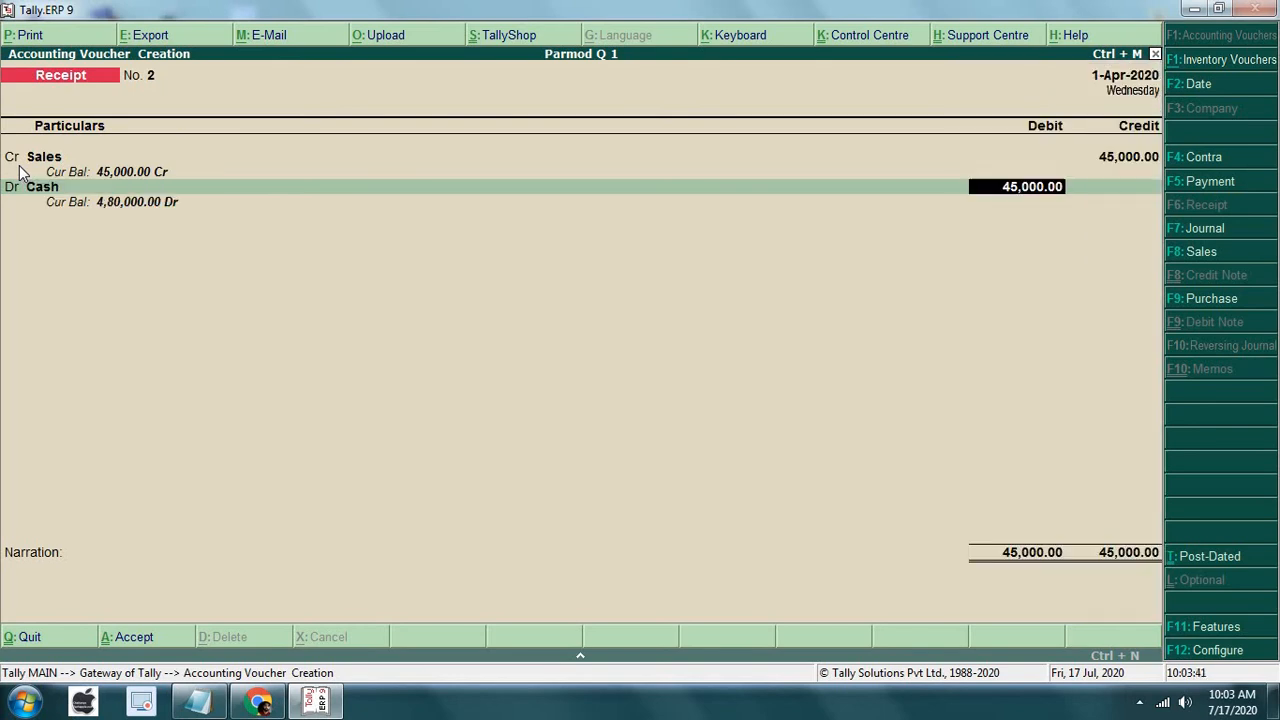
pyautogui.press('Return')
pyautogui.press('Return')
pyautogui.press('Return')
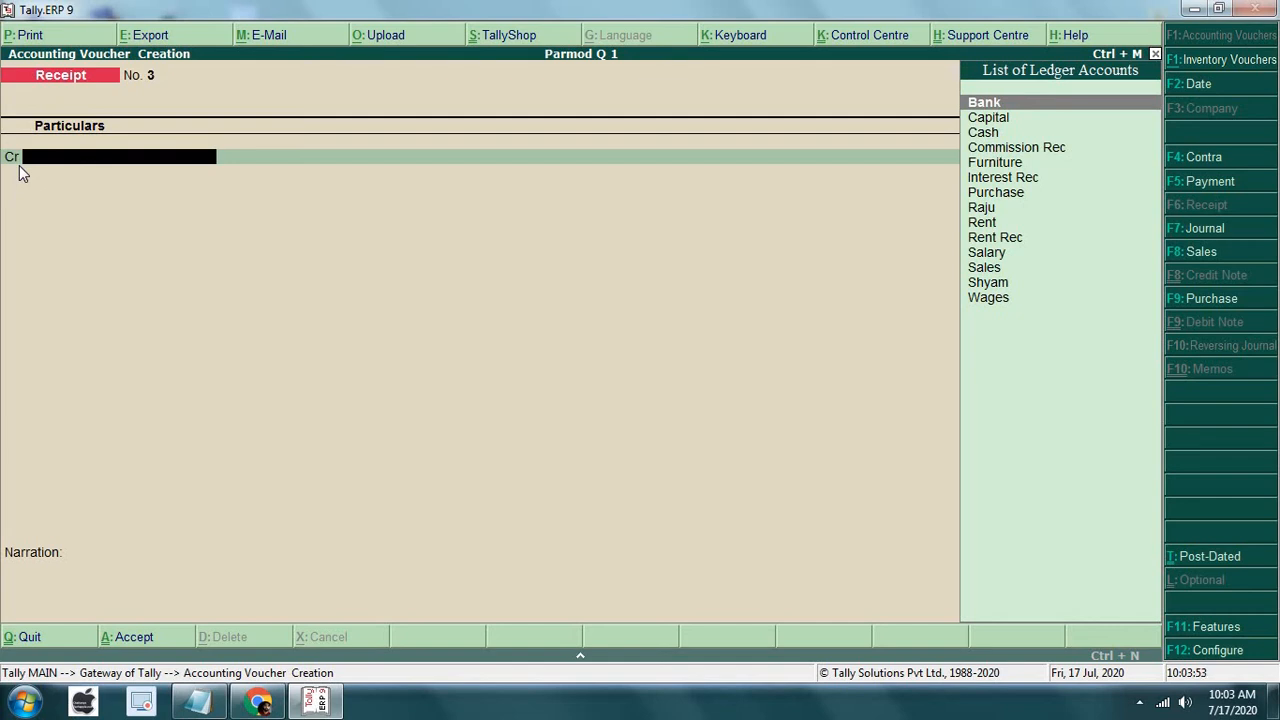
# Start a Payment voucher and debit the Purchase ledger with 27000, leaving its inventory allocation empty
pyautogui.press('F5')
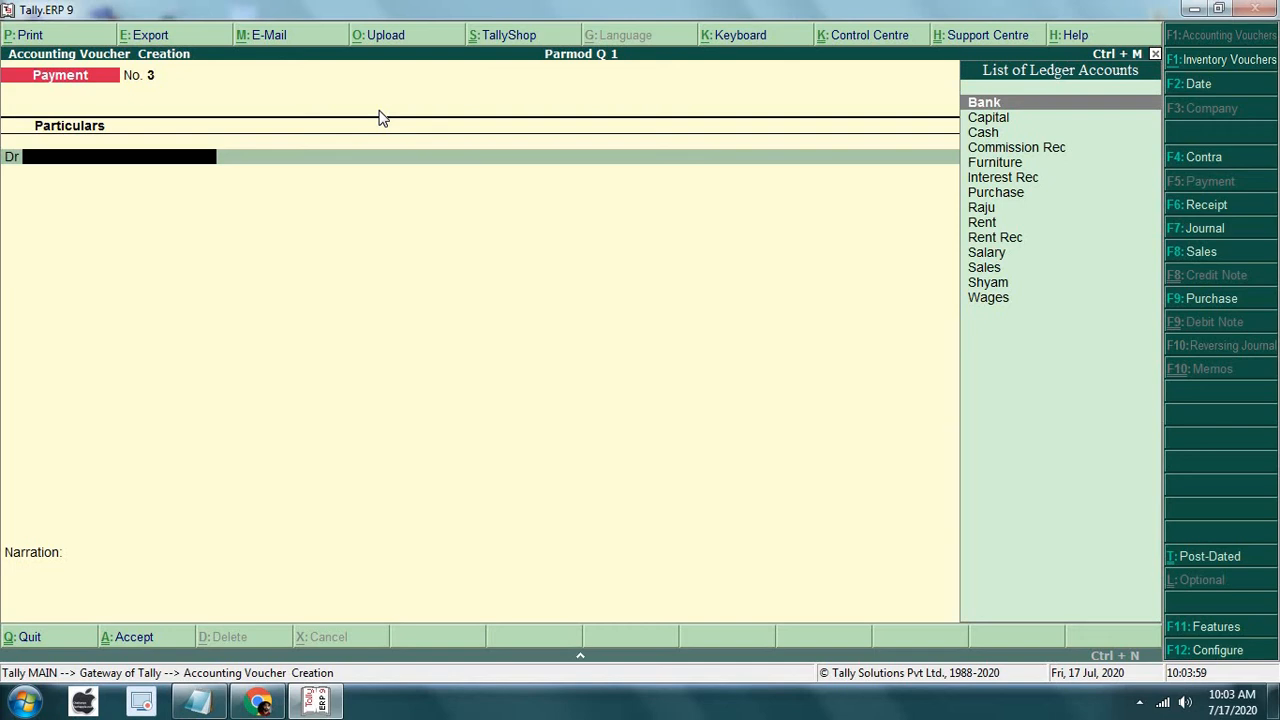
pyautogui.press('Down')
pyautogui.press('Down')
pyautogui.press('Down')
pyautogui.press('Down')
pyautogui.press('Down')
pyautogui.press('Down')
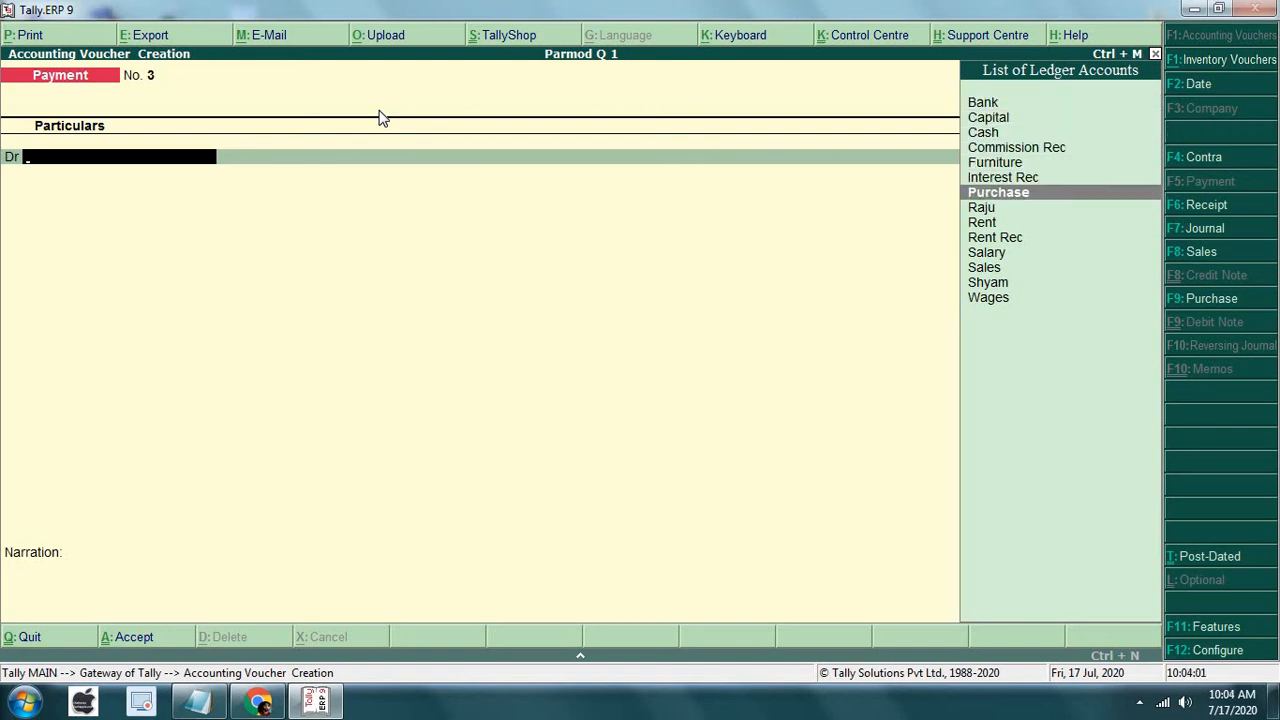
pyautogui.press('Return')
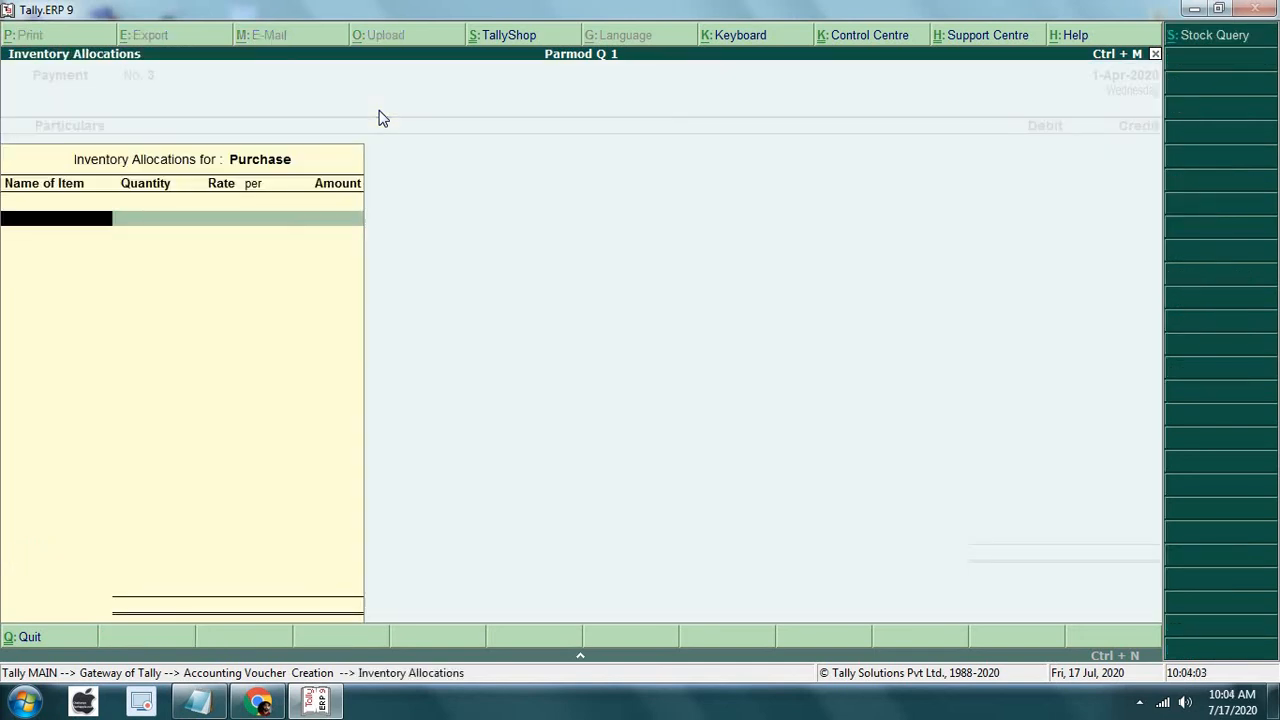
pyautogui.press('Escape')
pyautogui.write('2700')
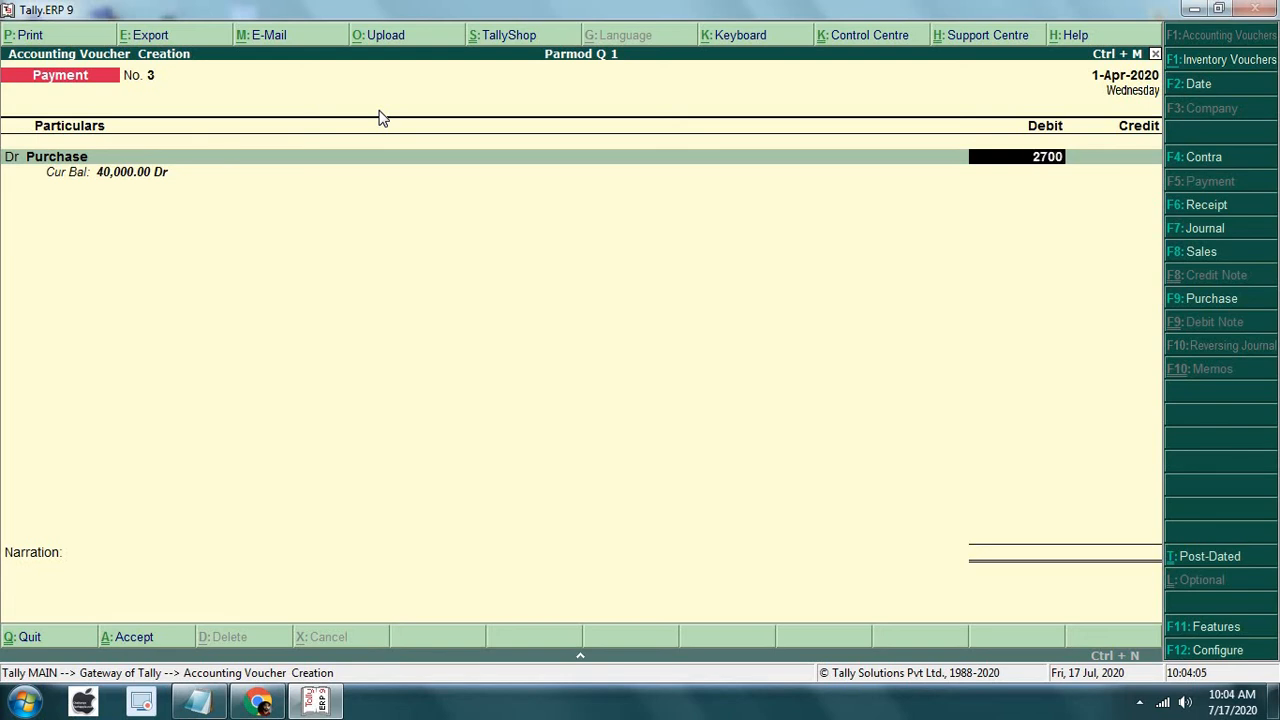
pyautogui.write('0')
pyautogui.press('Return')
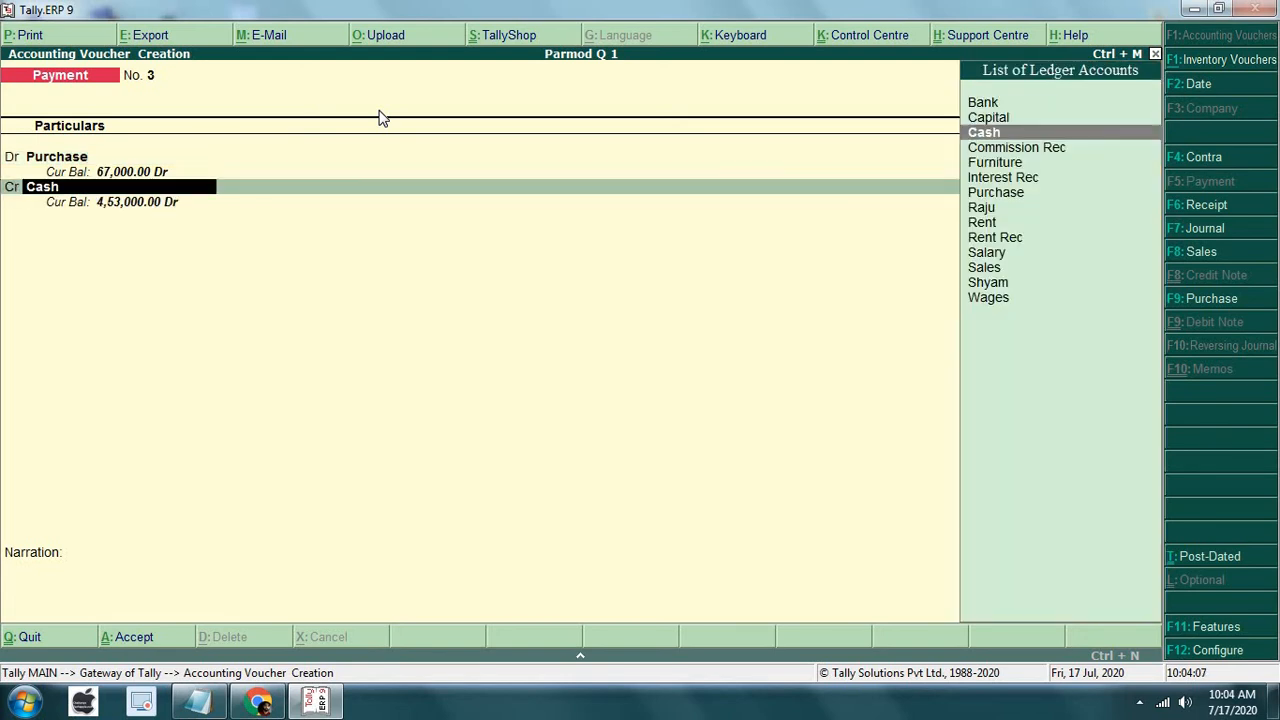
# Credit the Cash ledger with the full 27,000 and save the Payment voucher with a blank narration
pyautogui.press('Return')
pyautogui.press('Return')
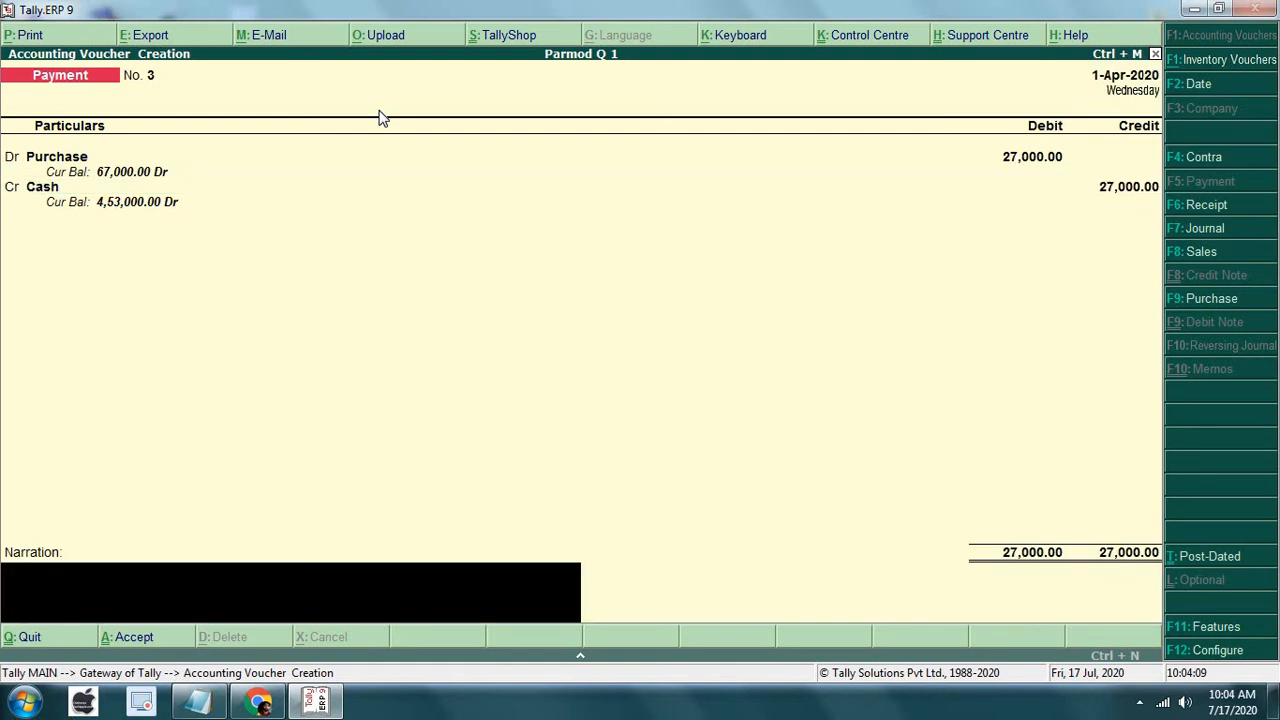
pyautogui.press('Return')
pyautogui.press('Return')
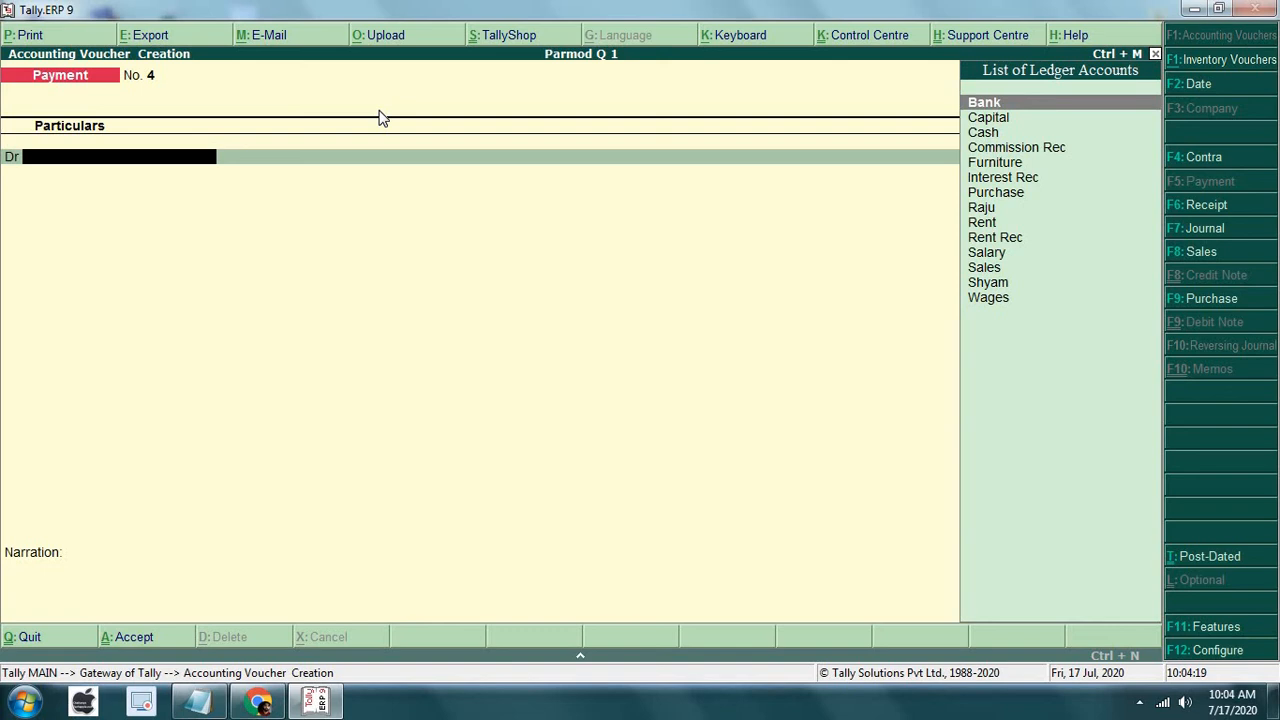
# Consult the voucher rule for credit purchases in Notepad, return to Tally and open a Purchase voucher
pyautogui.click(198, 700)
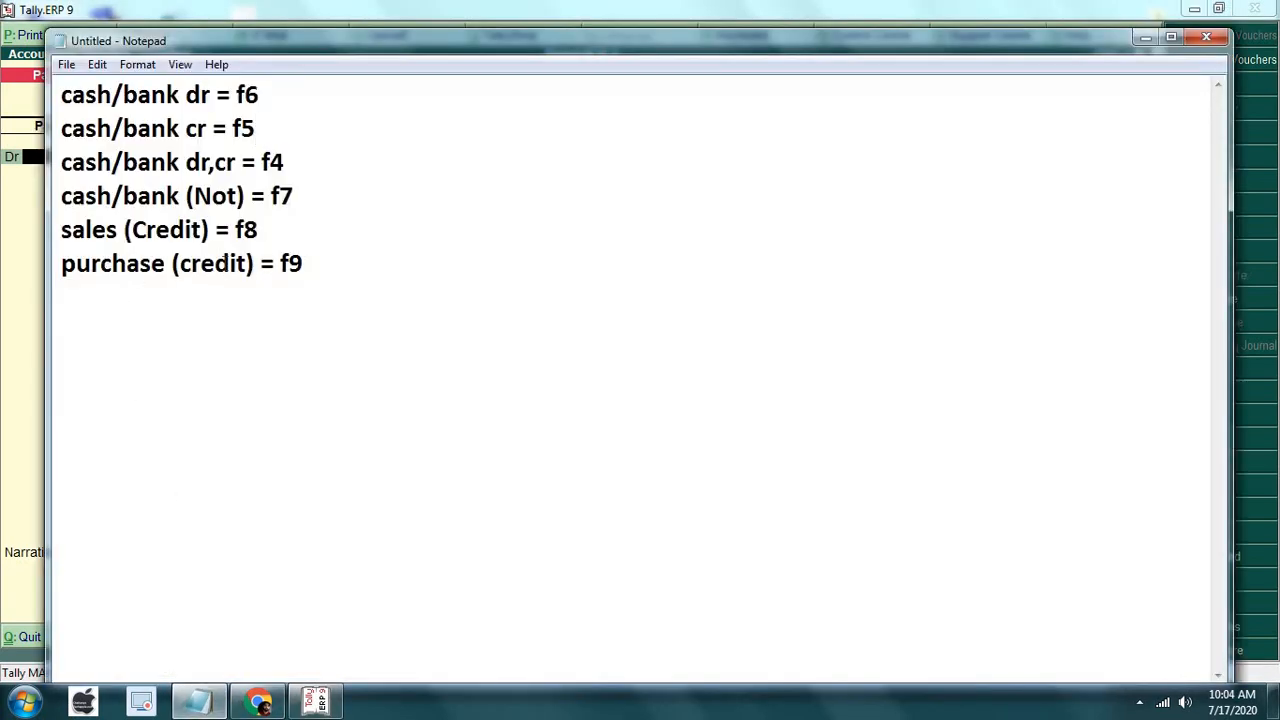
pyautogui.moveTo(335, 263); pyautogui.dragTo(280, 263)
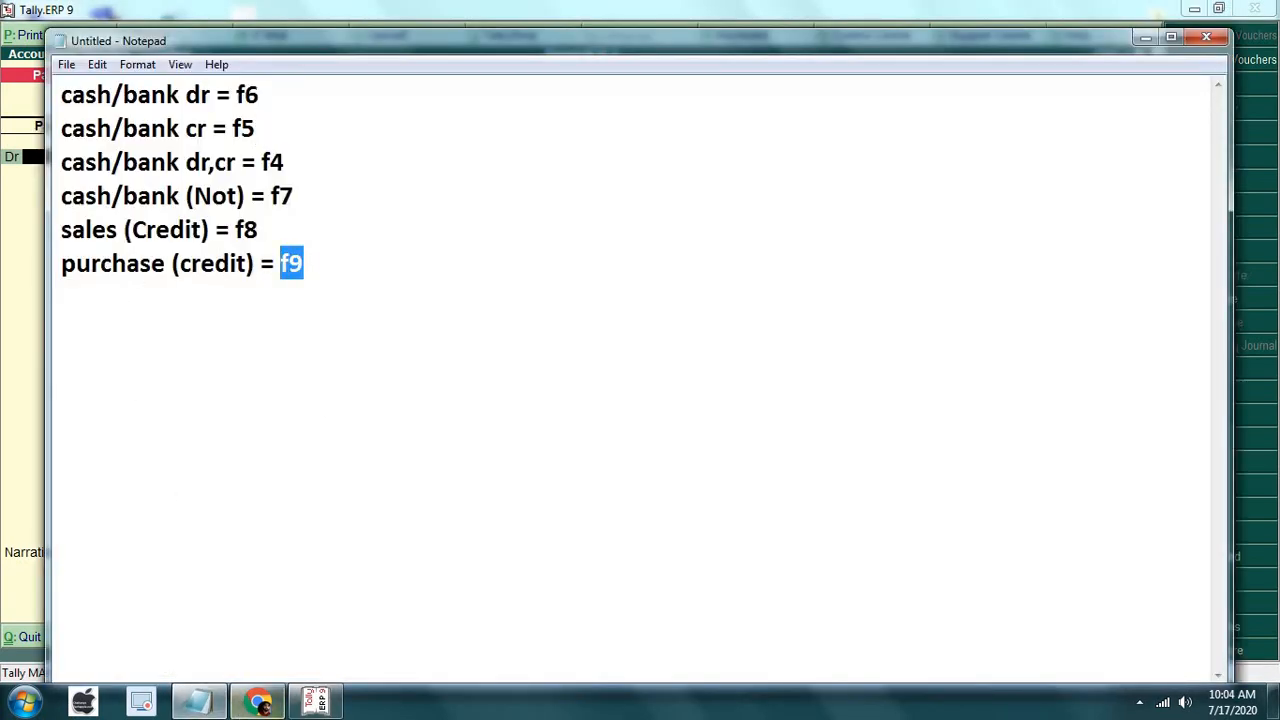
pyautogui.click(316, 700)
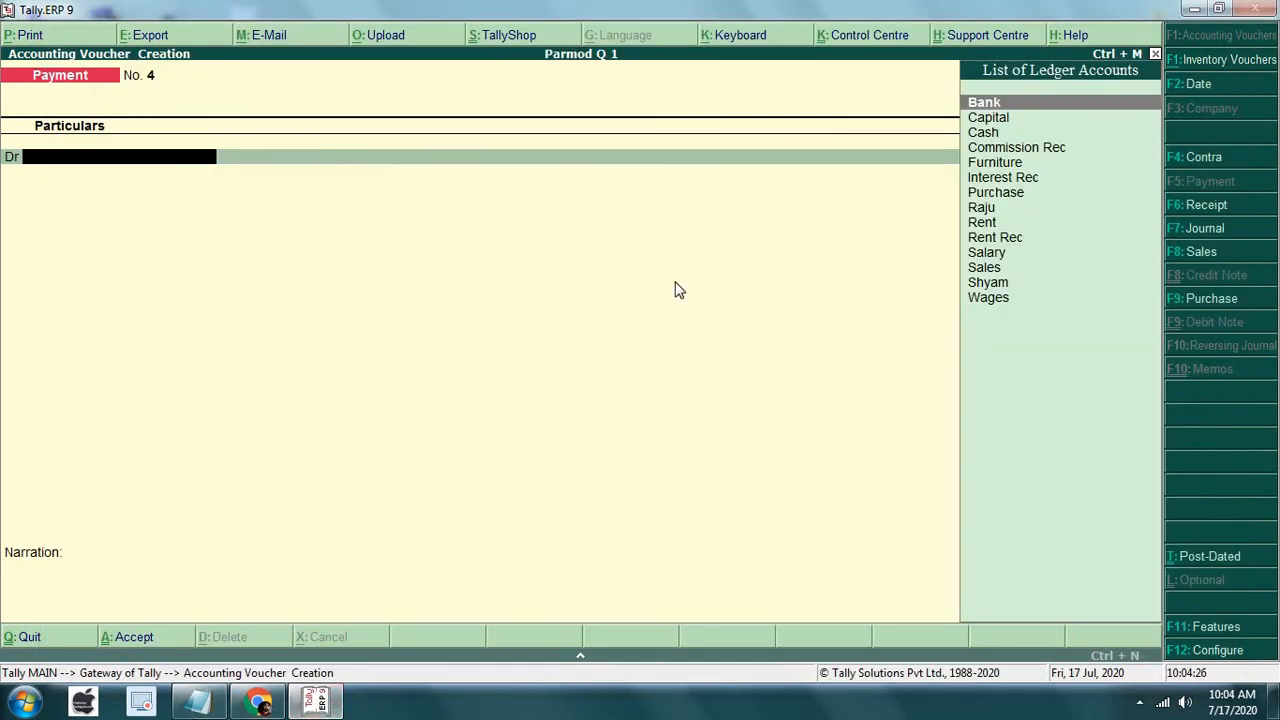
pyautogui.click(1179, 303)
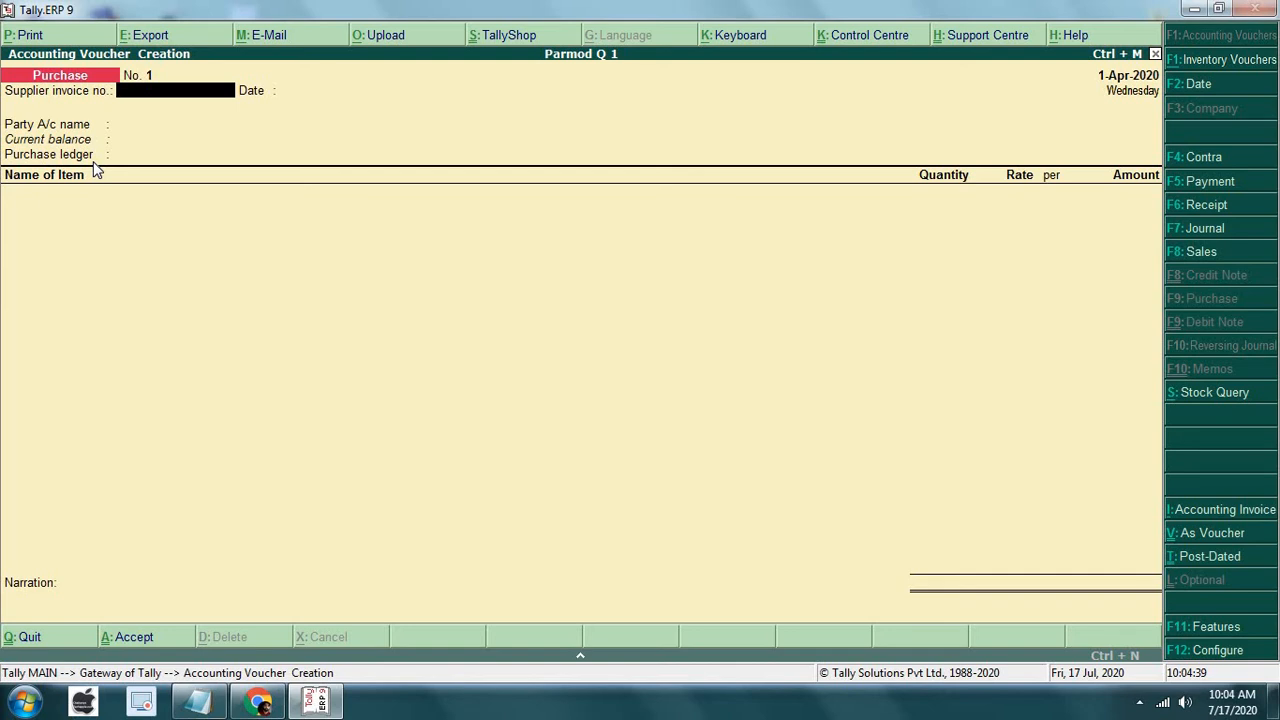
# Switch the Purchase voucher from invoice to voucher mode and leave the supplier invoice number and date blank
pyautogui.click(1181, 540)
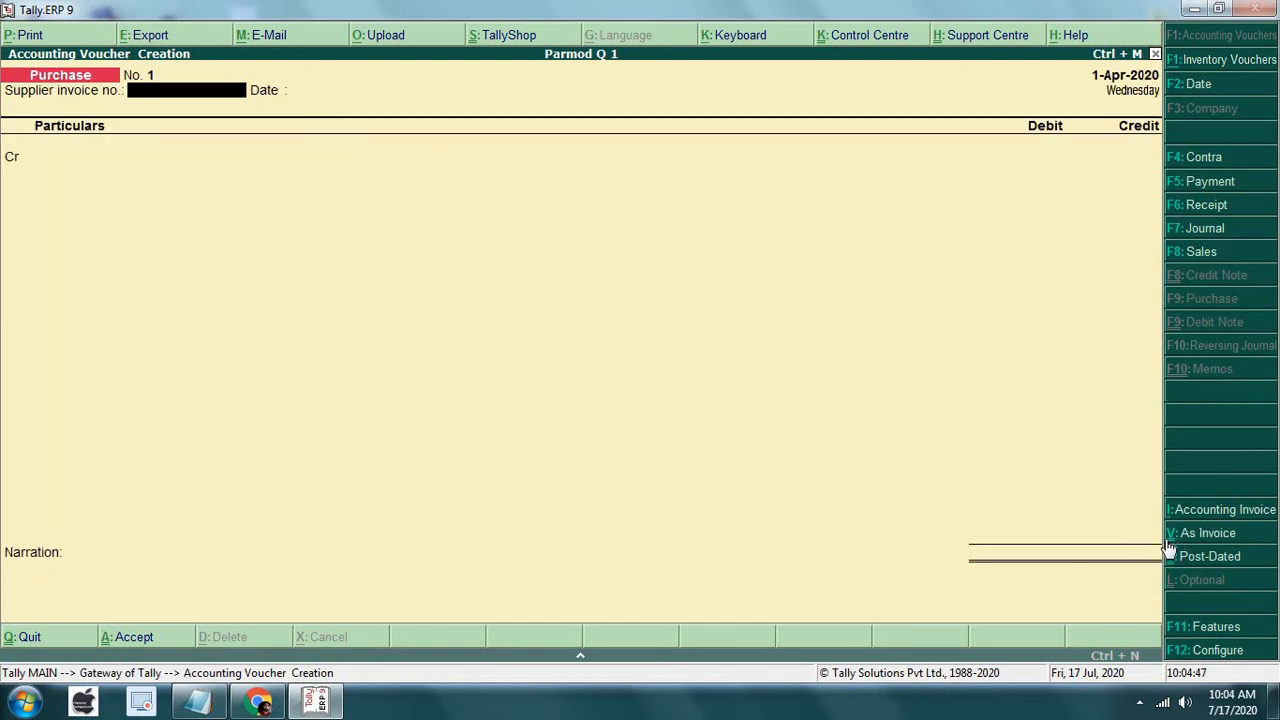
pyautogui.press('Return')
pyautogui.press('Return')
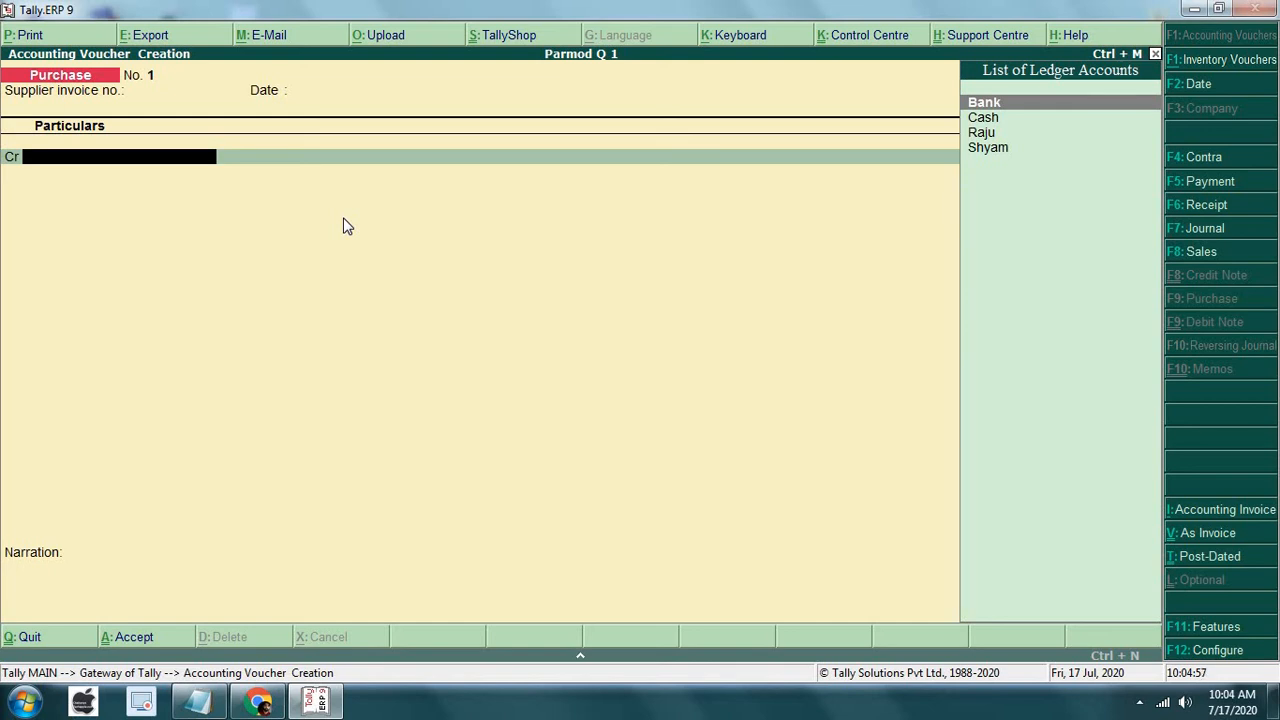
# Credit the supplier's ledger with 84000 in the Purchase voucher, accepting the default supplier details
pyautogui.press('Down')
pyautogui.press('Down')
pyautogui.press('Down')
pyautogui.press('Return')
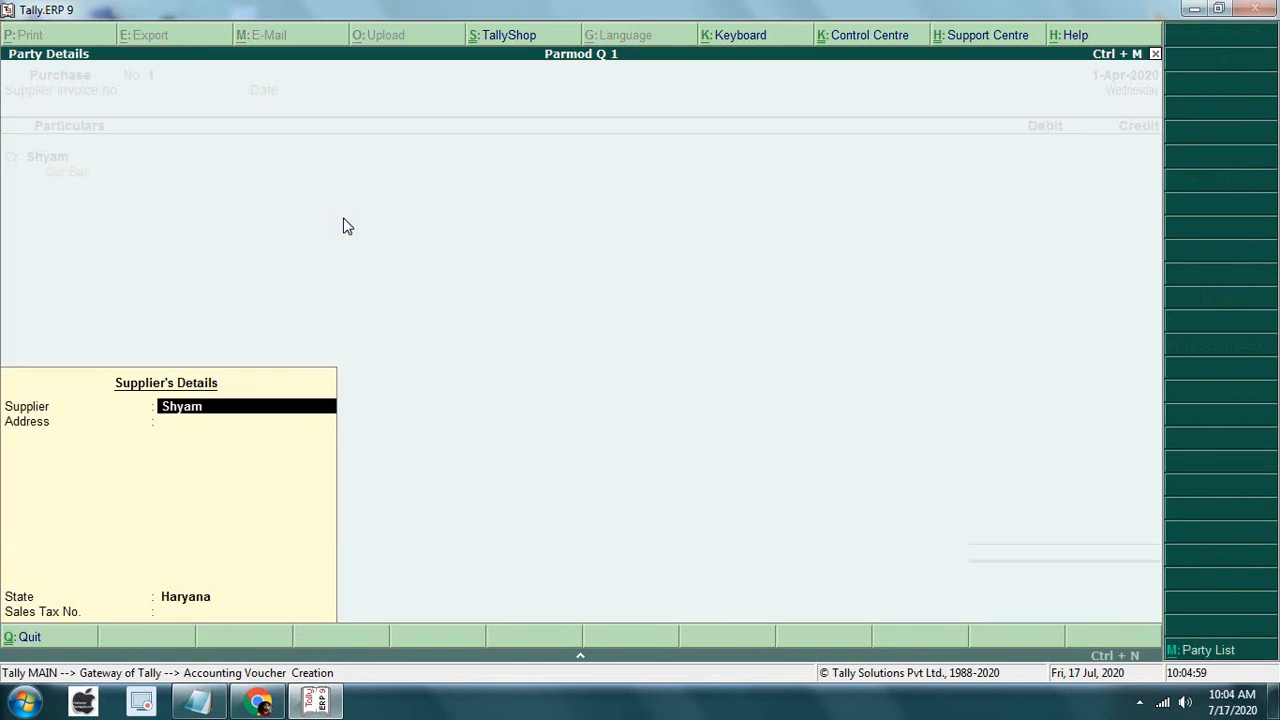
pyautogui.press('Return')
pyautogui.press('Return')
pyautogui.press('Return')
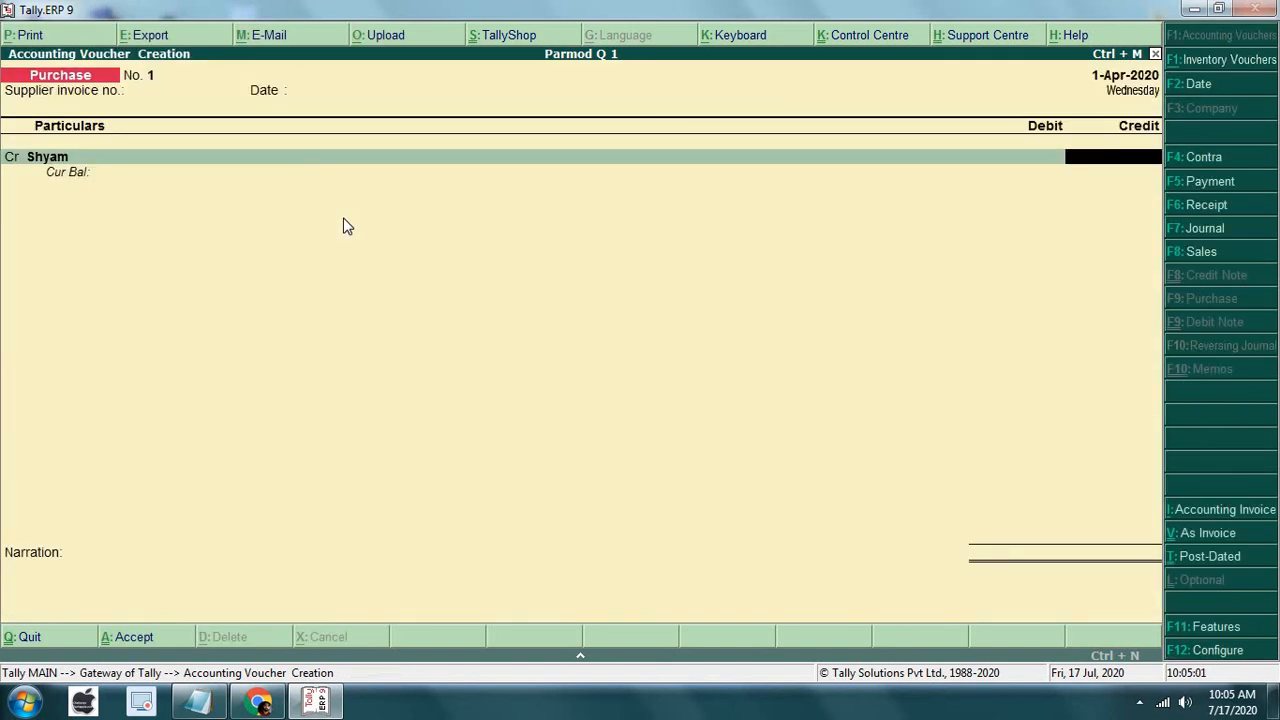
pyautogui.write('84000')
pyautogui.press('Return')
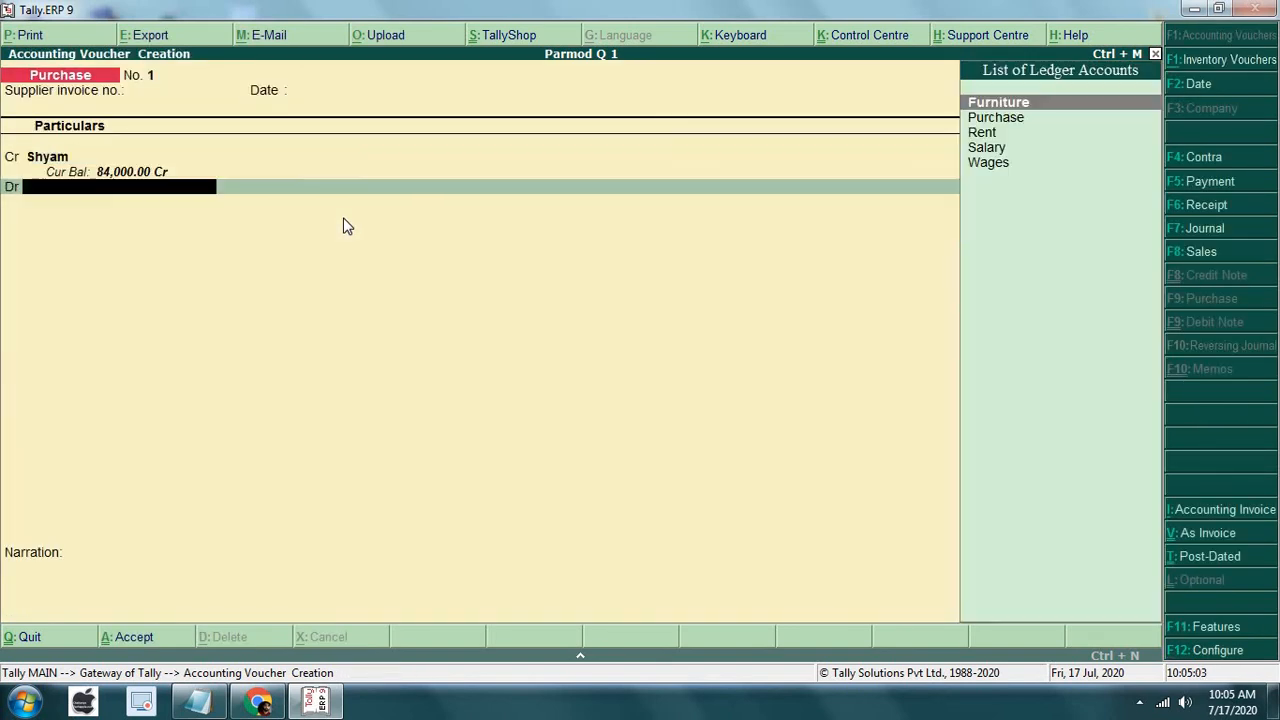
# Debit the Purchase ledger with the full 84,000 and save the Purchase voucher with a blank narration
pyautogui.press('Down')
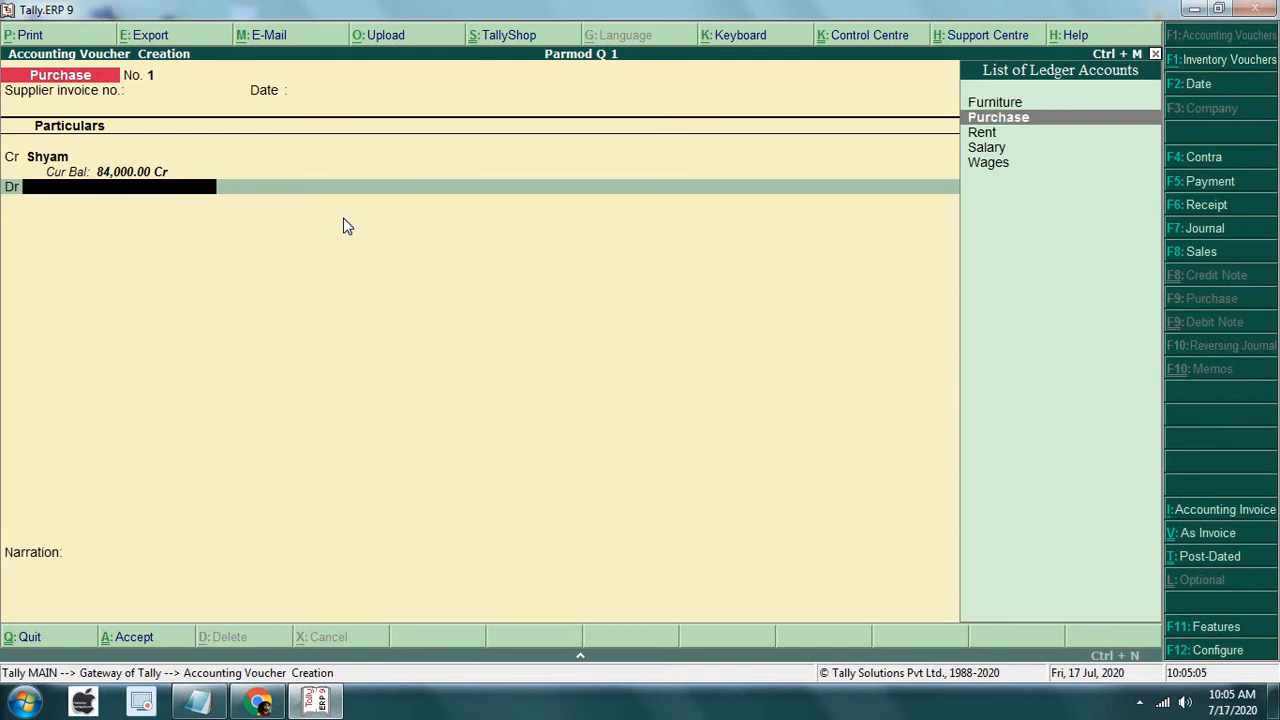
pyautogui.press('Return')
pyautogui.press('Return')
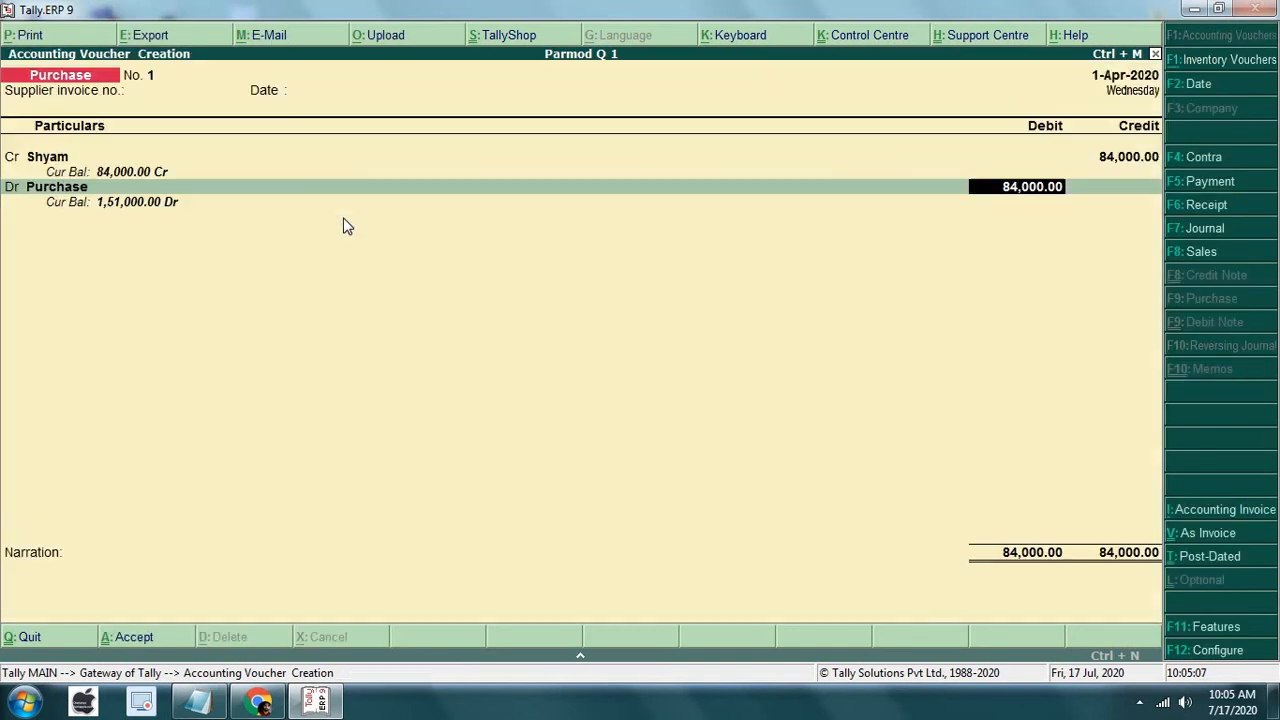
pyautogui.press('Return')
pyautogui.press('Return')
pyautogui.press('Return')
pyautogui.press('Return')
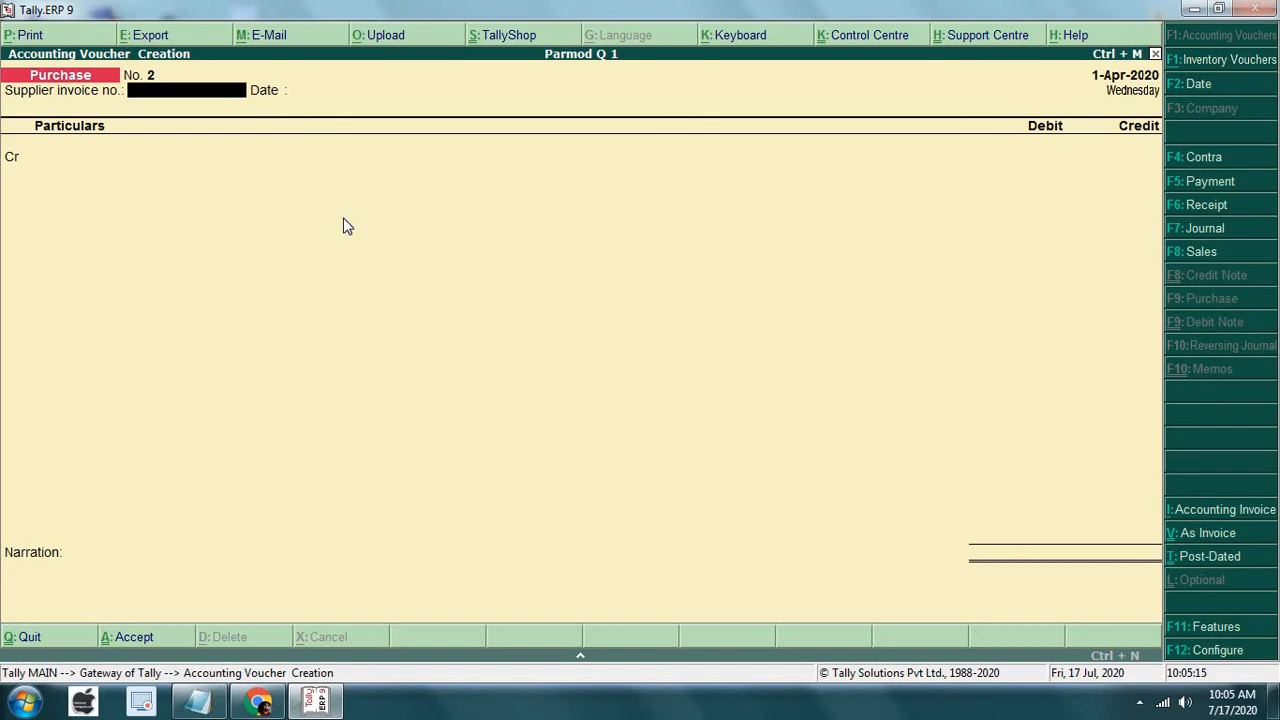
# Open a Sales voucher in voucher mode and debit the buyer's ledger with 125000, accepting the default buyer details
pyautogui.press('F8')
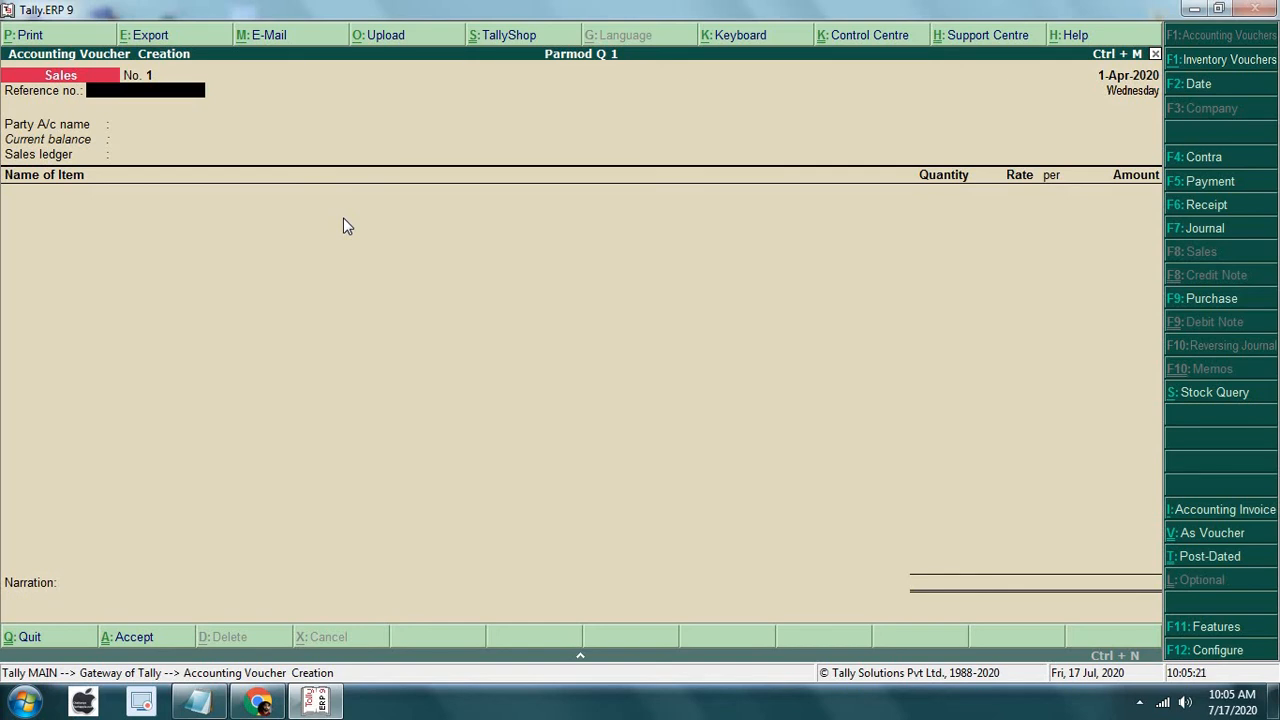
pyautogui.click(1188, 538)
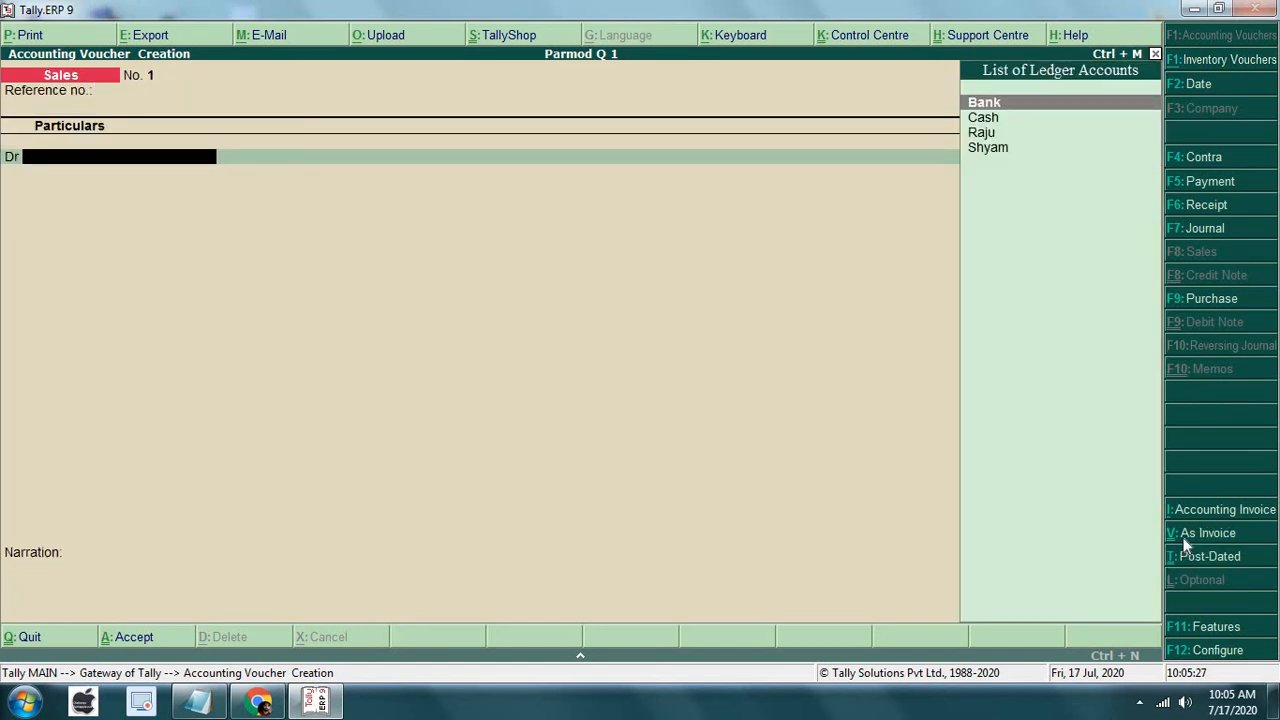
pyautogui.press('Down')
pyautogui.press('Down')
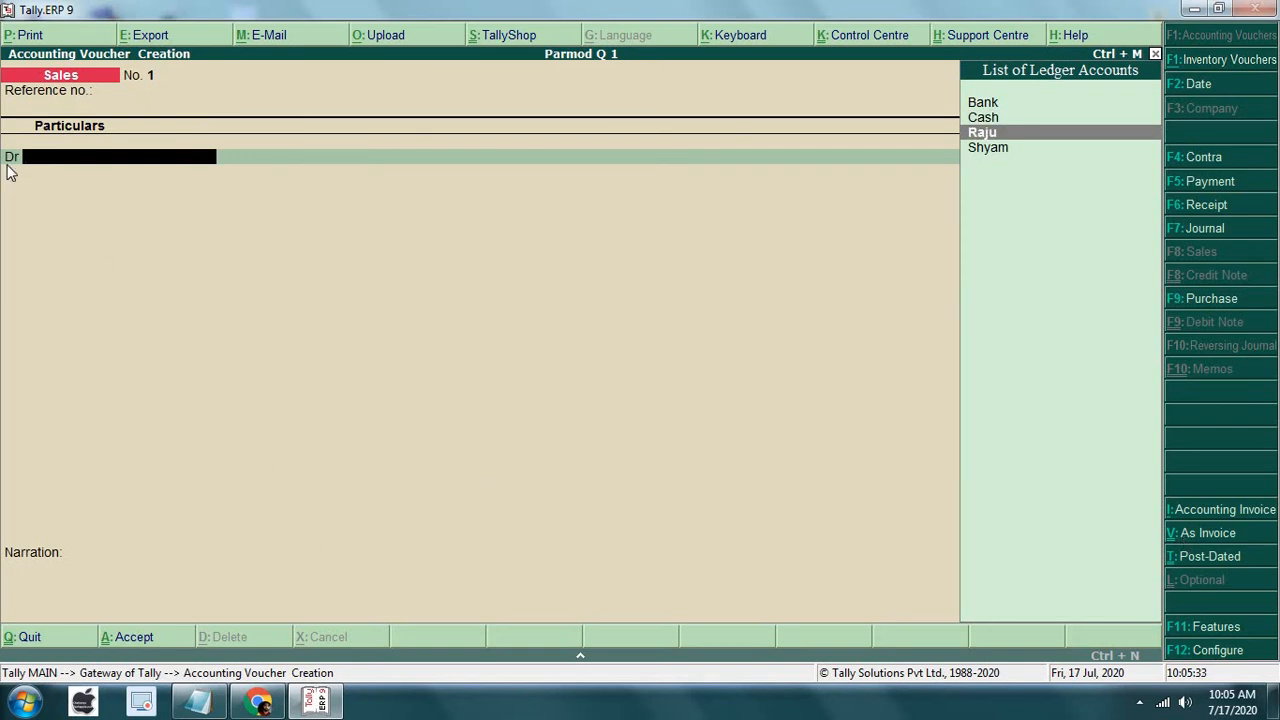
pyautogui.press('Return')
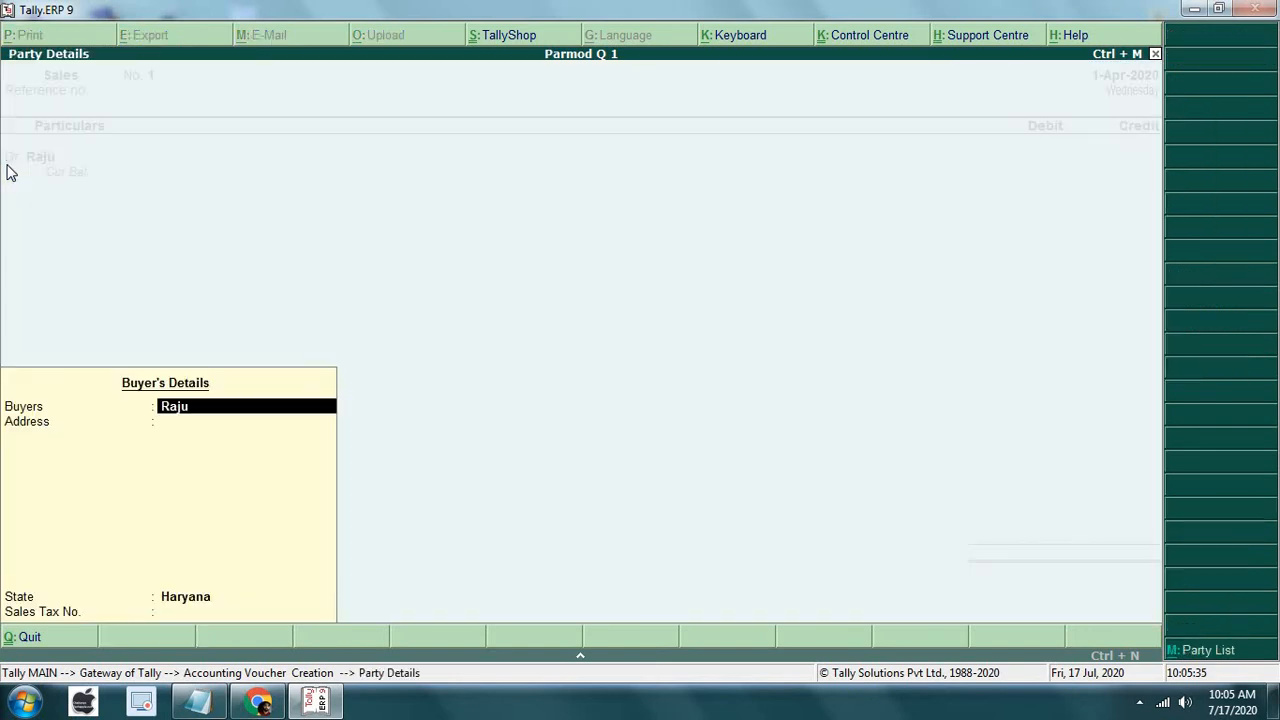
pyautogui.press('Return')
pyautogui.press('Return')
pyautogui.press('Return')
pyautogui.press('Return')
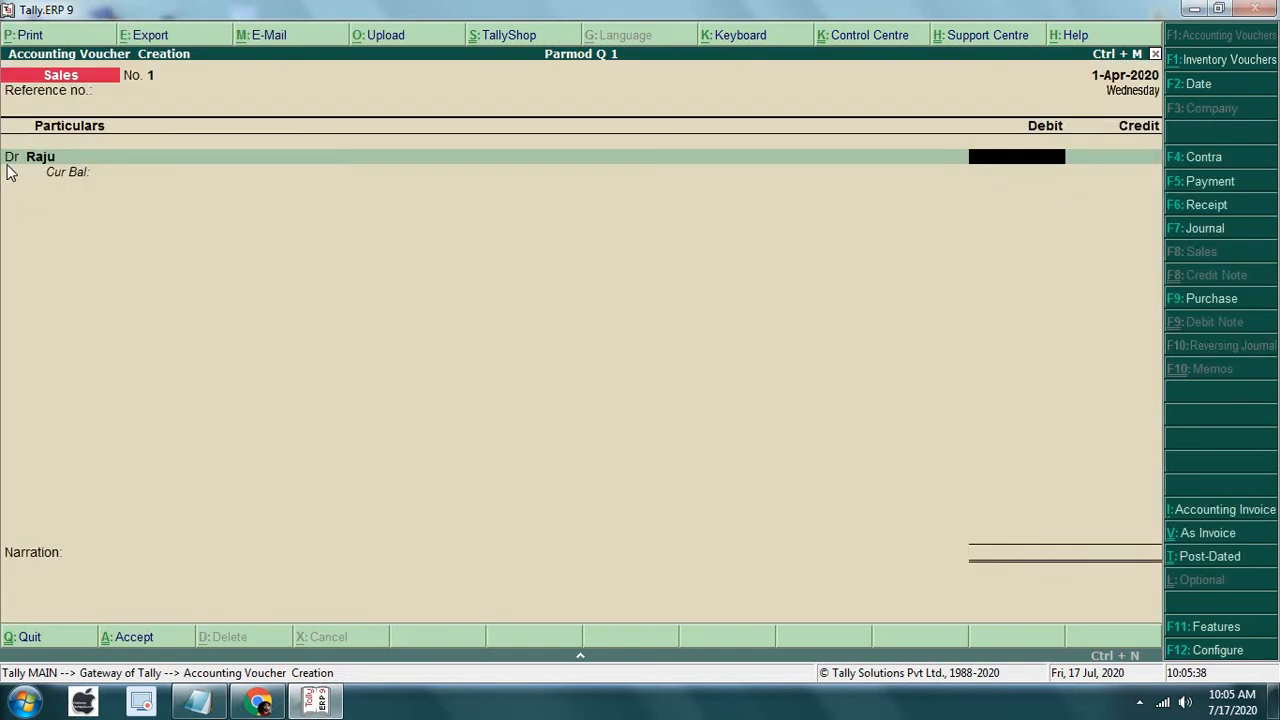
pyautogui.write('125000')
pyautogui.press('Return')
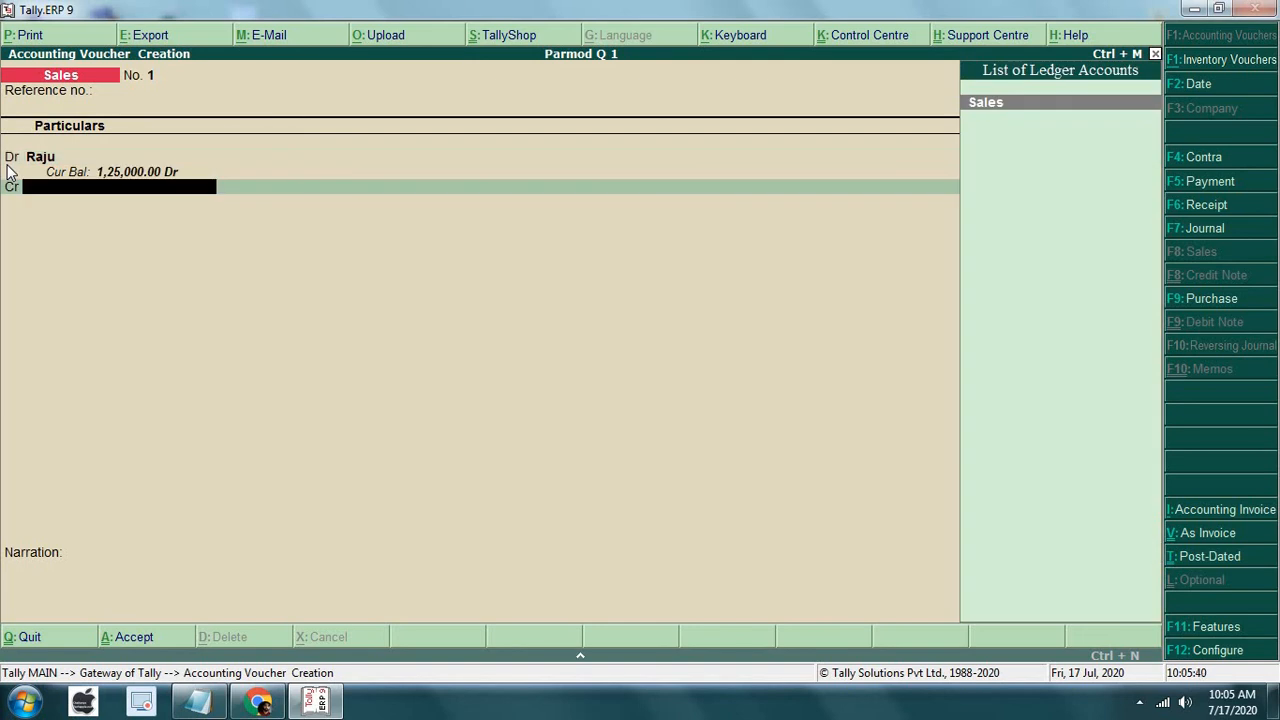
# Credit the Sales ledger with the full 1,25,000 and save the Sales voucher with a blank narration
pyautogui.press('Return')
pyautogui.press('Return')
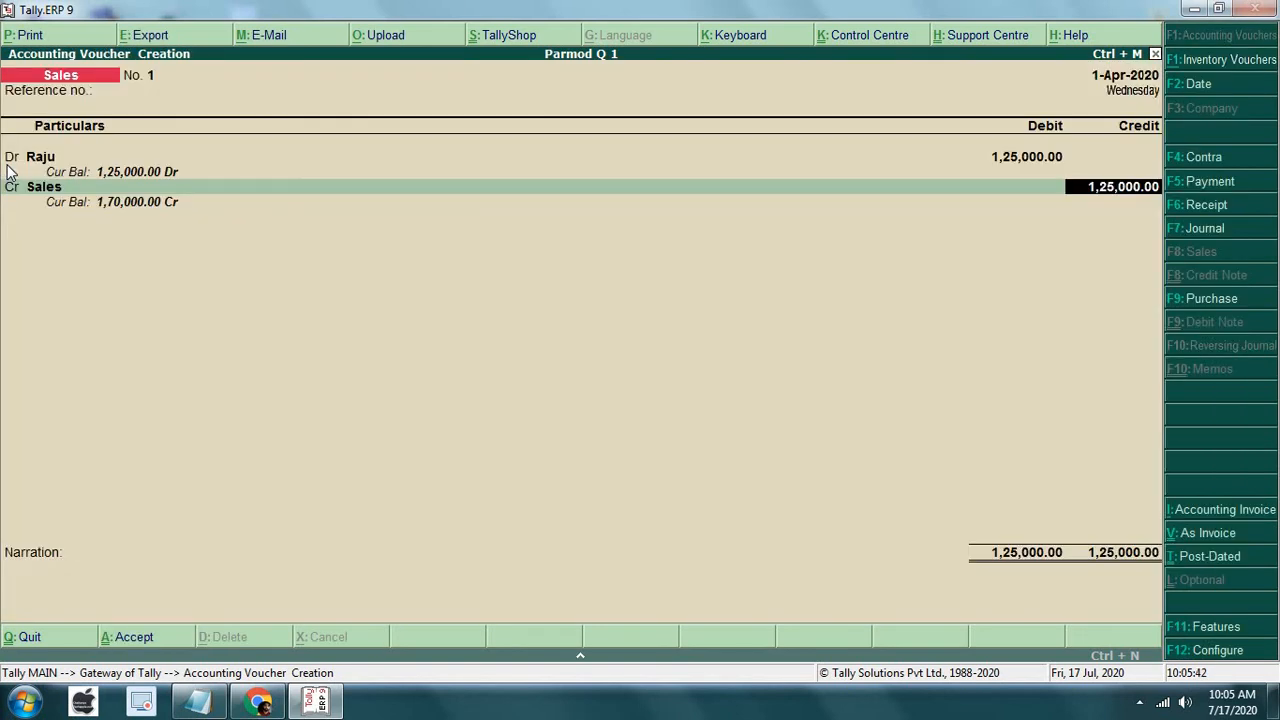
pyautogui.press('Return')
pyautogui.press('Return')
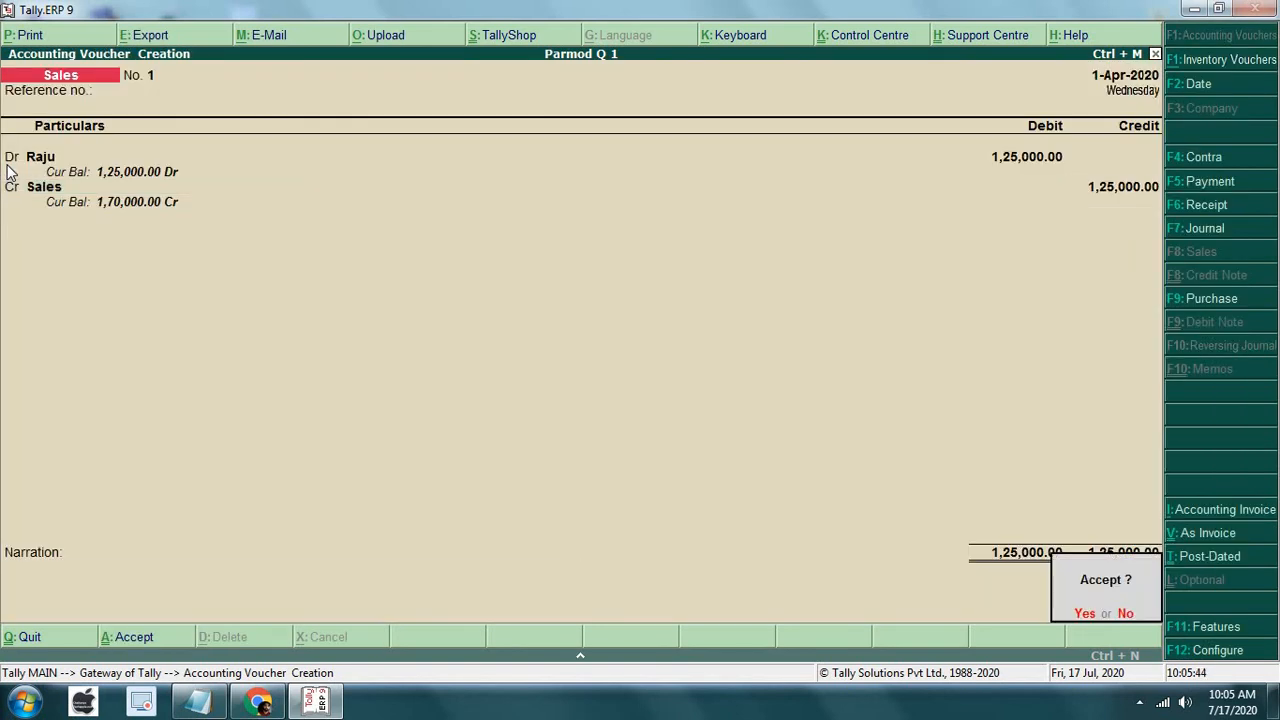
pyautogui.press('Return')
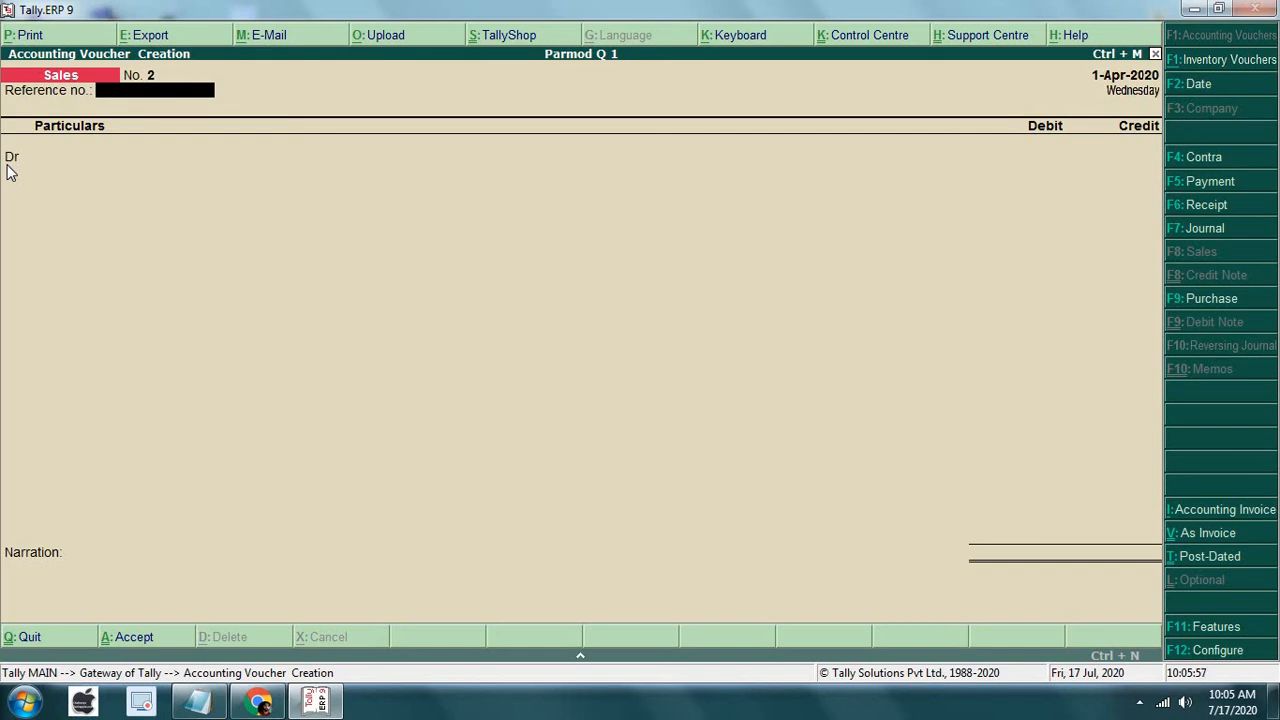
# Start a Payment voucher and debit the Rent ledger with 10000
pyautogui.press('F5')
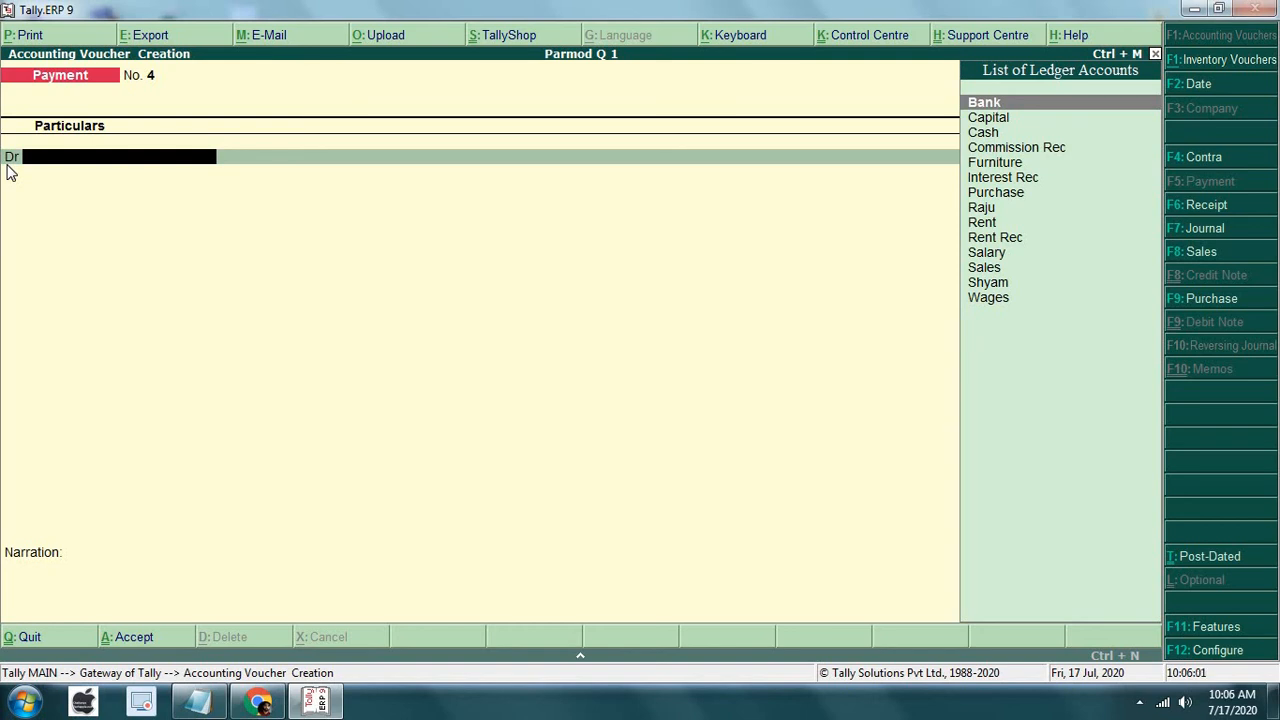
pyautogui.press('Down')
pyautogui.press('Down')
pyautogui.press('Down')
pyautogui.press('Down')
pyautogui.press('Down')
pyautogui.press('Down')
pyautogui.press('Down')
pyautogui.press('Down')
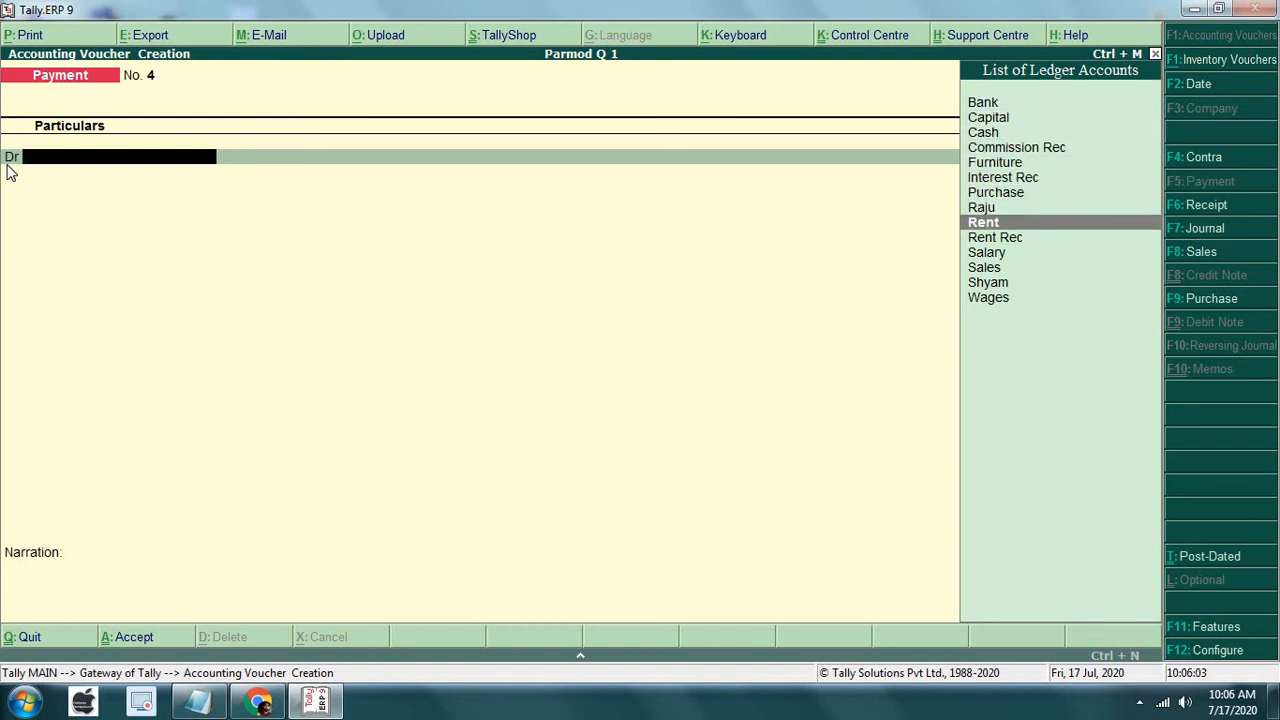
pyautogui.press('Return')
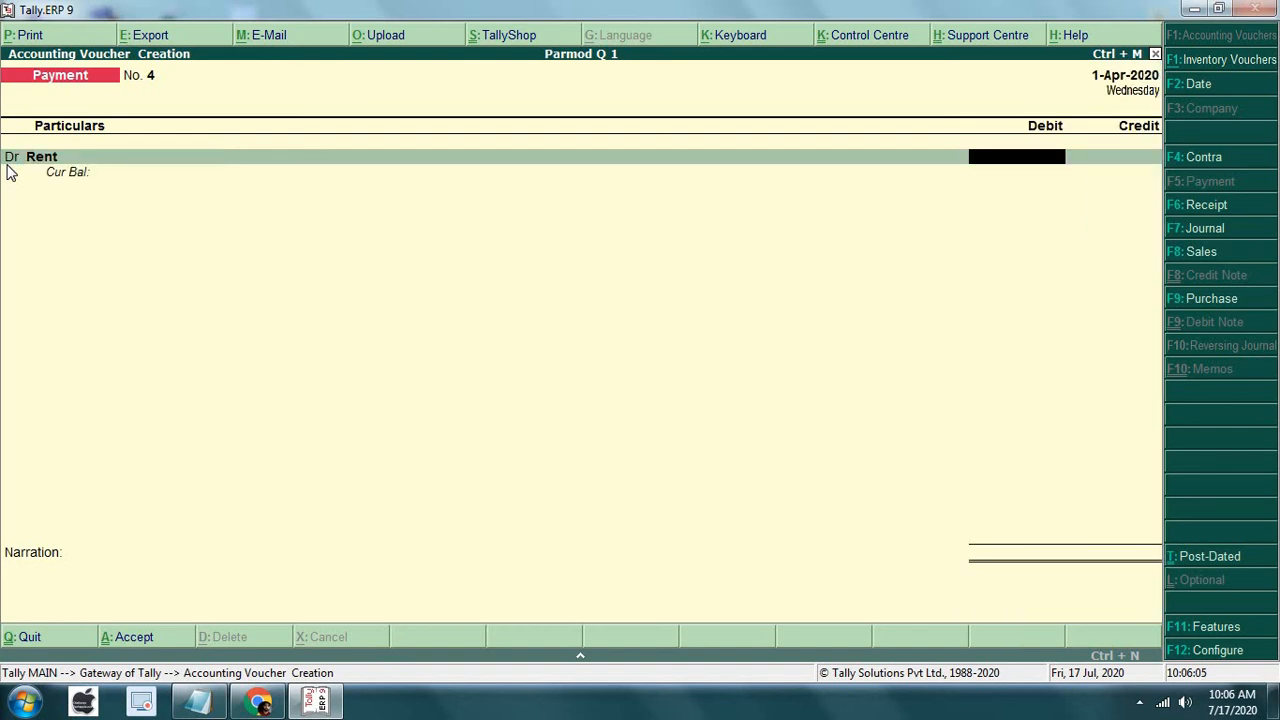
pyautogui.write('10000')
pyautogui.press('Return')
pyautogui.press('Return')
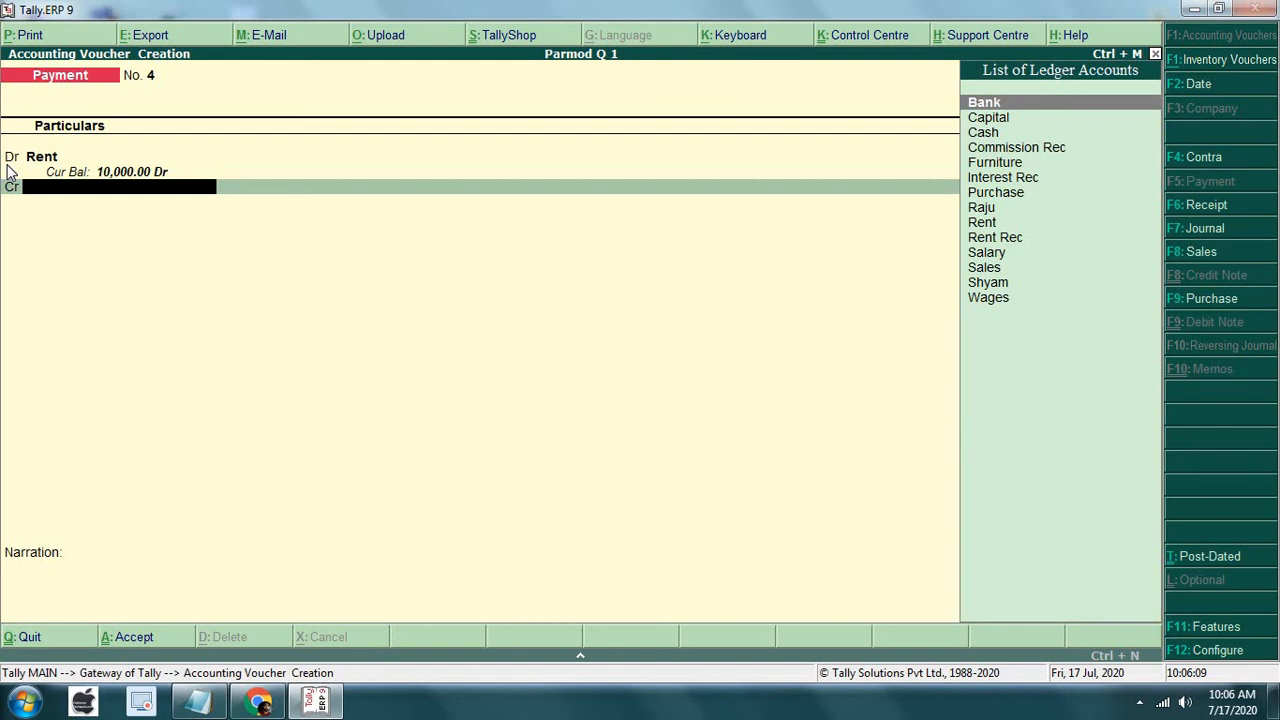
# Credit the Cash ledger with the full 10,000 and save the rent Payment voucher with a blank narration
pyautogui.press('Down')
pyautogui.press('Down')
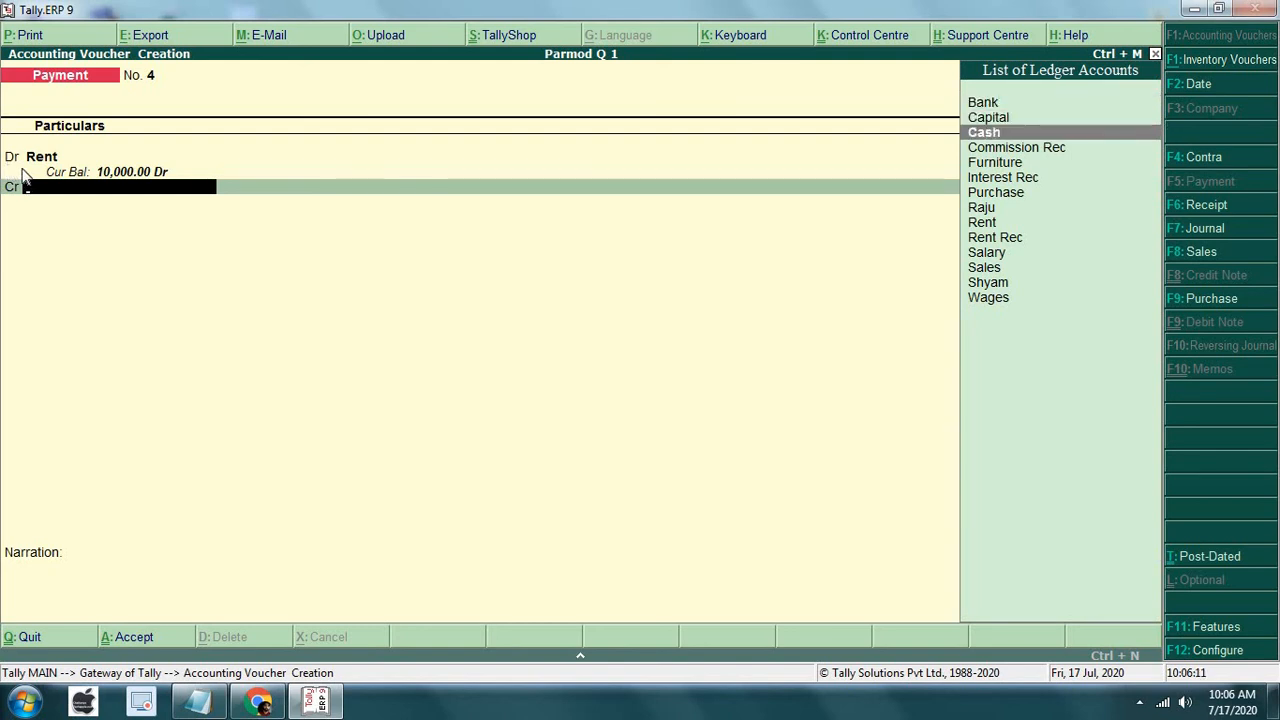
pyautogui.press('Return')
pyautogui.press('Return')
pyautogui.press('Return')
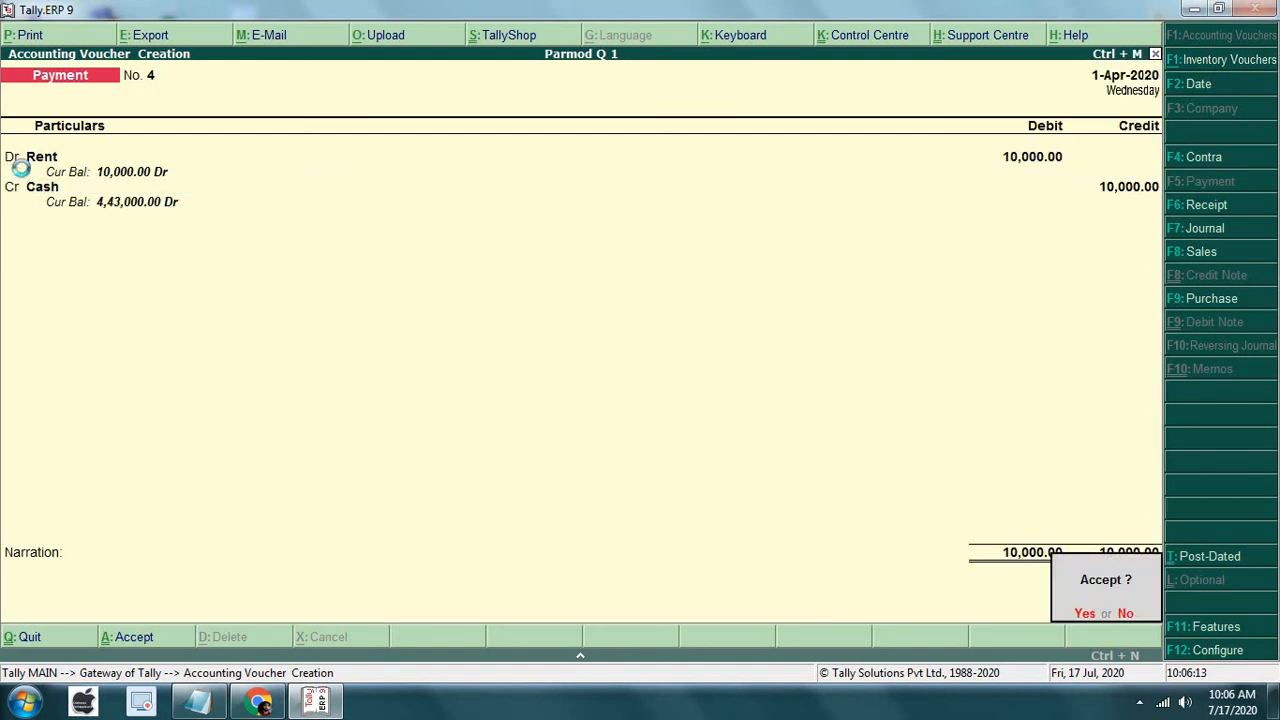
pyautogui.press('Return')
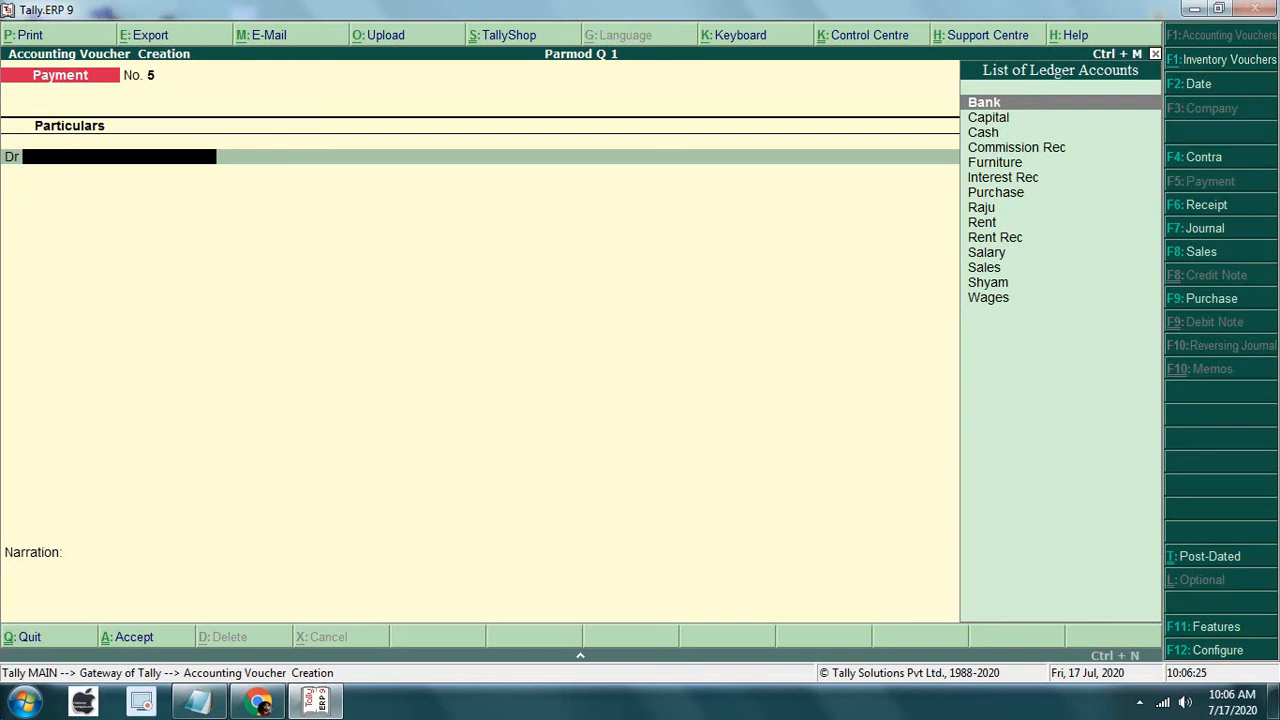
# Consult the voucher rule for cash/bank debit and credit in Notepad, return to Tally and open a Contra voucher
pyautogui.click(199, 702)
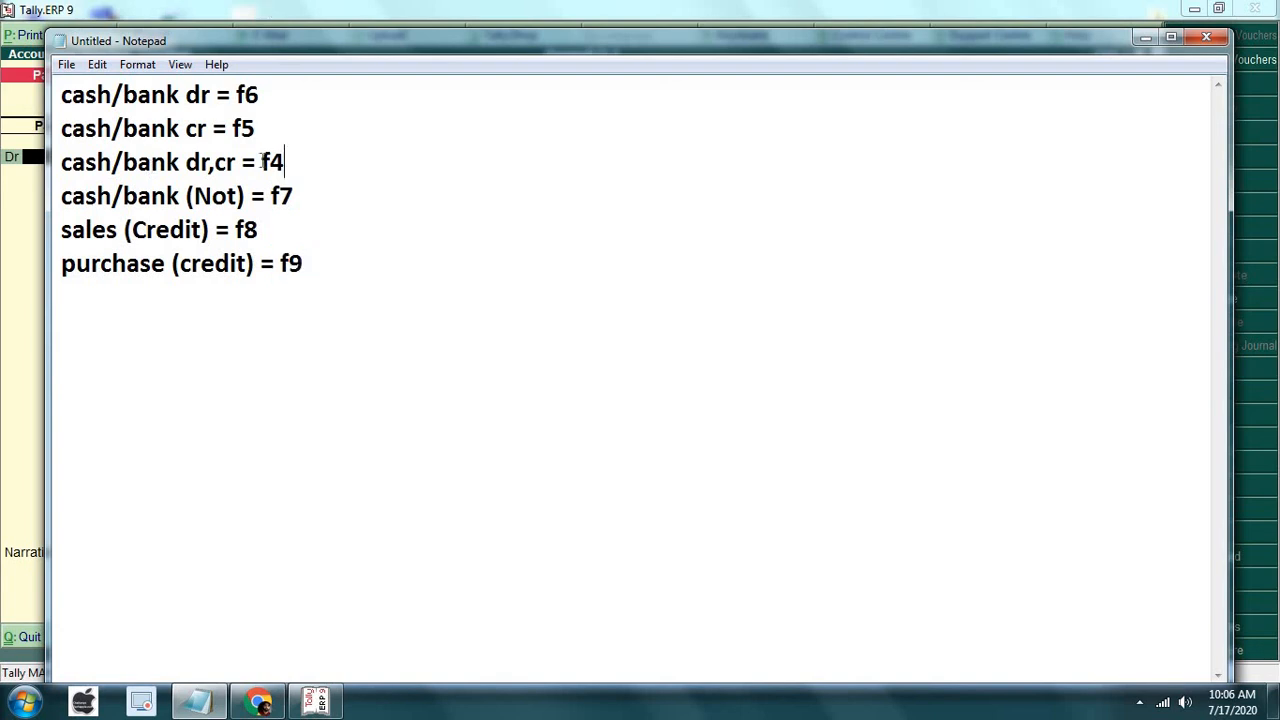
pyautogui.doubleClick(282, 163)
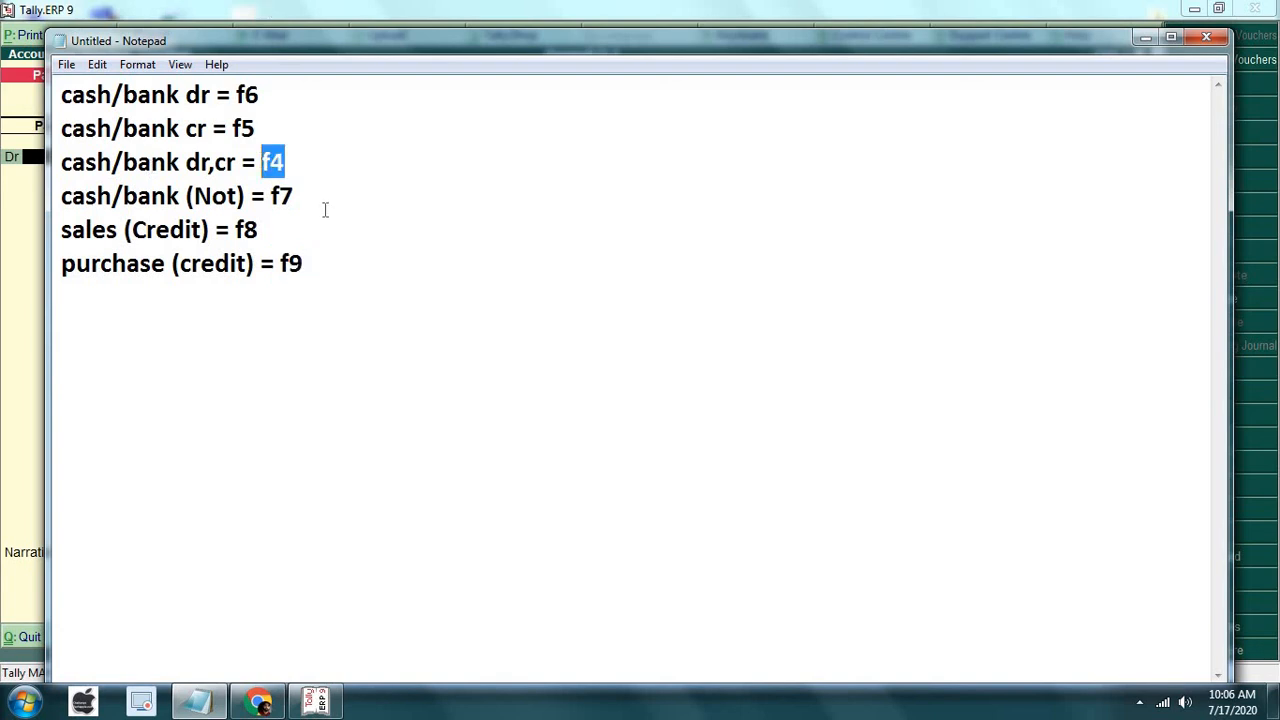
pyautogui.click(1144, 38)
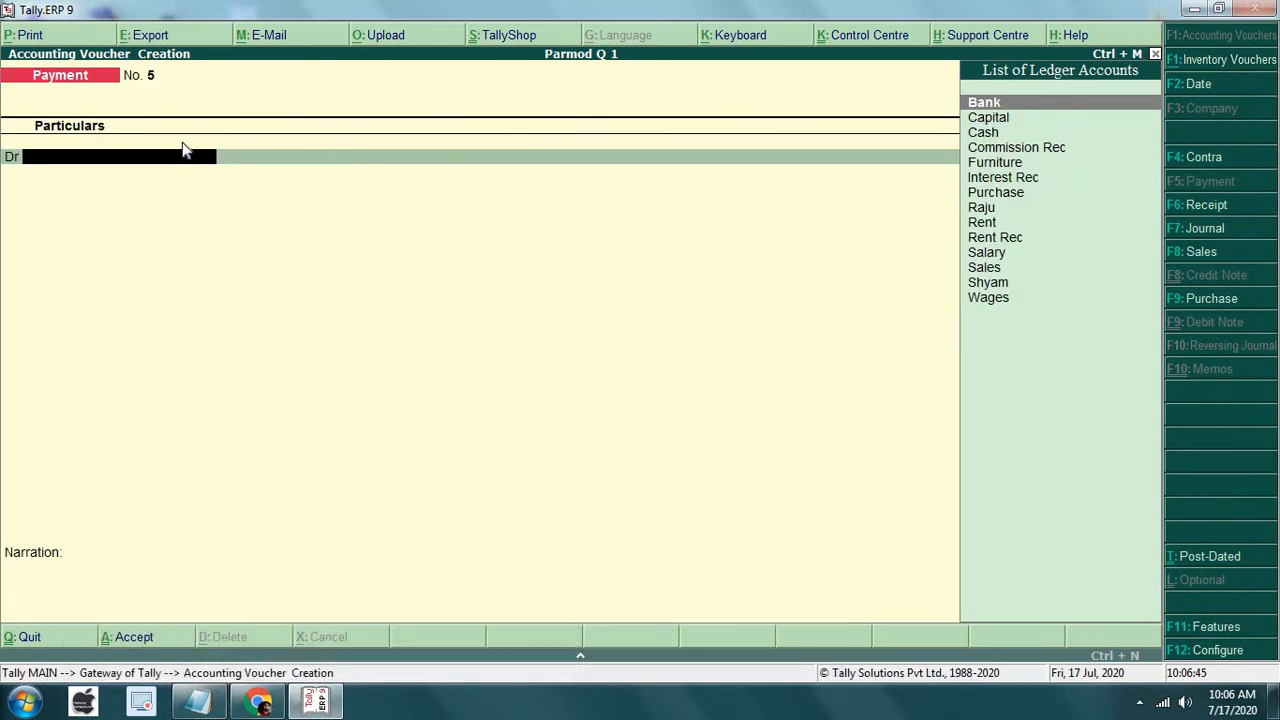
pyautogui.press('F4')
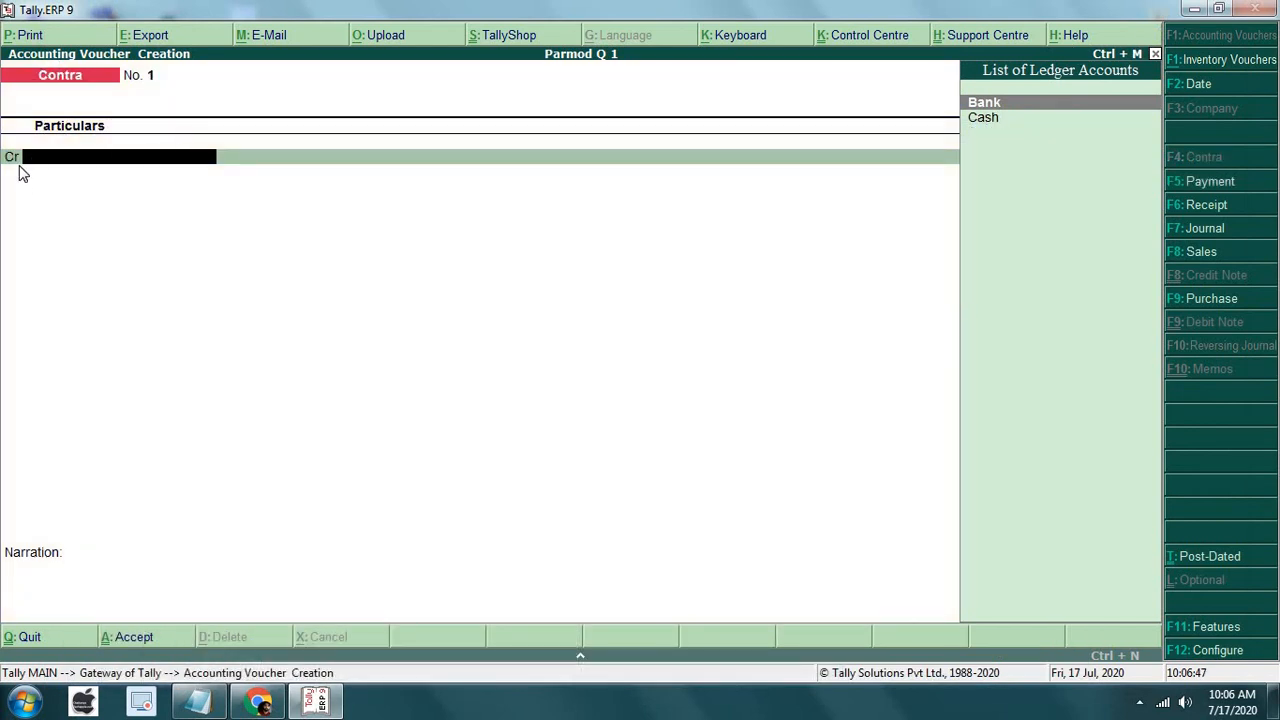
# Credit the Cash ledger with 15000 in the Contra voucher and select the Bank ledger for the matching debit
pyautogui.press('Down')
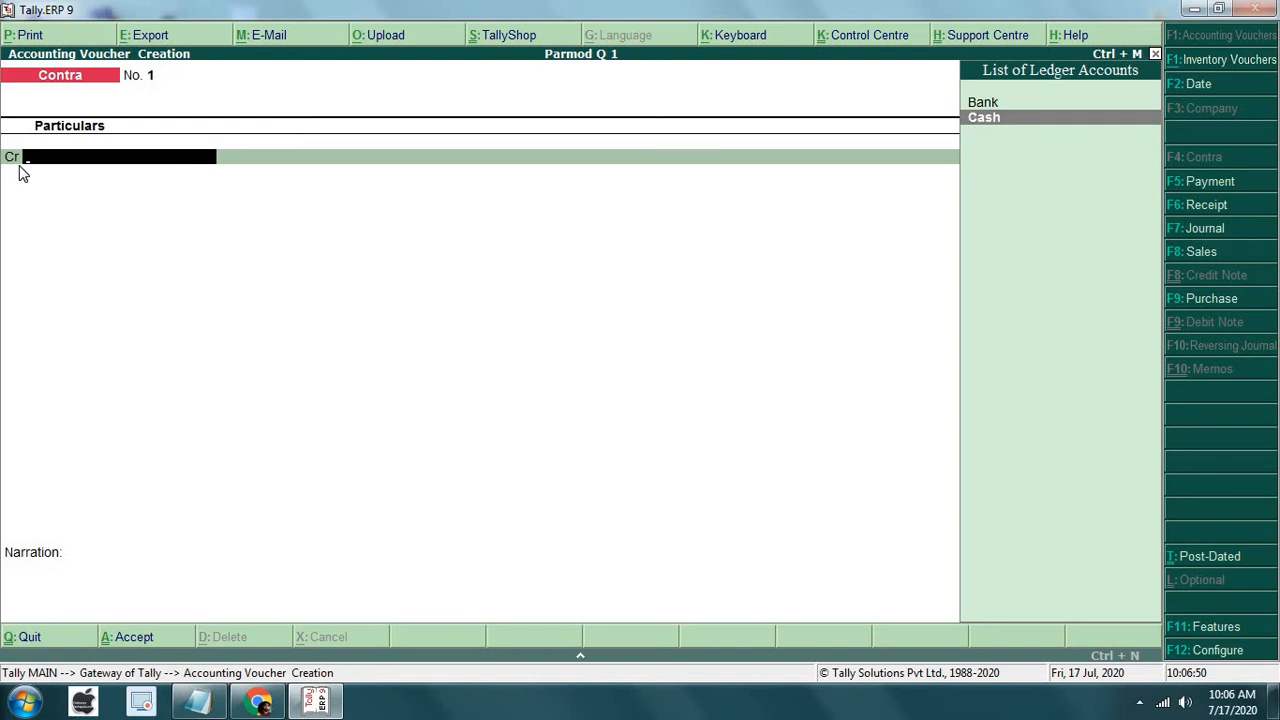
pyautogui.press('Return')
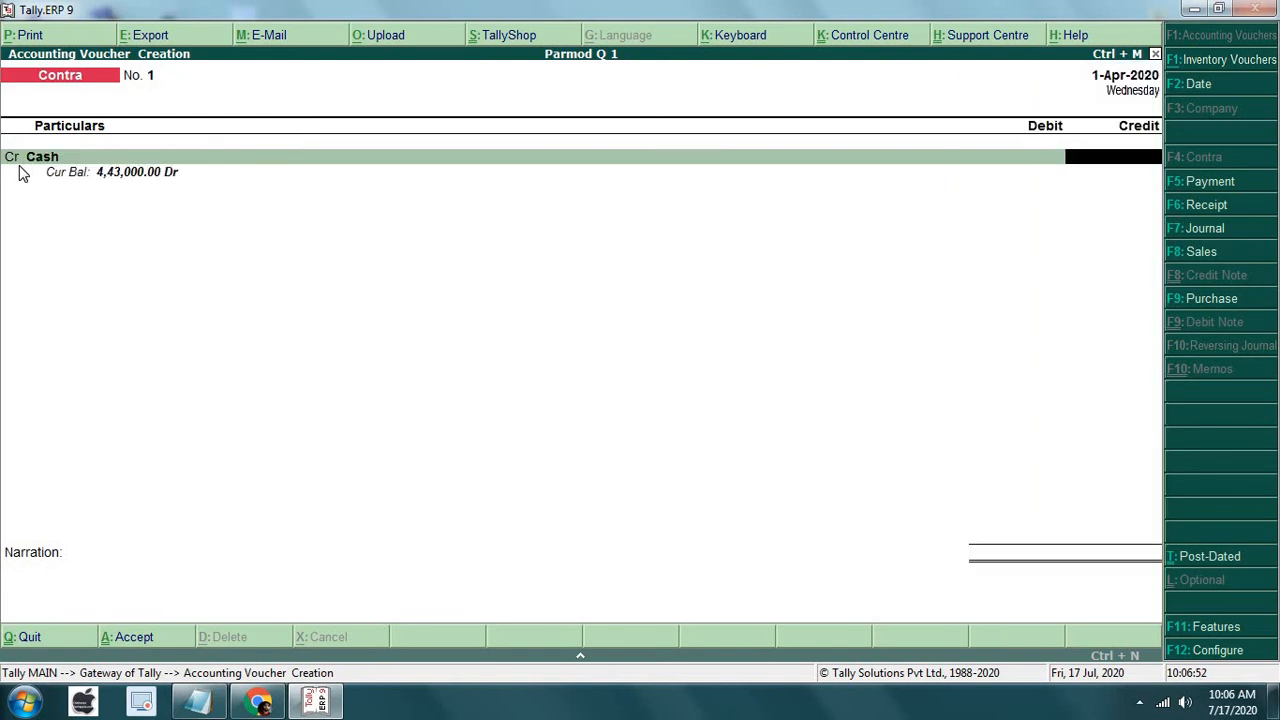
pyautogui.write('15000')
pyautogui.press('Return')
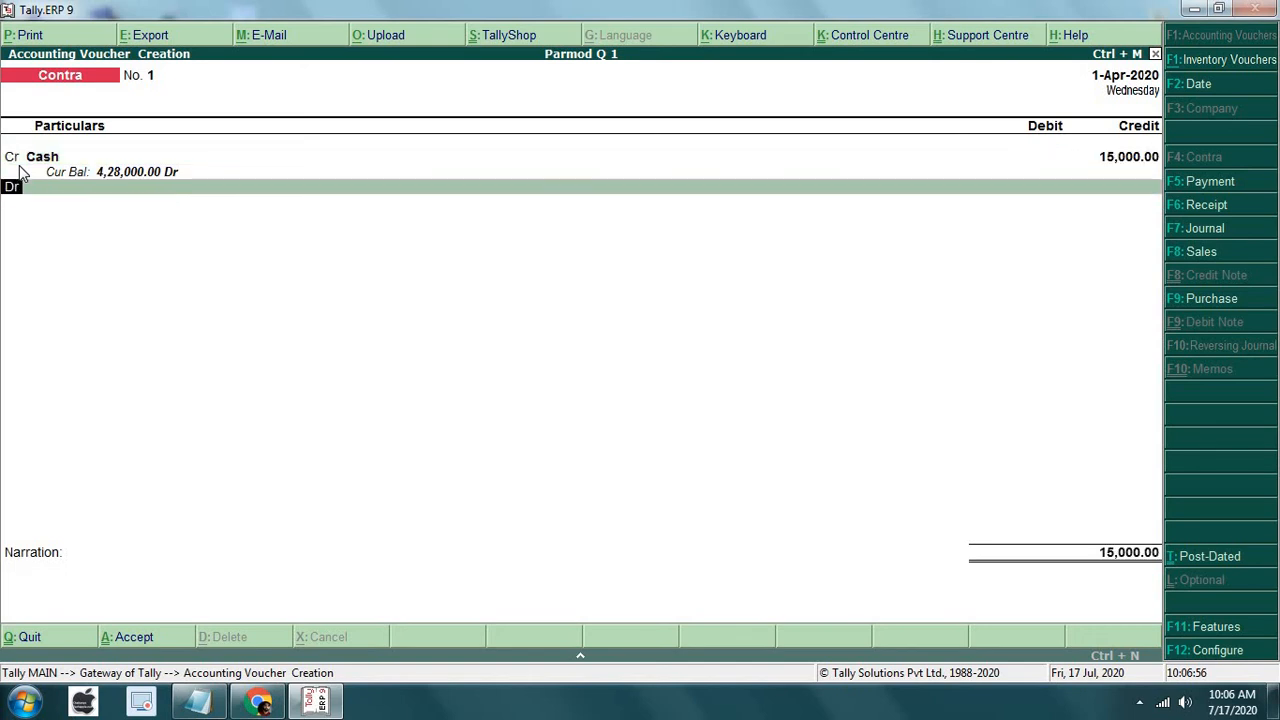
pyautogui.press('Return')
pyautogui.press('Return')
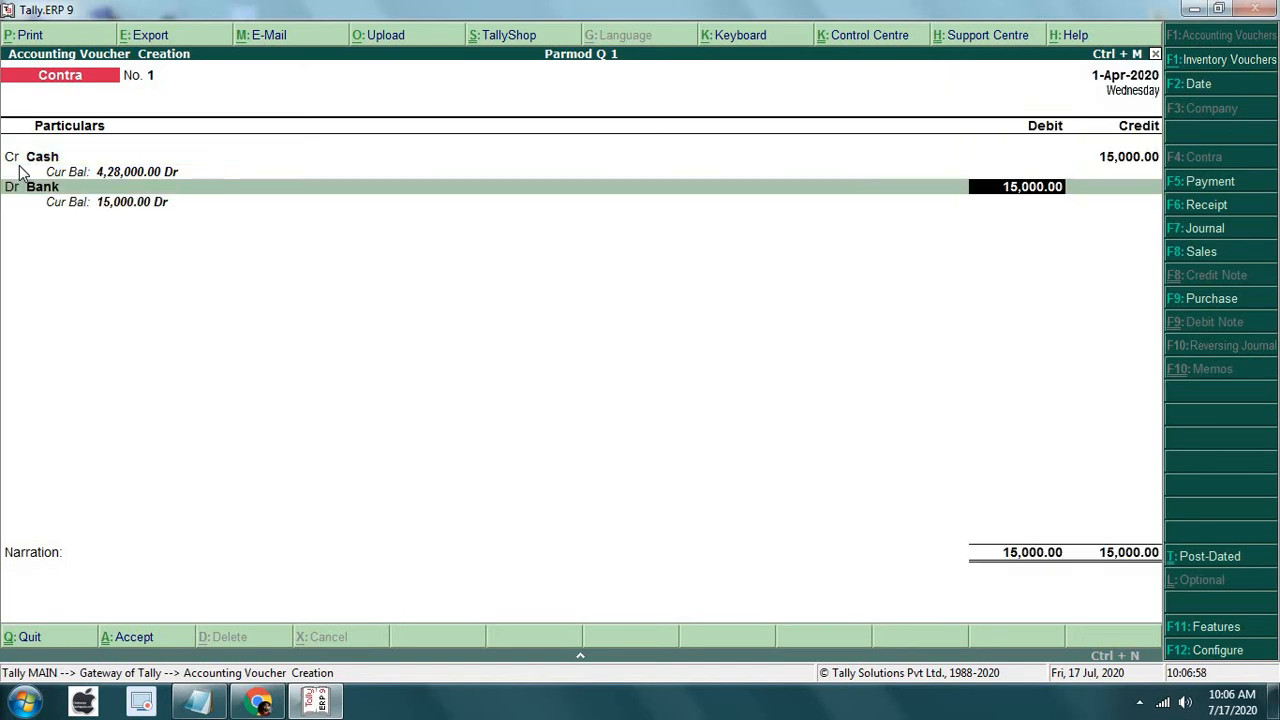
# Allocate the 15,000 bank debit as Cash with all denominations left empty, and save the Contra voucher with a blank narration
pyautogui.press('Return')
pyautogui.press('Return')
pyautogui.press('Return')
pyautogui.press('Return')
pyautogui.press('Return')
pyautogui.press('Return')
pyautogui.press('Return')
pyautogui.press('Return')
pyautogui.press('Return')
pyautogui.press('Return')
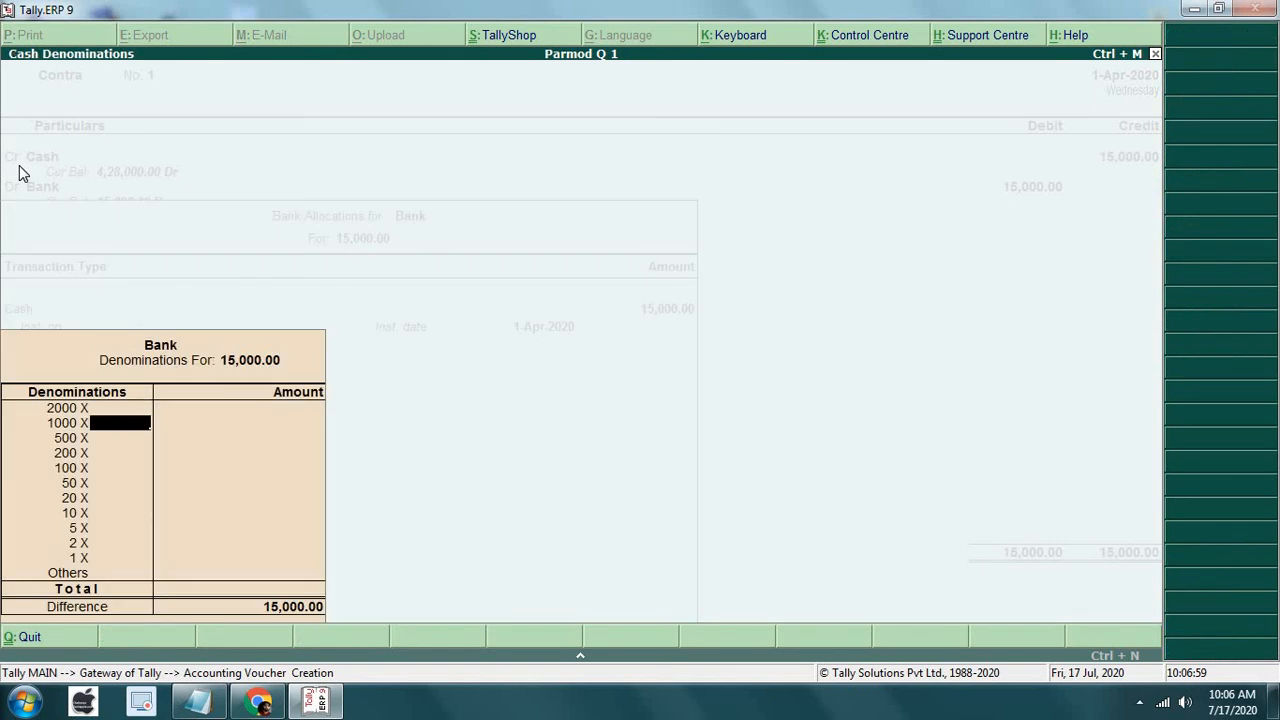
pyautogui.press('Return')
pyautogui.press('Return')
pyautogui.press('Return')
pyautogui.press('Return')
pyautogui.press('Return')
pyautogui.press('Return')
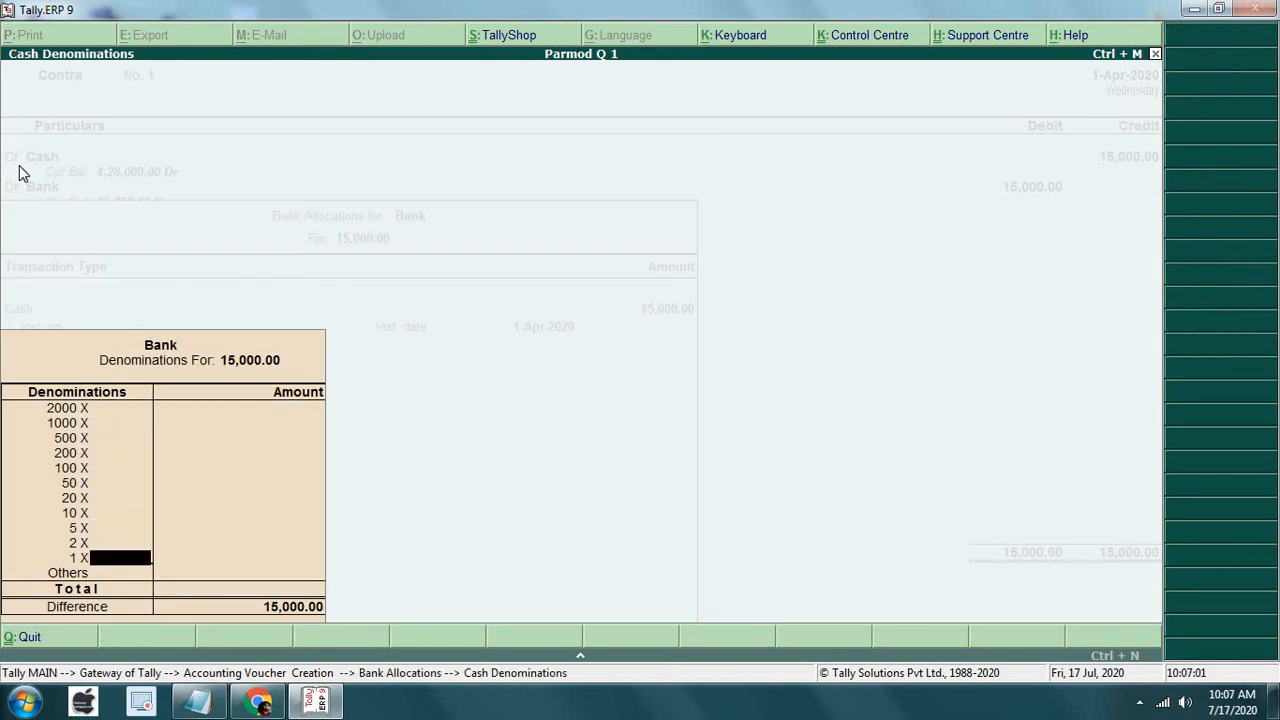
pyautogui.press('Return')
pyautogui.press('Return')
pyautogui.press('Return')
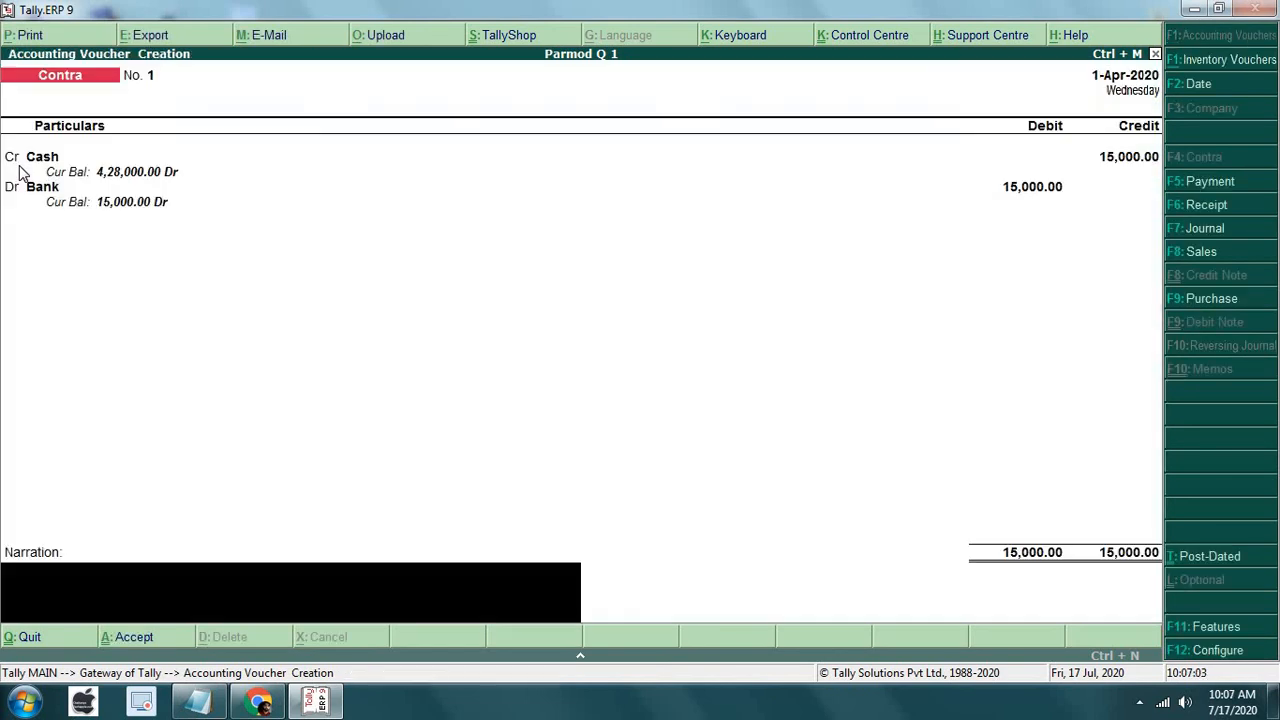
pyautogui.press('Return')
pyautogui.press('Return')
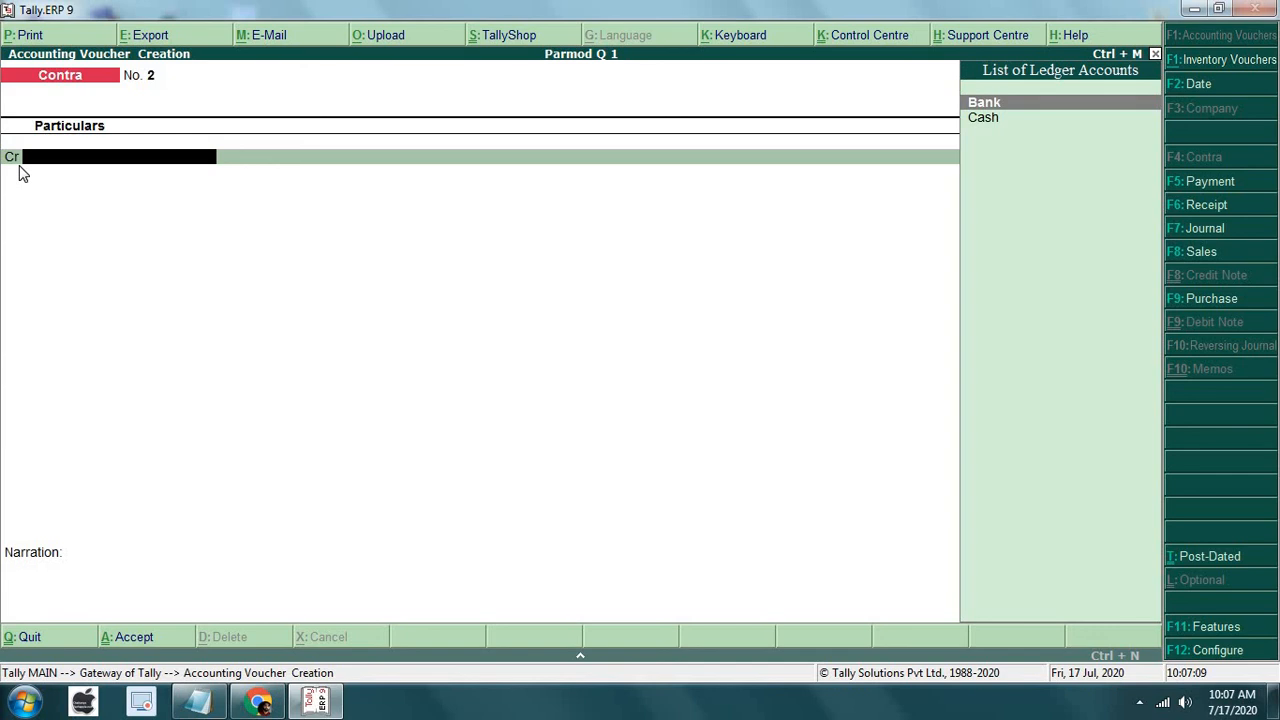
# Open a Receipt voucher and credit the Commission Rec ledger with 2500
pyautogui.press('F6')
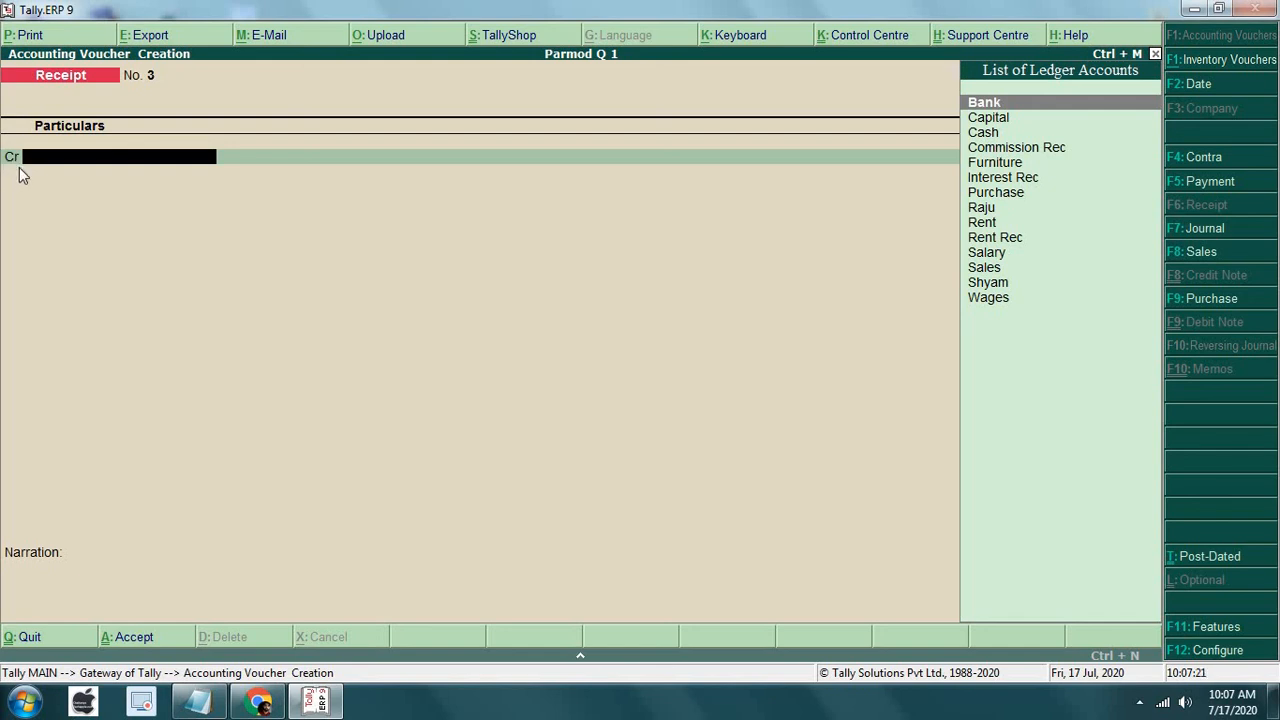
pyautogui.press('Down')
pyautogui.press('Down')
pyautogui.press('Down')
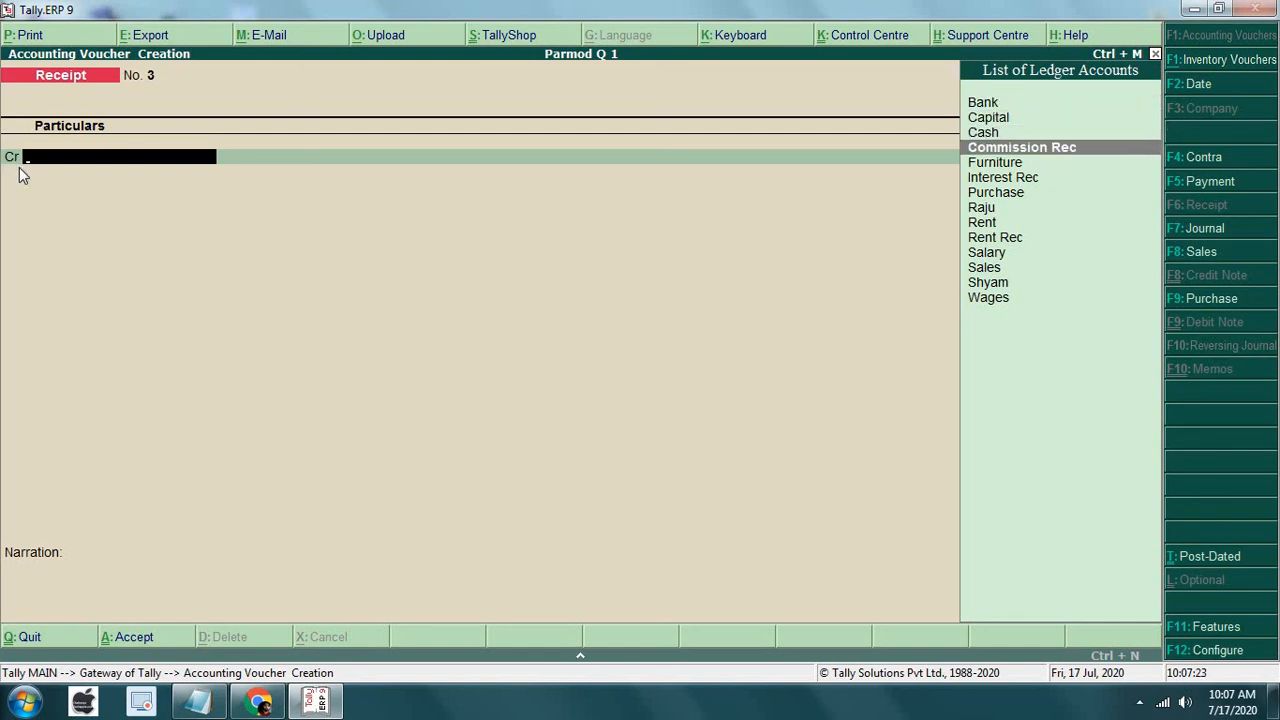
pyautogui.press('Return')
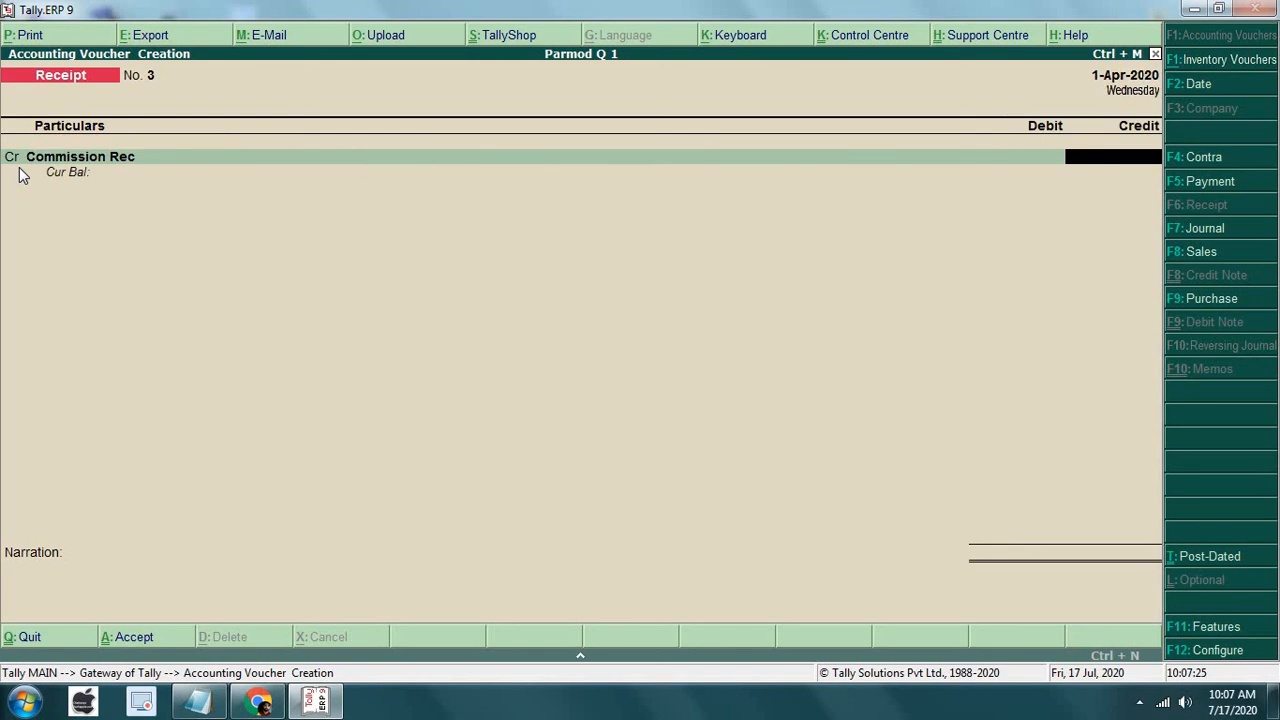
pyautogui.write('2500')
pyautogui.press('Return')
# Debit the Cash ledger with the full 2,500 and save the commission Receipt voucher with a blank narration
pyautogui.press('Return')
pyautogui.press('Down')
pyautogui.press('Down')
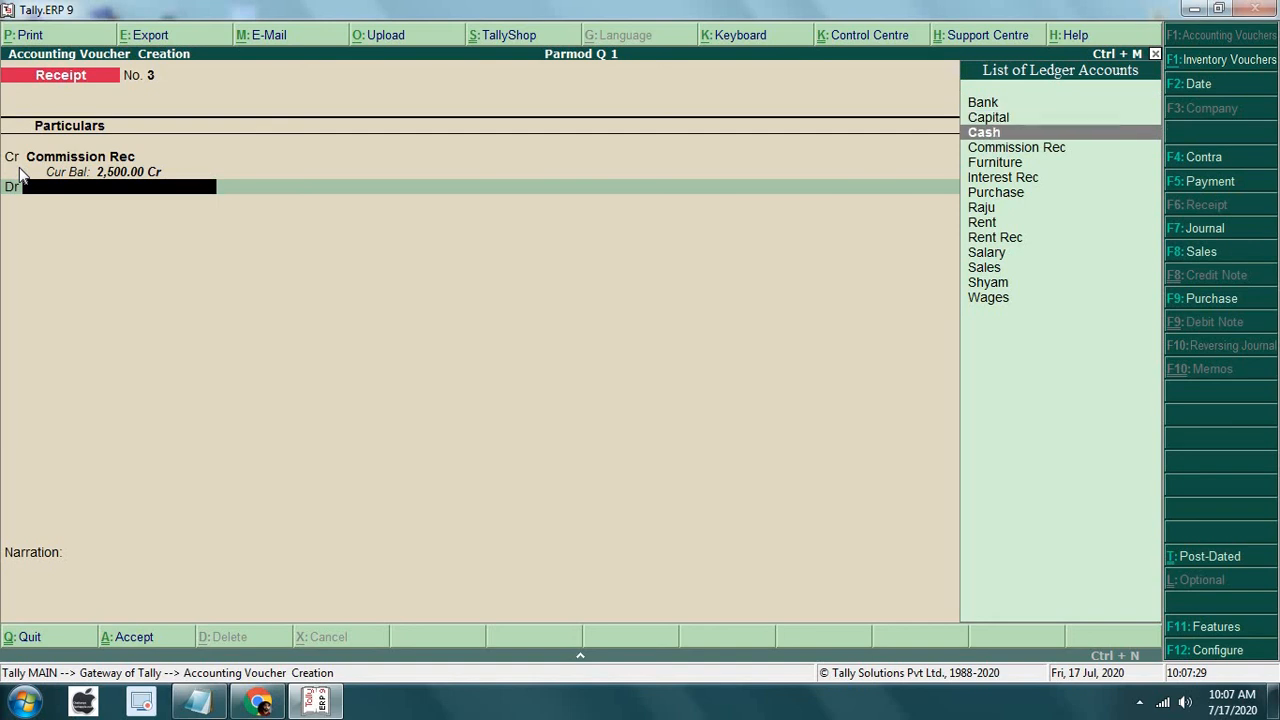
pyautogui.press('Return')
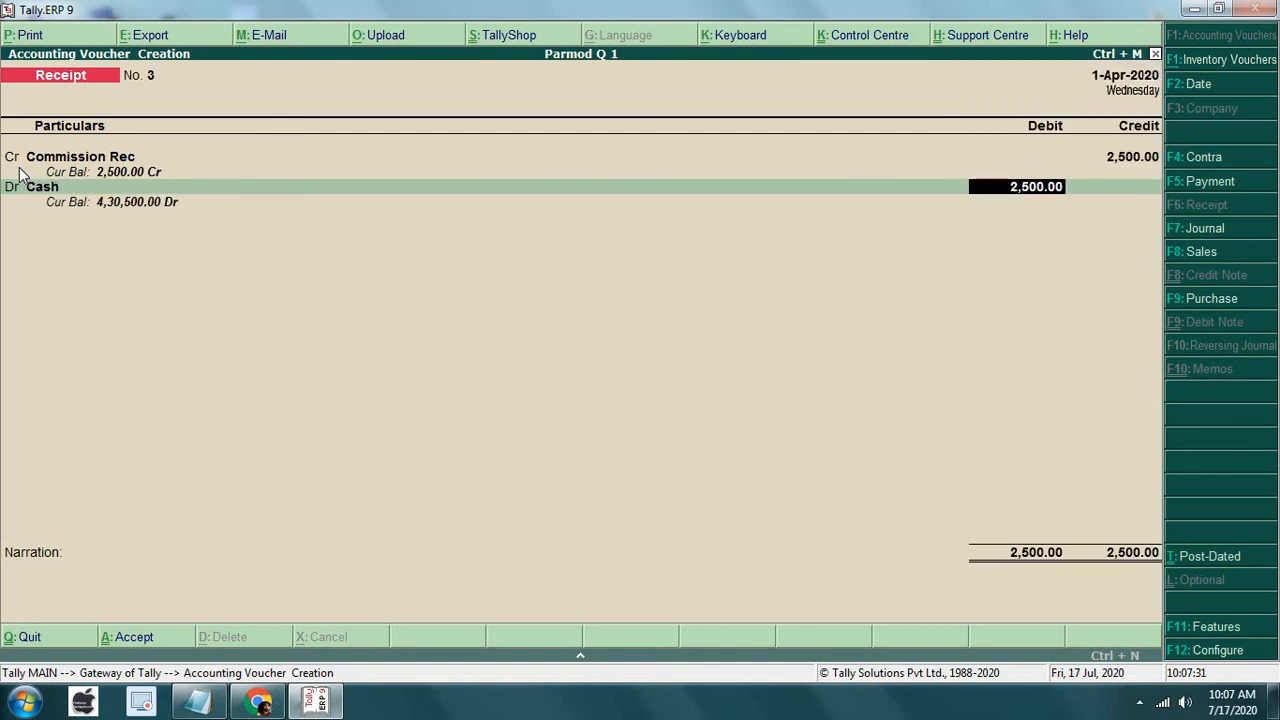
pyautogui.press('Return')
pyautogui.press('Return')
pyautogui.press('Return')
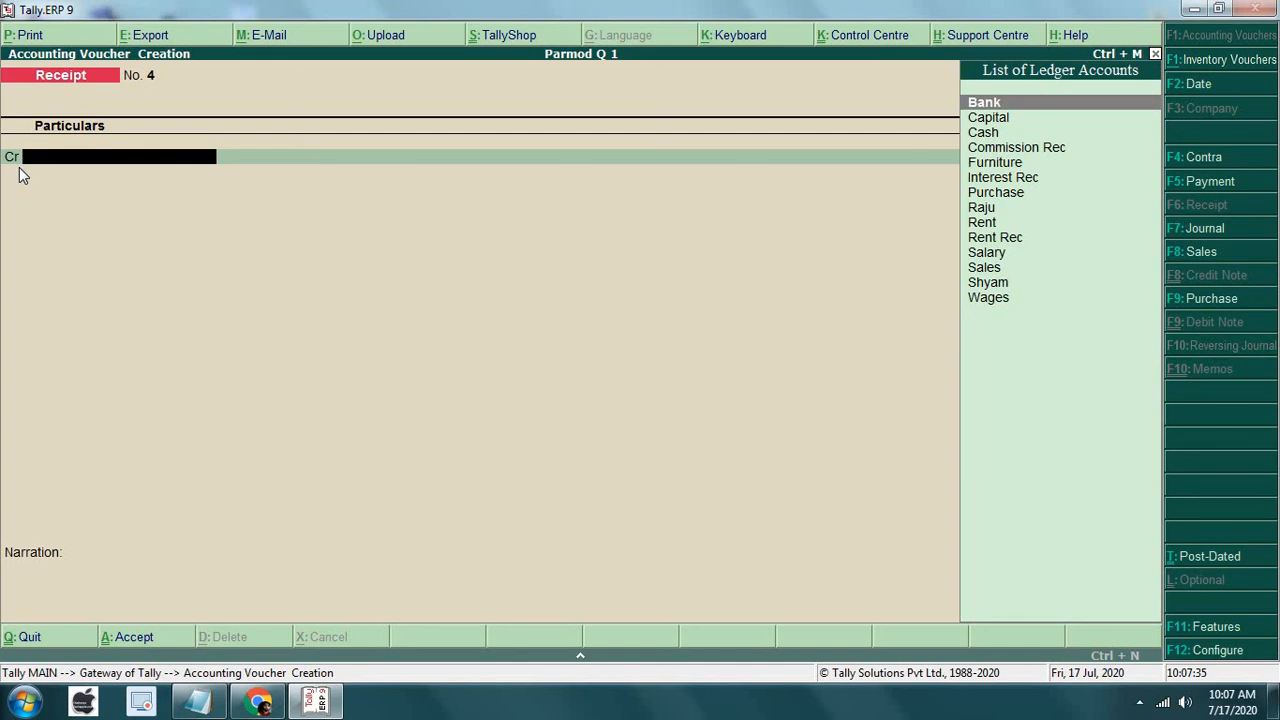
# Open a Payment voucher and debit the Salary ledger with 15000
pyautogui.press('F5')
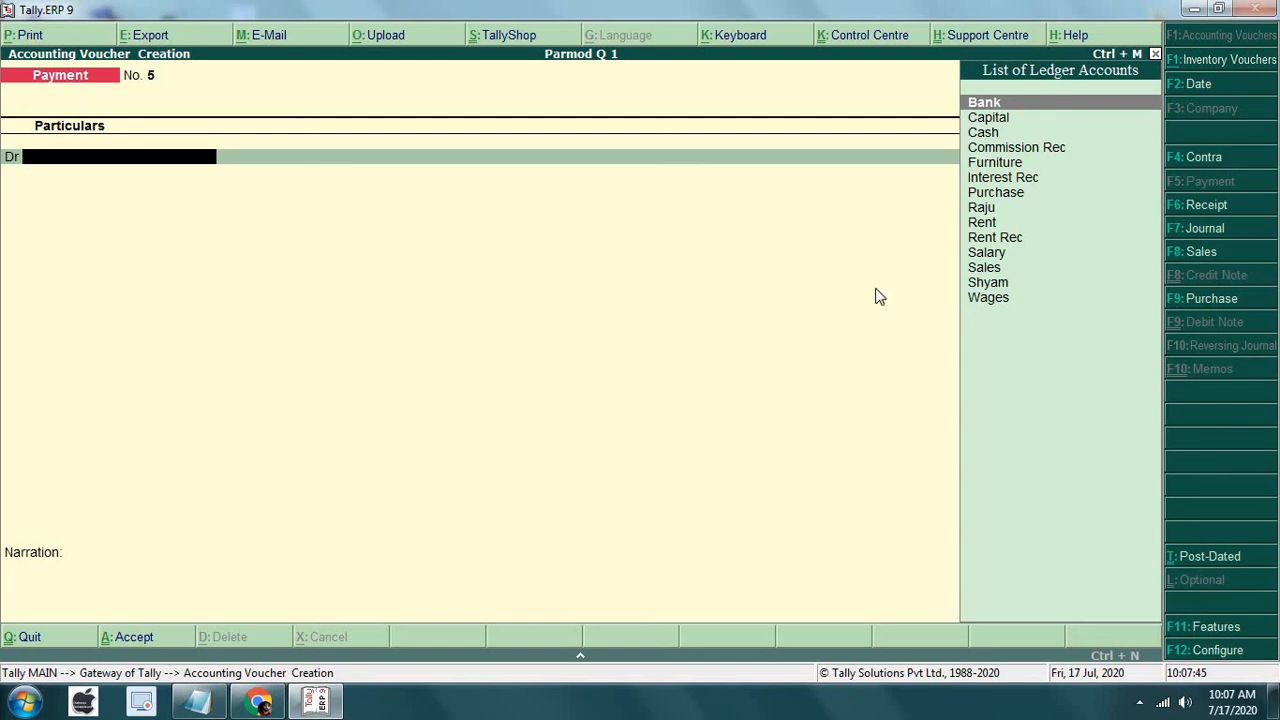
pyautogui.press('Down')
pyautogui.press('Down')
pyautogui.press('Down')
pyautogui.press('Down')
pyautogui.press('Down')
pyautogui.press('Down')
pyautogui.press('Down')
pyautogui.press('Down')
pyautogui.press('Down')
pyautogui.press('Down')
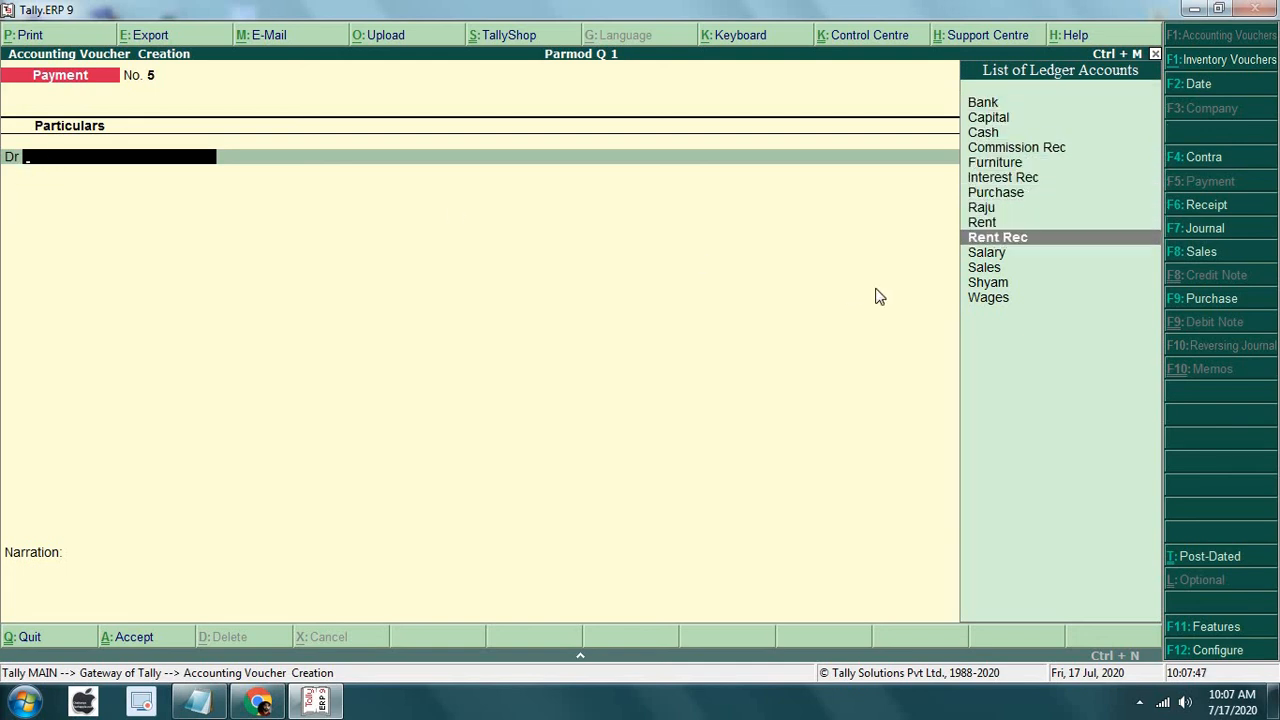
pyautogui.press('Return')
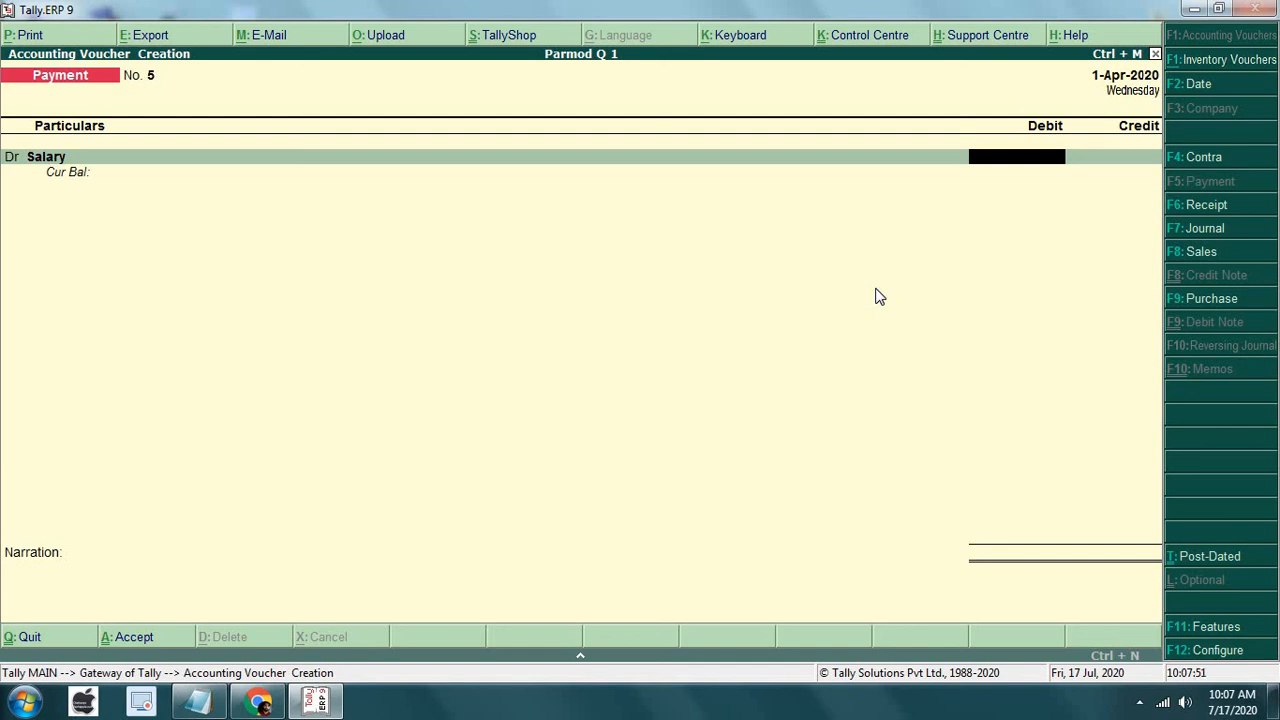
pyautogui.write('15000')
pyautogui.press('Return')
# Credit the Cash ledger with the full 15,000 and save the salary Payment voucher with a blank narration
pyautogui.press('Down')
pyautogui.press('Down')
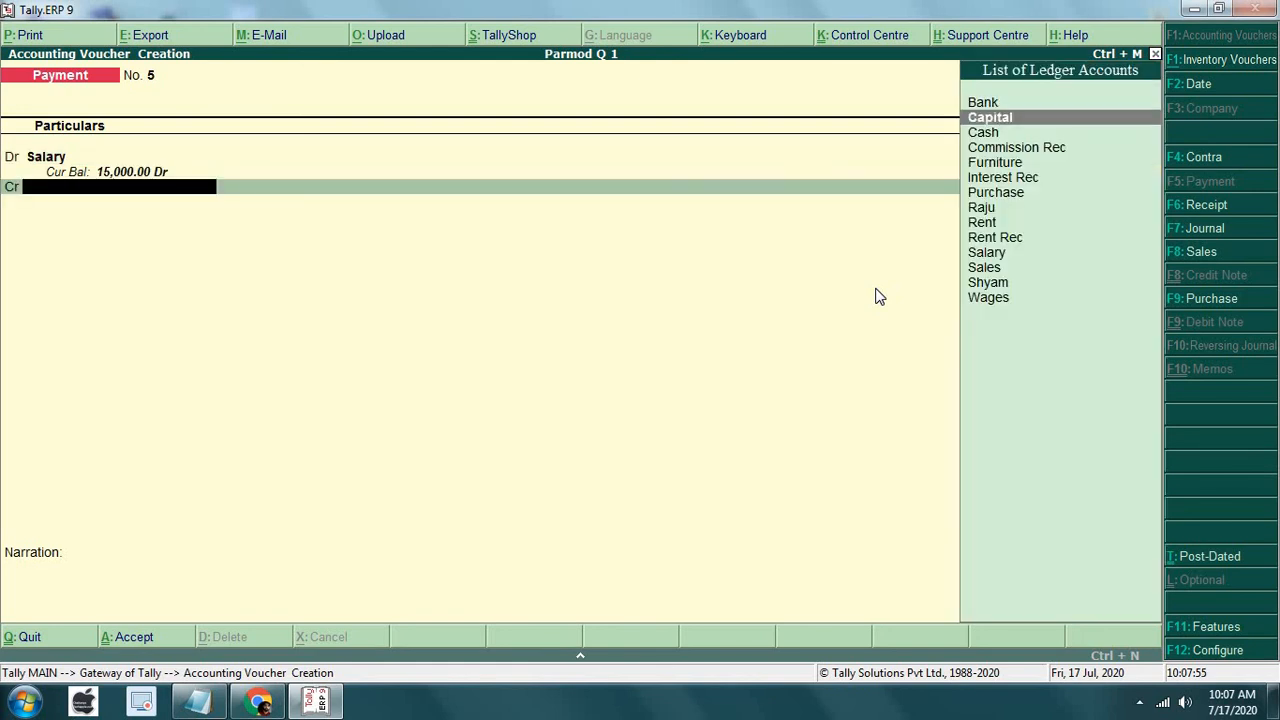
pyautogui.press('Return')
pyautogui.press('Return')
pyautogui.press('Return')
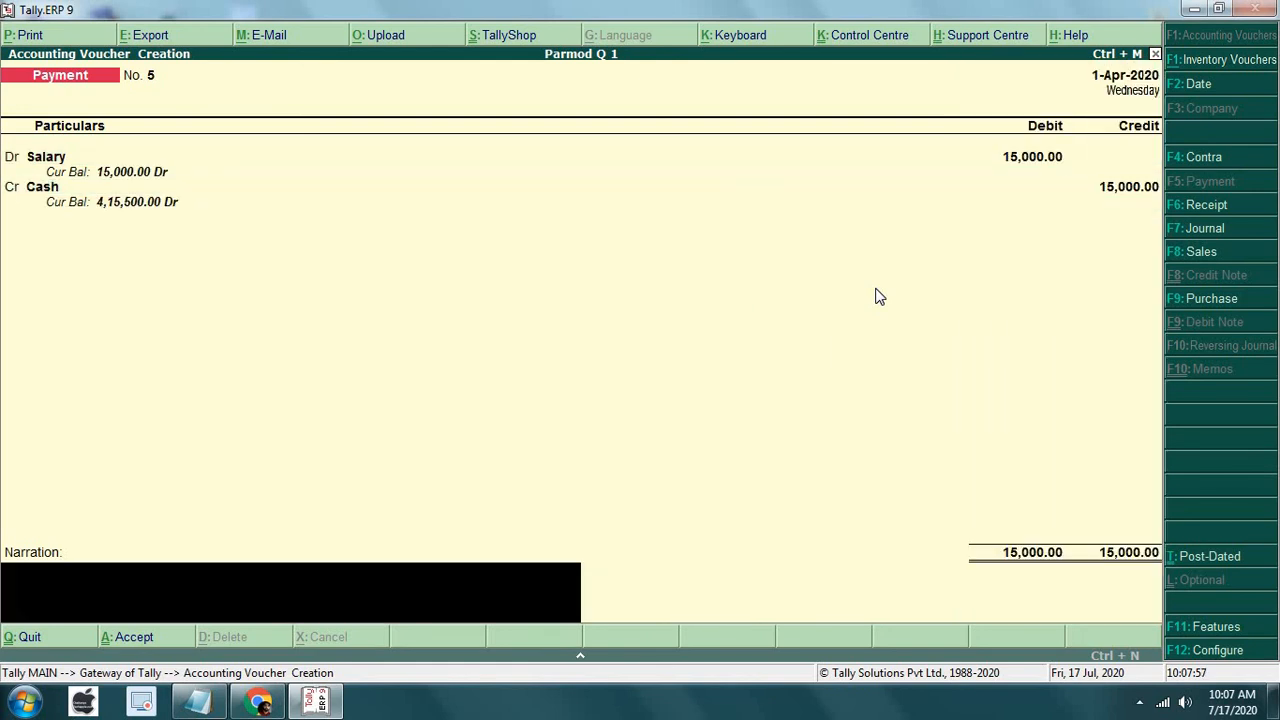
pyautogui.press('Return')
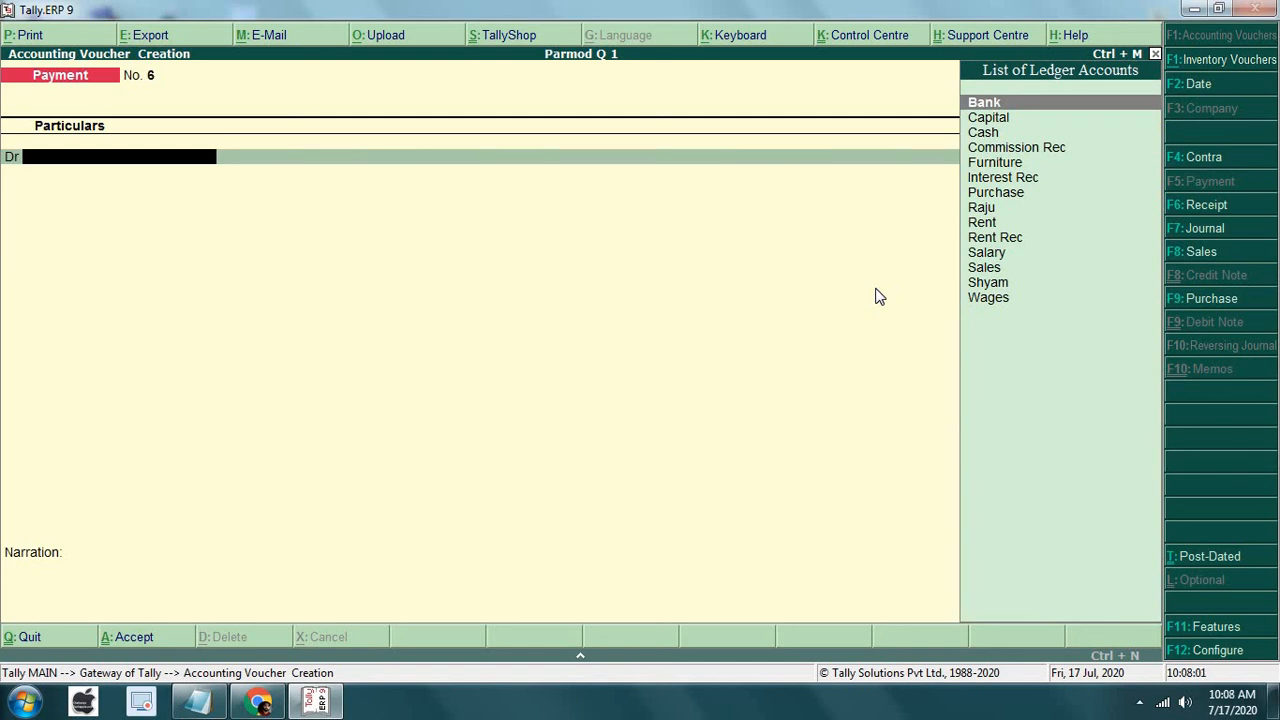
# Open a Receipt voucher and credit the Interest Rec ledger with 1240
pyautogui.press('F6')
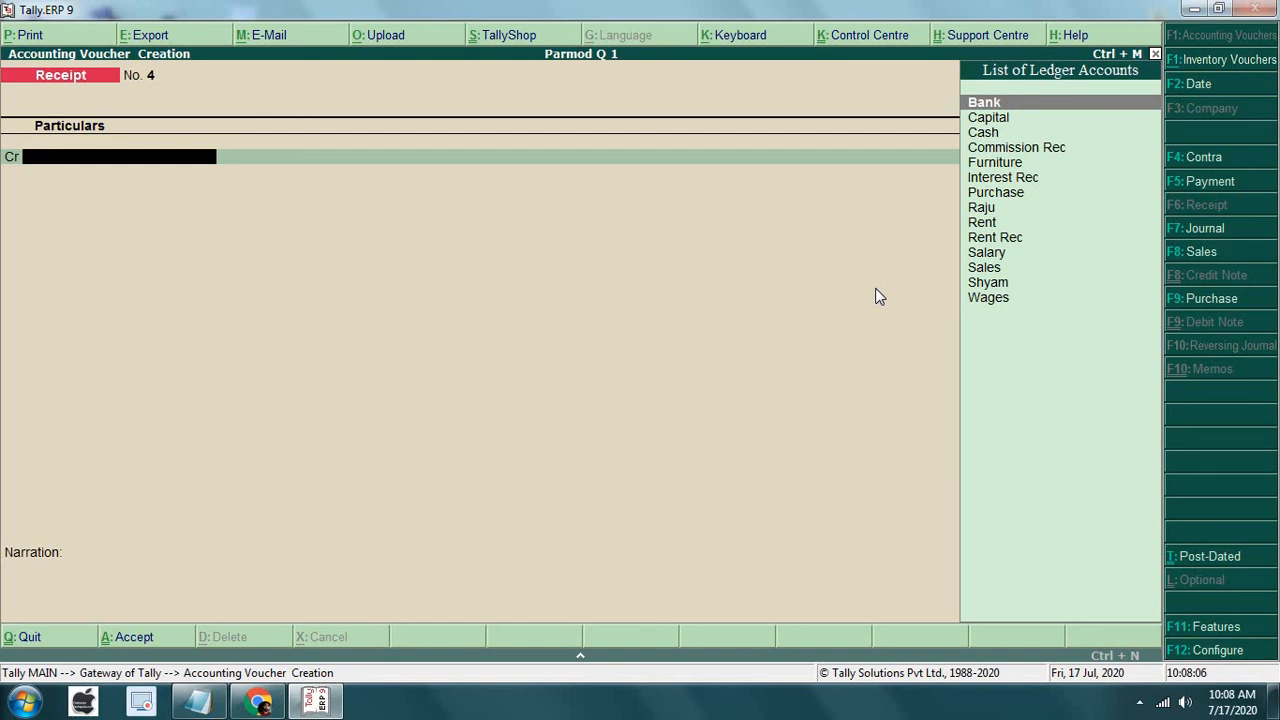
pyautogui.press('Down')
pyautogui.press('Down')
pyautogui.press('Down')
pyautogui.press('Down')
pyautogui.press('Down')
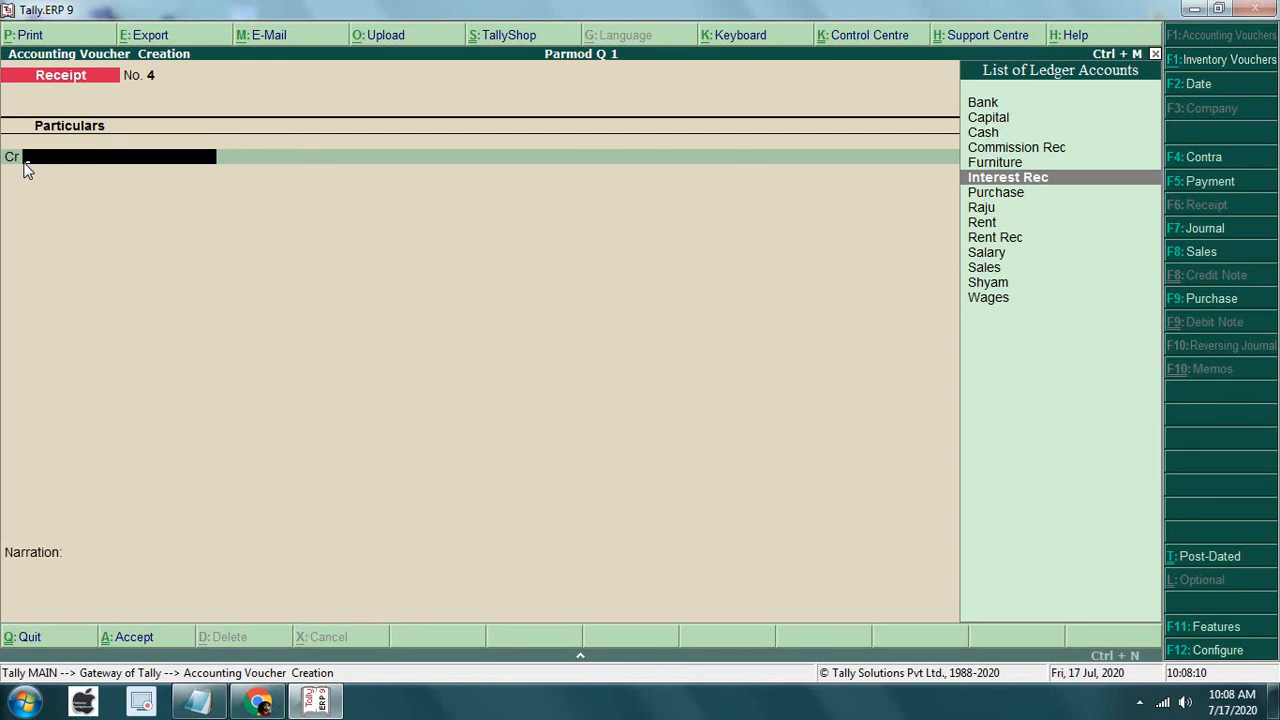
pyautogui.press('Return')
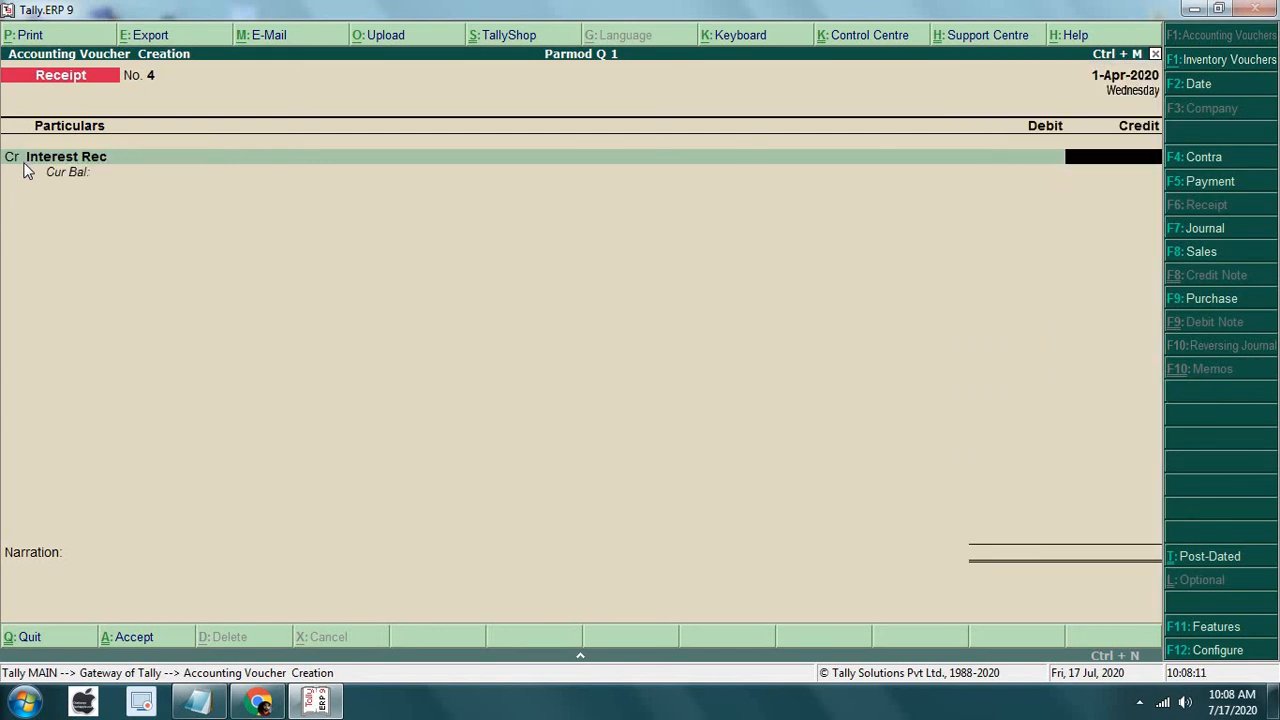
pyautogui.write('1240')
pyautogui.press('Return')
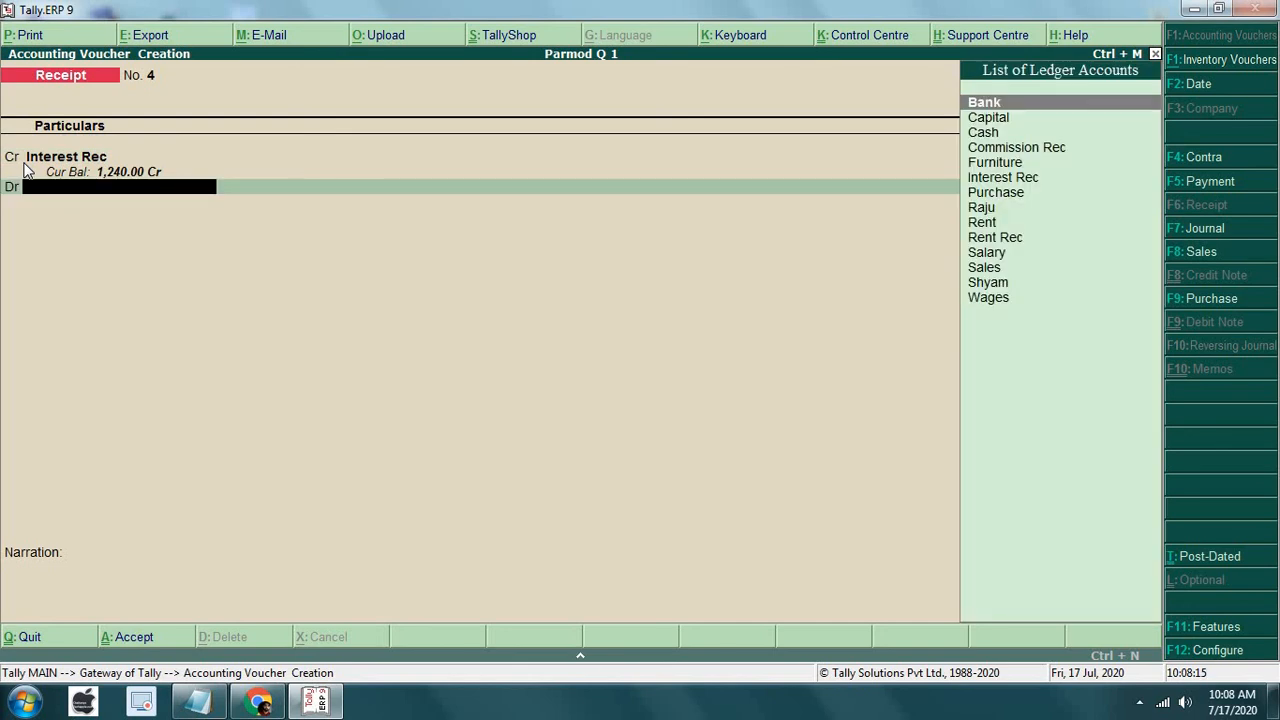
# Debit the Cash ledger with the full 1,240 and save the interest Receipt voucher with a blank narration
pyautogui.press('Down')
pyautogui.press('Down')
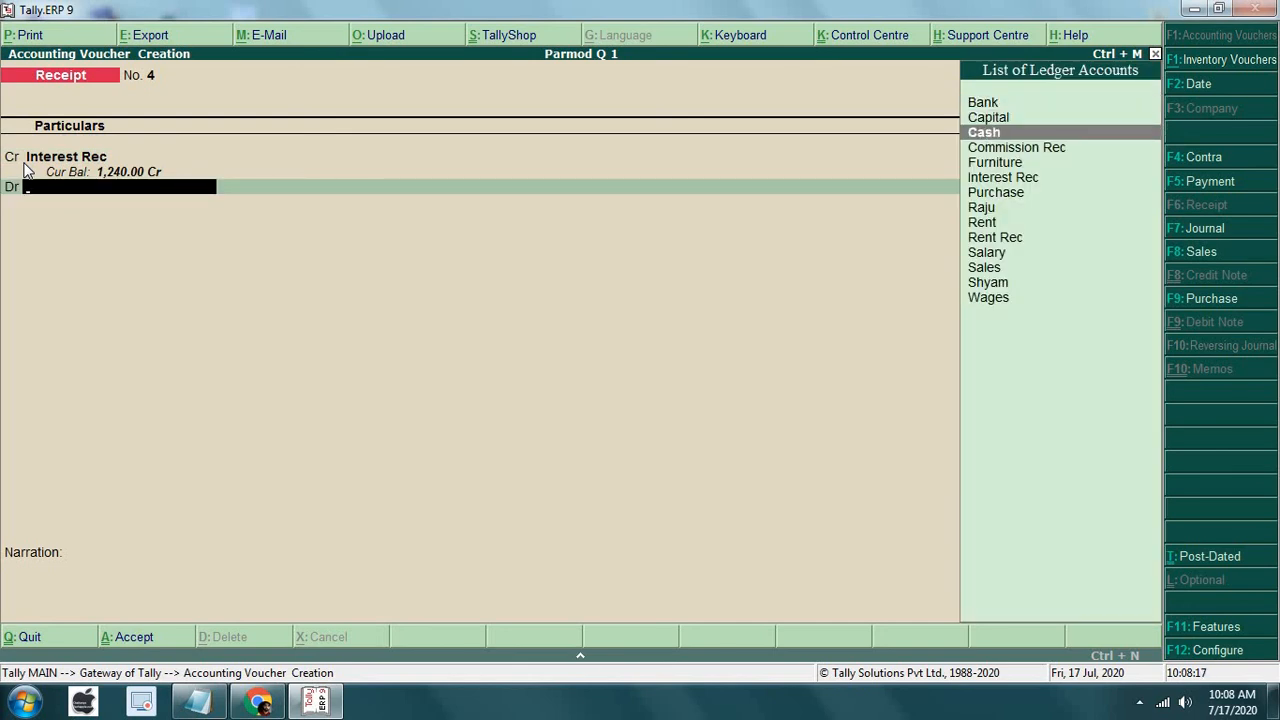
pyautogui.press('Return')
pyautogui.press('Return')
pyautogui.press('Return')
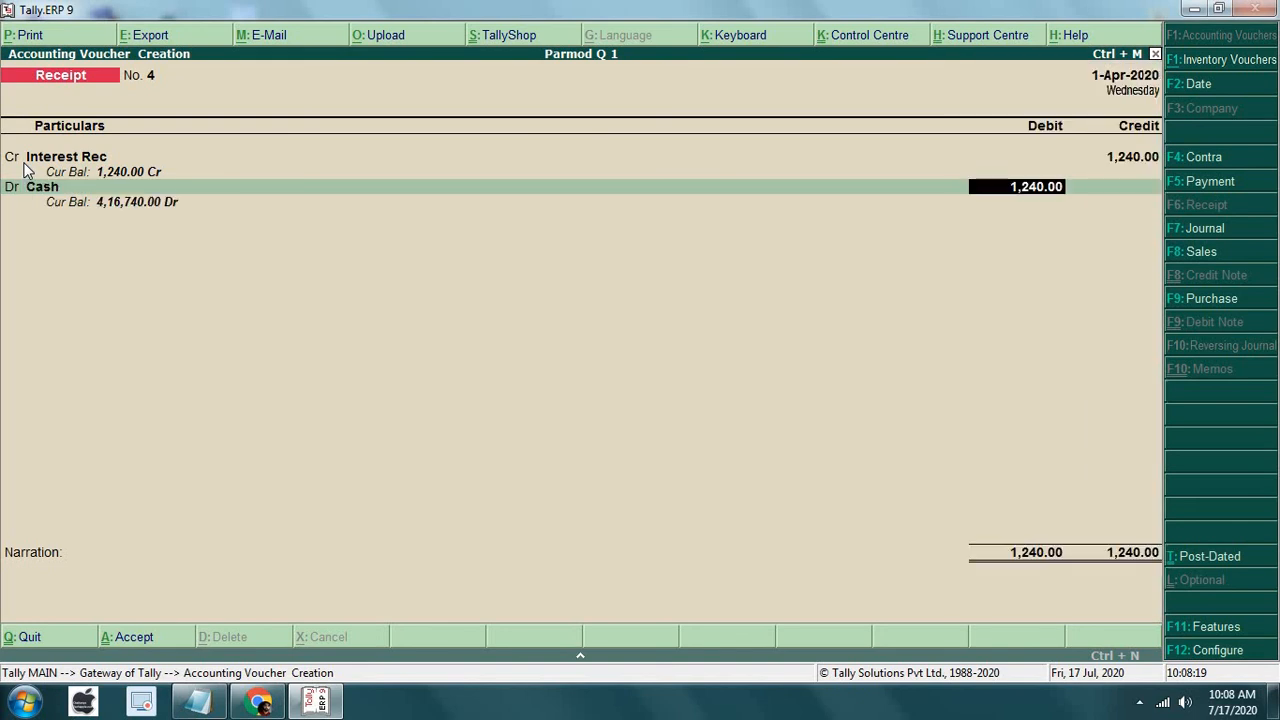
pyautogui.press('Return')
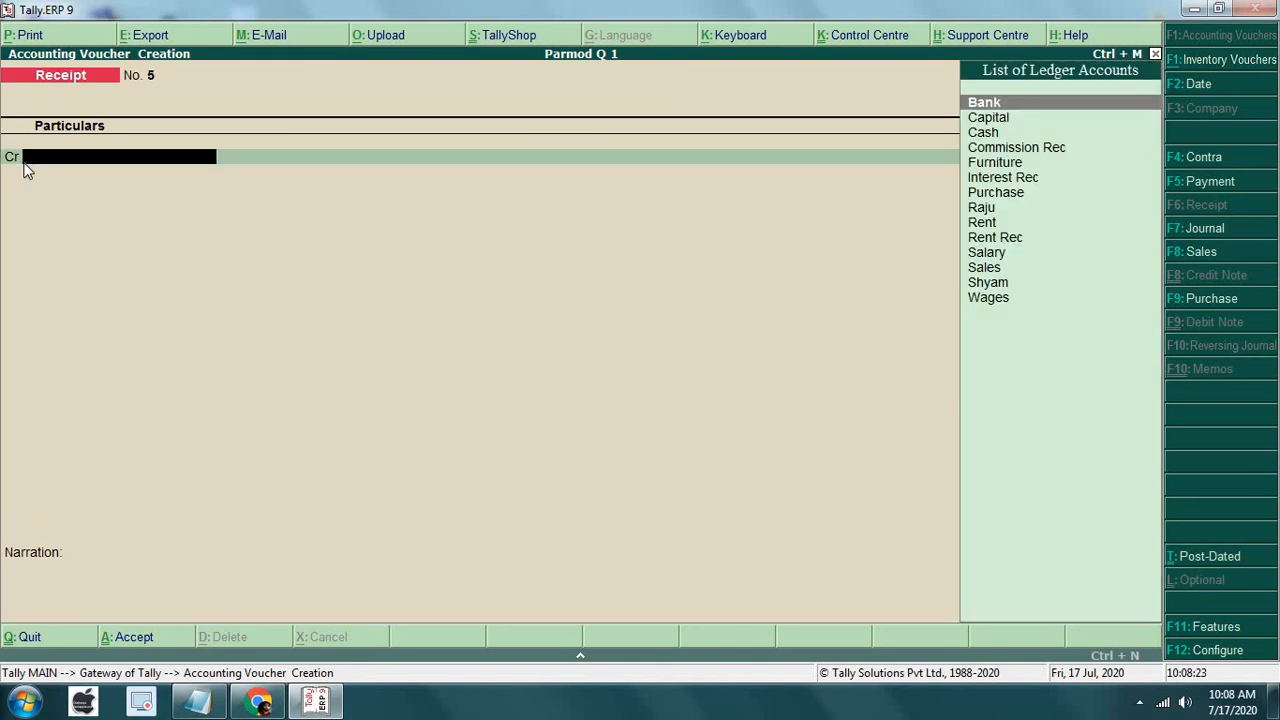
# Open a Payment voucher and debit the Wages ledger with 4520
pyautogui.press('F5')
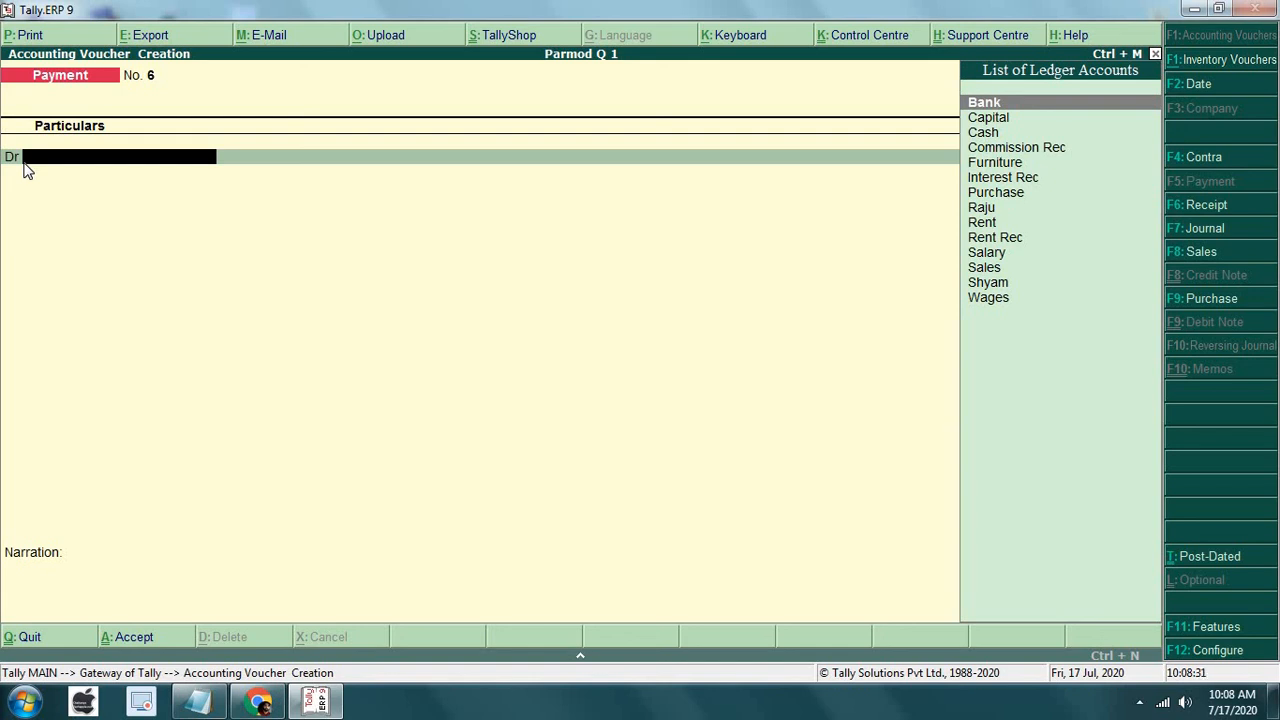
pyautogui.press('Down')
pyautogui.press('Down')
pyautogui.press('Down')
pyautogui.press('Down')
pyautogui.press('Down')
pyautogui.press('Down')
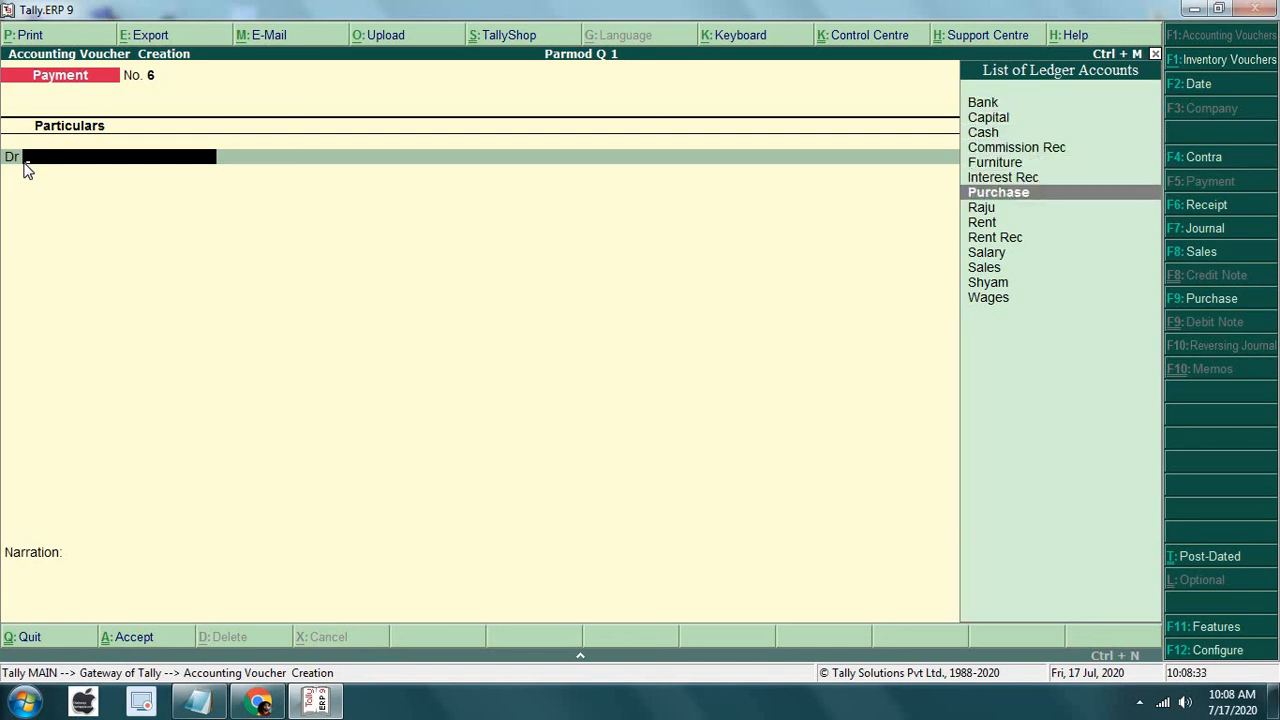
pyautogui.press('Down')
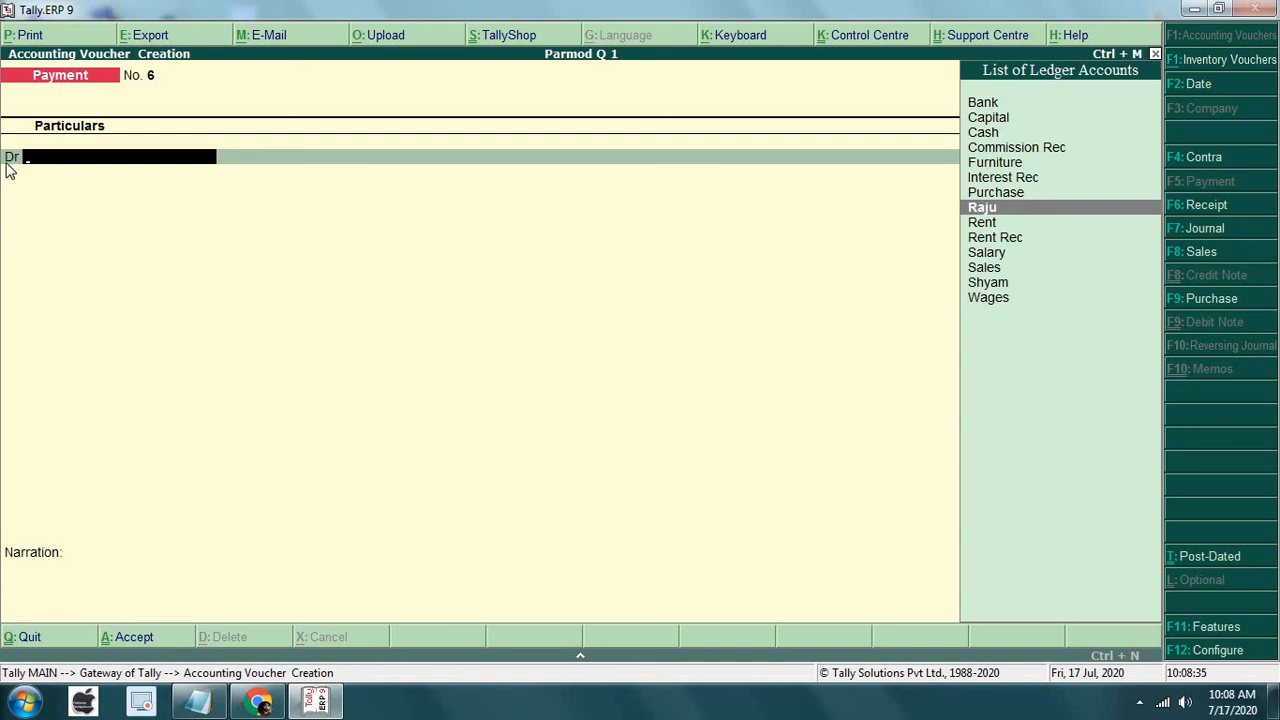
pyautogui.press('Down')
pyautogui.press('Down')
pyautogui.press('Down')
pyautogui.press('Down')
pyautogui.press('Down')
pyautogui.press('Down')
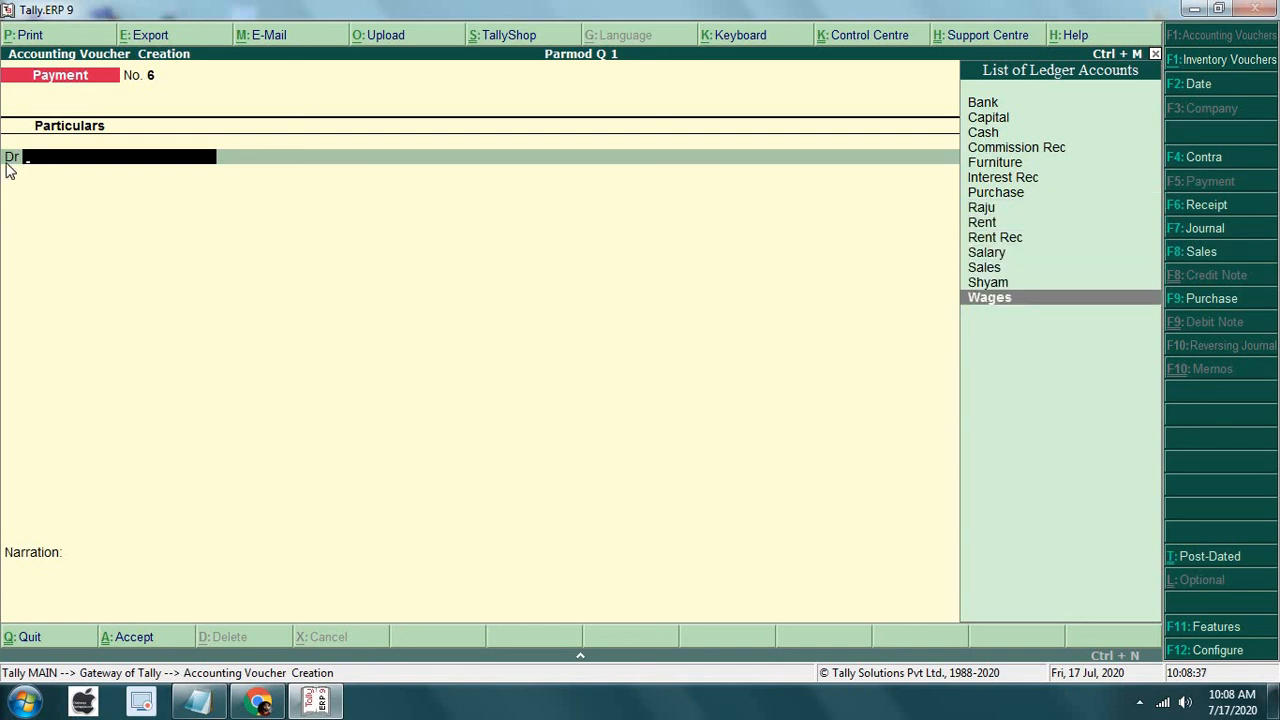
pyautogui.press('Return')
pyautogui.write('4520')
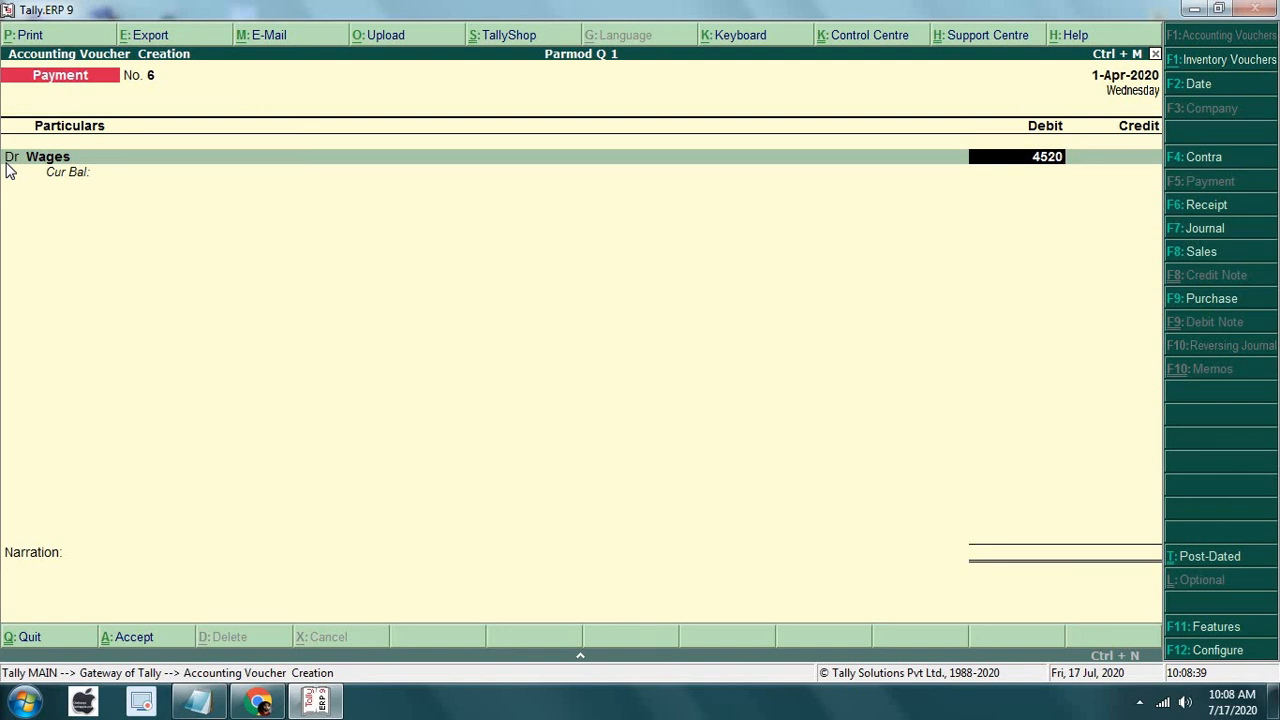
pyautogui.press('Return')
# Credit the Cash ledger with the full 4,520 and save the wages Payment voucher with a blank narration
pyautogui.press('Down')
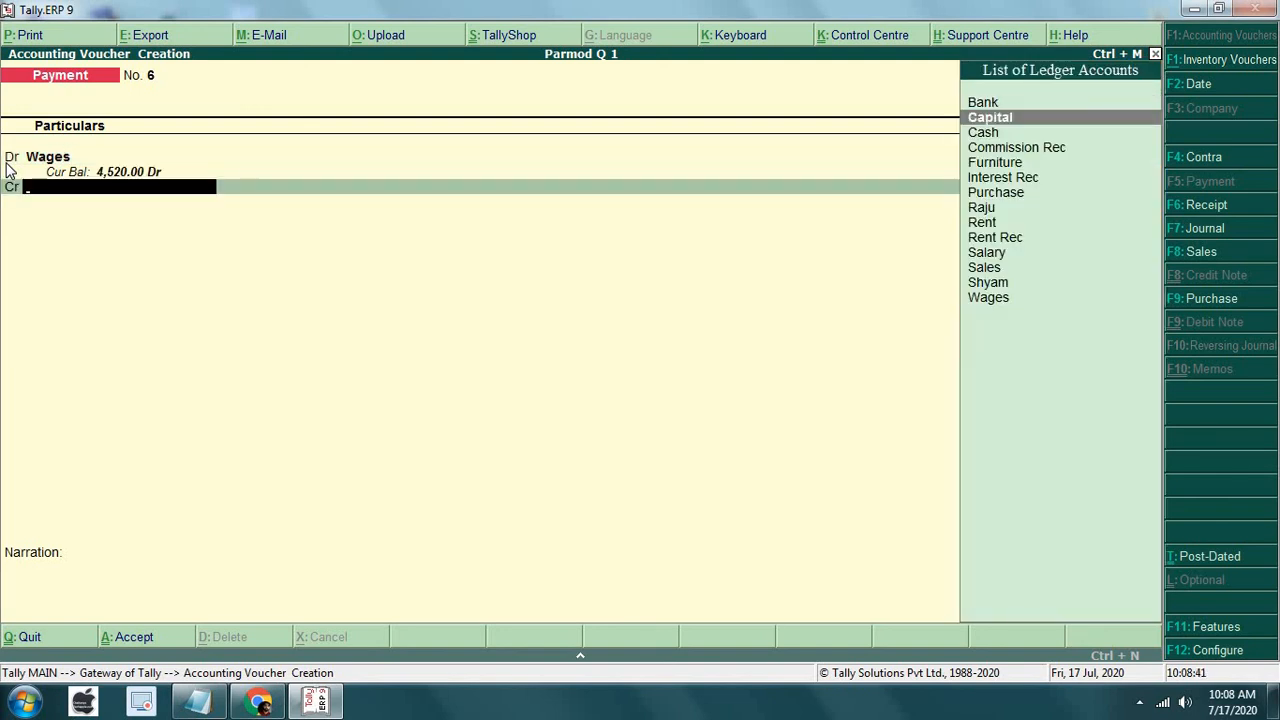
pyautogui.press('Down')
pyautogui.press('Return')
pyautogui.press('Return')
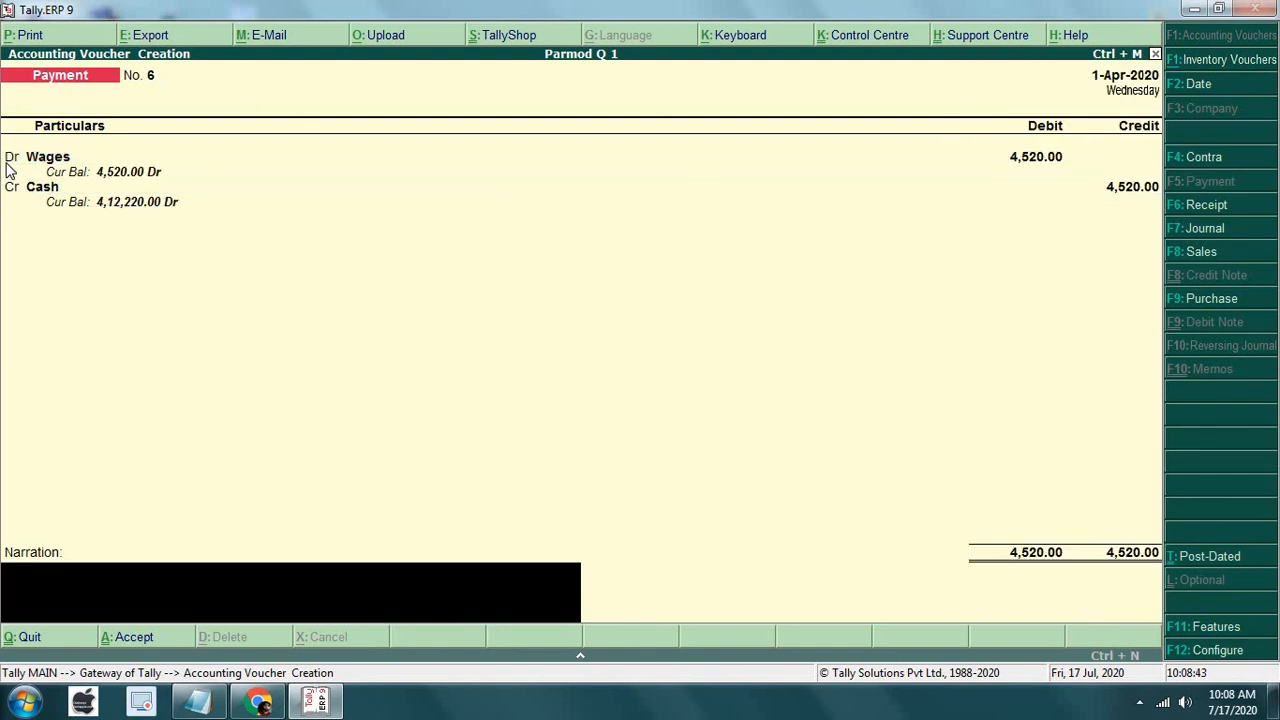
pyautogui.press('Return')
pyautogui.press('Return')
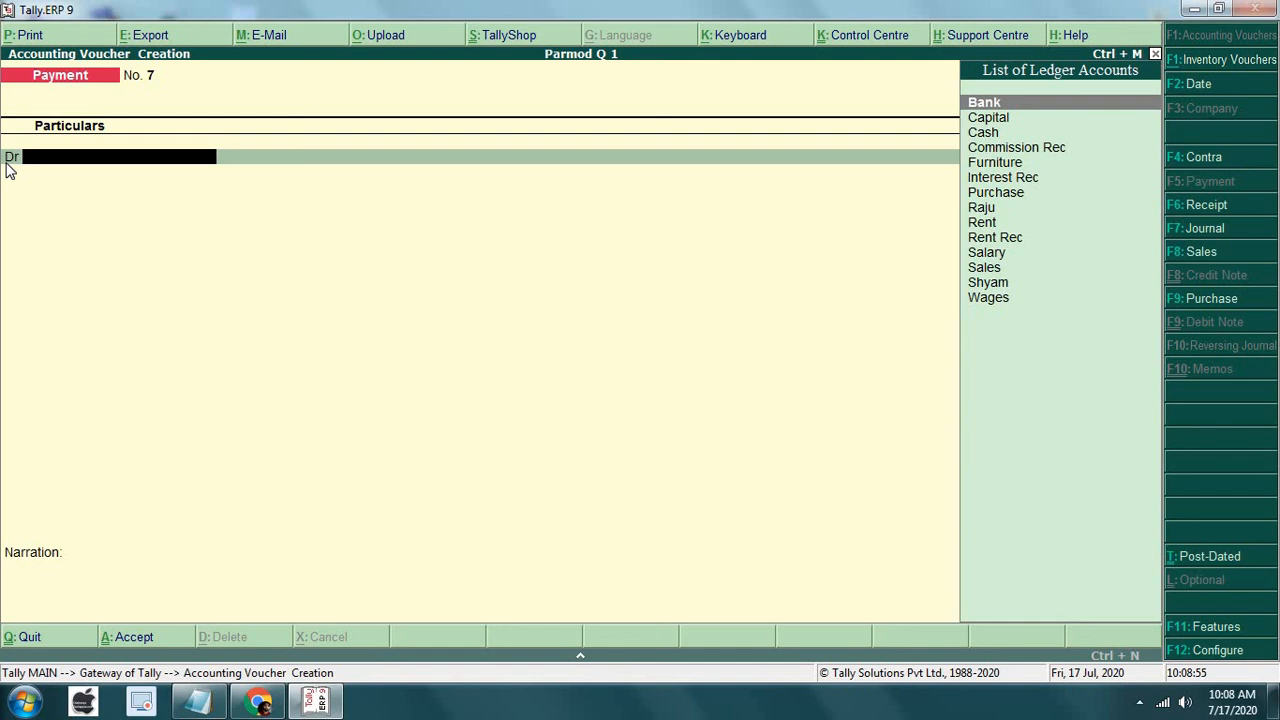
# Open a Contra voucher, credit the Bank ledger with 12000 and accept the bank allocation without changes
pyautogui.press('F4')
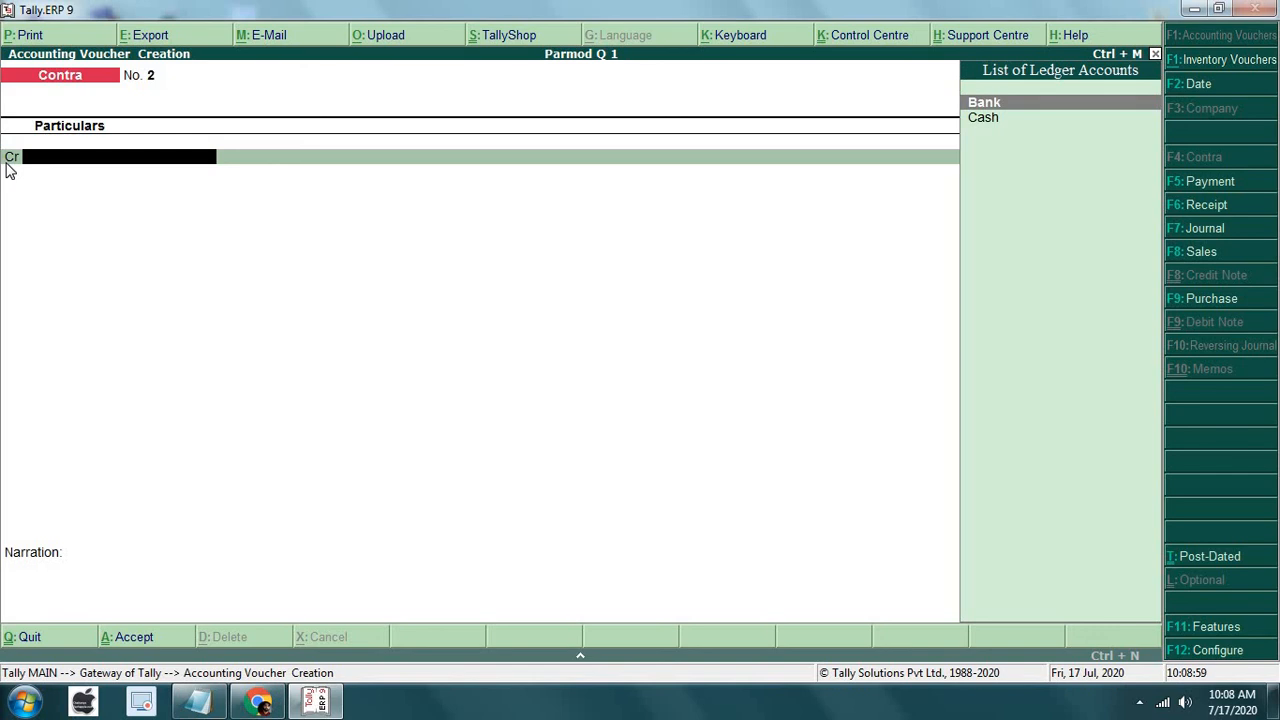
pyautogui.press('Return')
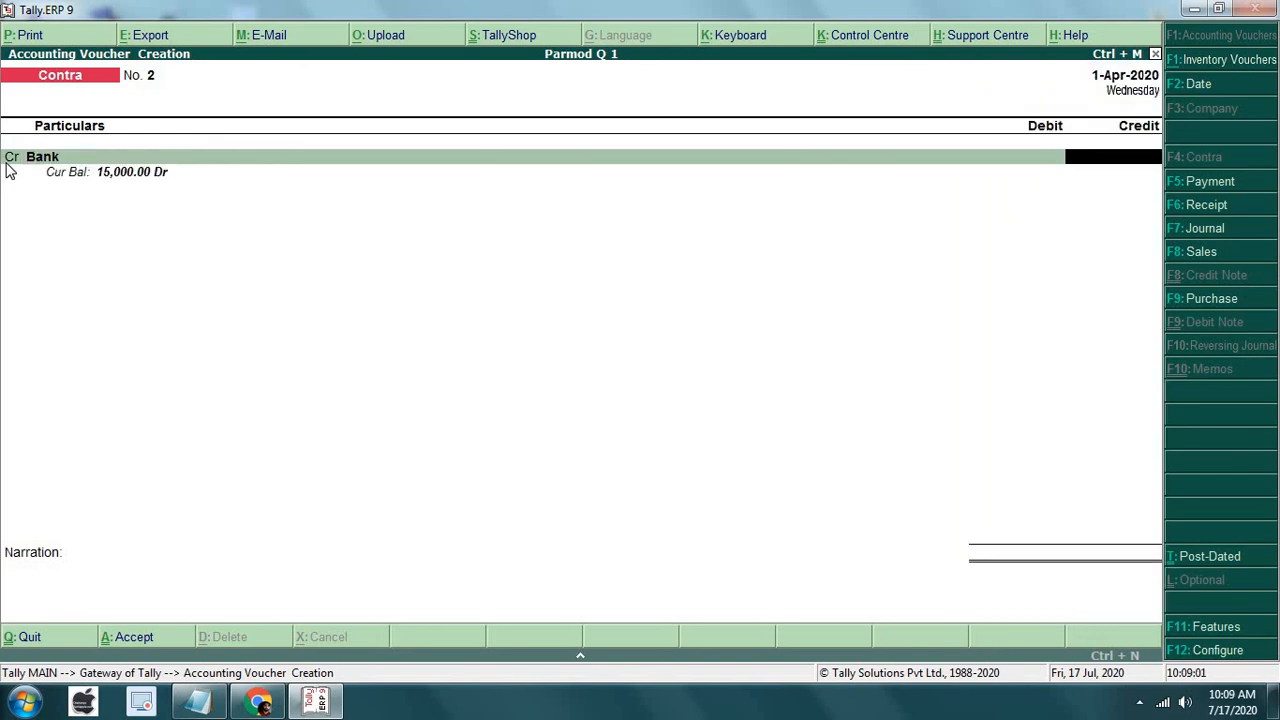
pyautogui.write('12000')
pyautogui.press('Return')
pyautogui.press('Return')
pyautogui.press('Return')
pyautogui.press('Return')
pyautogui.press('Return')
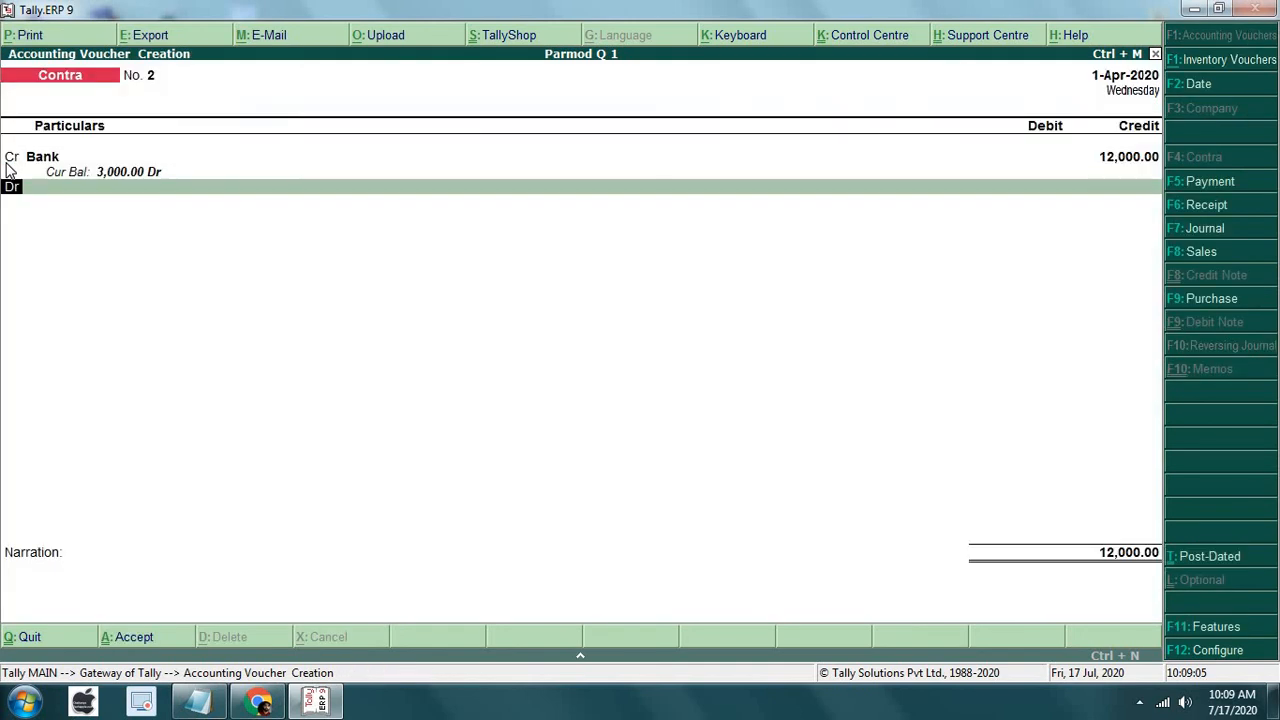
# Debit the Cash ledger with the full 12,000 and save the bank withdrawal Contra voucher with a blank narration
pyautogui.press('Down')
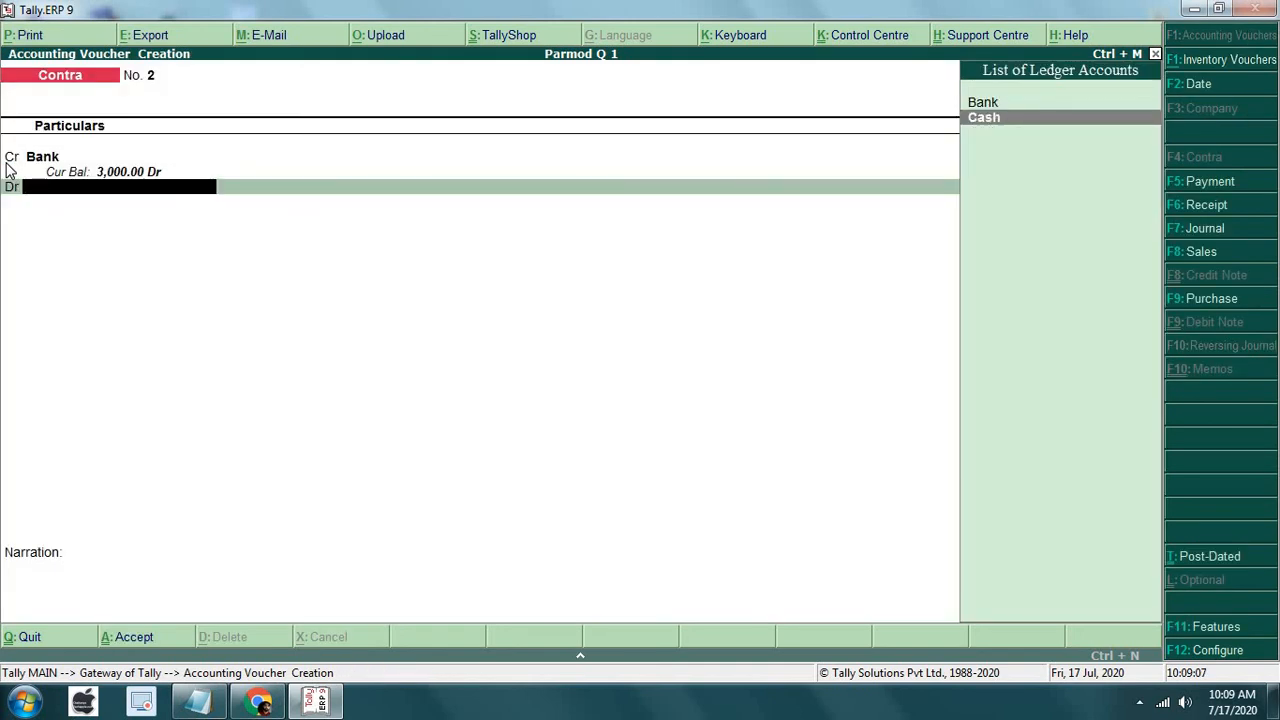
pyautogui.press('Return')
pyautogui.press('Return')
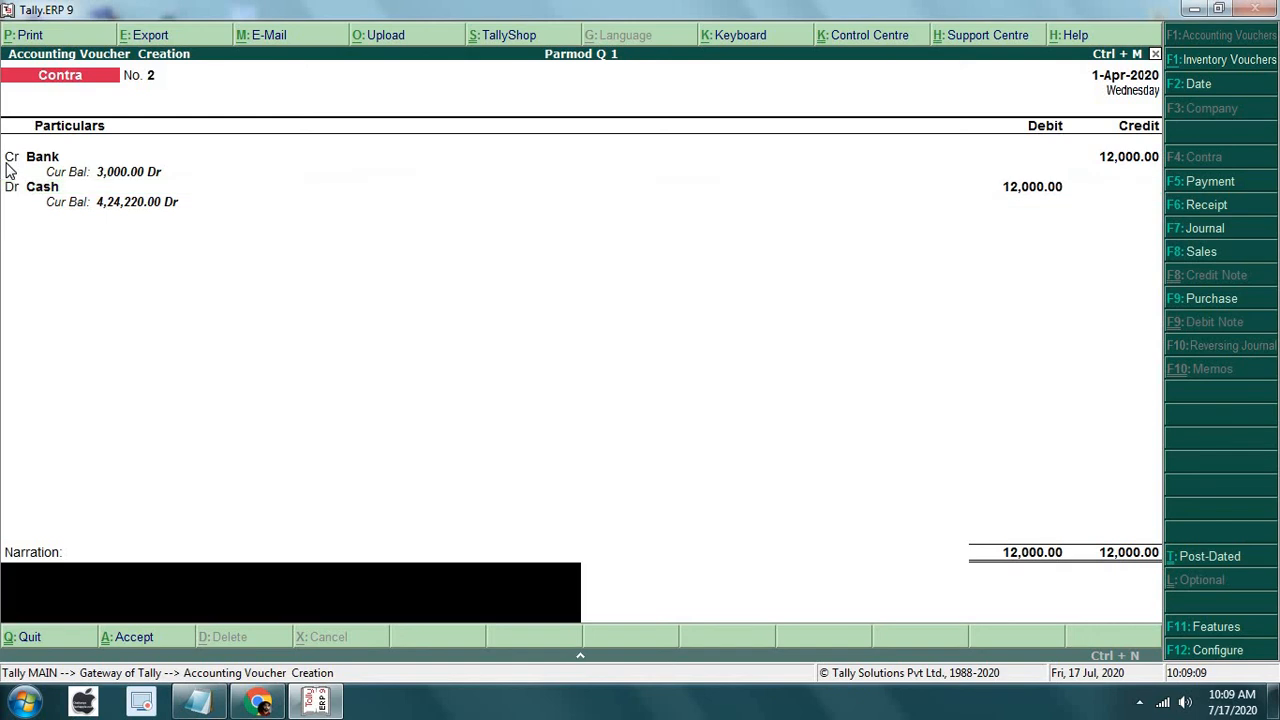
pyautogui.press('Return')
pyautogui.press('Return')
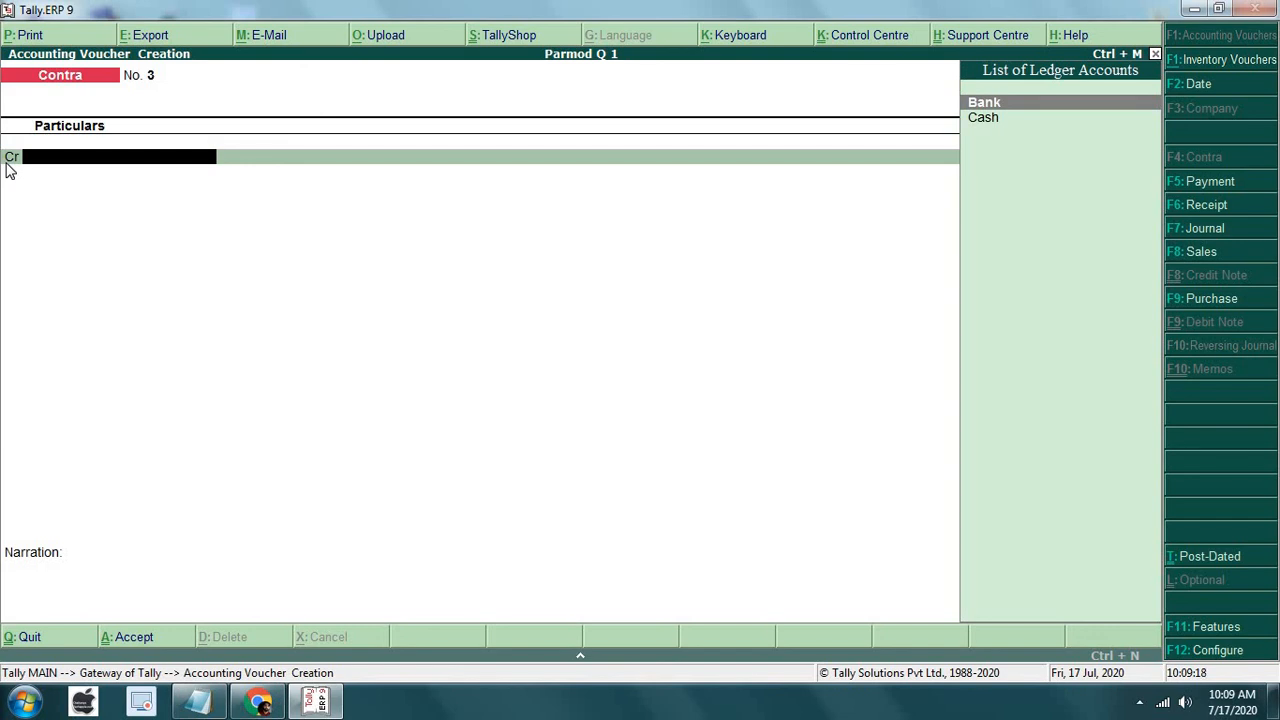
# Open a Receipt voucher and credit the Rent Rec ledger with 1850
pyautogui.press('F6')
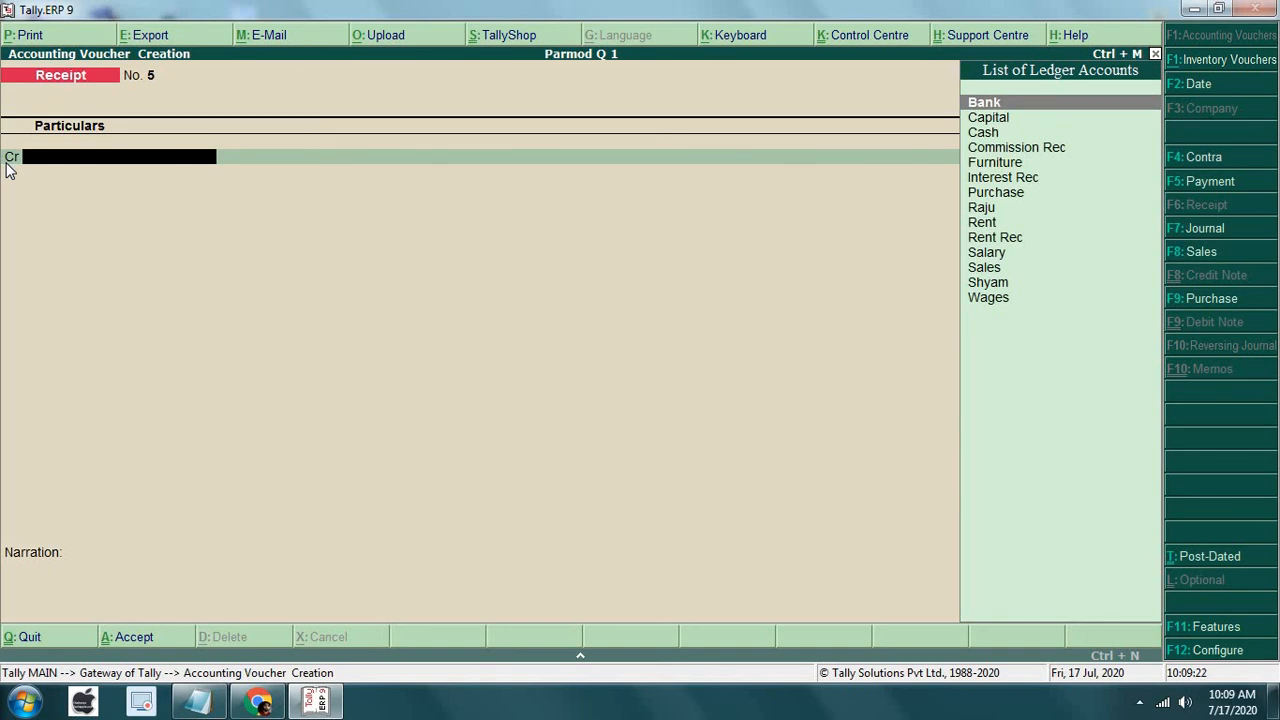
pyautogui.press('Down')
pyautogui.press('Down')
pyautogui.press('Down')
pyautogui.press('Down')
pyautogui.press('Down')
pyautogui.press('Down')
pyautogui.press('Down')
pyautogui.press('Down')
pyautogui.press('Down')
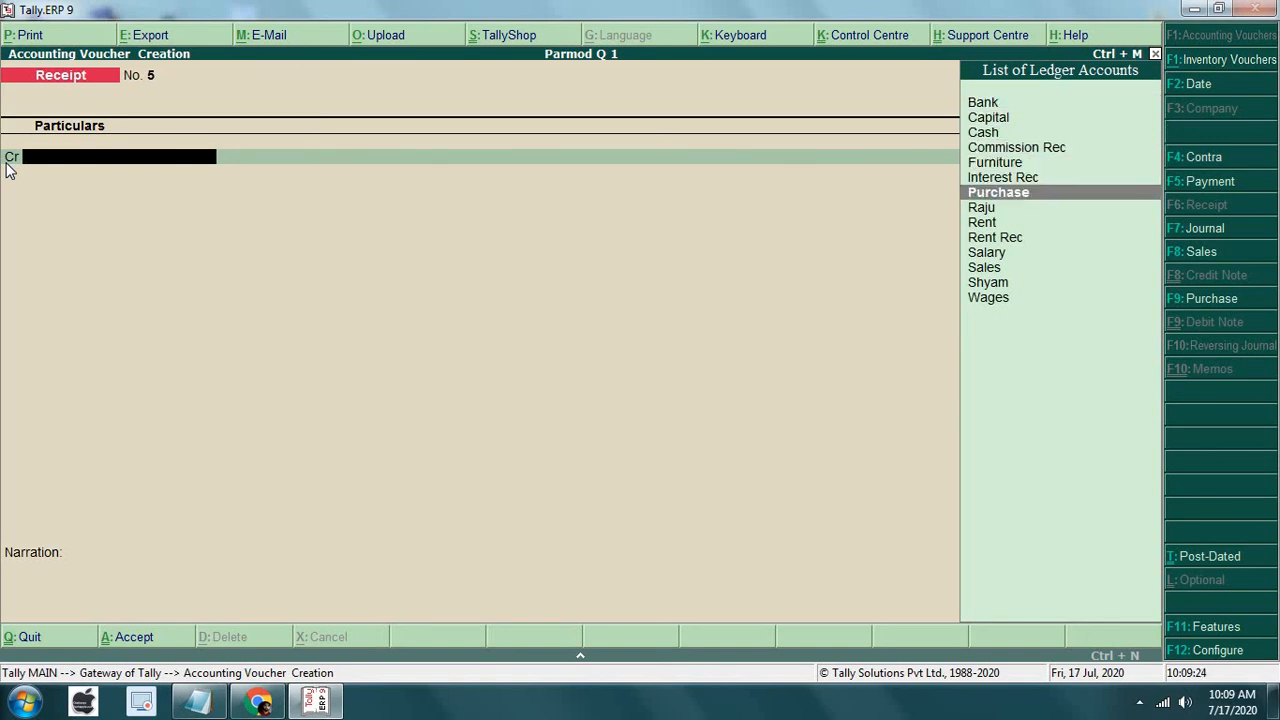
pyautogui.press('Return')
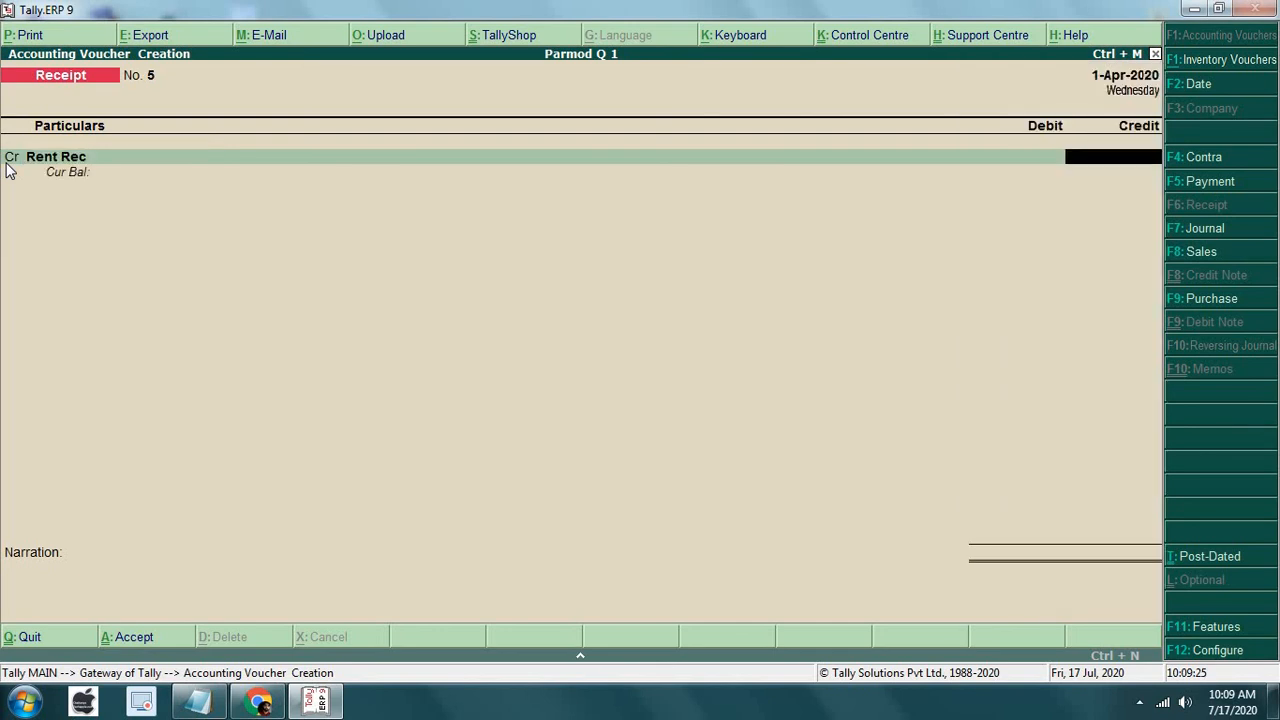
pyautogui.write('1850')
pyautogui.press('Return')
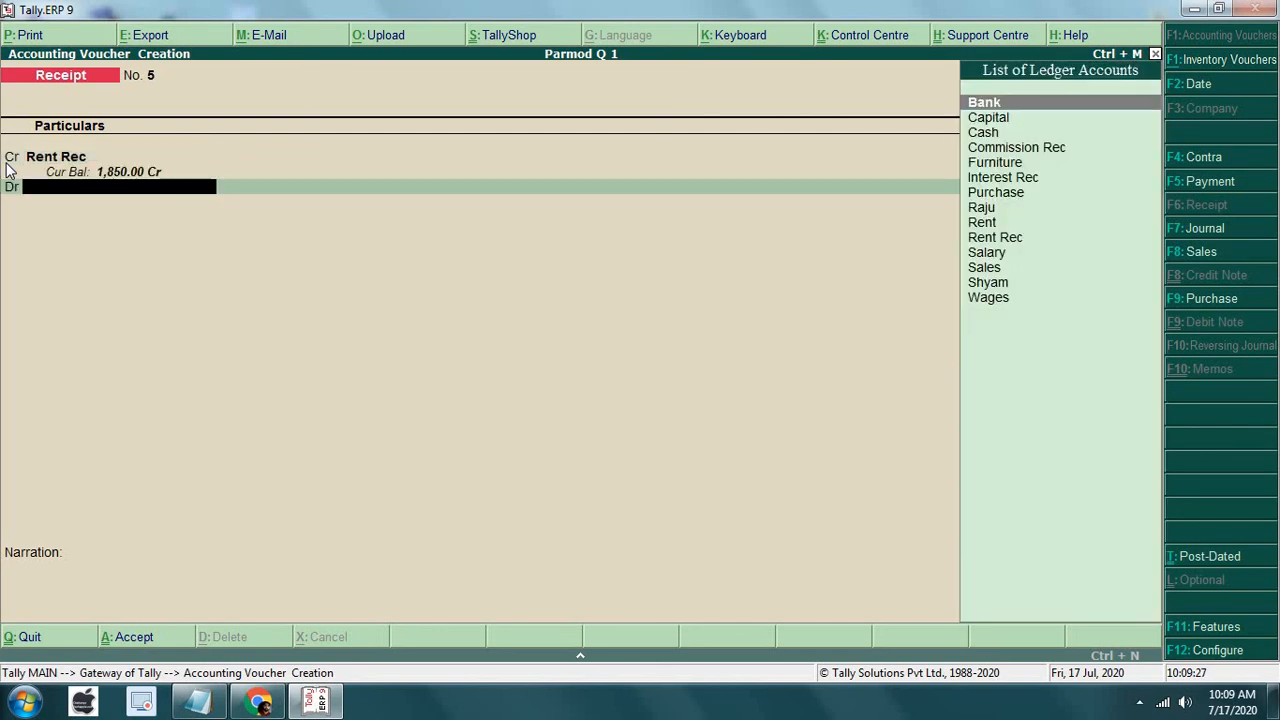
# Debit the Cash ledger with the full 1,850 and save the rent Receipt voucher with a blank narration
pyautogui.press('Down')
pyautogui.press('Down')
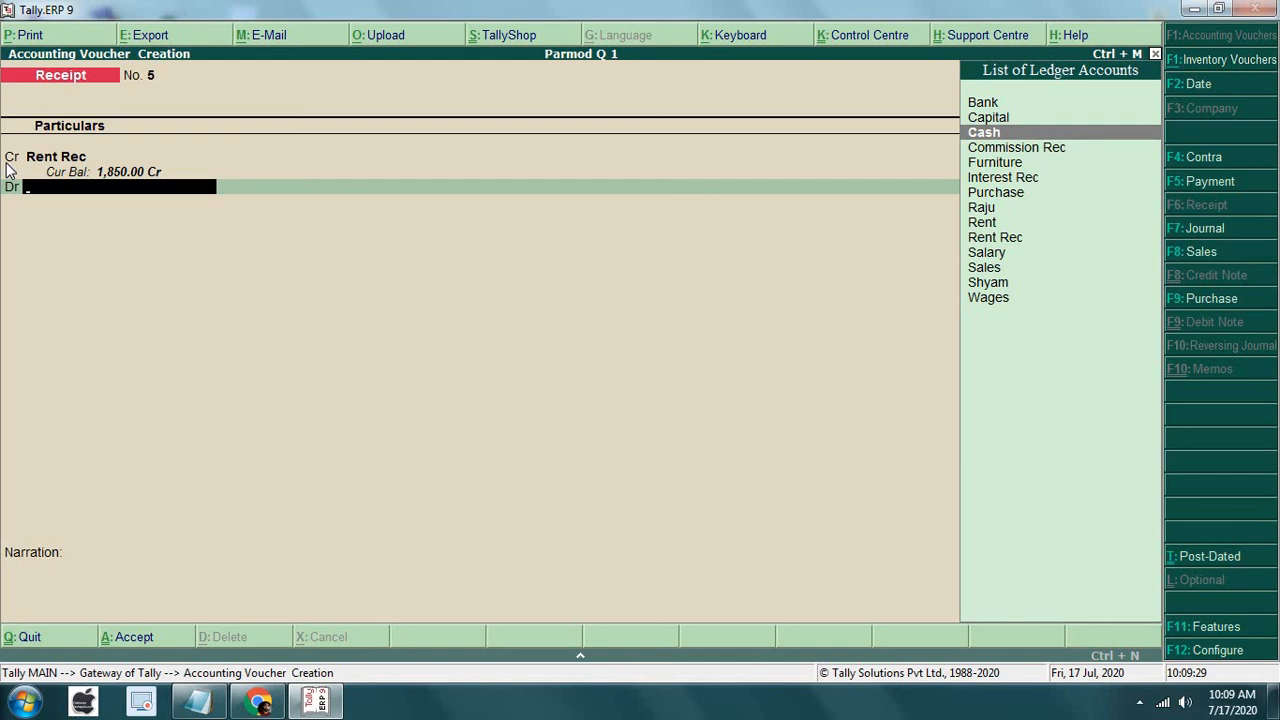
pyautogui.press('Return')
pyautogui.press('Return')
pyautogui.press('Return')
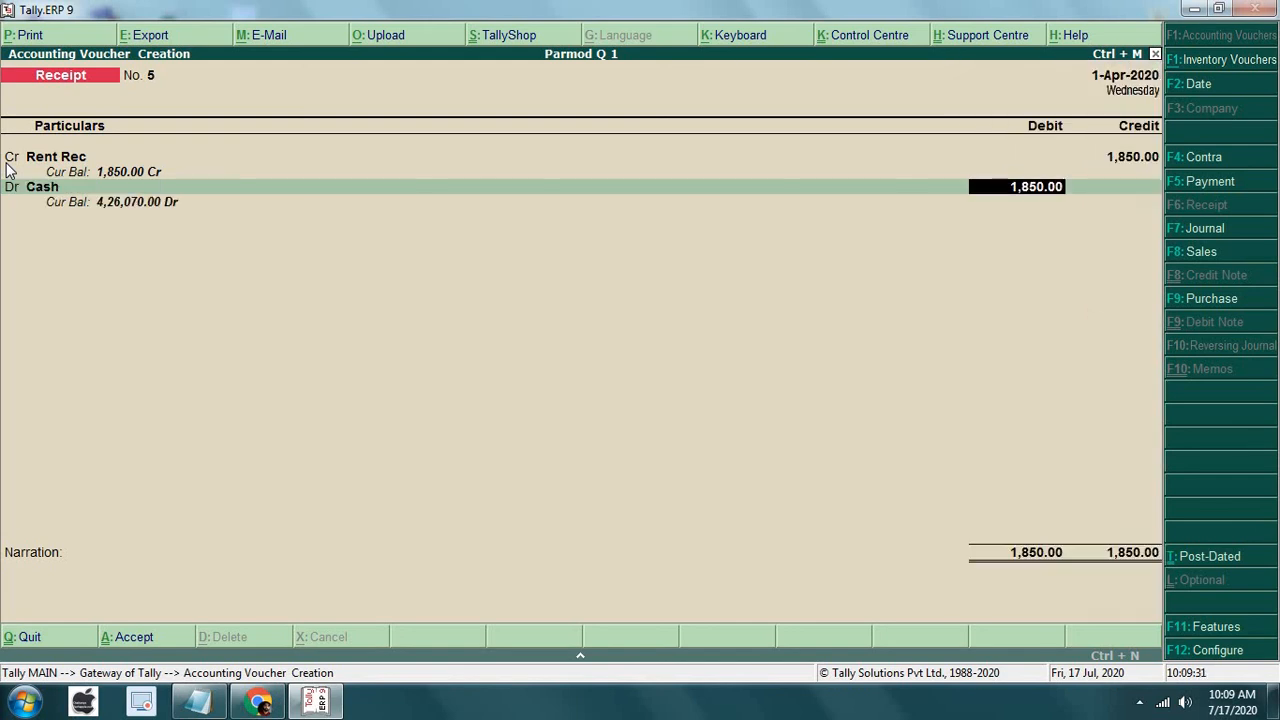
pyautogui.press('Return')
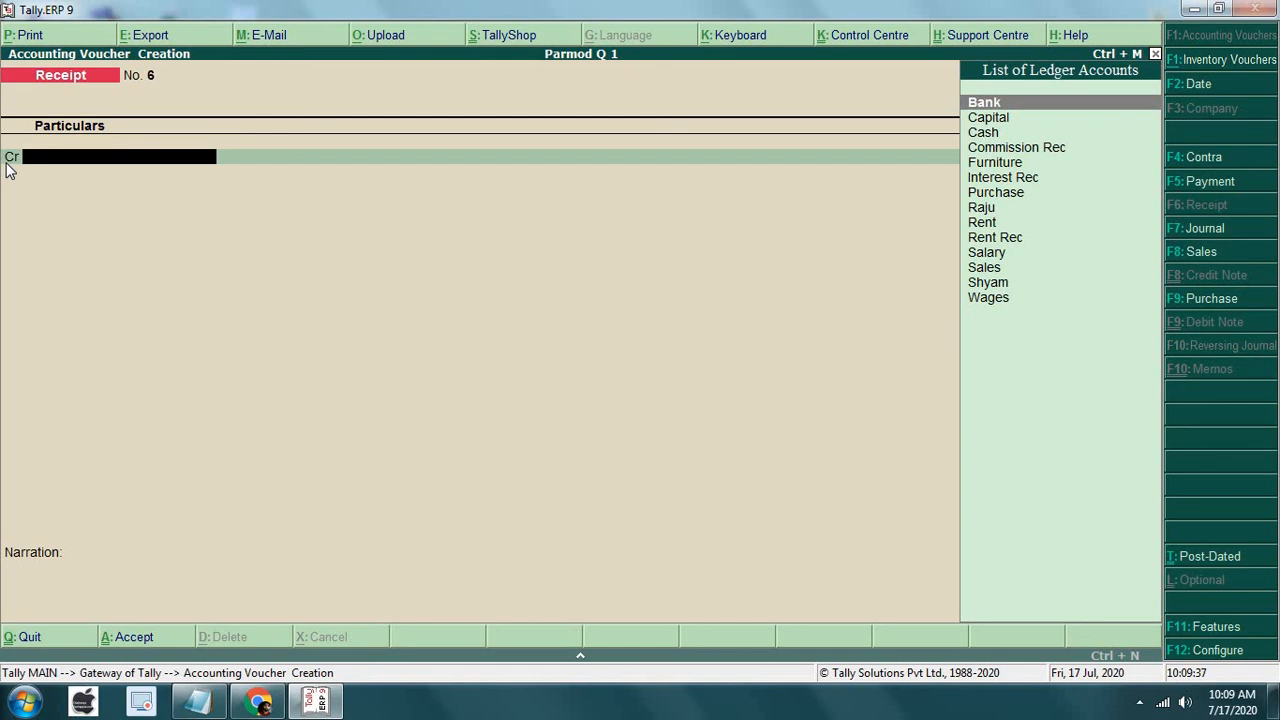
# Quit voucher entry and return to the Gateway of Tally
pyautogui.press('Escape')
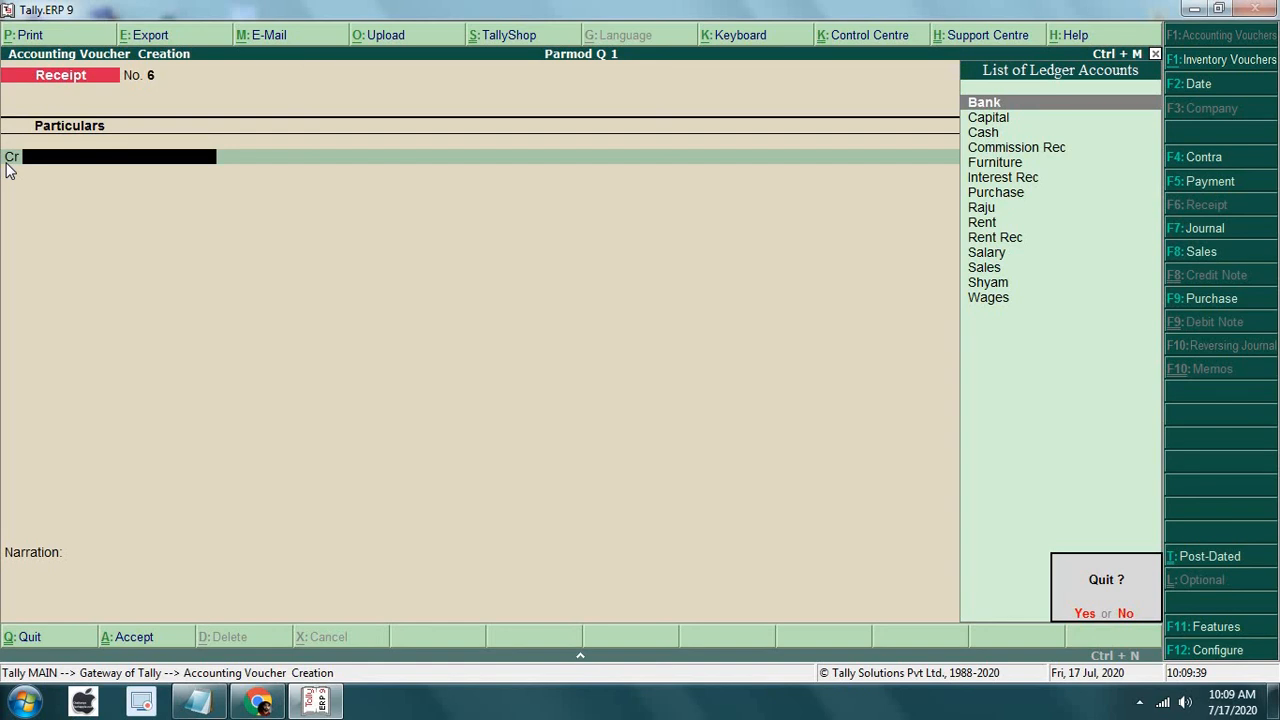
pyautogui.press('y')
pyautogui.click(7, 167)
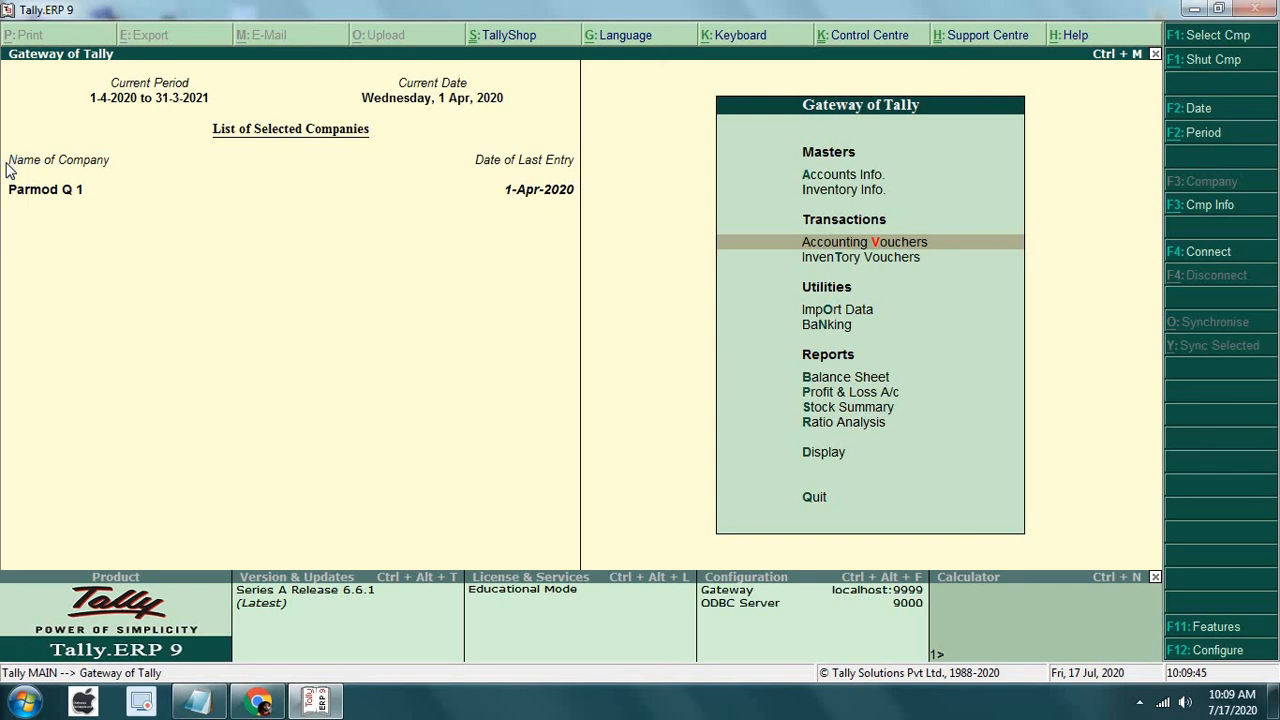
# Display the company's Trial Balance, compare its debit and credit grand totals, and close the report
pyautogui.press('Down')
pyautogui.press('Down')
pyautogui.press('Down')
pyautogui.press('Down')
pyautogui.press('Down')
pyautogui.press('Down')
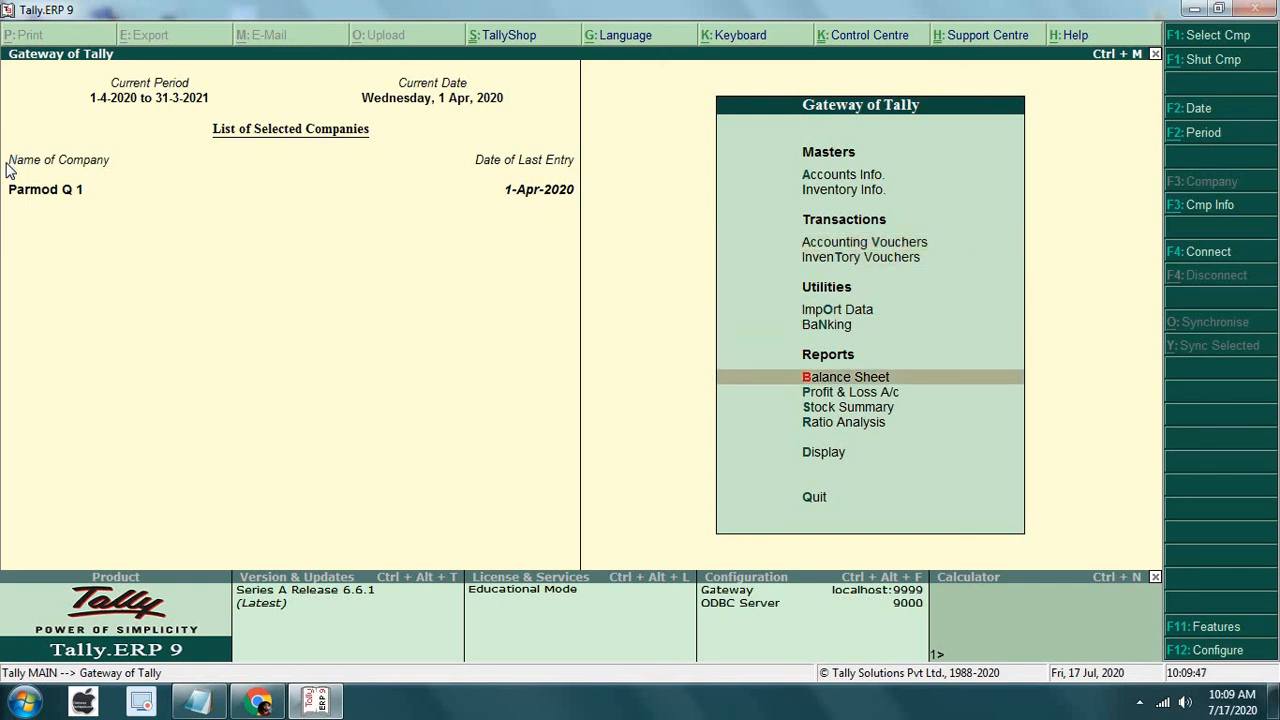
pyautogui.press('Down')
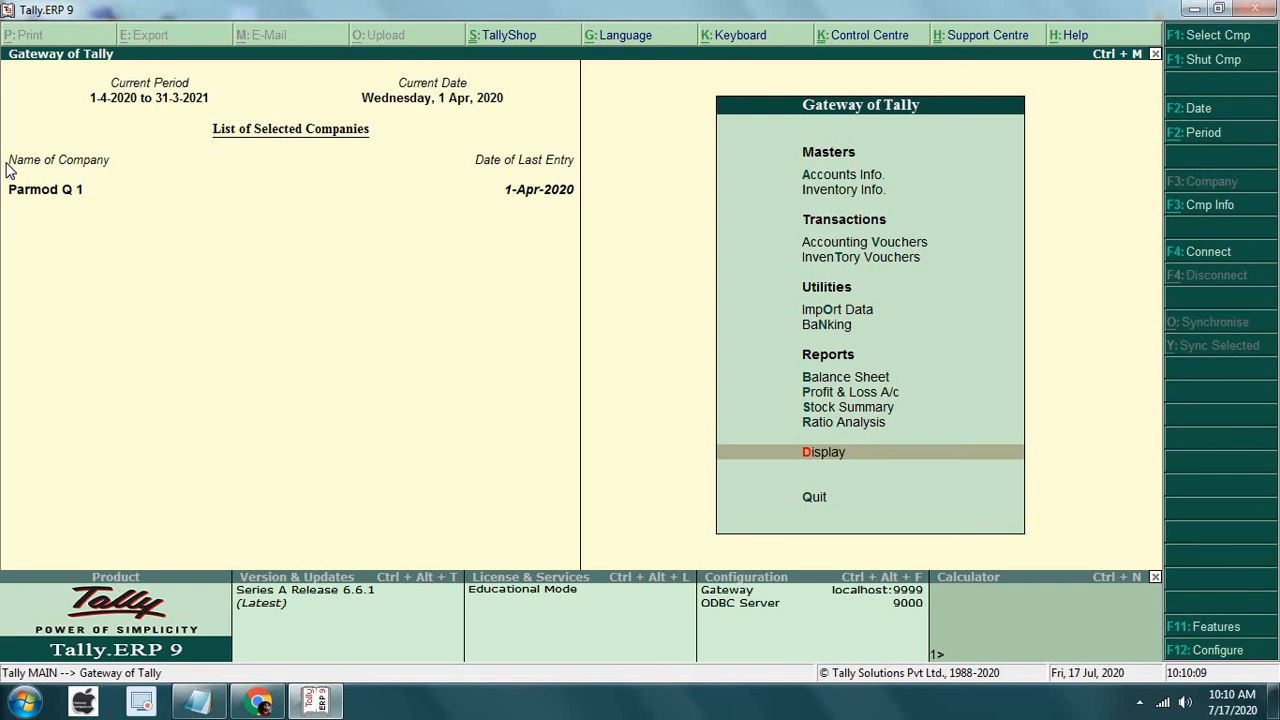
pyautogui.press('Return')
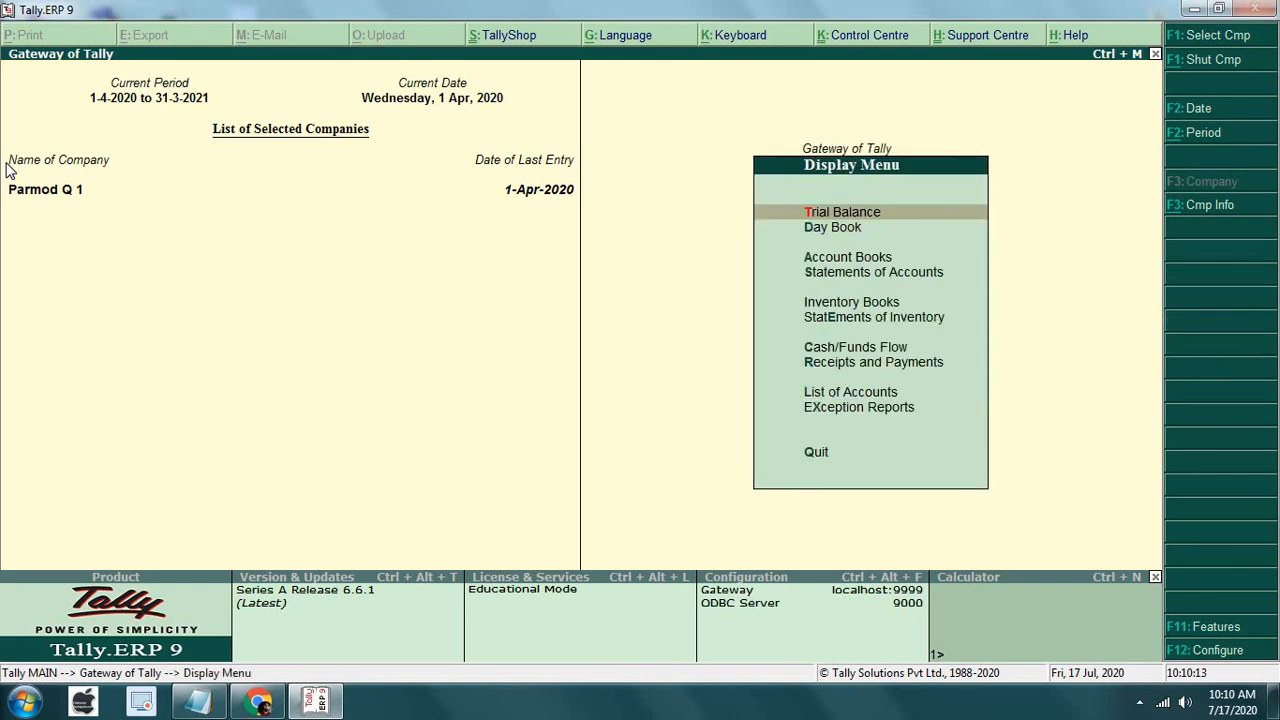
pyautogui.press('Return')
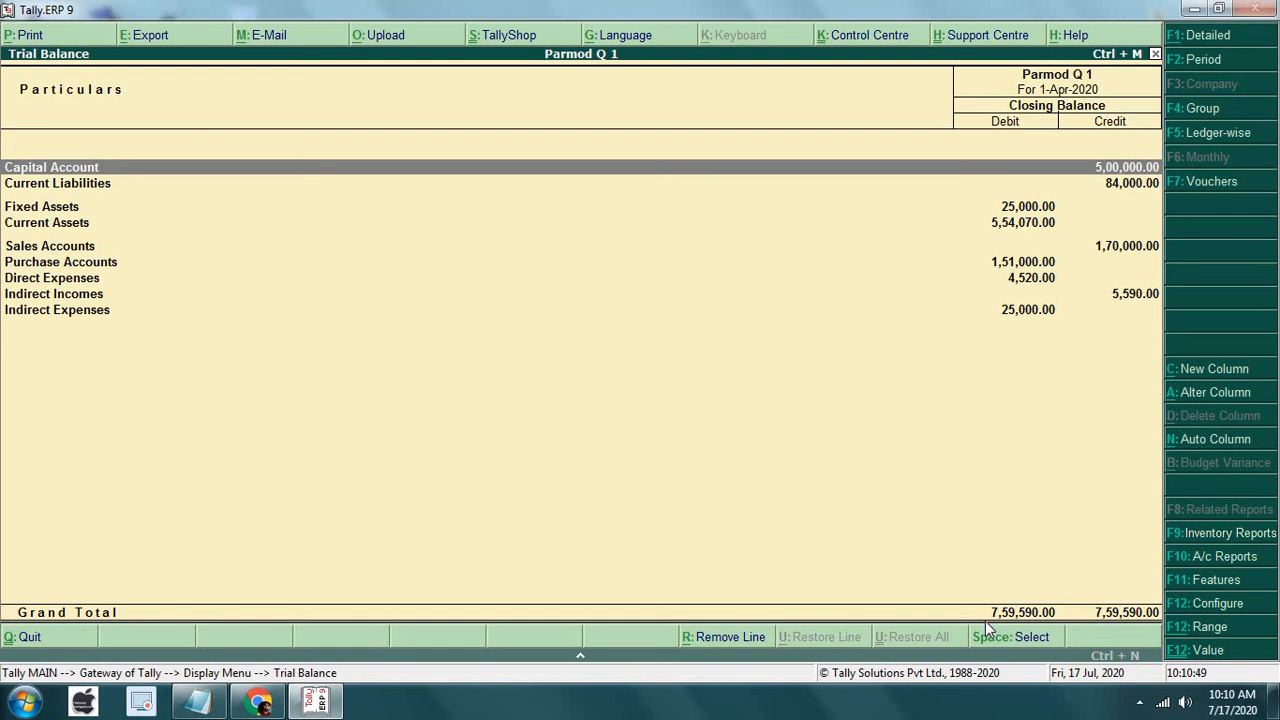
pyautogui.press('Escape')
pyautogui.press('Escape')
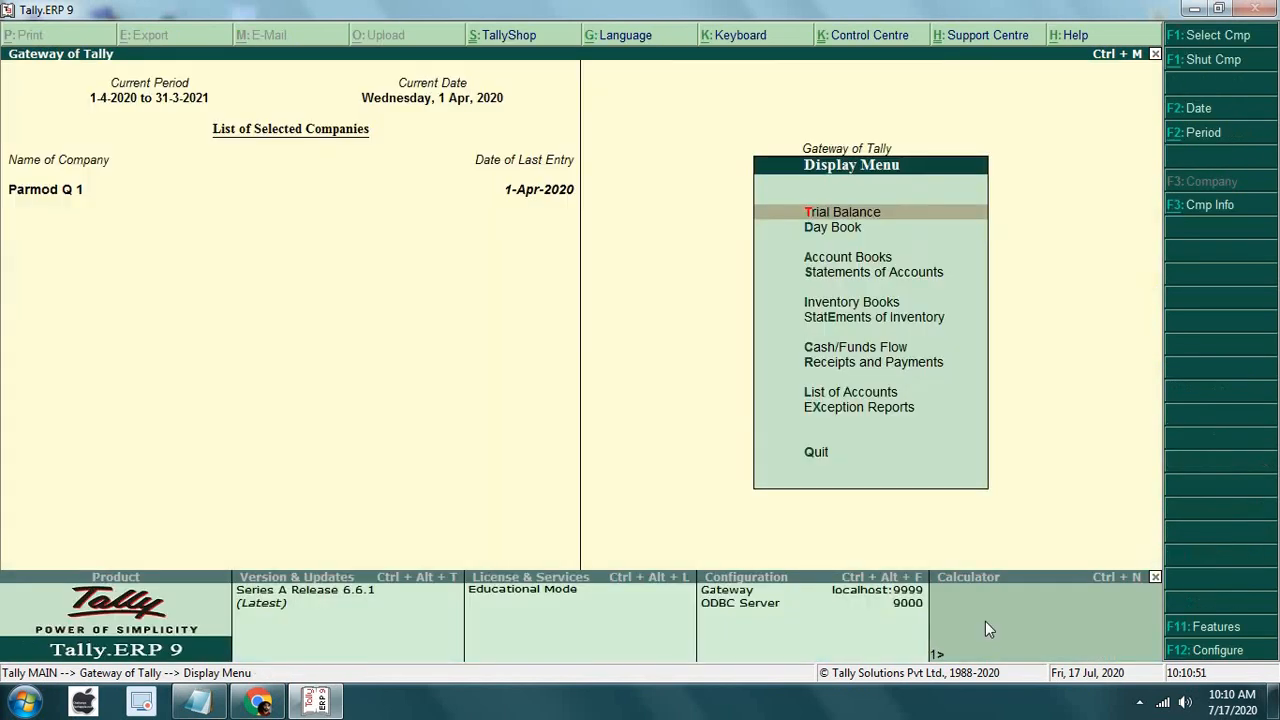